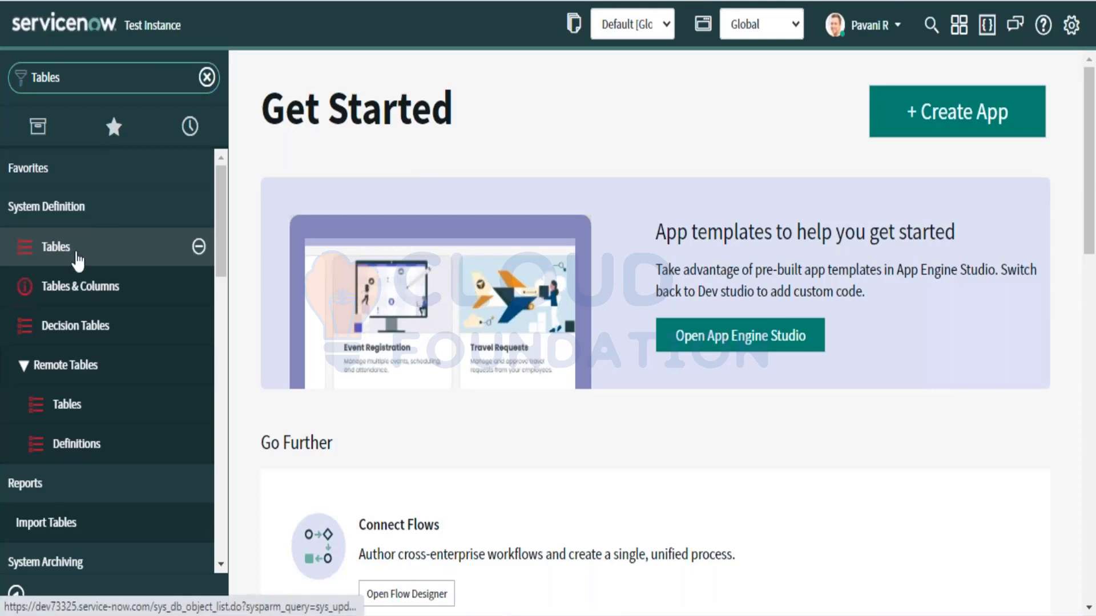
# Step: Open System Definition > Tables from the navigator filtered by 'Tables'
pyautogui.click(77, 254)
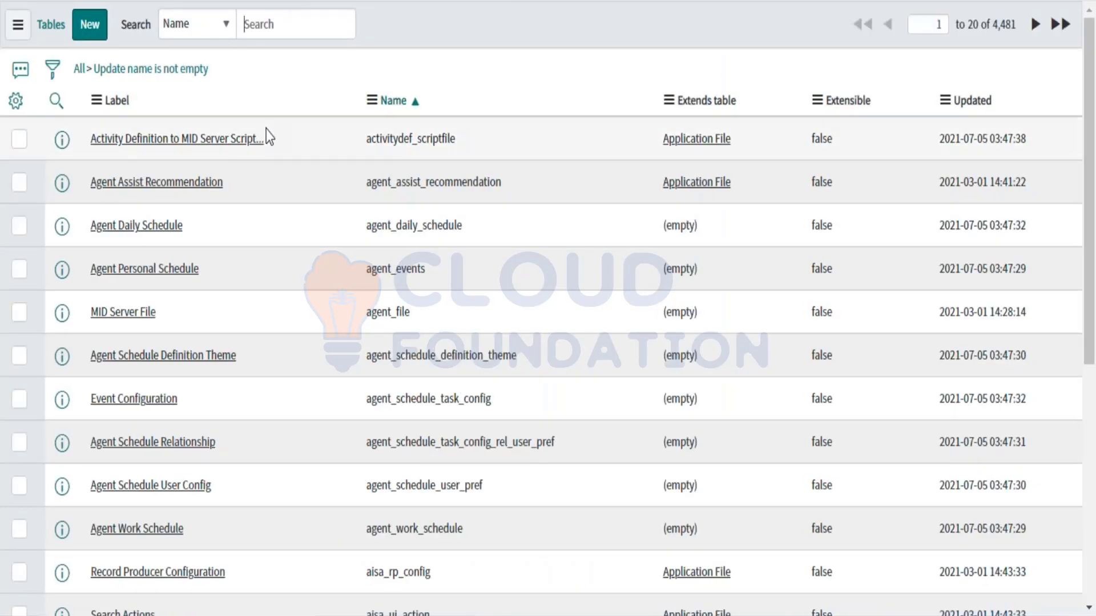
# Step: Filter the Tables list by Label 'incident' to show its three matching tables
pyautogui.click(56, 101)
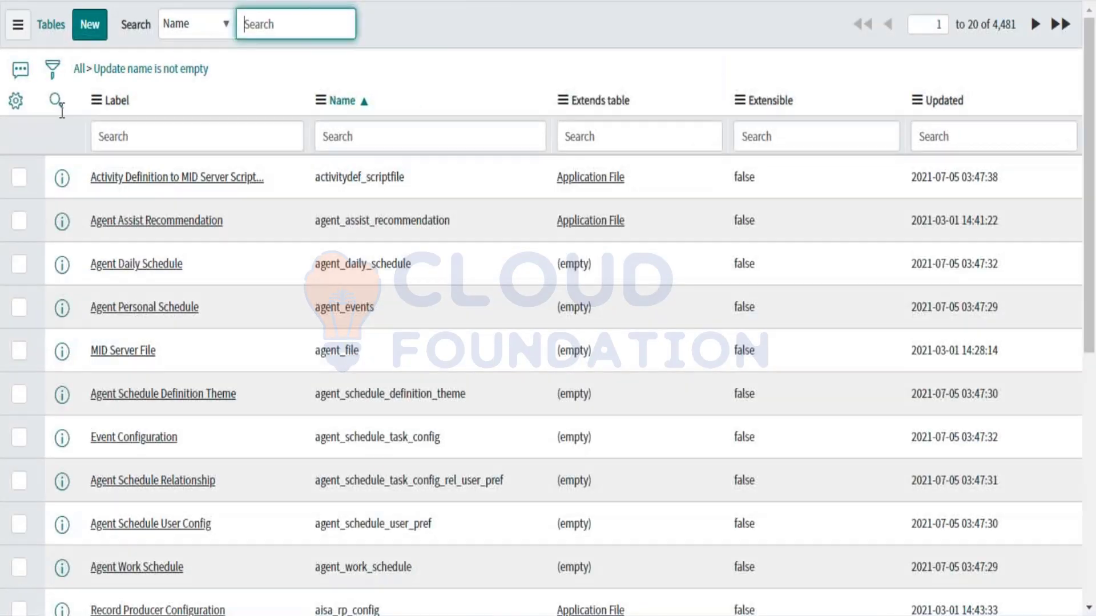
pyautogui.click(99, 139)
pyautogui.write('i')
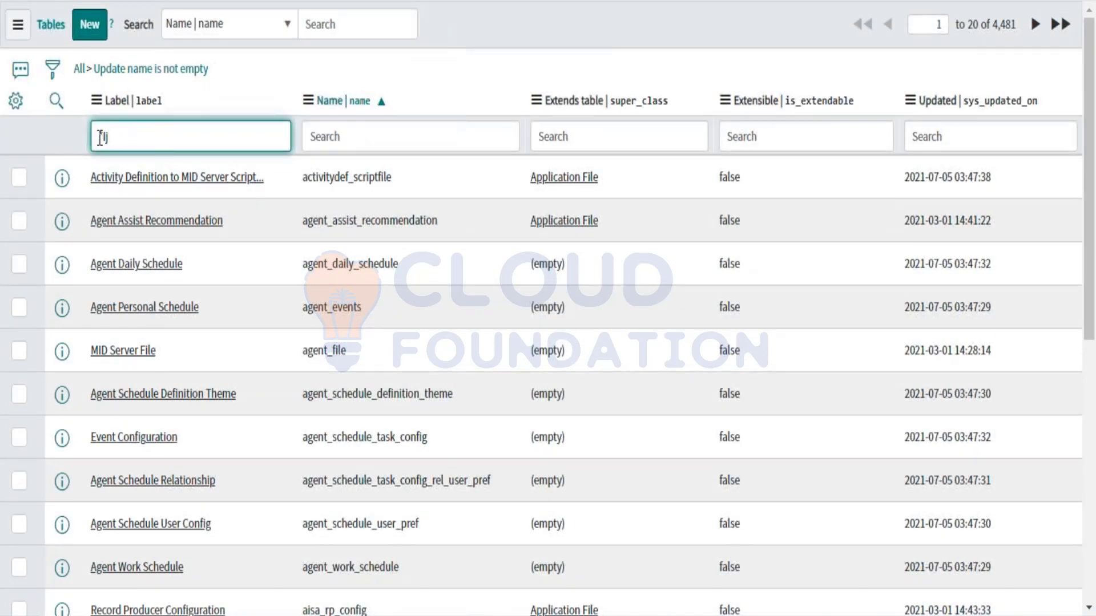
pyautogui.write('ncident')
pyautogui.press('Return')
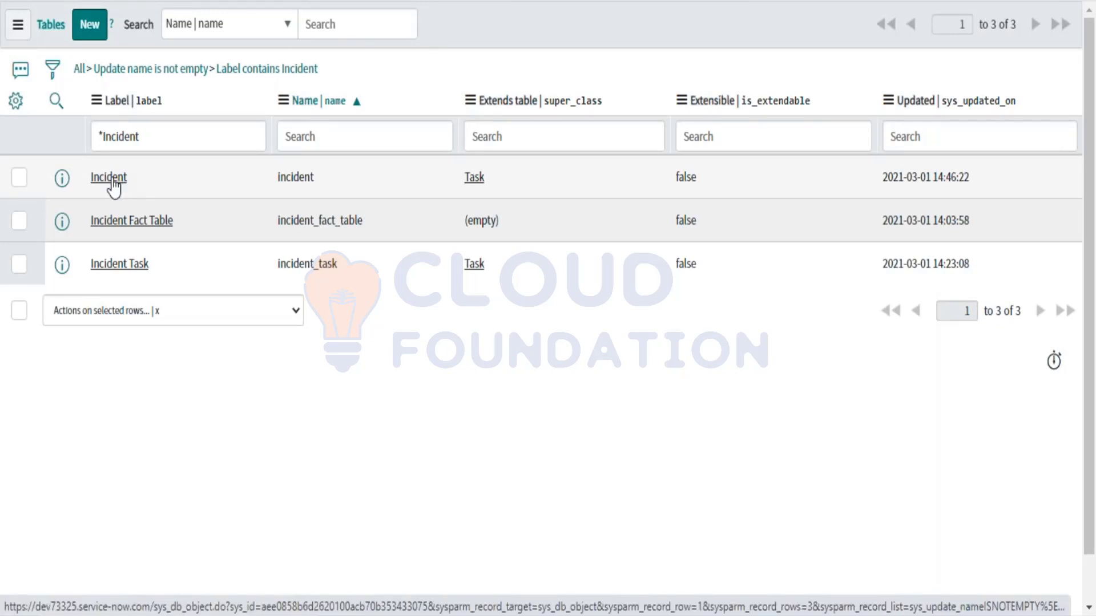
pyautogui.click(109, 178)
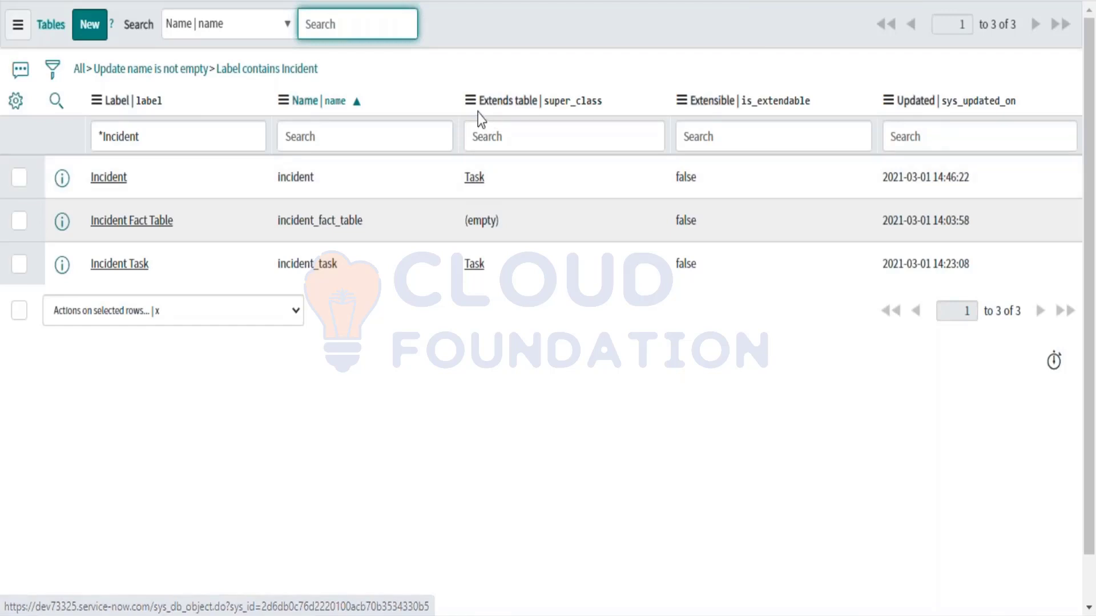
pyautogui.moveTo(477, 112); pyautogui.dragTo(570, 116)
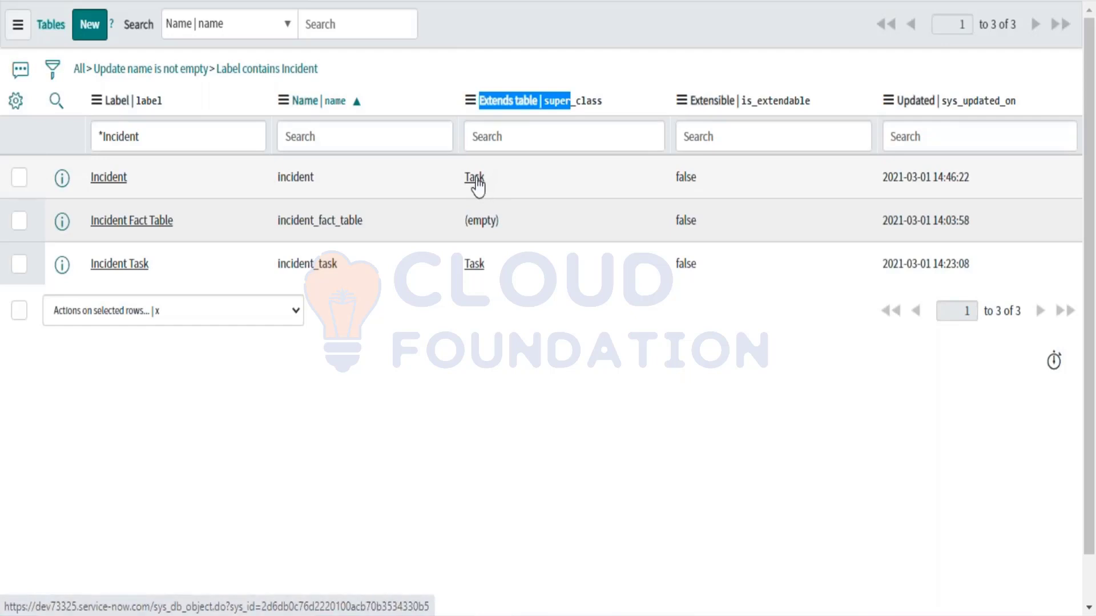
pyautogui.moveTo(501, 180); pyautogui.dragTo(454, 181)
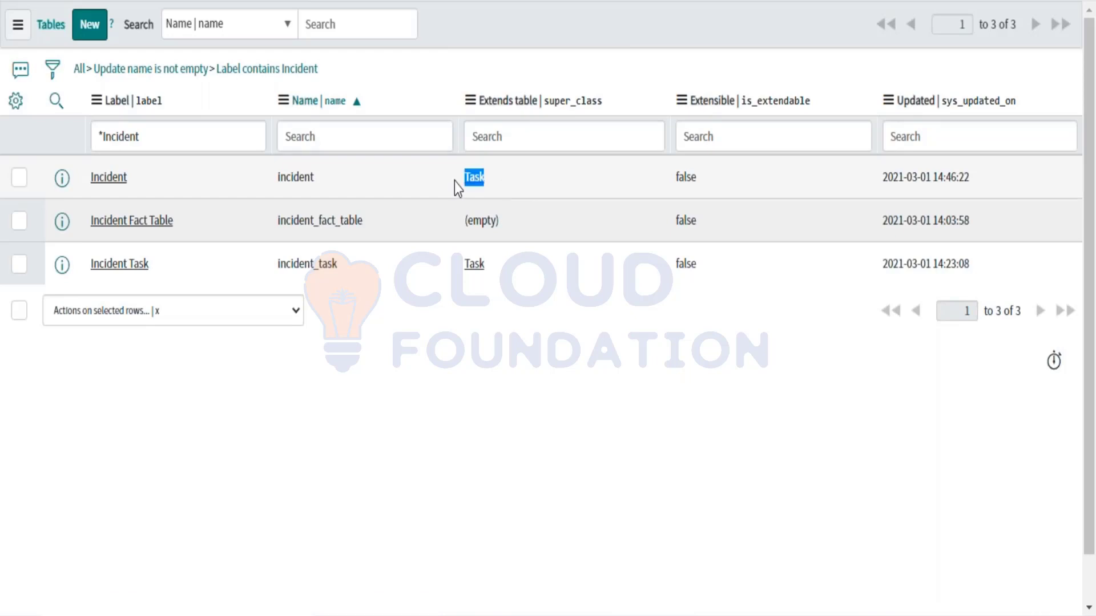
pyautogui.moveTo(138, 183); pyautogui.dragTo(93, 183)
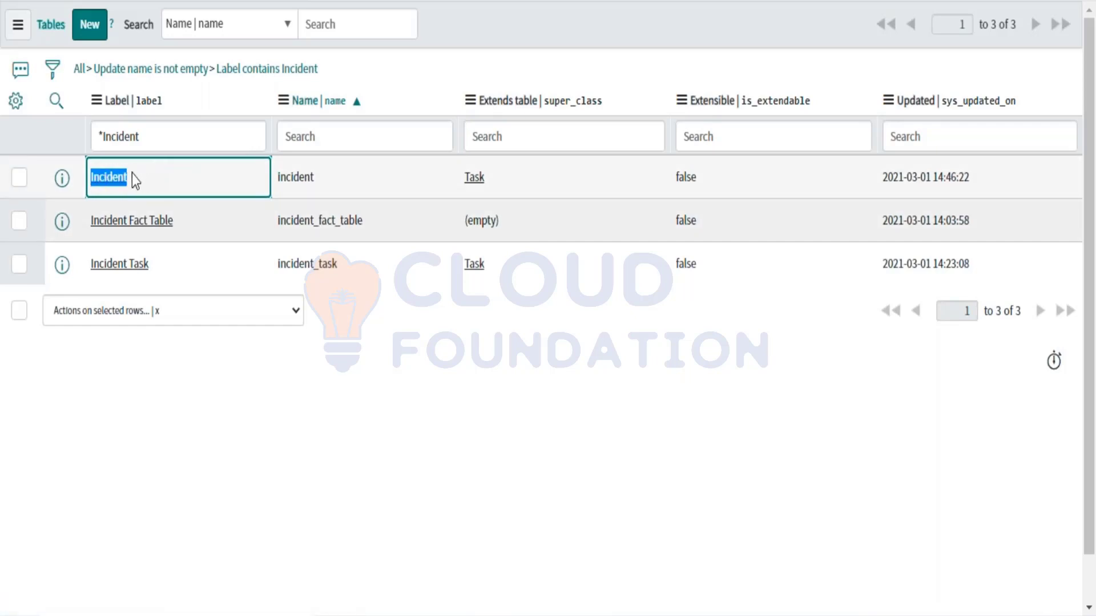
pyautogui.doubleClick(503, 176)
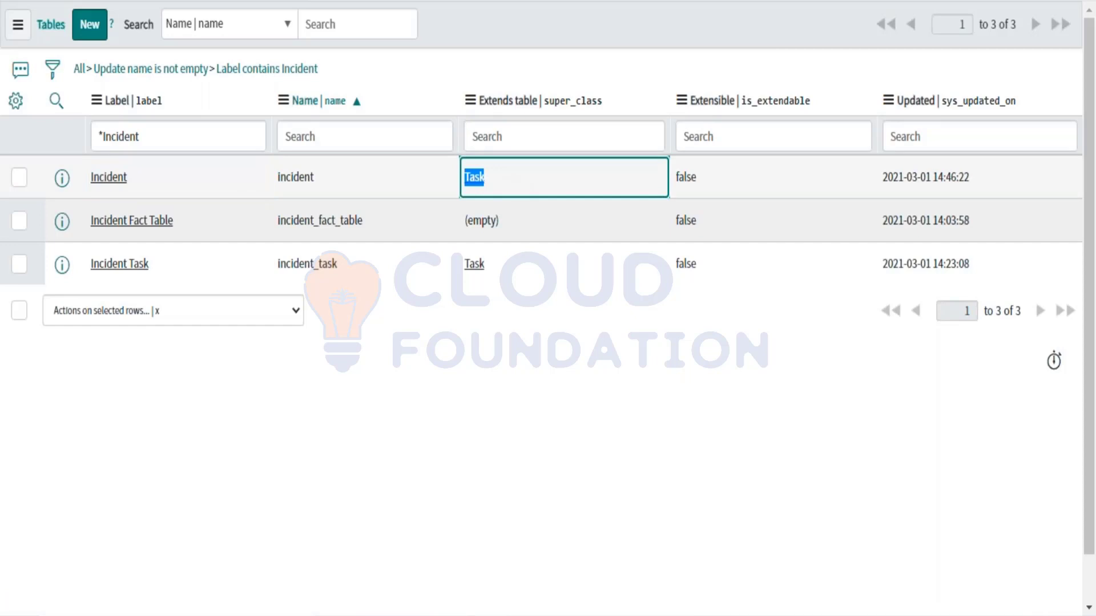
pyautogui.moveTo(498, 183); pyautogui.dragTo(469, 183)
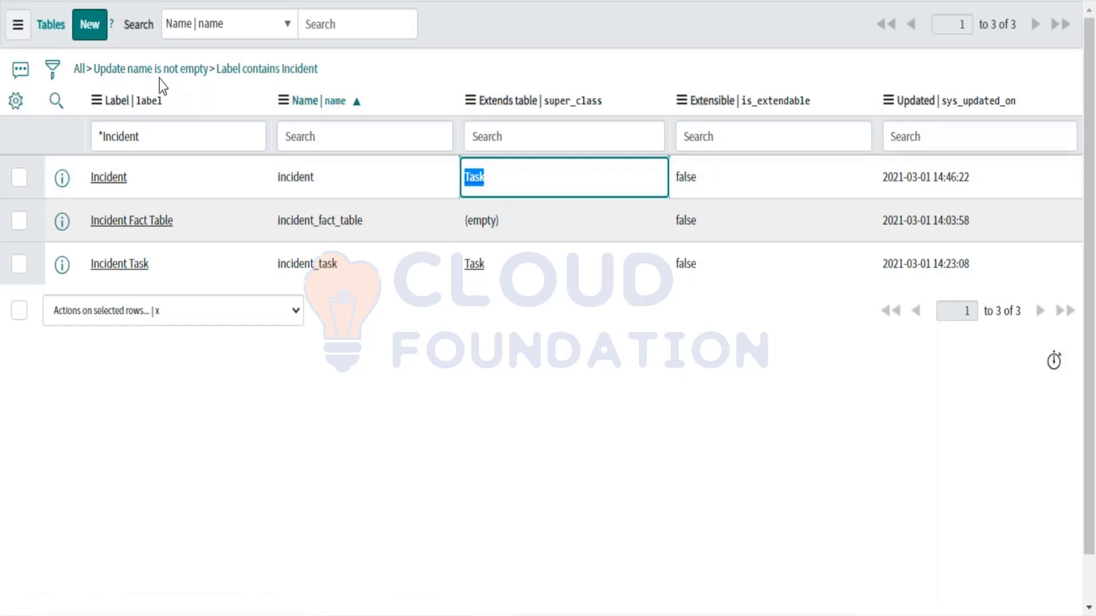
pyautogui.click(88, 36)
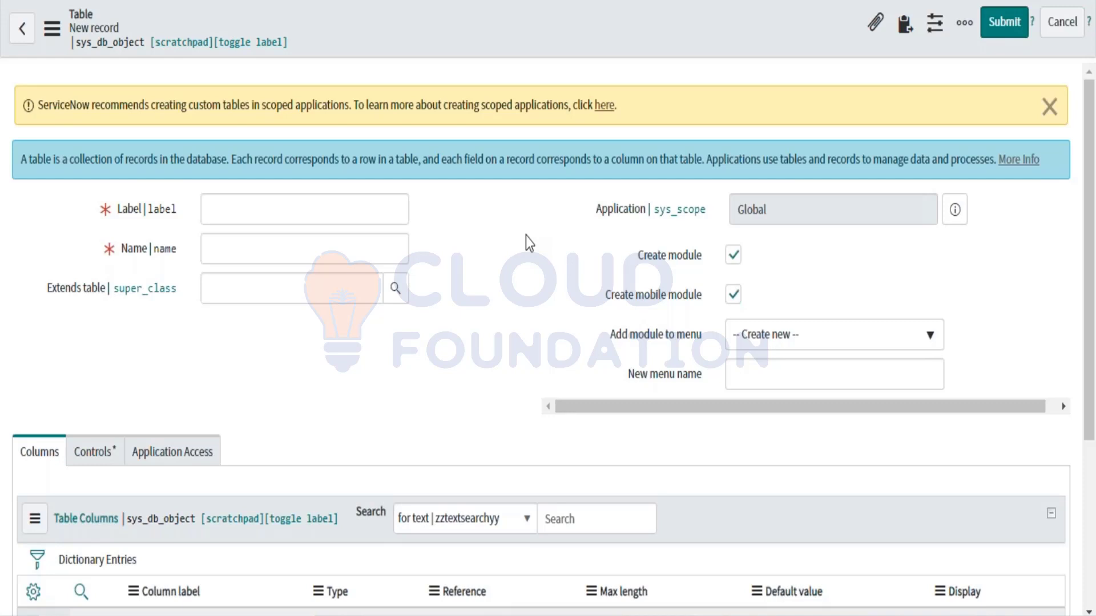
# Step: Scroll the Incident table record to view its Task parent and 94 columns
pyautogui.scroll(-1, 525, 236)
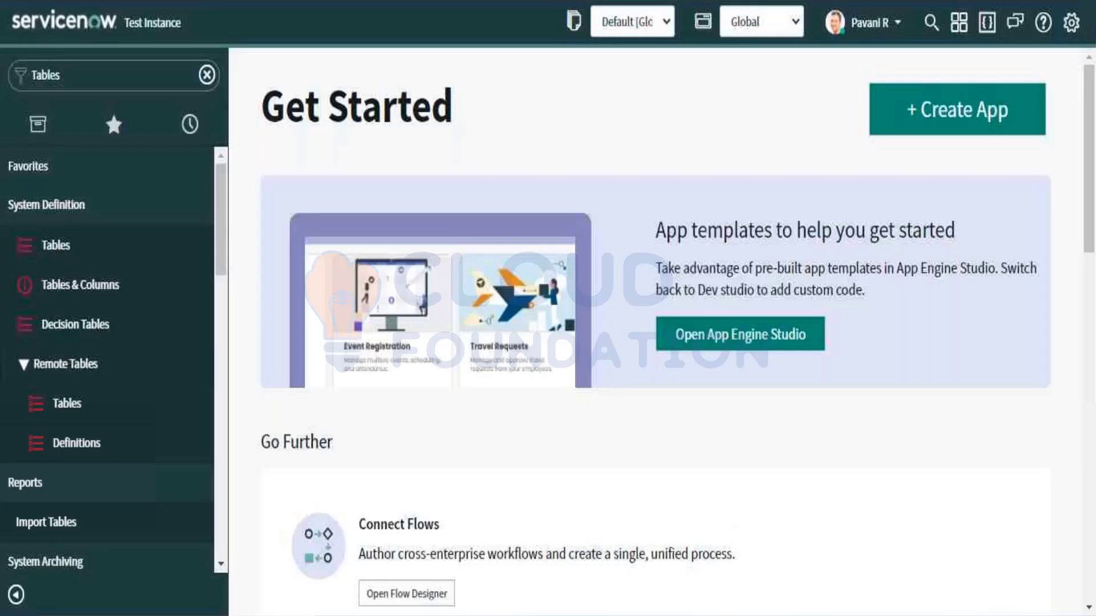
# Step: Enter 'incident.LIST' in the navigator to open the full Incidents list
pyautogui.hotkey('ctrl', 'a')
pyautogui.press('BackSpace')
pyautogui.write('Incidne')
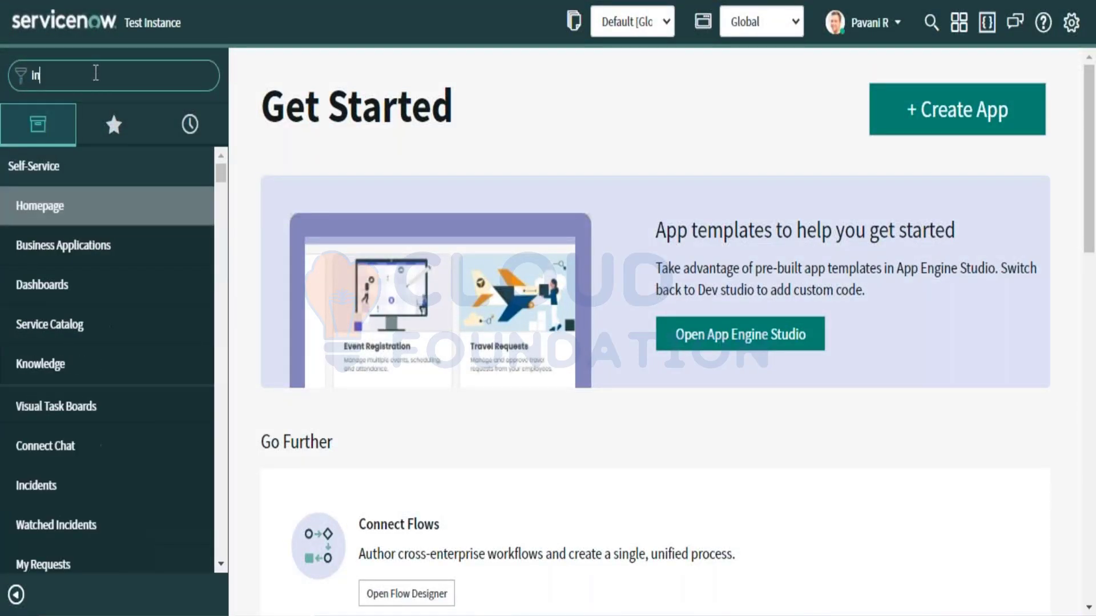
pyautogui.press('BackSpace')
pyautogui.press('BackSpace')
pyautogui.press('BackSpace')
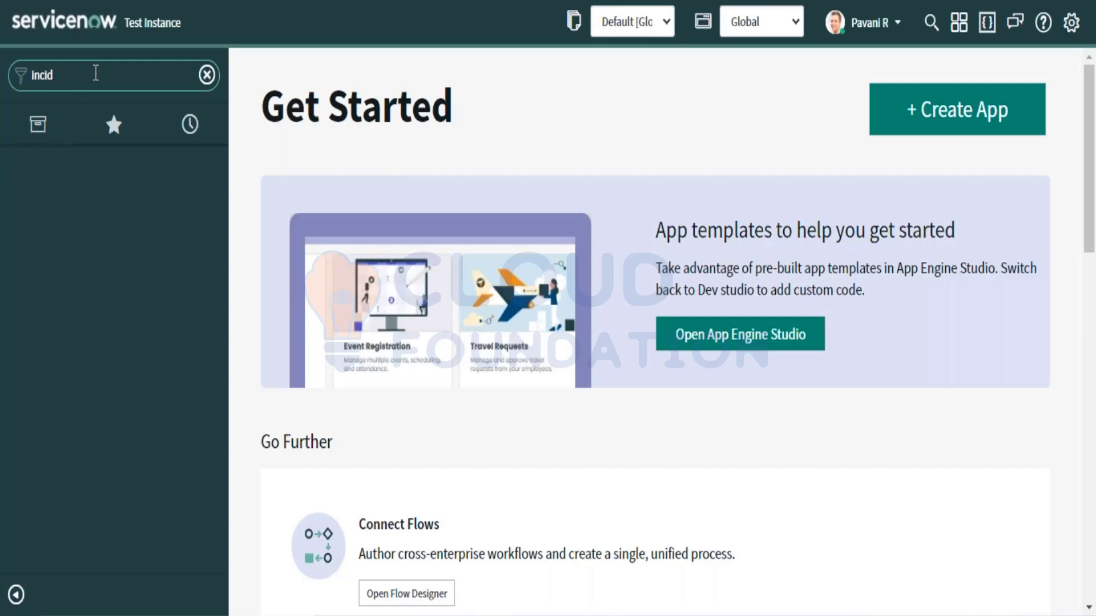
pyautogui.write('de')
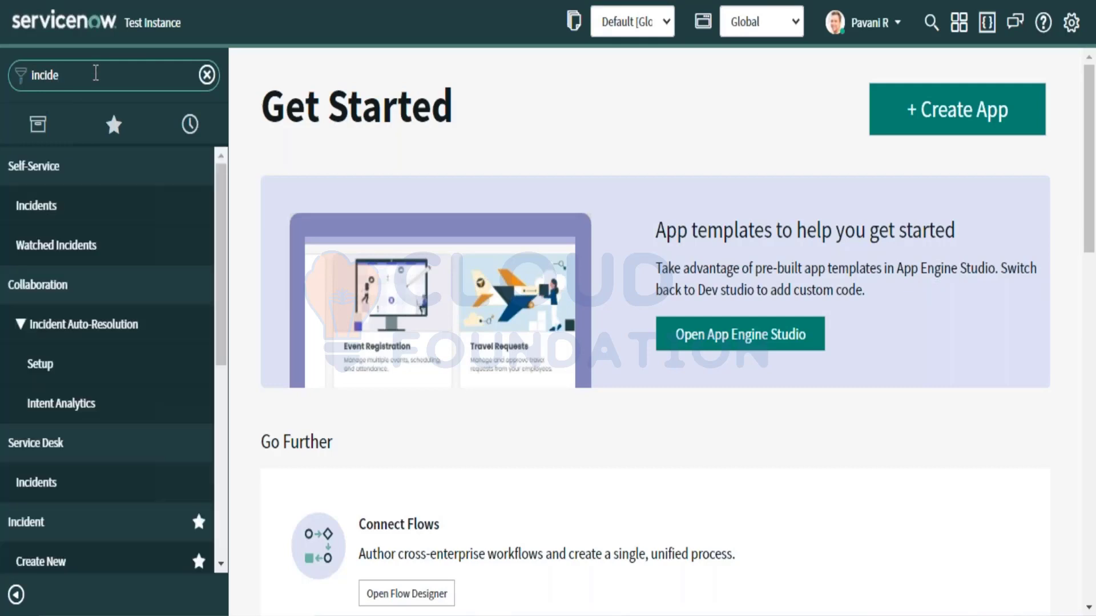
pyautogui.write('nt.LIS')
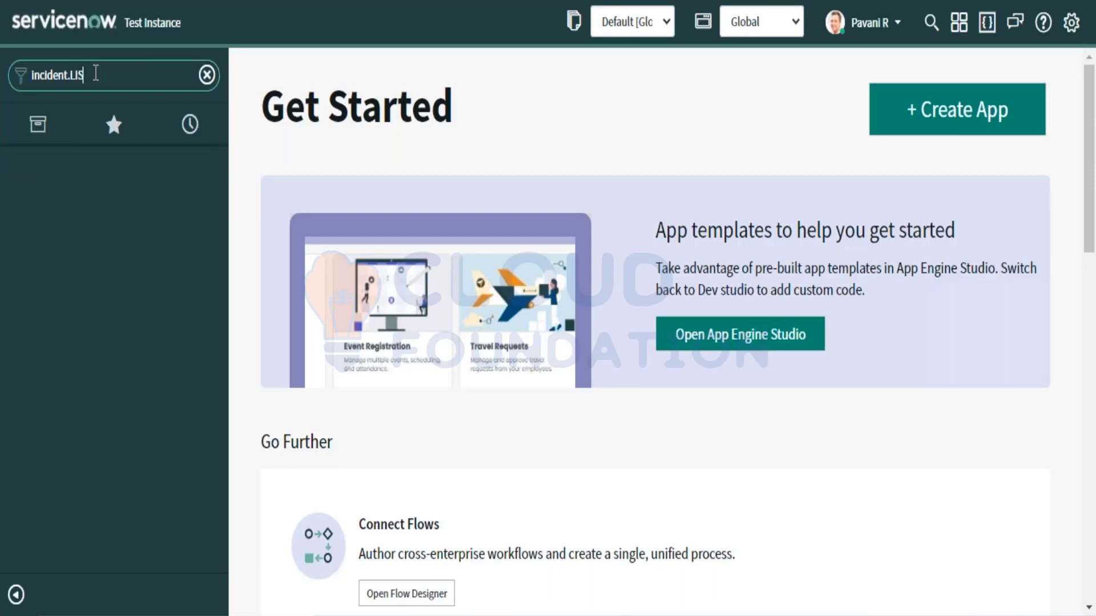
pyautogui.write('T')
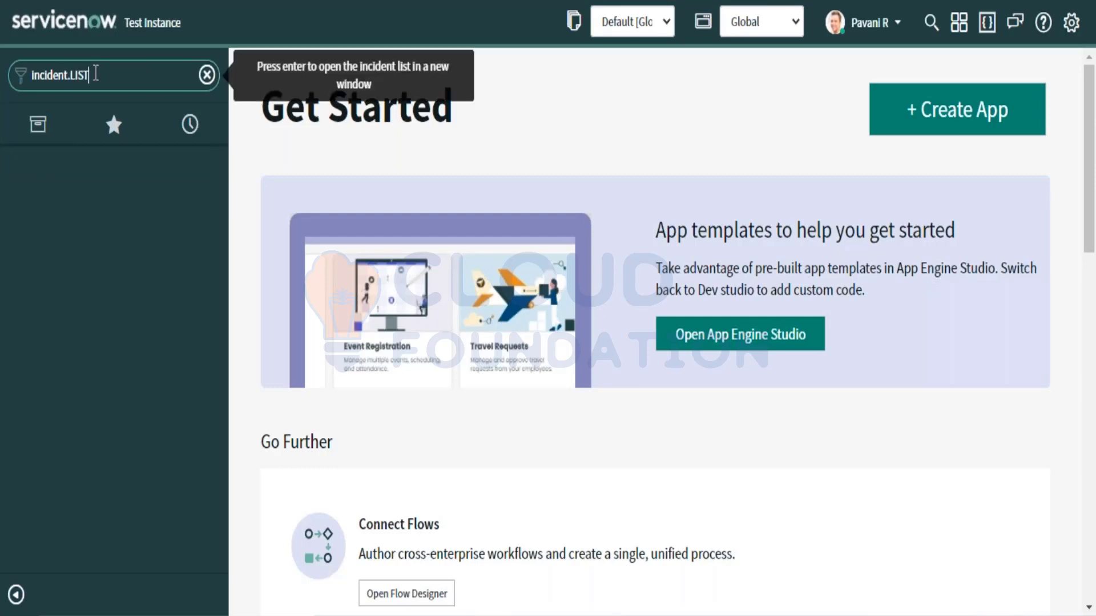
pyautogui.press('Return')
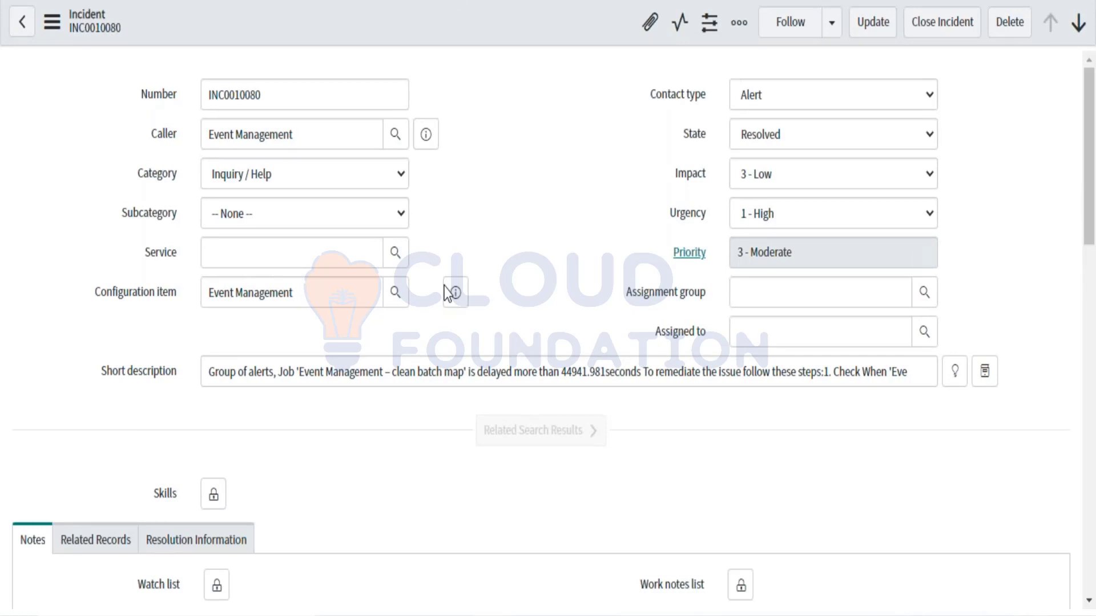
# Step: Choose Configure > Form Layout from the Incident form header's context menu
pyautogui.rightClick(52, 27)
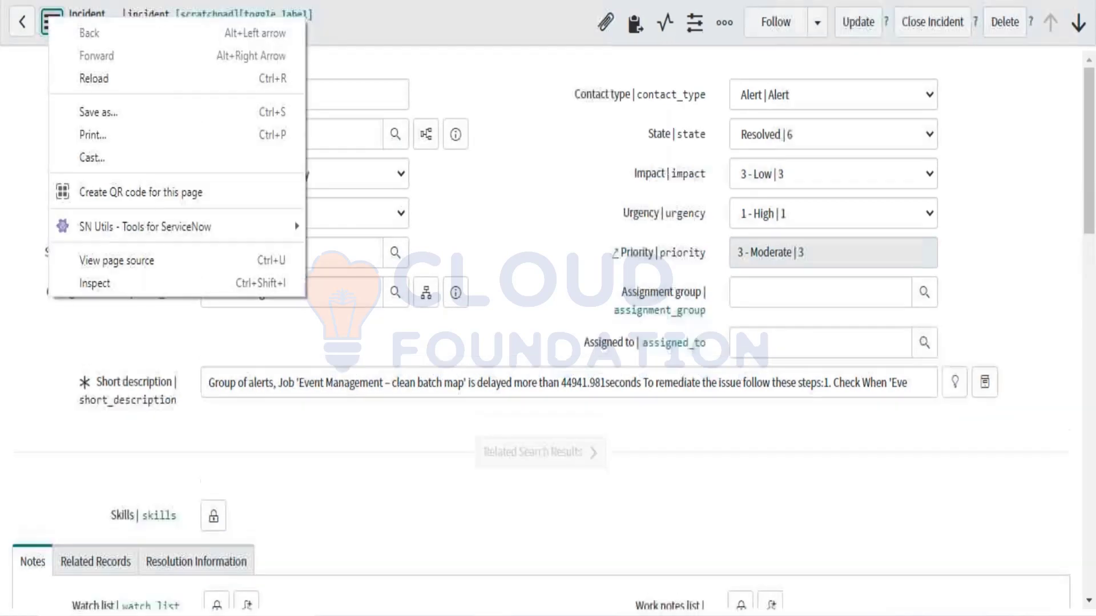
pyautogui.press('Escape')
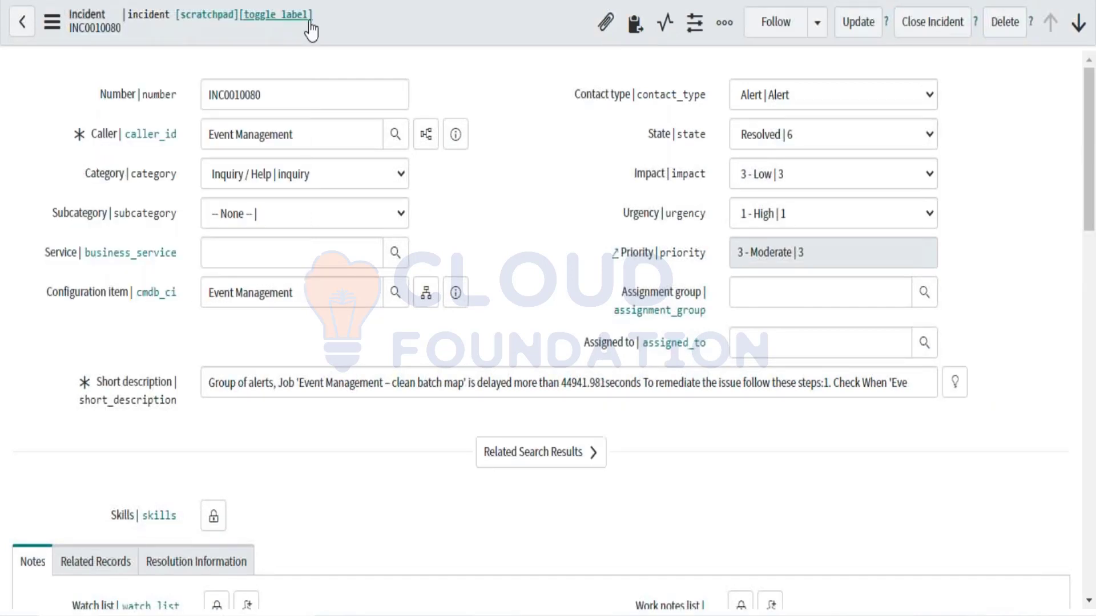
pyautogui.rightClick(332, 27)
pyautogui.moveTo(419, 373)
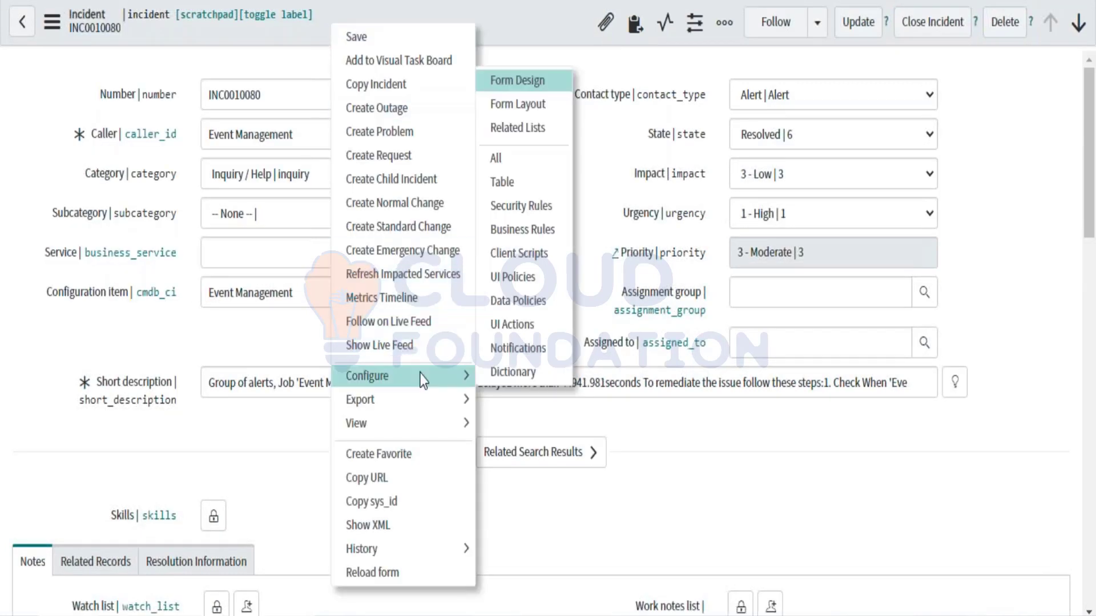
pyautogui.click(518, 105)
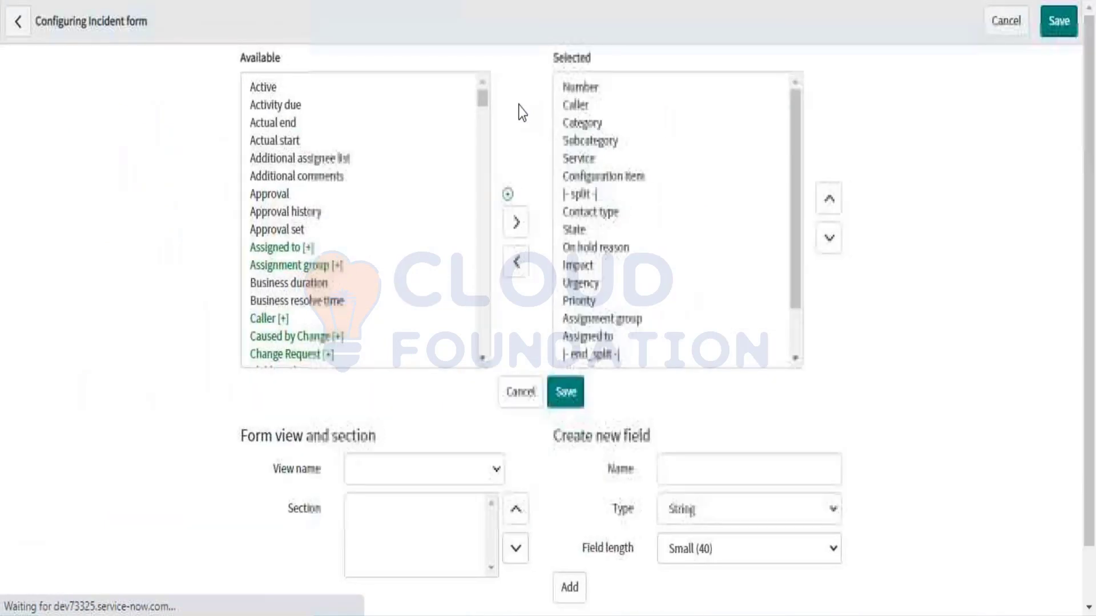
# Step: Move the Created and Created by fields into the Selected list
pyautogui.scroll(-4, 332, 224)
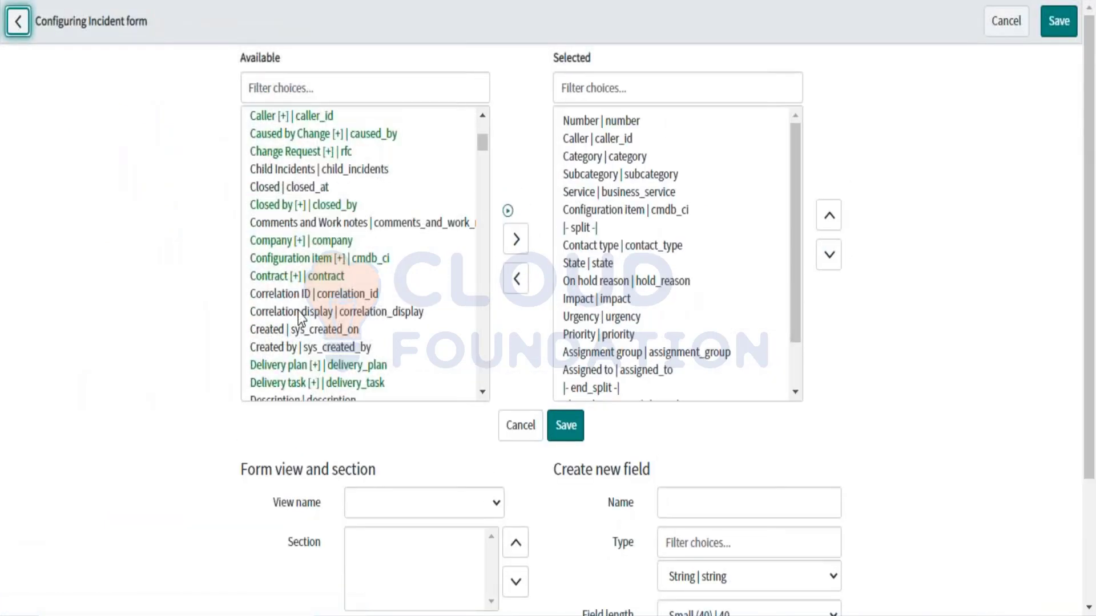
pyautogui.scroll(-1, 298, 310)
pyautogui.click(261, 258)
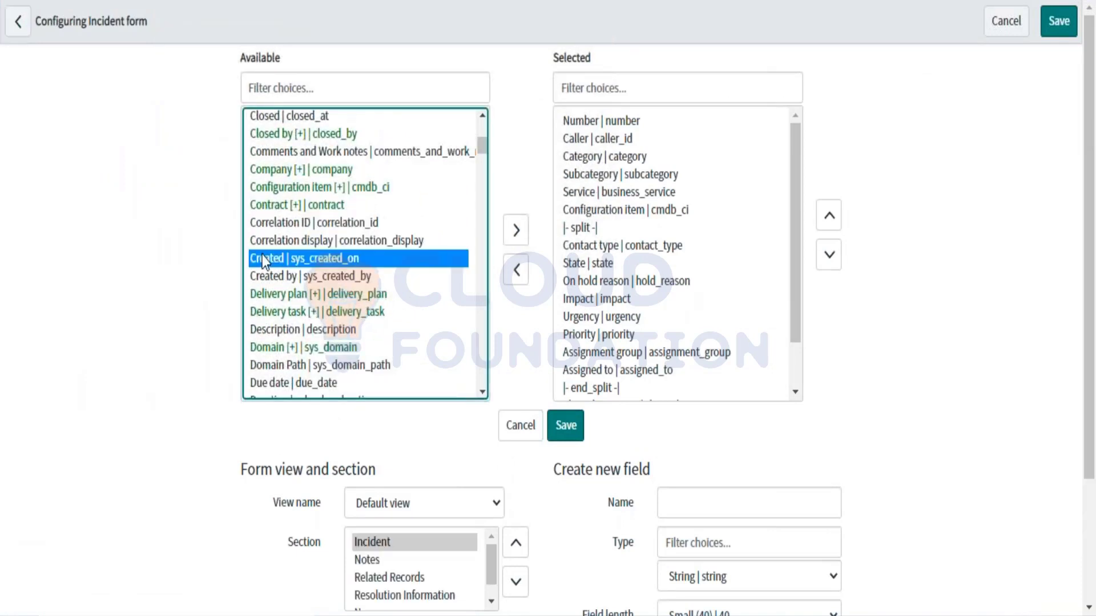
pyautogui.click(264, 277)
pyautogui.click(298, 256)
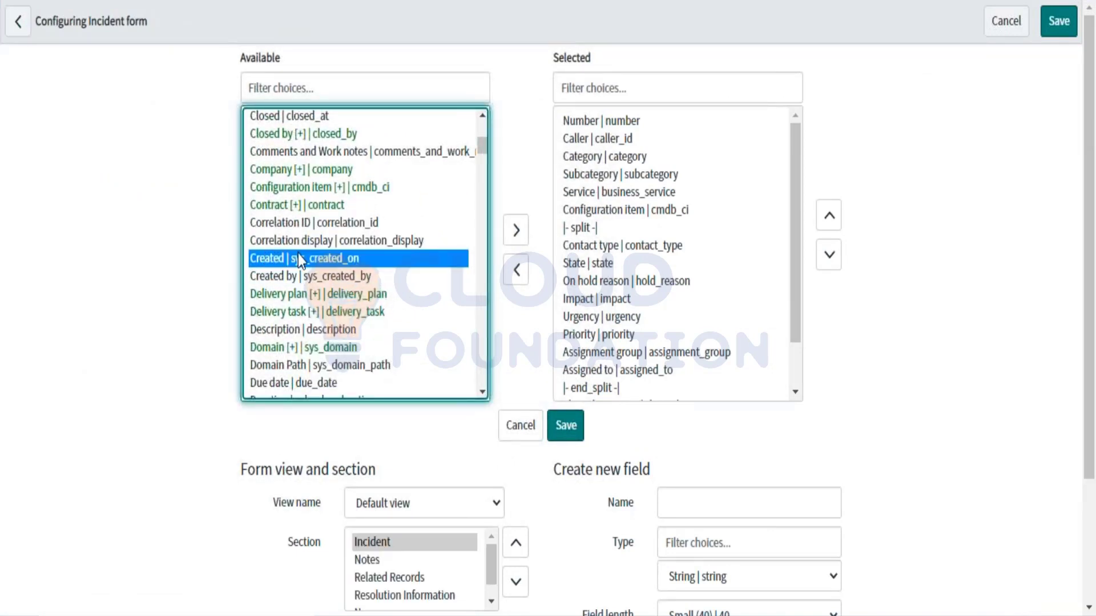
pyautogui.keyDown('shift'); pyautogui.click(298, 273); pyautogui.keyUp('shift')
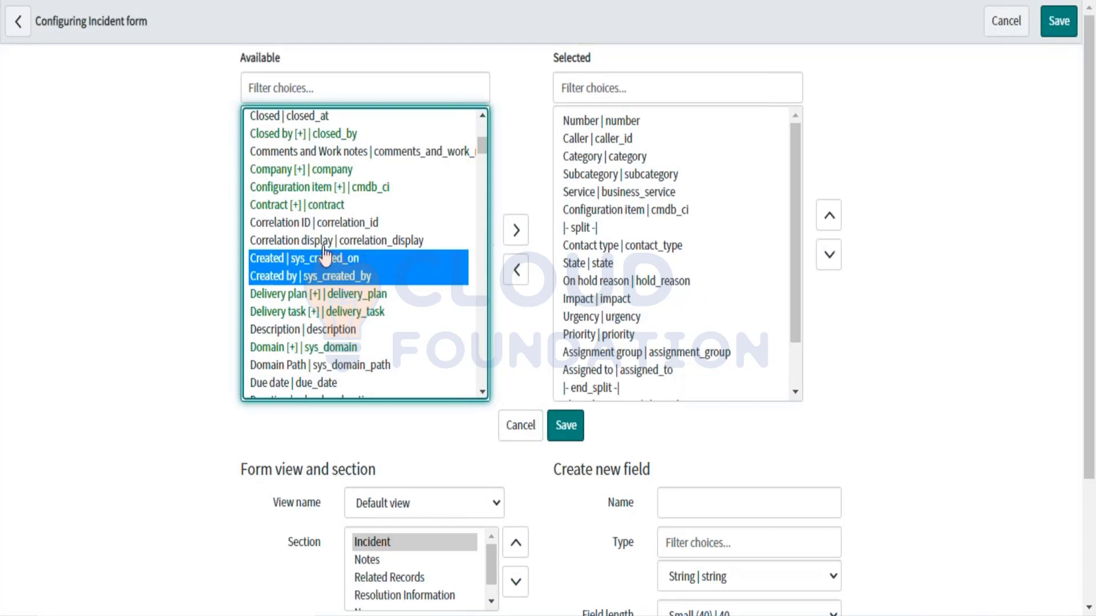
pyautogui.click(513, 233)
# Step: Move the Updated and Updated by fields into the Selected list
pyautogui.click(368, 280)
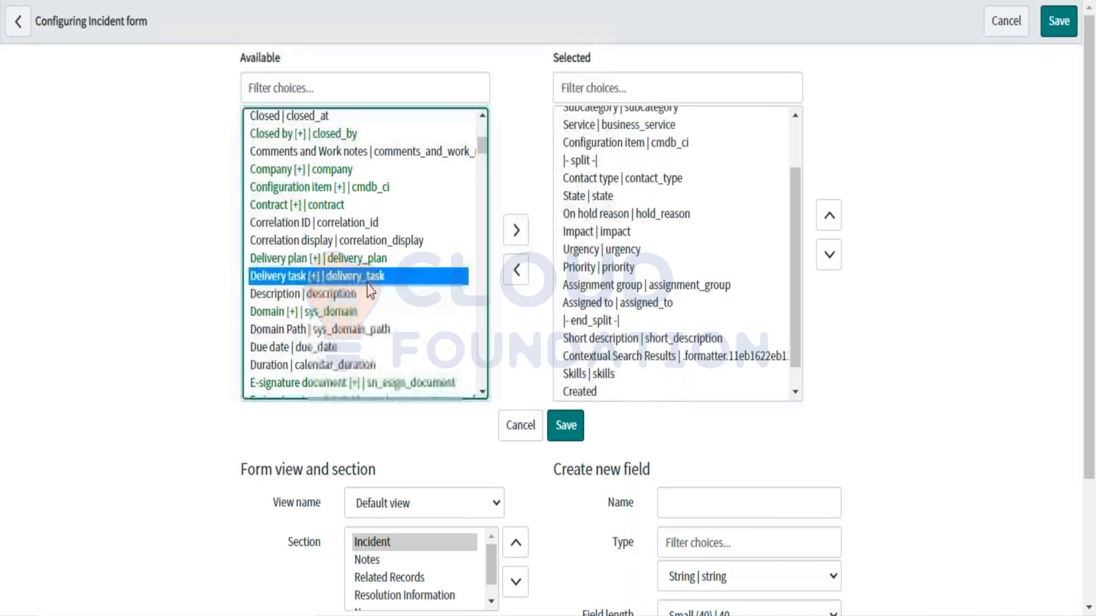
pyautogui.press('u')
pyautogui.scroll(-3, 279, 242)
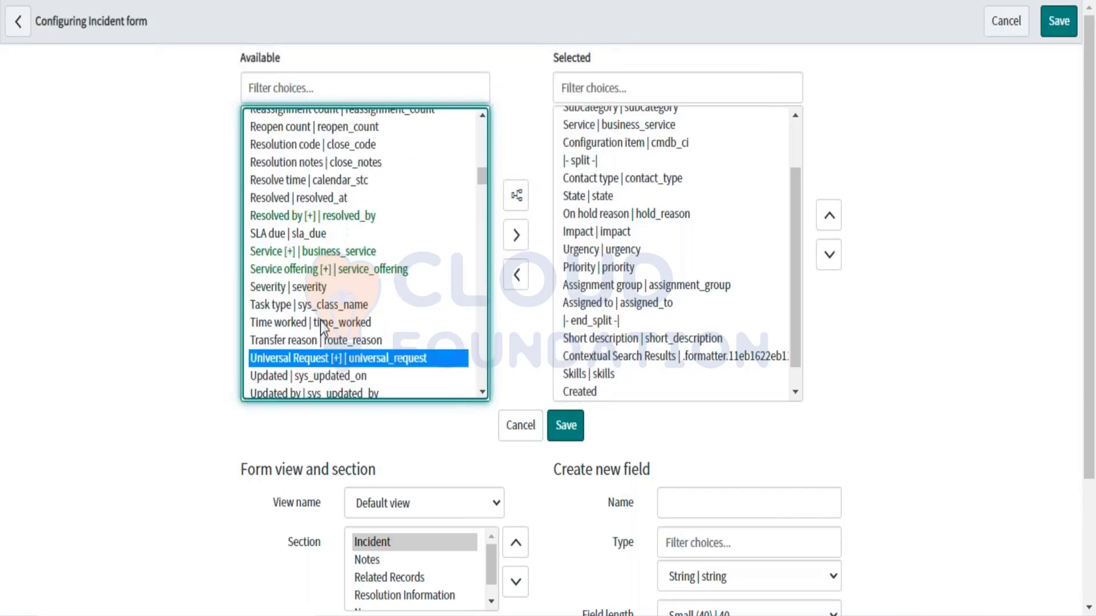
pyautogui.click(280, 242)
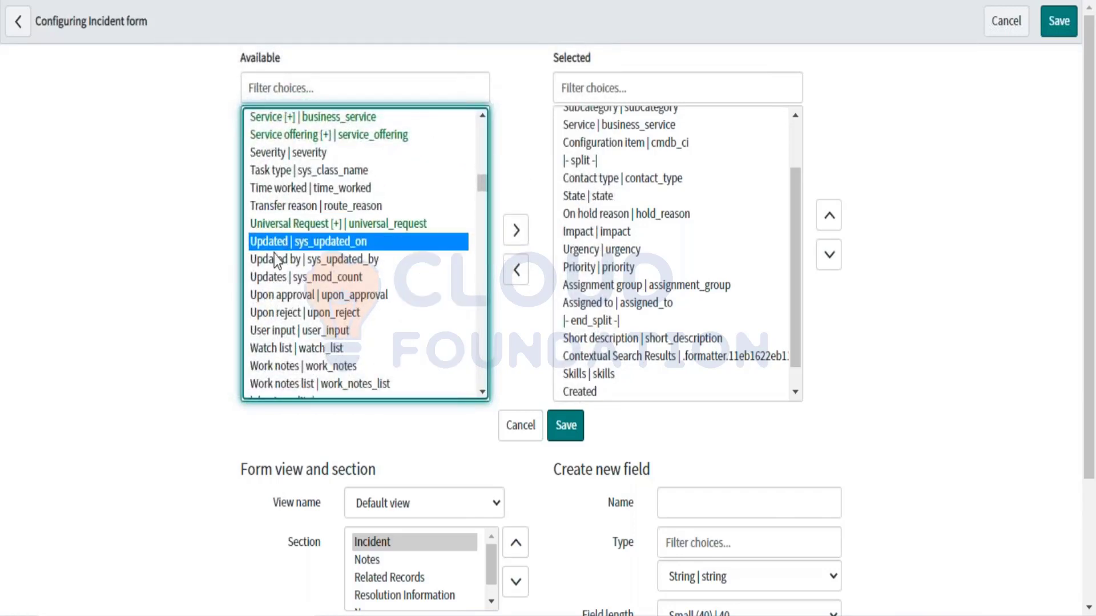
pyautogui.keyDown('shift'); pyautogui.click(276, 260); pyautogui.keyUp('shift')
pyautogui.click(515, 231)
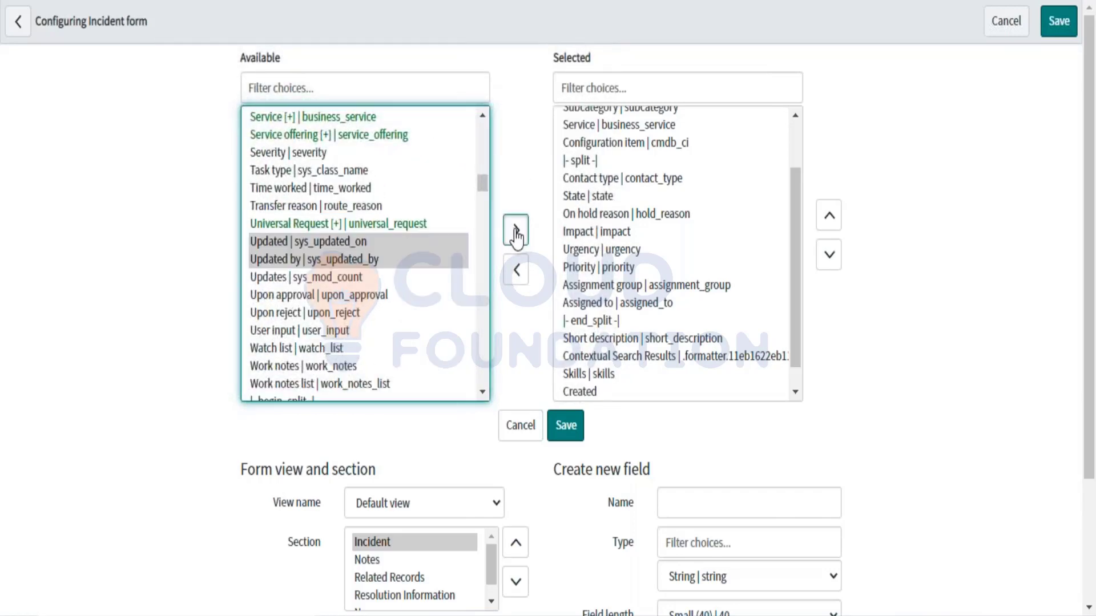
# Step: Select Created, Created by, Updated and Updated by together in the Selected list
pyautogui.scroll(-3, 697, 318)
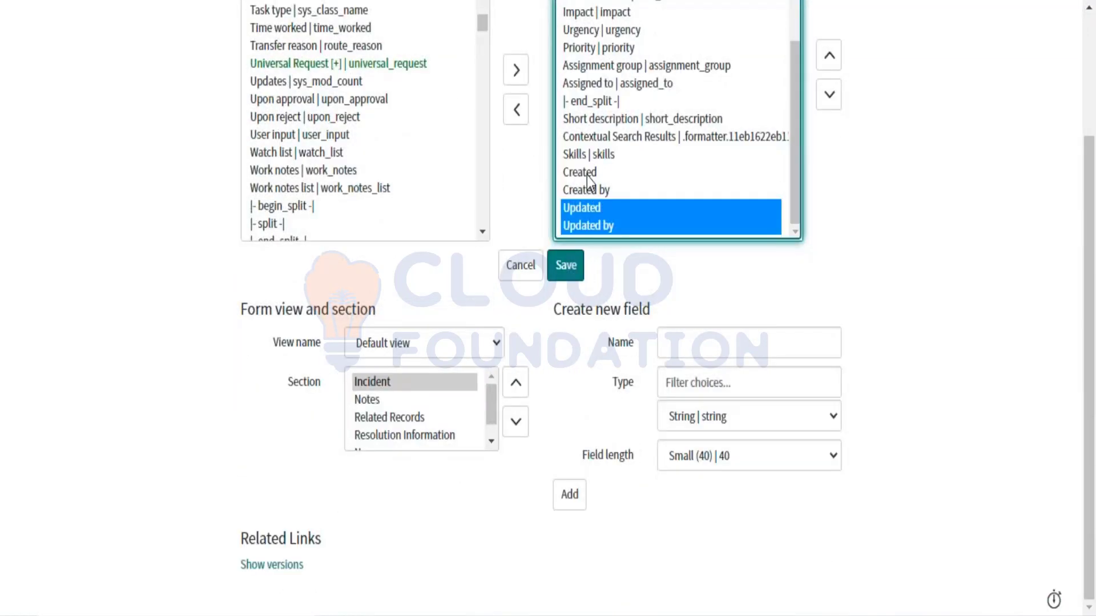
pyautogui.click(587, 176)
pyautogui.keyDown('ctrl'); pyautogui.click(584, 227); pyautogui.keyUp('ctrl')
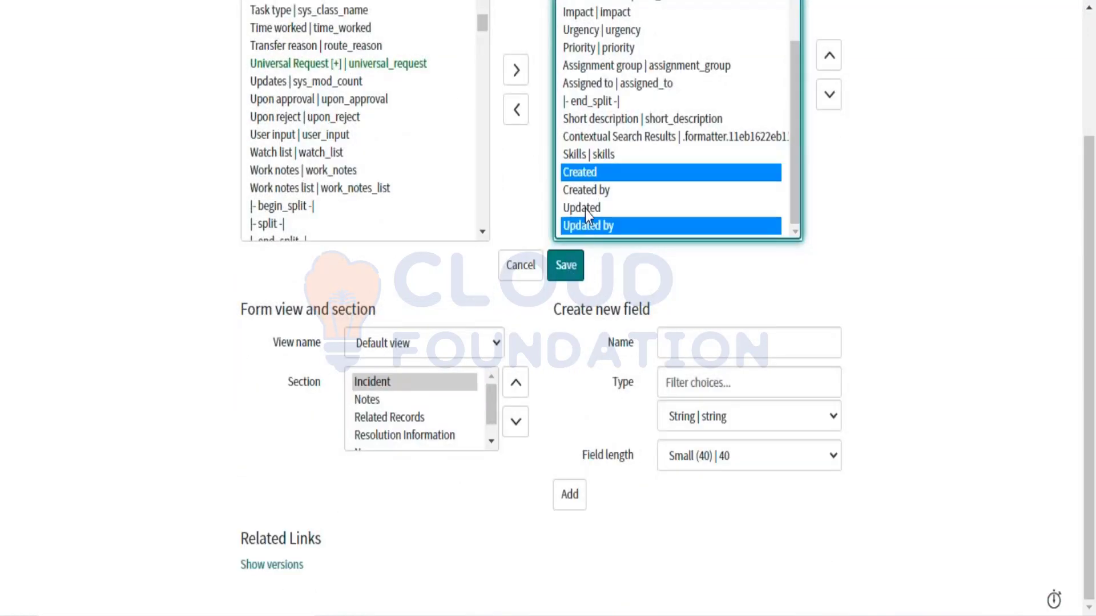
pyautogui.keyDown('ctrl'); pyautogui.click(581, 195); pyautogui.keyUp('ctrl')
pyautogui.keyDown('ctrl'); pyautogui.click(583, 210); pyautogui.keyUp('ctrl')
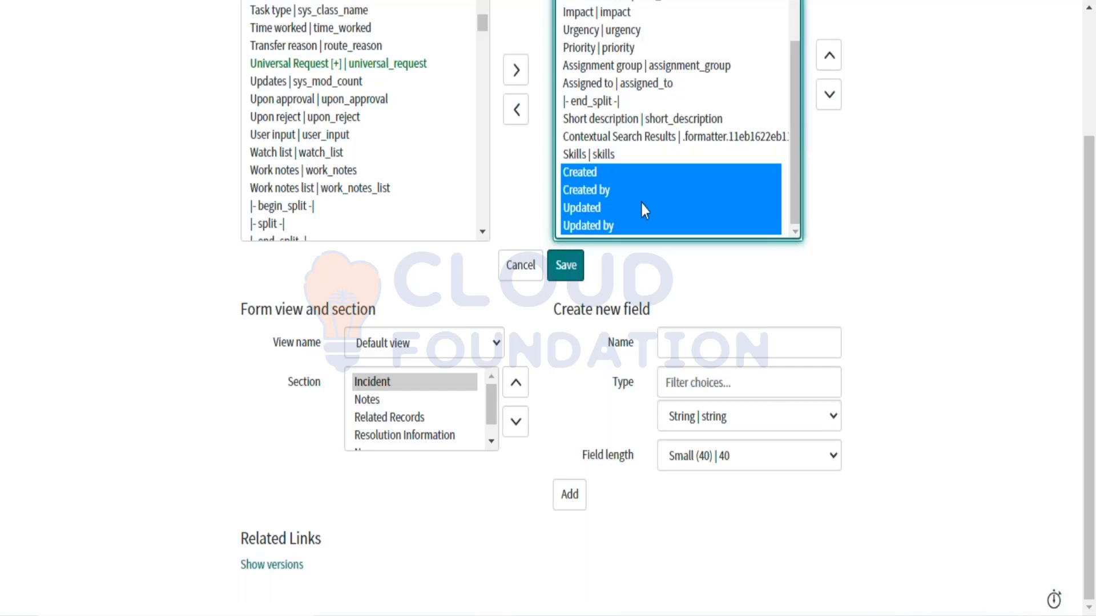
pyautogui.scroll(3, 762, 125)
pyautogui.scroll(-3, 697, 152)
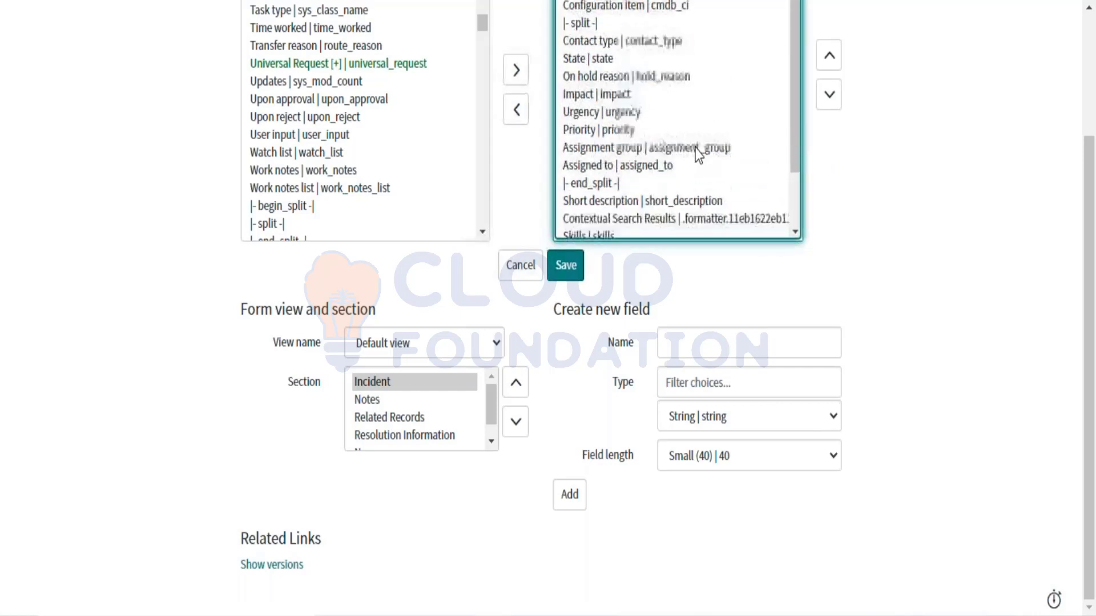
pyautogui.scroll(3, 508, 95)
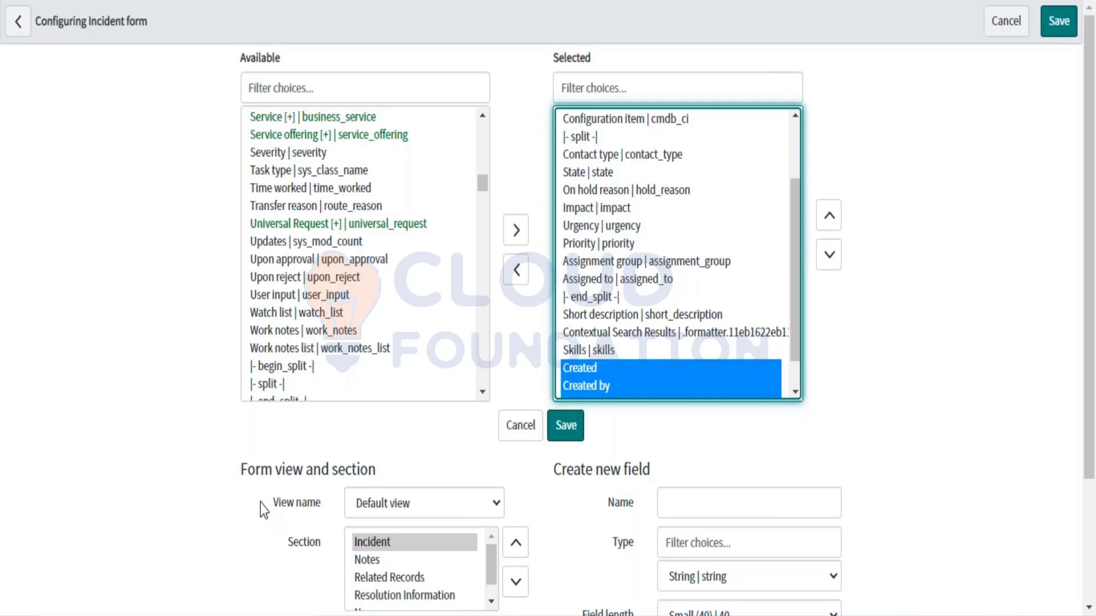
# Step: Move the four Created/Updated fields up to sit directly below Assigned to
pyautogui.scroll(-1, 789, 385)
pyautogui.keyDown('shift'); pyautogui.click(790, 385); pyautogui.keyUp('shift')
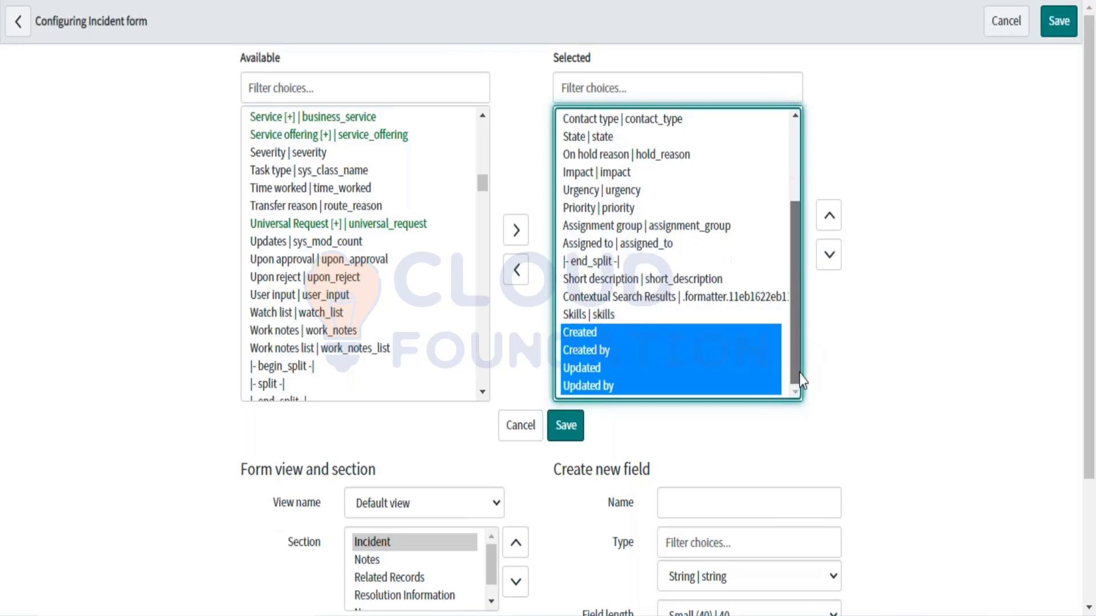
pyautogui.click(834, 227)
pyautogui.click(833, 227)
pyautogui.click(833, 227)
pyautogui.click(833, 227)
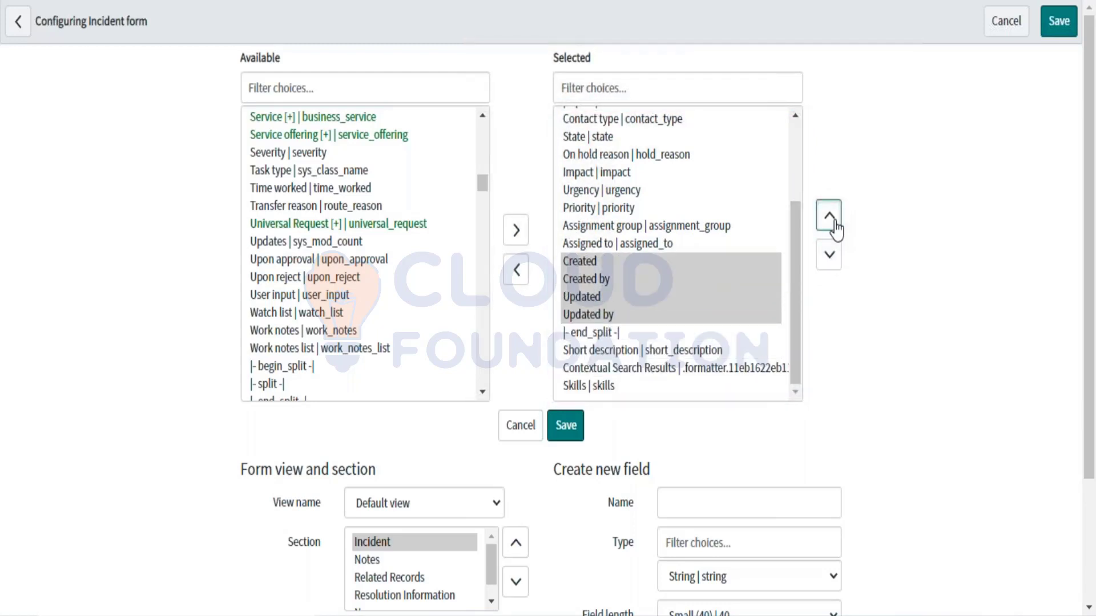
pyautogui.click(833, 227)
pyautogui.click(833, 227)
pyautogui.click(833, 228)
pyautogui.click(833, 227)
pyautogui.click(828, 268)
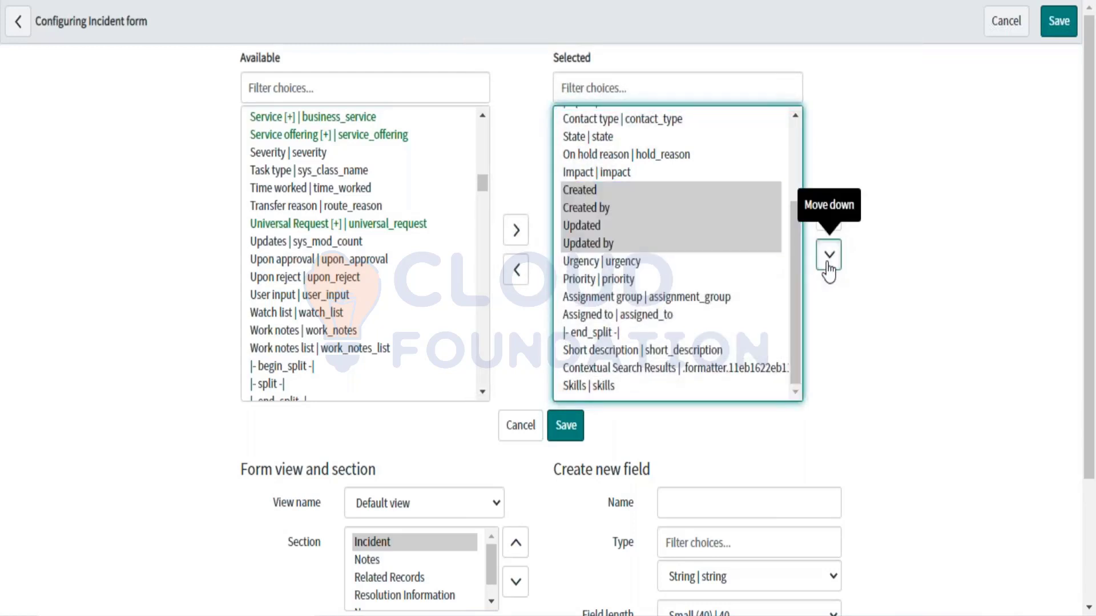
pyautogui.click(828, 256)
pyautogui.click(828, 256)
pyautogui.click(828, 256)
pyautogui.click(828, 256)
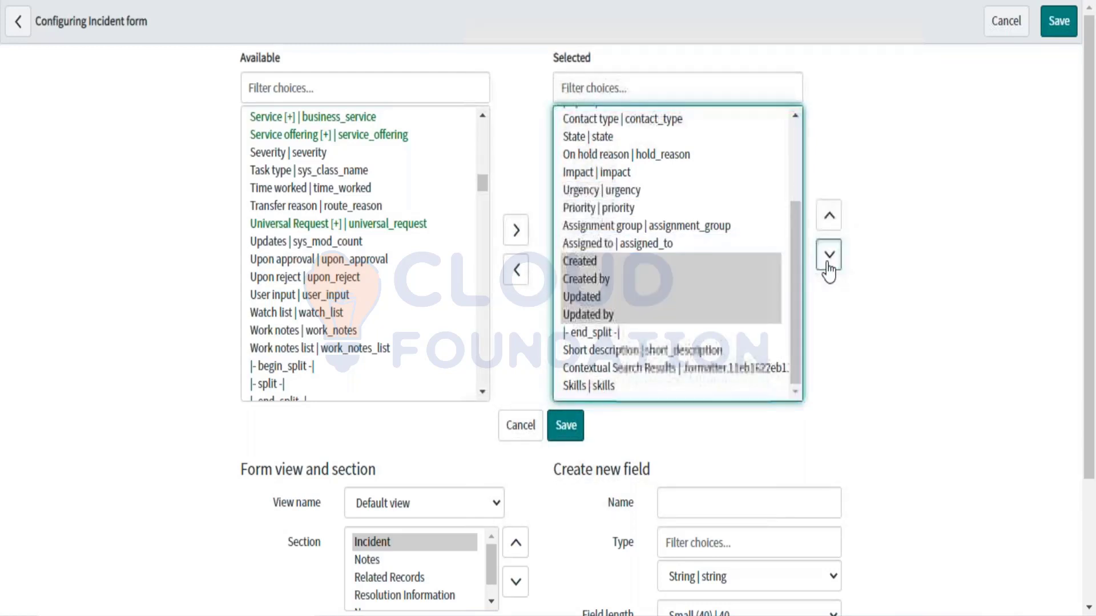
pyautogui.click(828, 229)
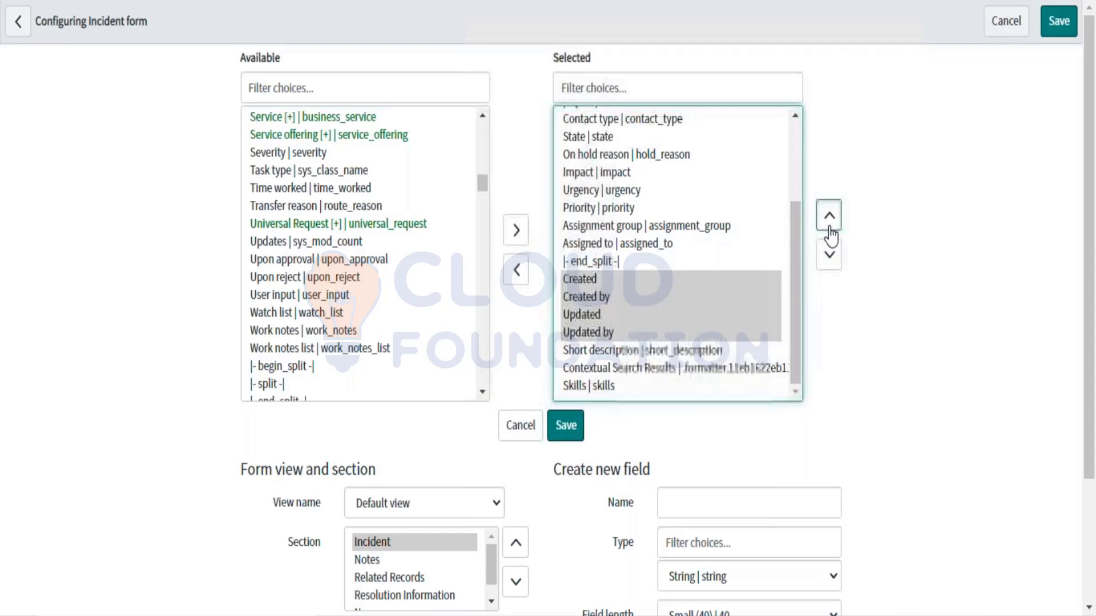
# Step: Save the rearranged Incident form layout
pyautogui.click(565, 425)
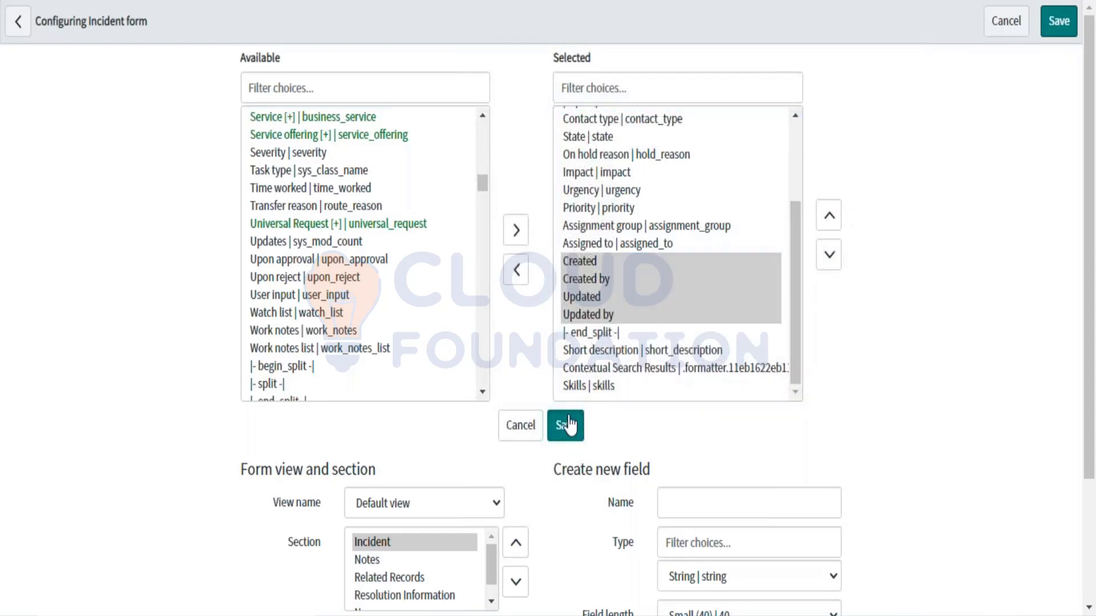
pyautogui.click(565, 425)
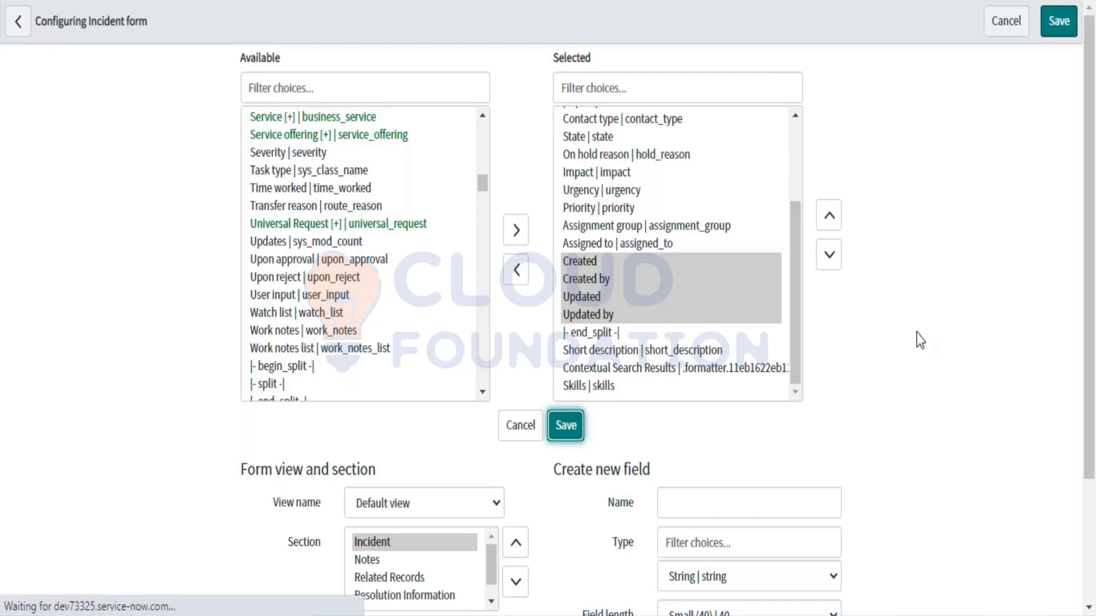
pyautogui.scroll(-3, 468, 377)
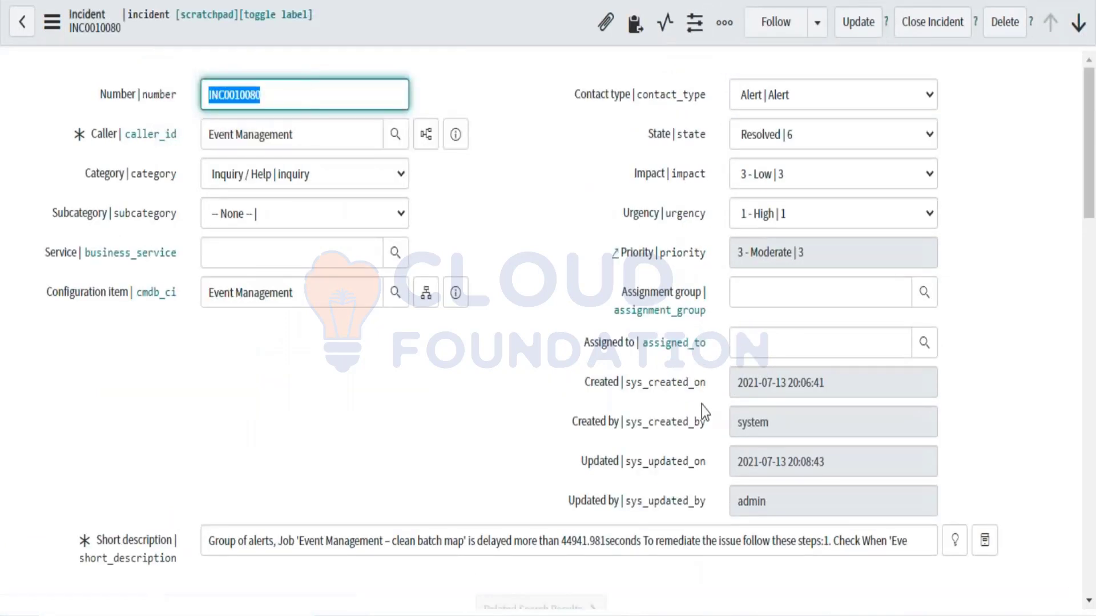
pyautogui.moveTo(710, 388); pyautogui.dragTo(573, 386)
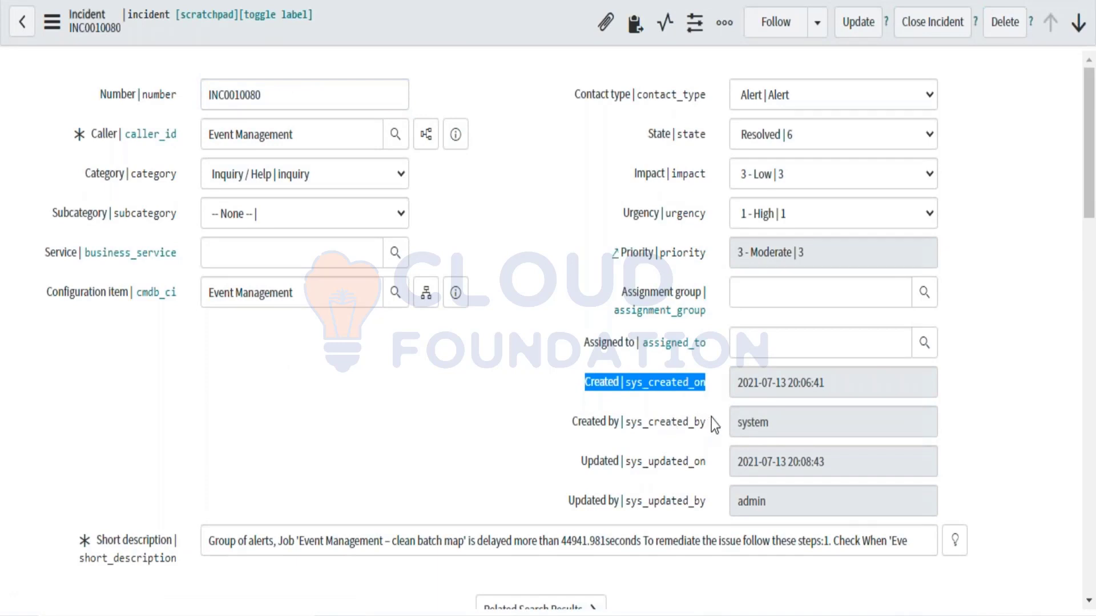
pyautogui.moveTo(708, 427); pyautogui.dragTo(626, 470)
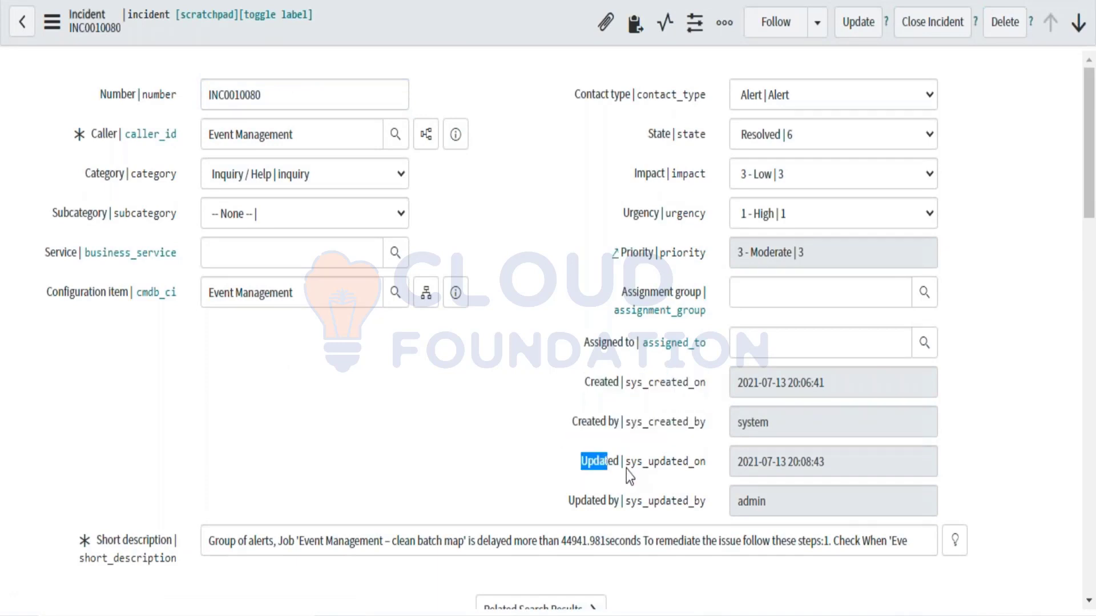
pyautogui.moveTo(695, 479); pyautogui.dragTo(570, 510)
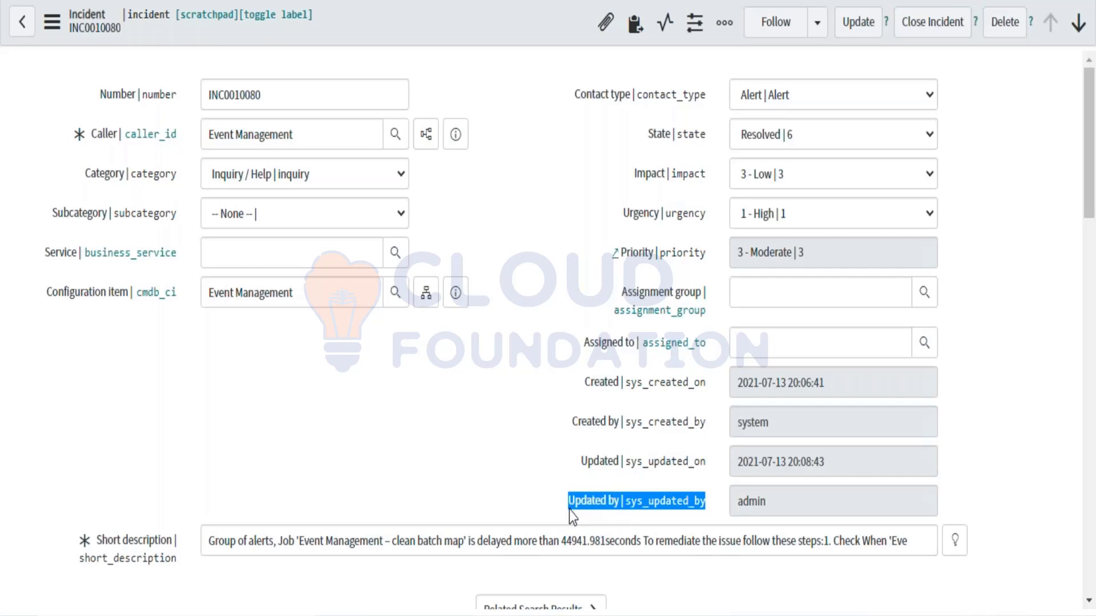
pyautogui.moveTo(647, 140); pyautogui.dragTo(648, 174)
pyautogui.moveTo(673, 213); pyautogui.dragTo(623, 214)
pyautogui.moveTo(650, 252); pyautogui.dragTo(694, 260)
pyautogui.moveTo(641, 293); pyautogui.dragTo(673, 294)
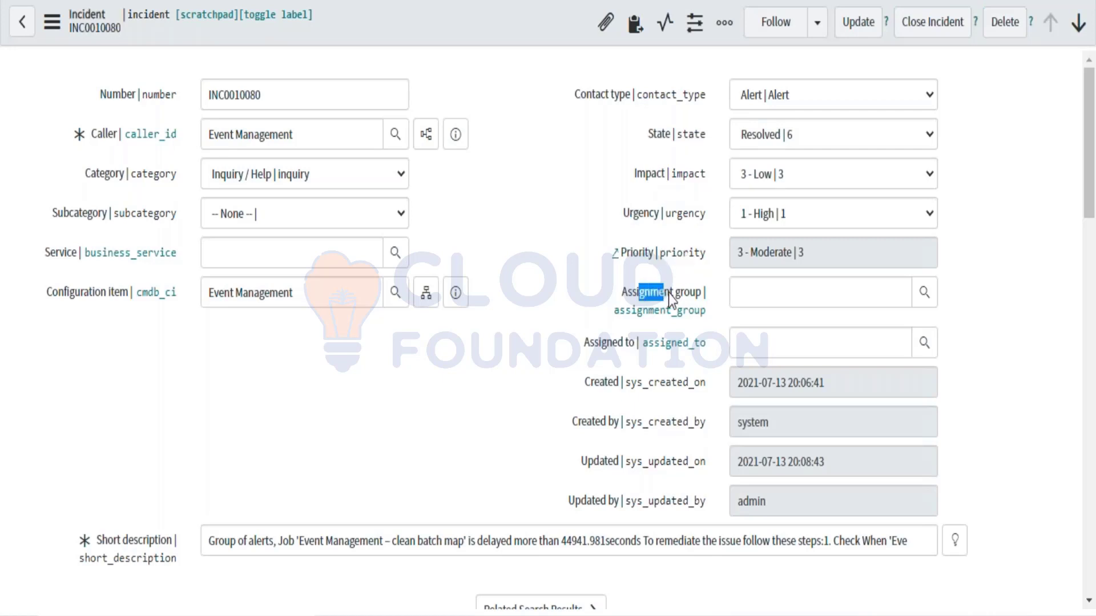
pyautogui.moveTo(602, 343); pyautogui.dragTo(647, 342)
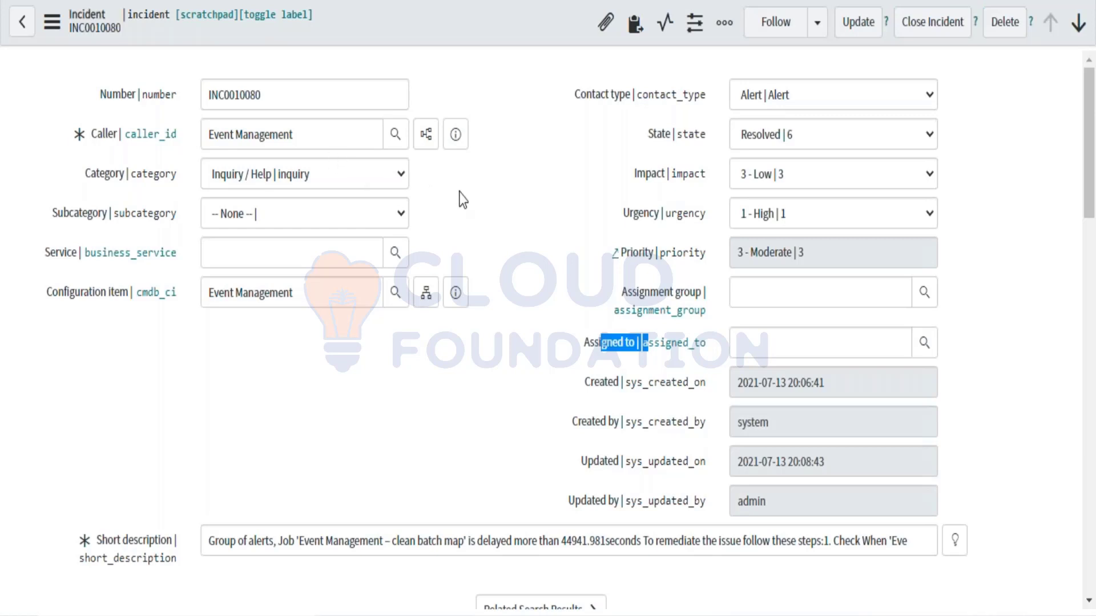
pyautogui.moveTo(581, 385); pyautogui.dragTo(800, 506)
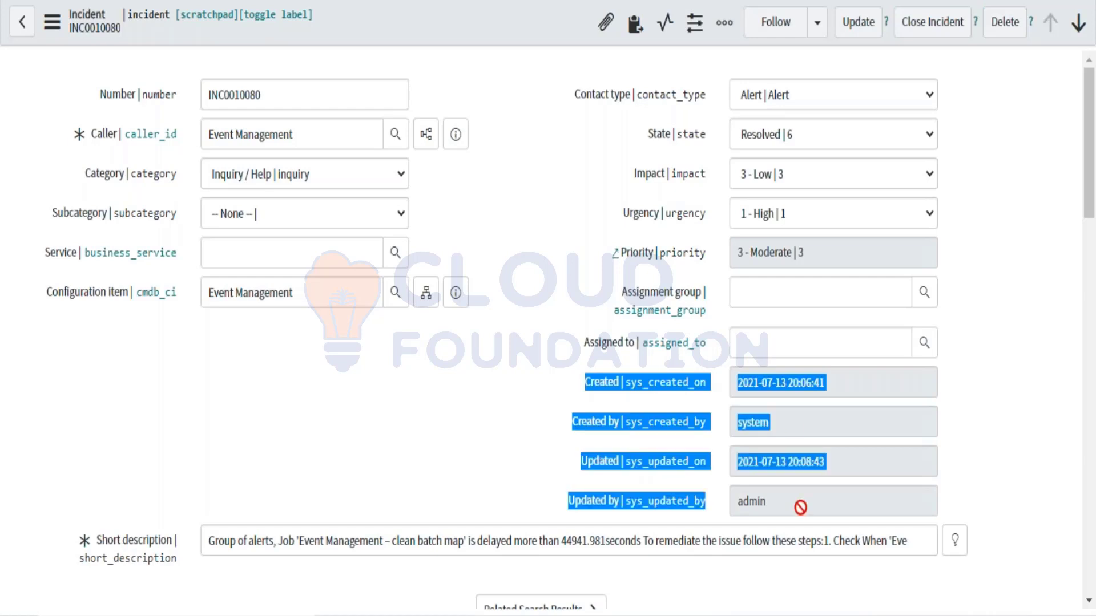
pyautogui.moveTo(800, 507); pyautogui.dragTo(797, 506)
pyautogui.click(798, 507)
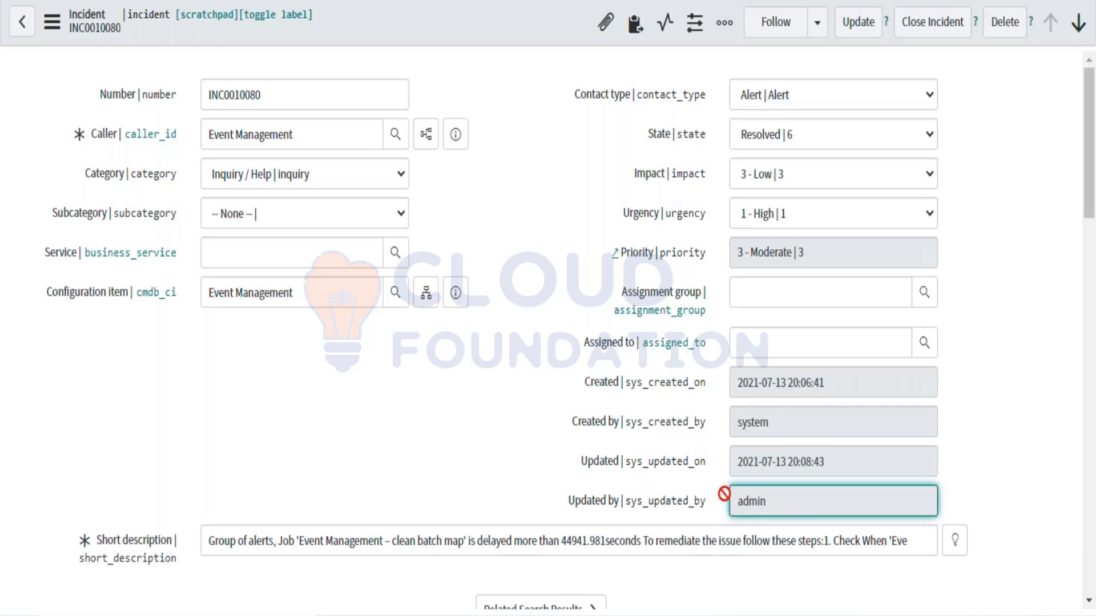
pyautogui.moveTo(575, 385); pyautogui.dragTo(733, 501)
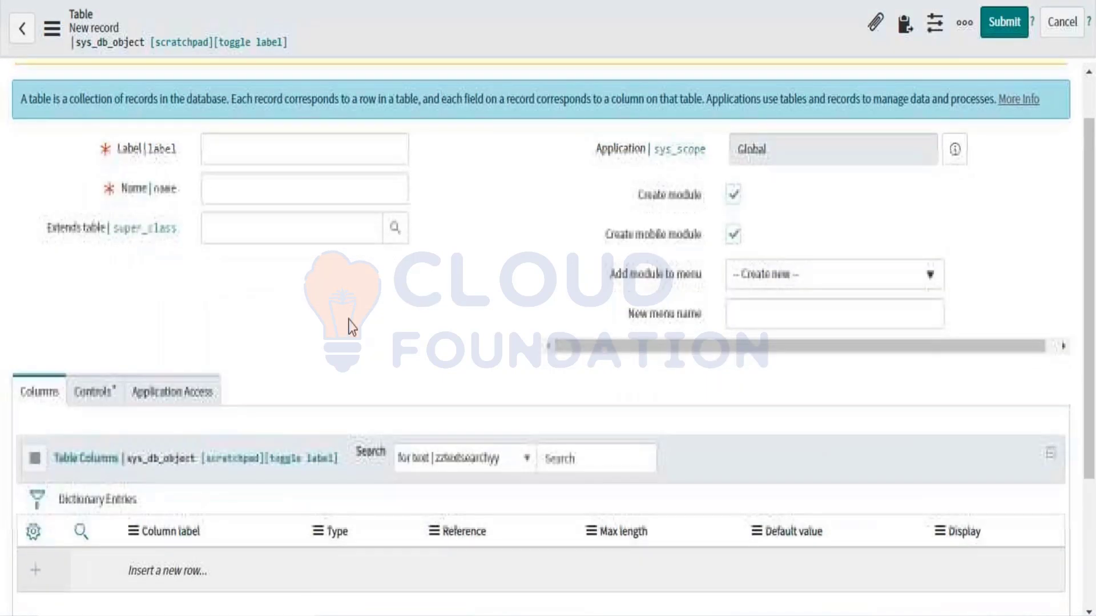
# Step: Label the new table 'Accessories List', keeping the generated name u_accessories_list
pyautogui.click(218, 153)
pyautogui.write('Acce')
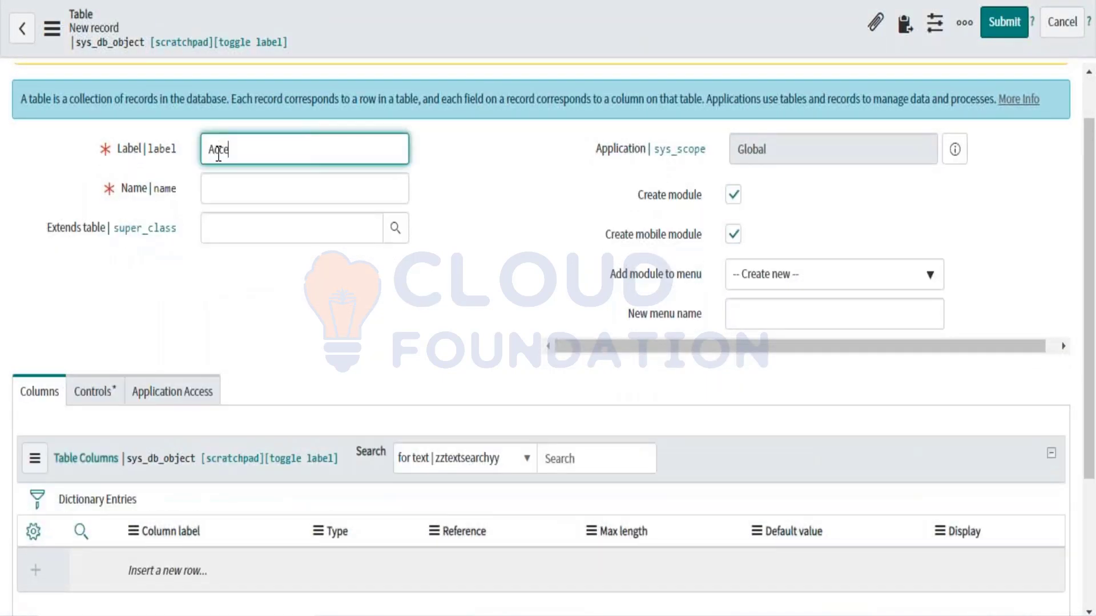
pyautogui.write('ssories LISt')
pyautogui.press('BackSpace')
pyautogui.press('BackSpace')
pyautogui.press('BackSpace')
pyautogui.write('ist')
pyautogui.click(225, 221)
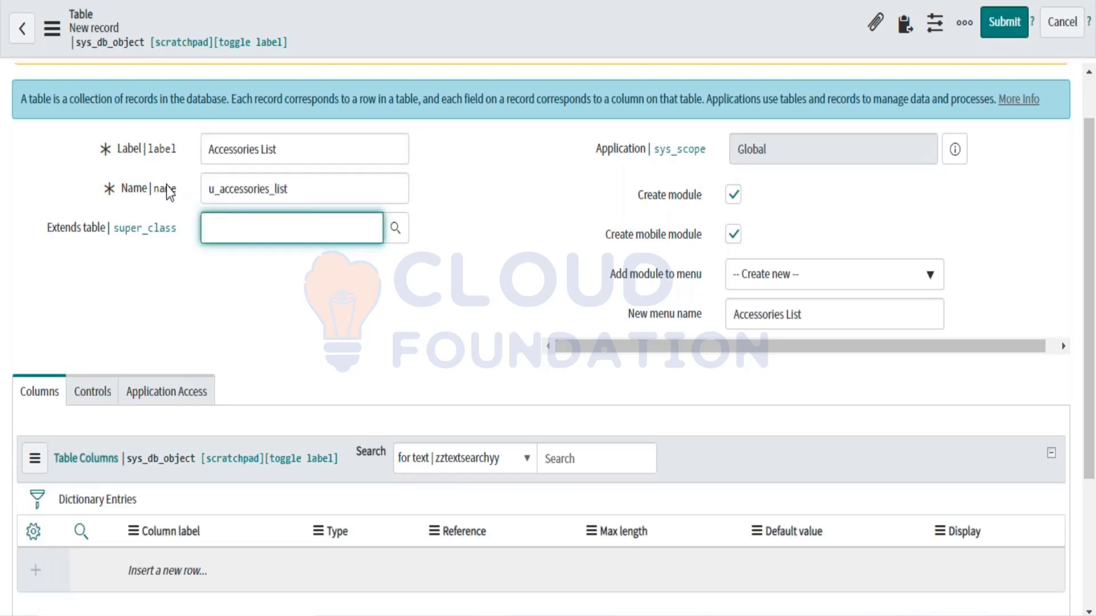
pyautogui.moveTo(208, 189); pyautogui.dragTo(214, 197)
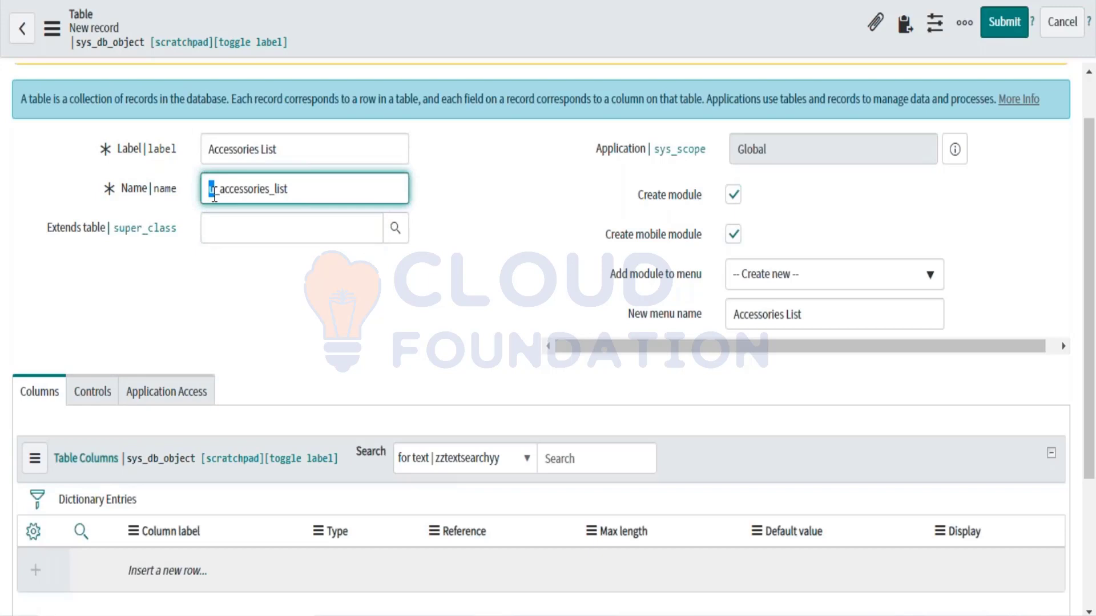
pyautogui.click(214, 193)
pyautogui.moveTo(215, 189); pyautogui.dragTo(208, 190)
# Step: Make the table extend Task and turn off Create module
pyautogui.click(211, 237)
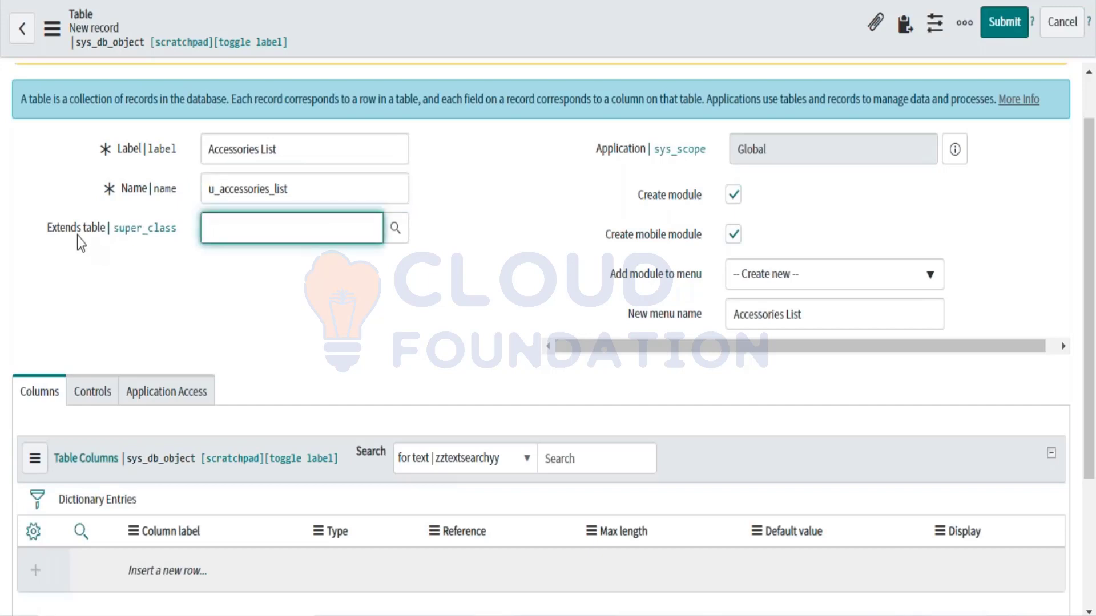
pyautogui.moveTo(148, 240)
pyautogui.write('Task')
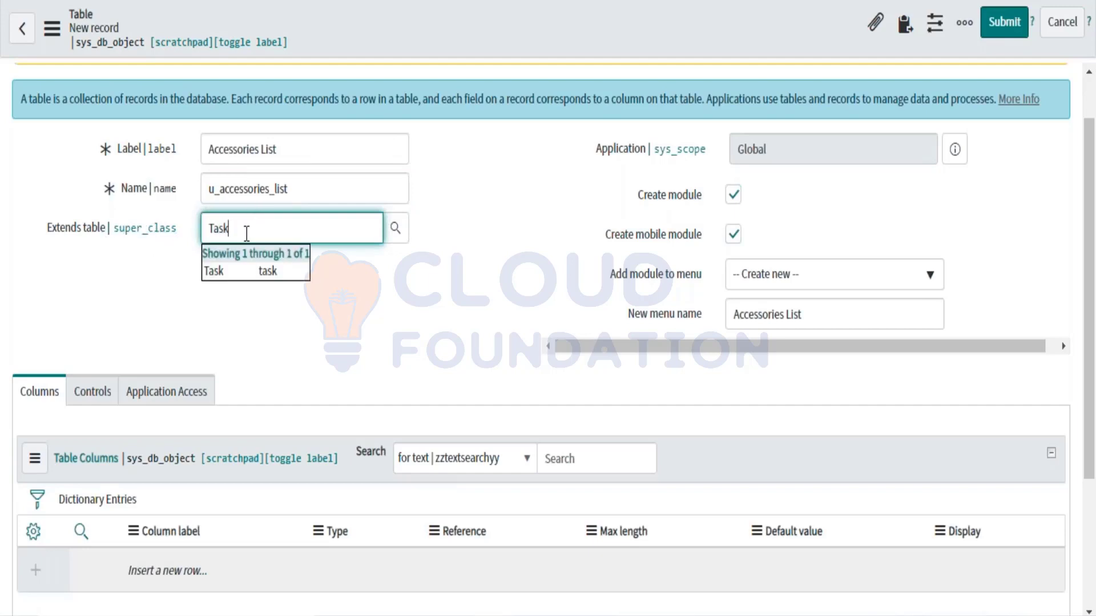
pyautogui.click(239, 277)
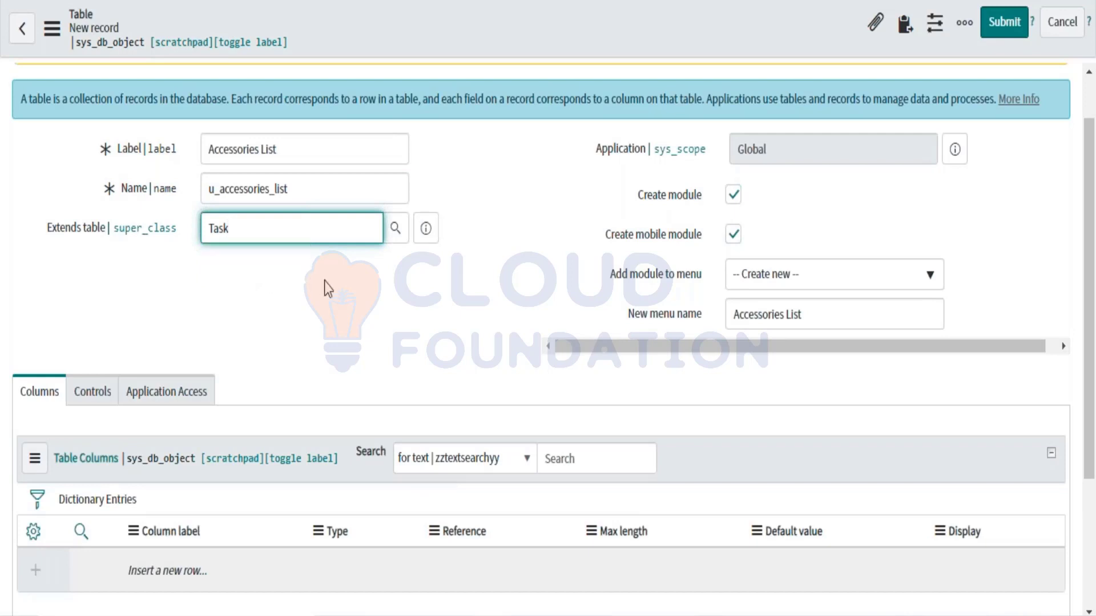
pyautogui.scroll(-2, 433, 308)
pyautogui.scroll(3, 432, 308)
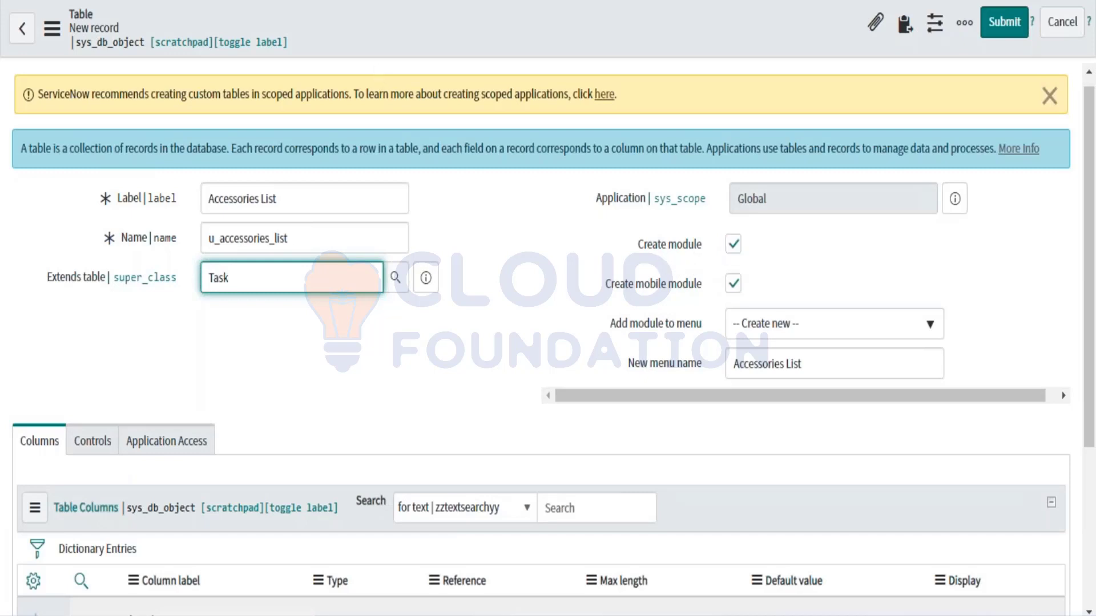
pyautogui.click(732, 244)
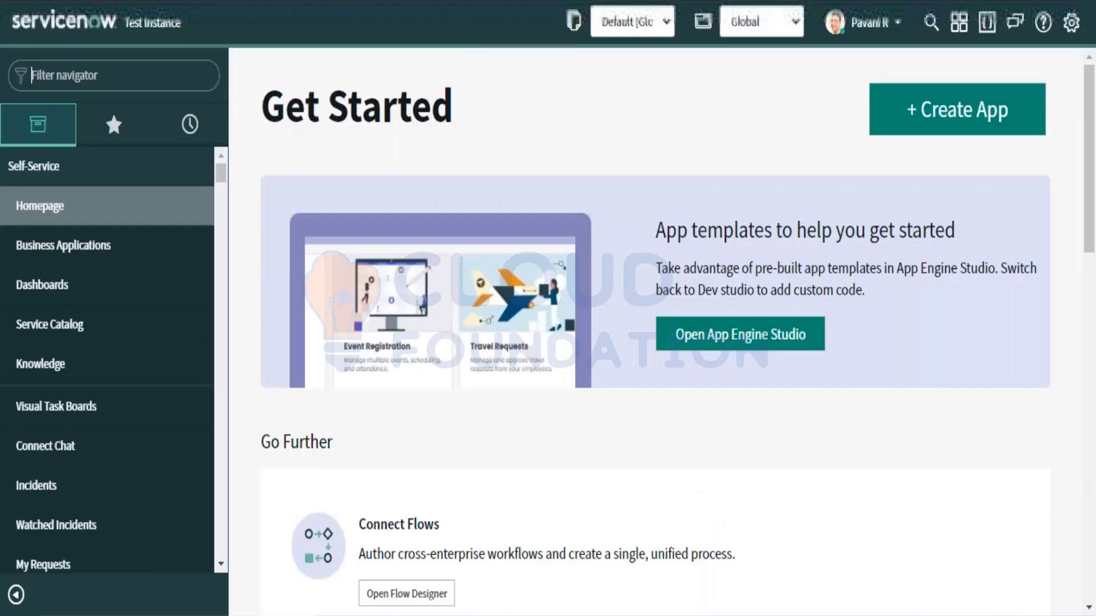
# Step: Filter the application navigator to 'Incident' to list its modules
pyautogui.write('INcidnet')
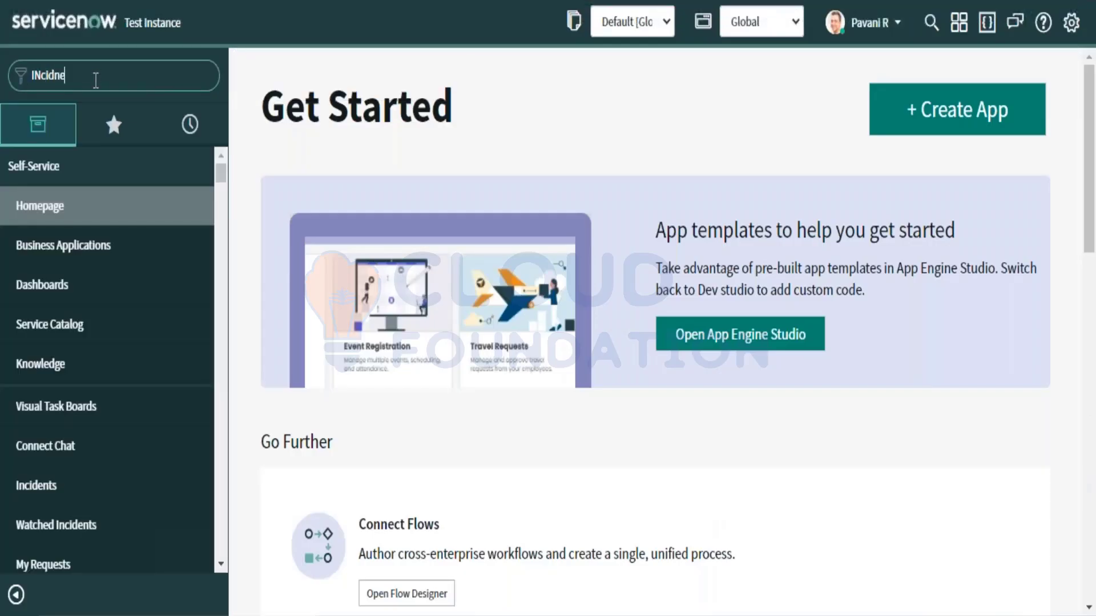
pyautogui.press('BackSpace')
pyautogui.press('BackSpace')
pyautogui.press('BackSpace')
pyautogui.press('BackSpace')
pyautogui.press('BackSpace')
pyautogui.press('BackSpace')
pyautogui.press('BackSpace')
pyautogui.write('nciden')
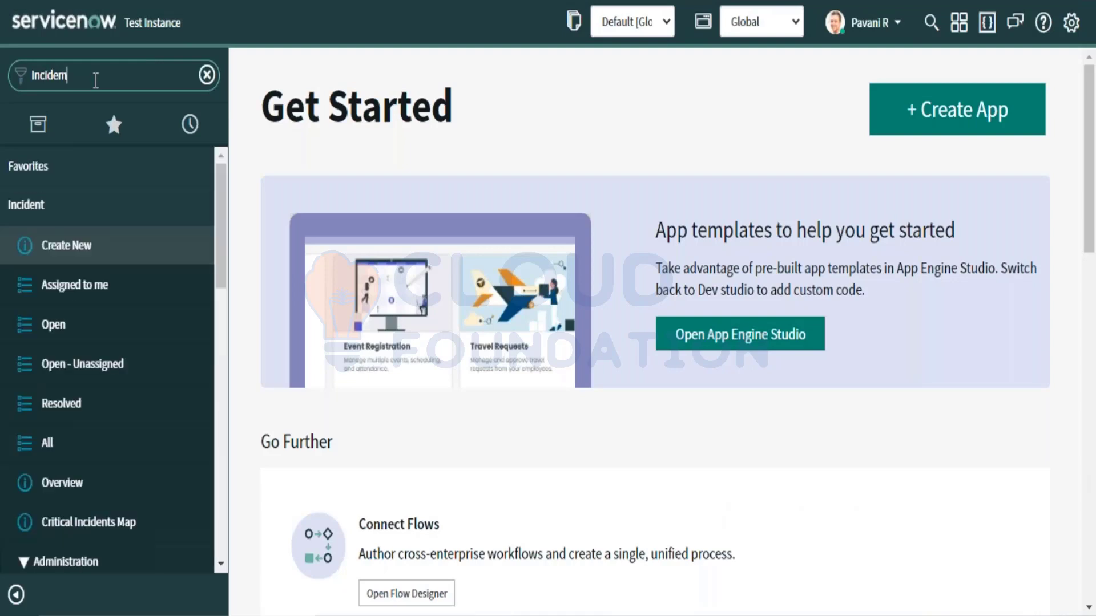
pyautogui.press('BackSpace')
pyautogui.write('nt')
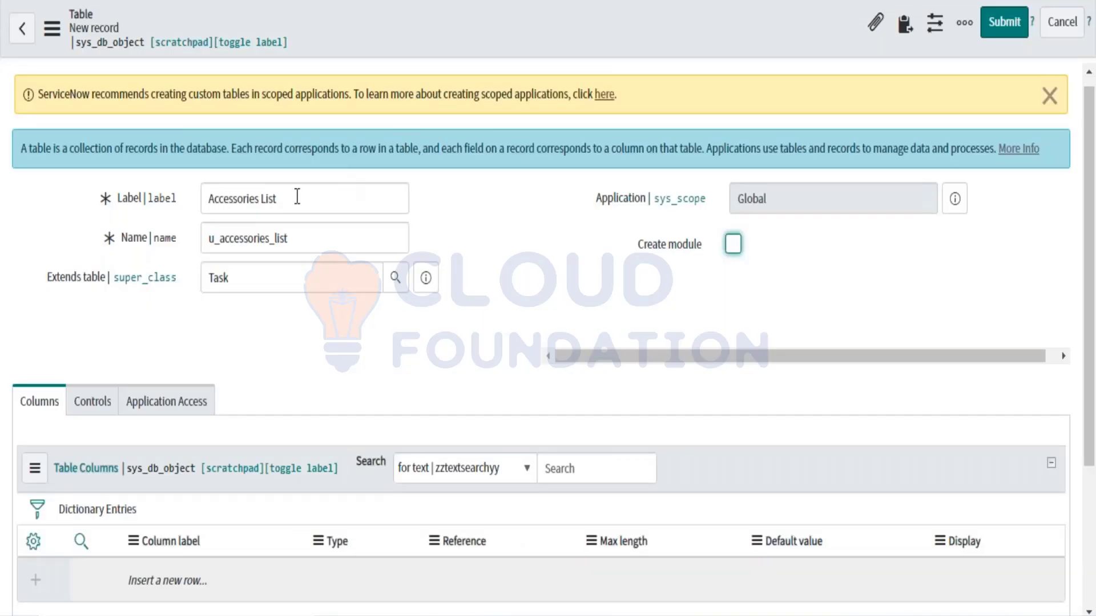
# Step: For the Task-based Accessories List table, enable Create module and disable Create mobile module
pyautogui.moveTo(296, 196); pyautogui.dragTo(203, 199)
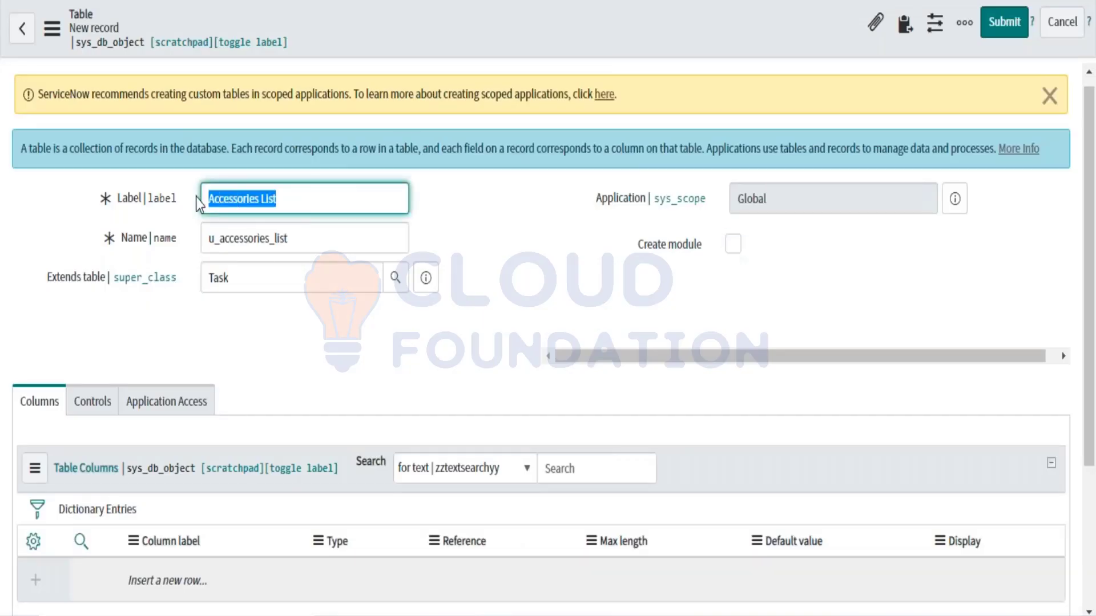
pyautogui.click(256, 287)
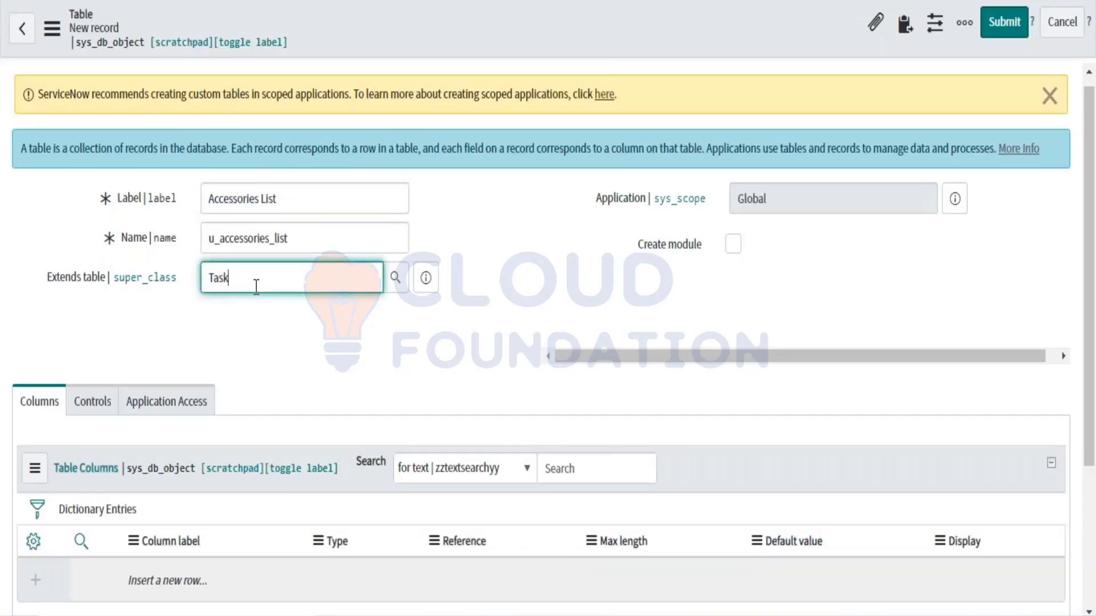
pyautogui.click(732, 245)
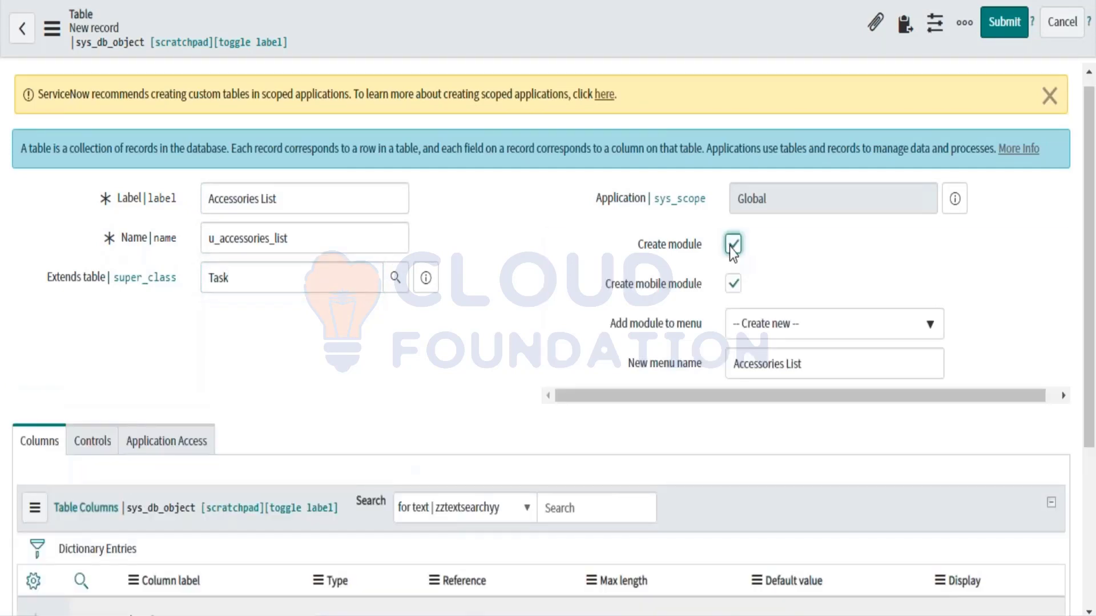
pyautogui.click(733, 285)
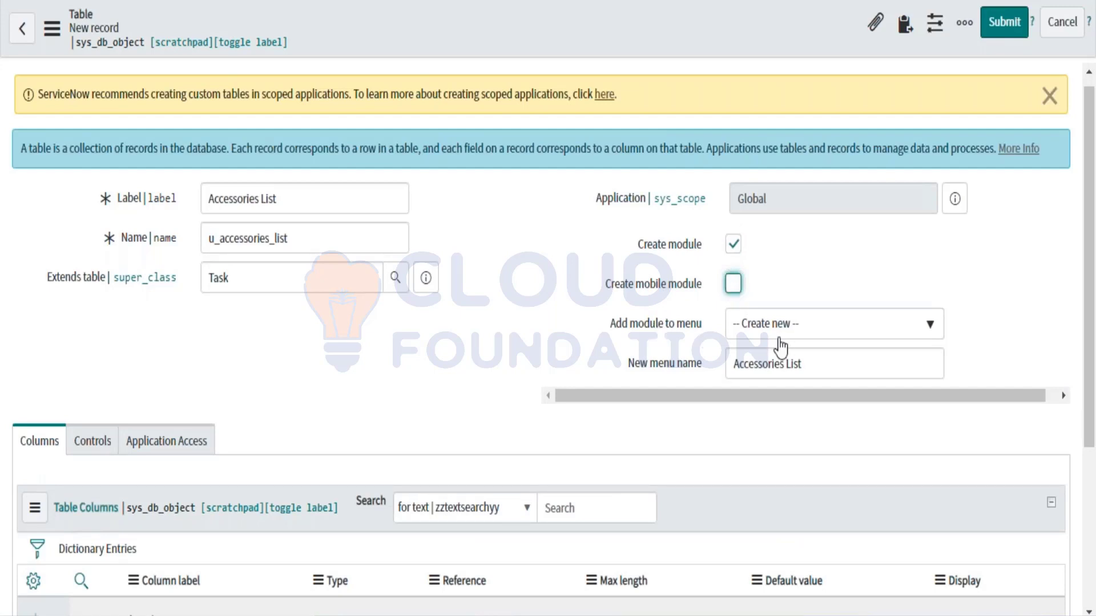
# Step: Keep the module's menu as Create new, named Accessories List
pyautogui.click(806, 365)
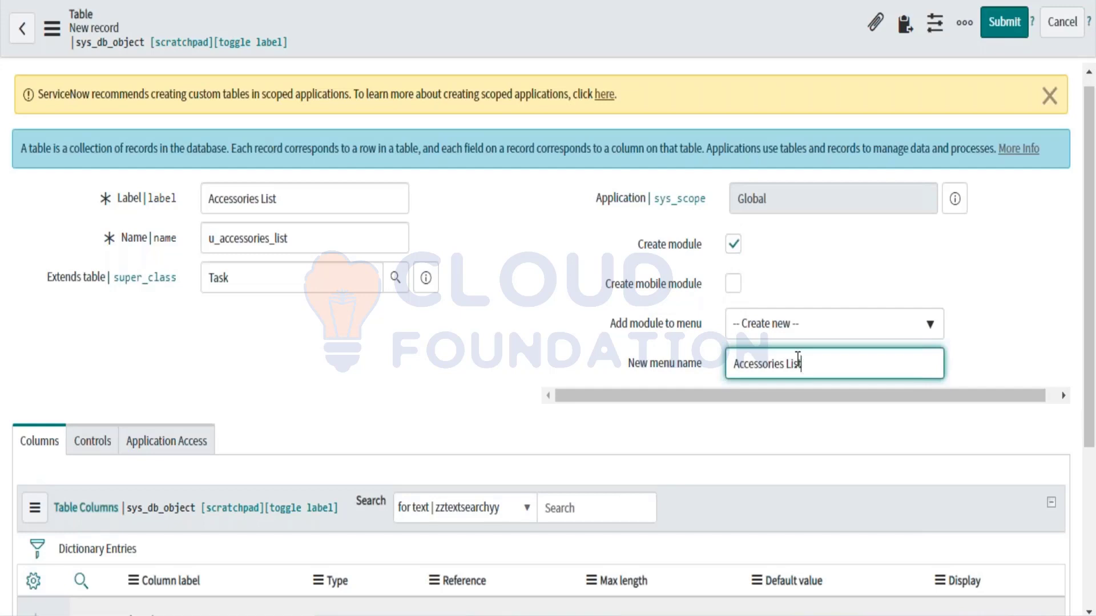
pyautogui.click(748, 331)
pyautogui.click(778, 287)
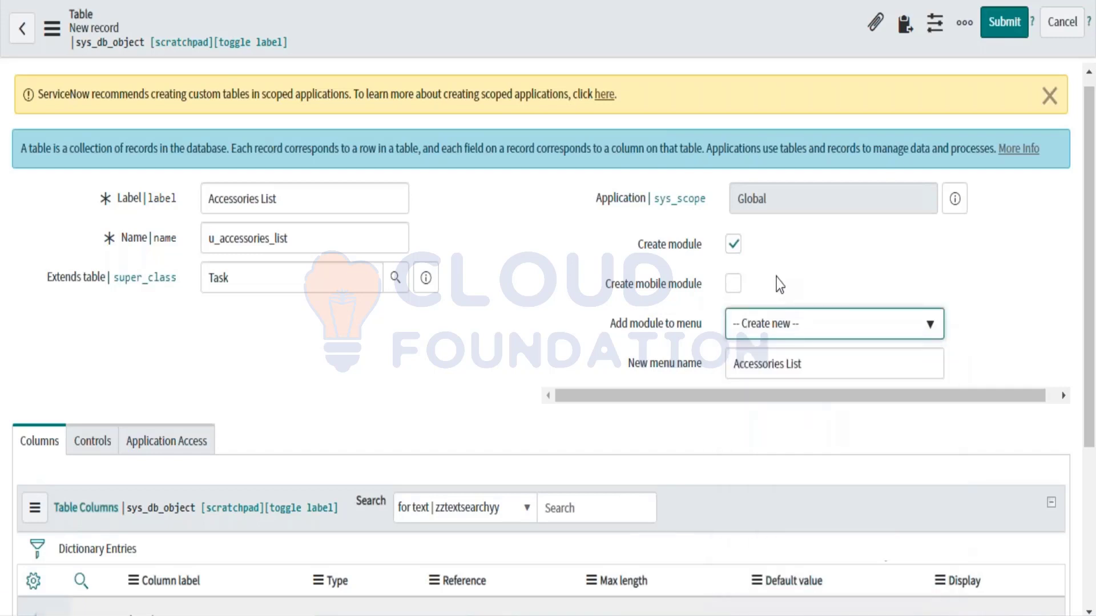
pyautogui.click(572, 375)
pyautogui.scroll(-5, 573, 374)
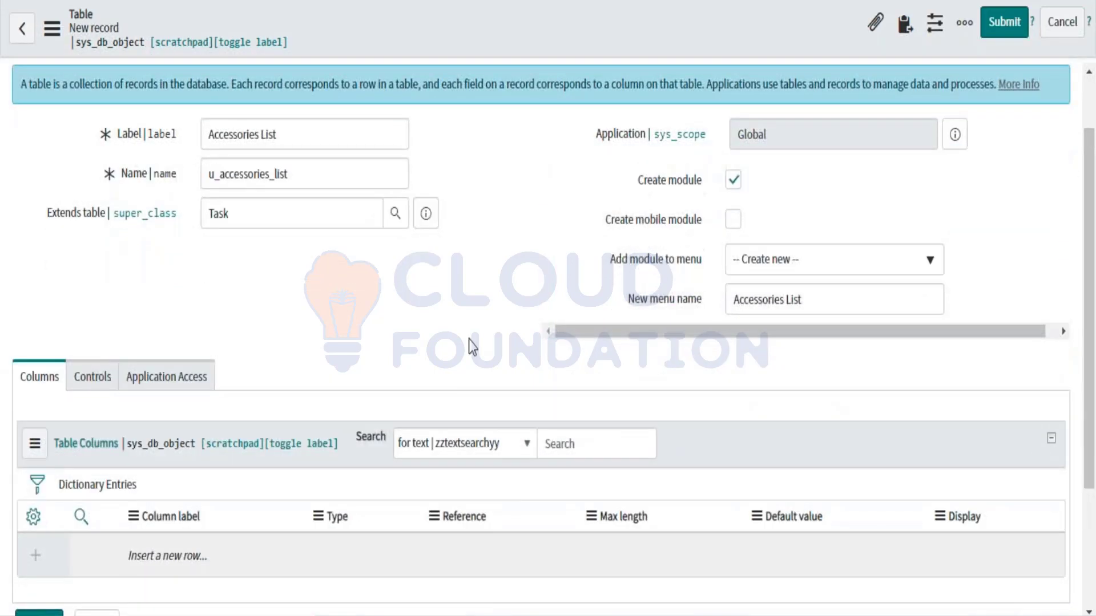
pyautogui.scroll(2, 376, 143)
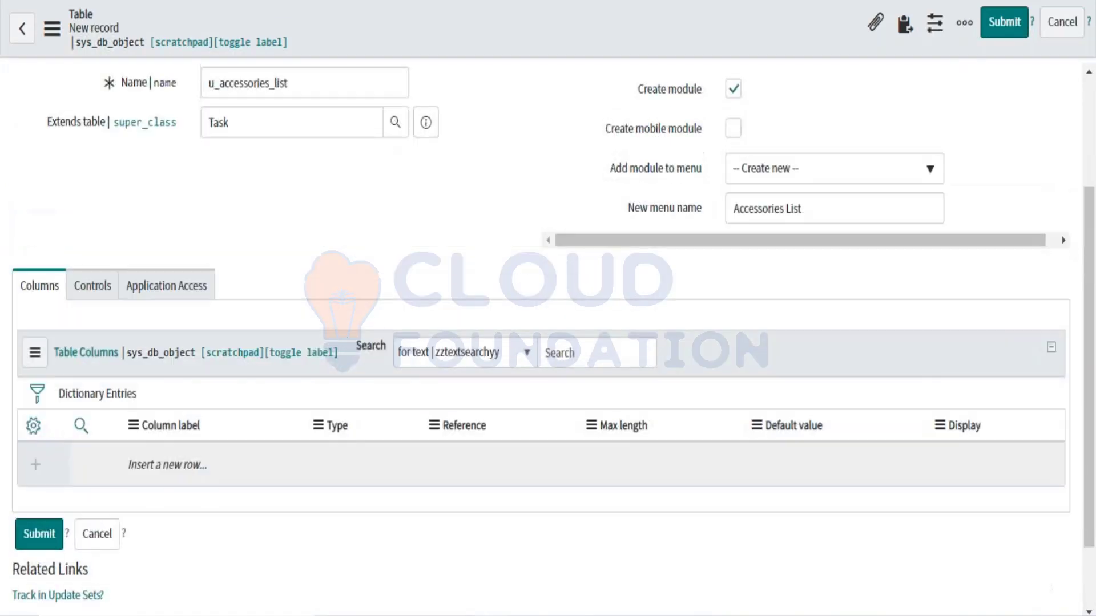
pyautogui.scroll(-2, 255, 377)
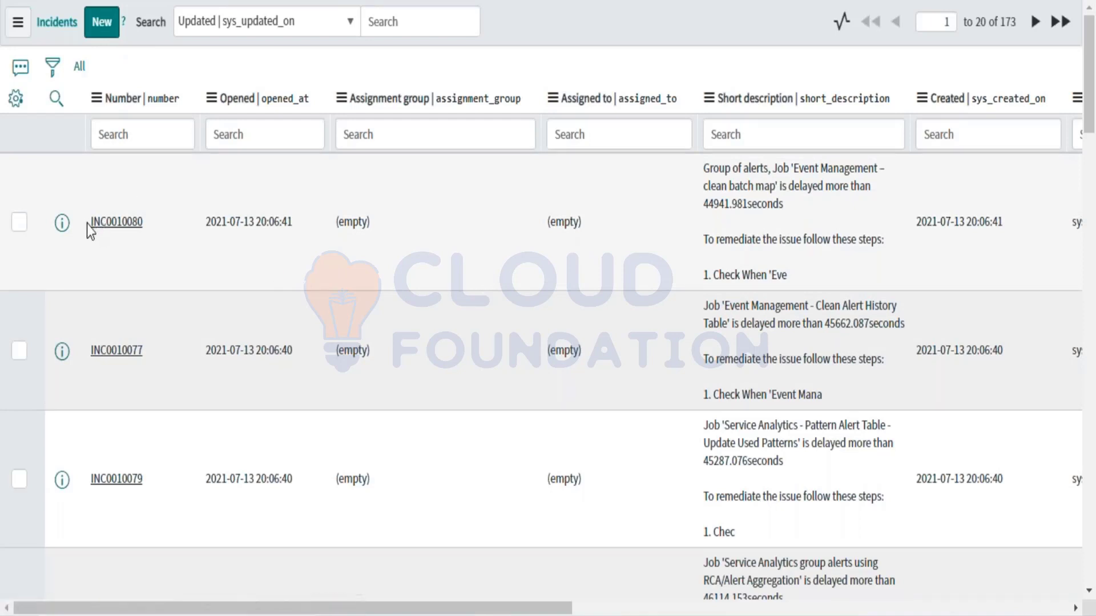
# Step: Highlight the INC0010080 and INC0010077 rows and scroll across the list's columns
pyautogui.moveTo(86, 225); pyautogui.dragTo(165, 227)
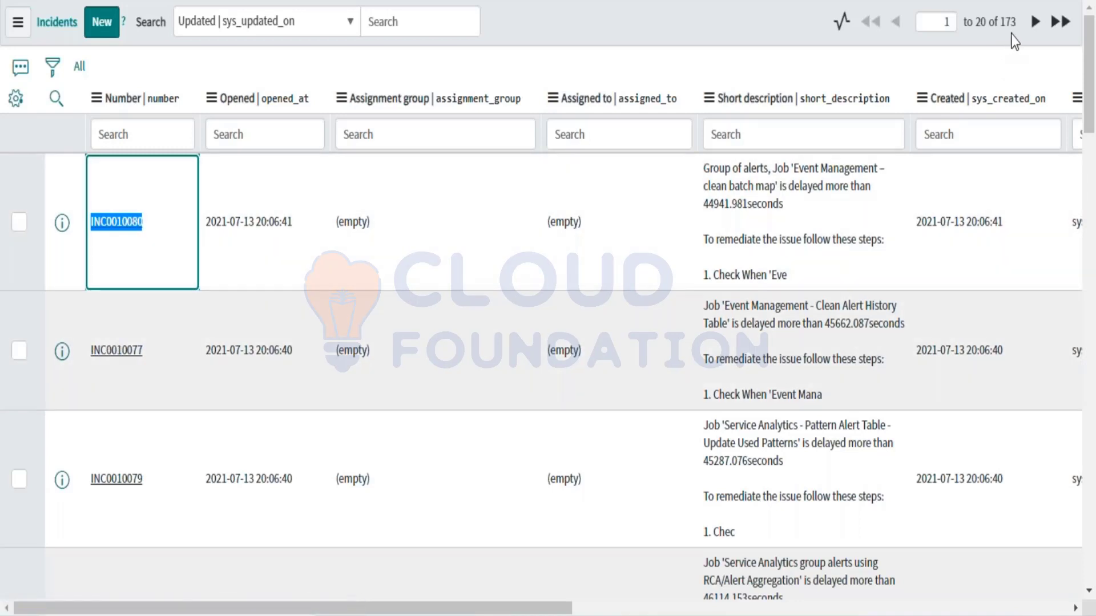
pyautogui.click(82, 350)
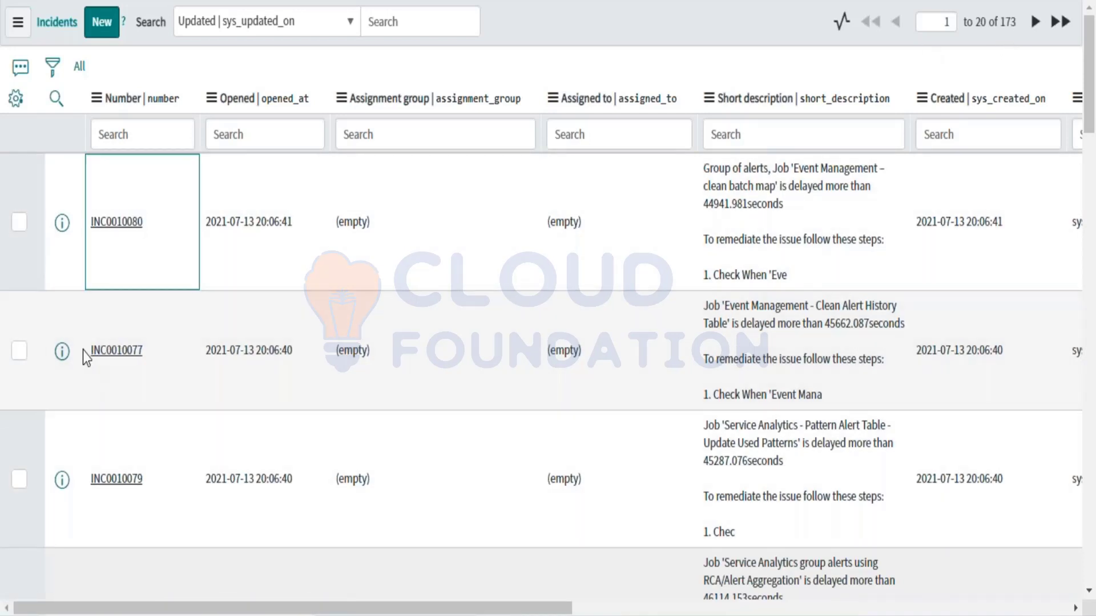
pyautogui.moveTo(83, 350); pyautogui.dragTo(163, 349)
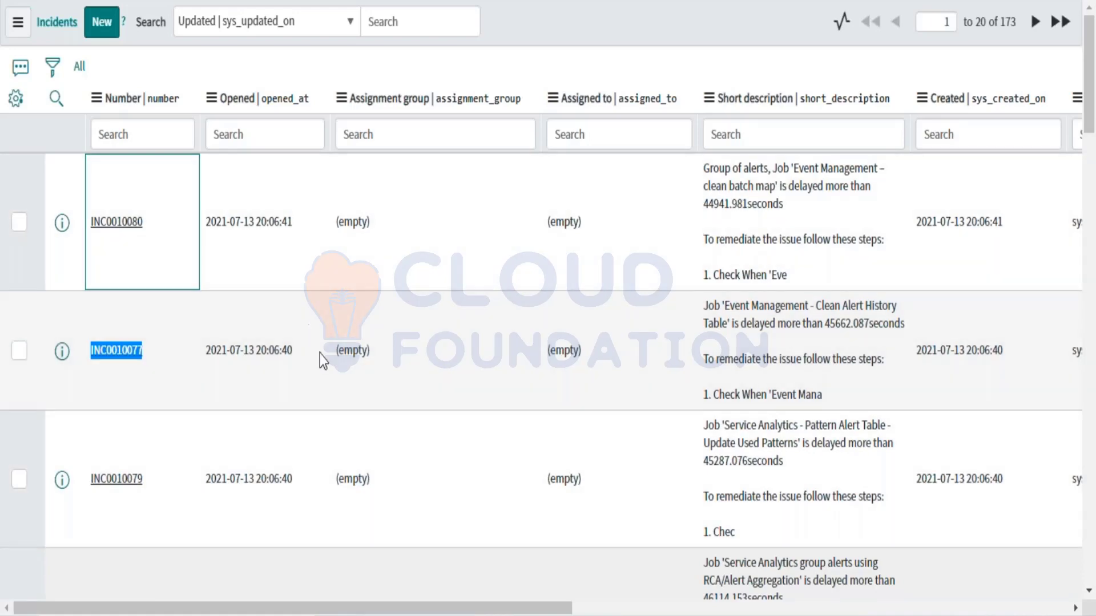
pyautogui.hscroll(5, 320, 354)
pyautogui.hscroll(-5, 320, 354)
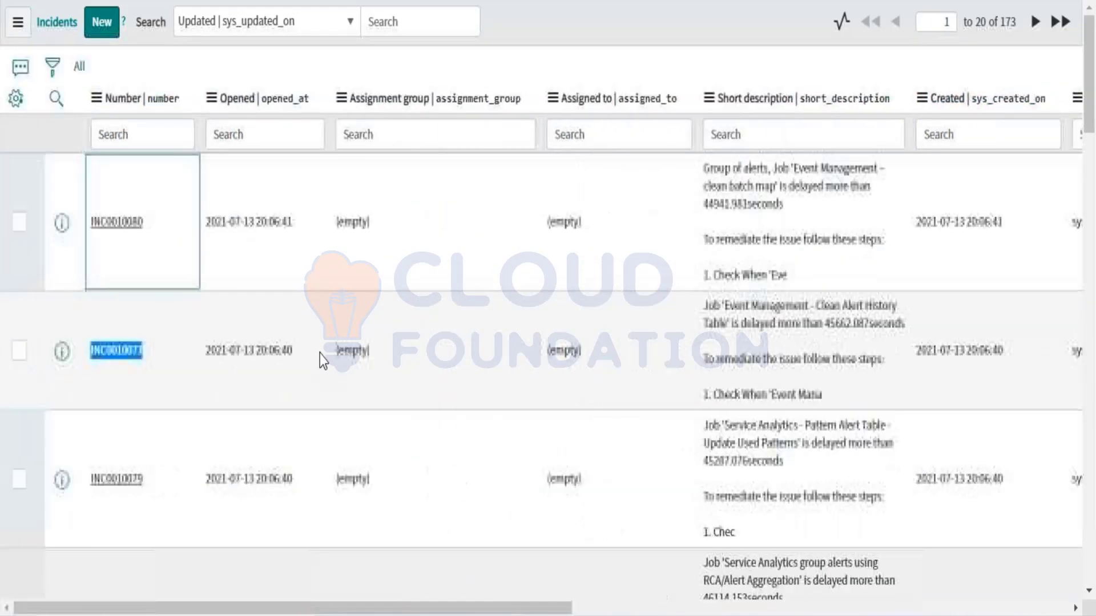
pyautogui.hscroll(8, 320, 354)
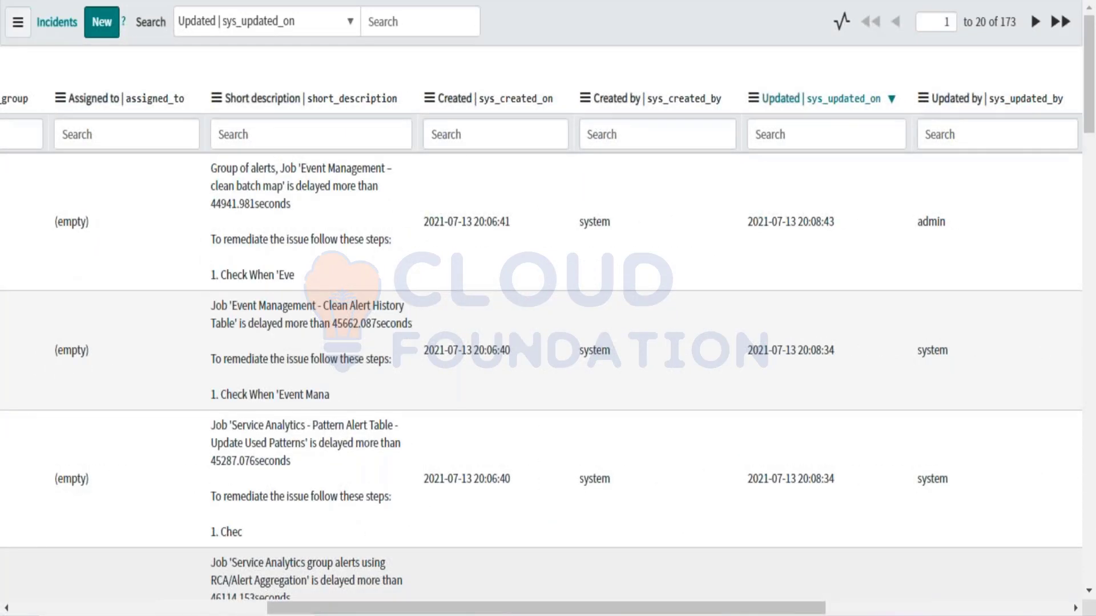
pyautogui.hscroll(-2, 320, 353)
pyautogui.hscroll(-7, 268, 314)
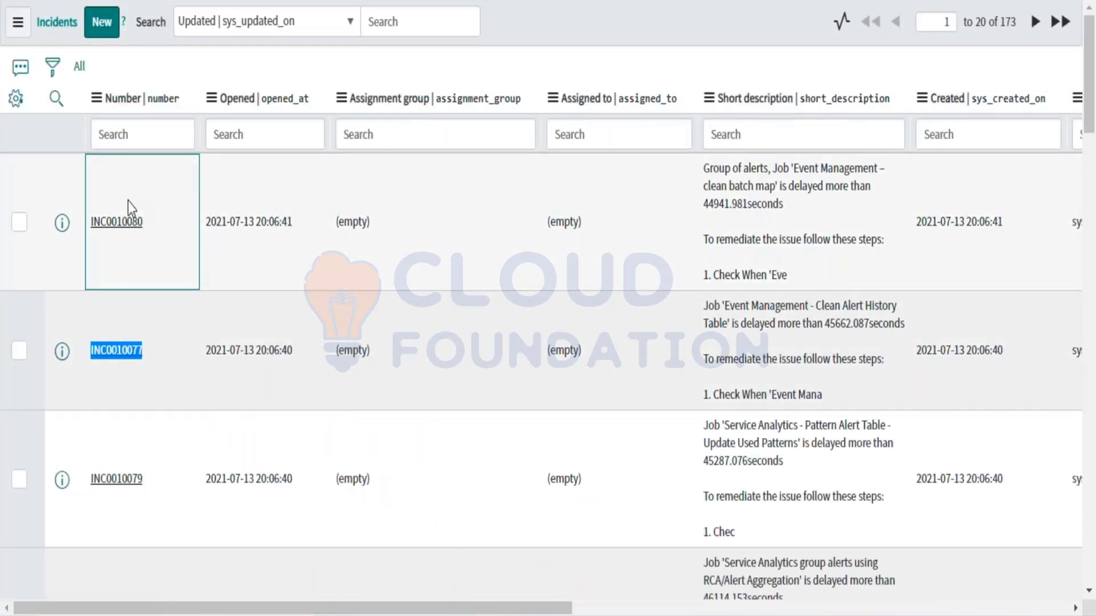
pyautogui.hscroll(1, 209, 299)
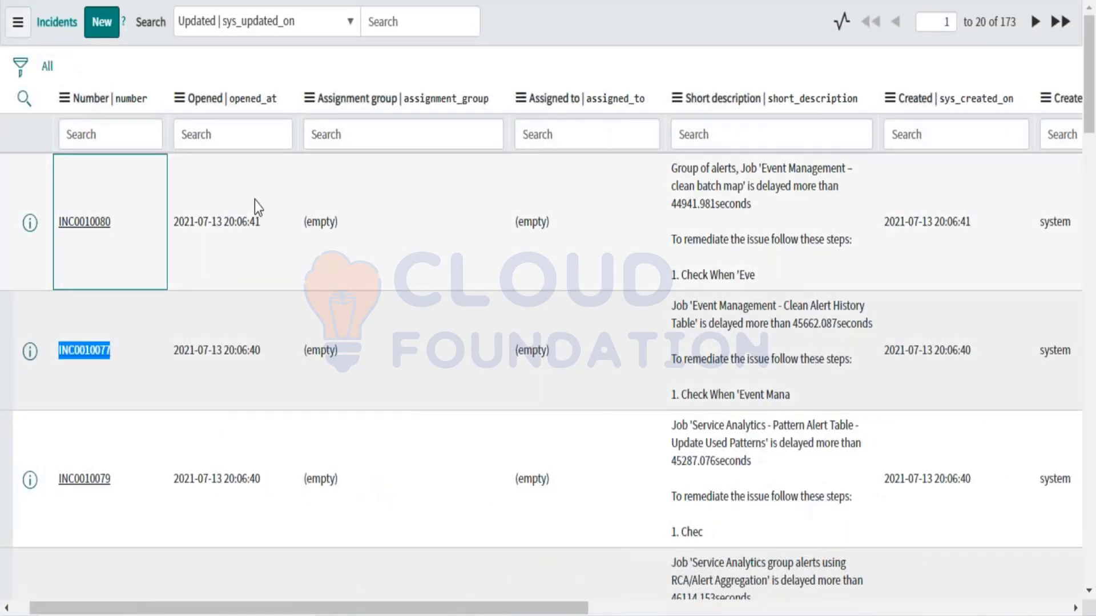
pyautogui.hscroll(-1, 254, 200)
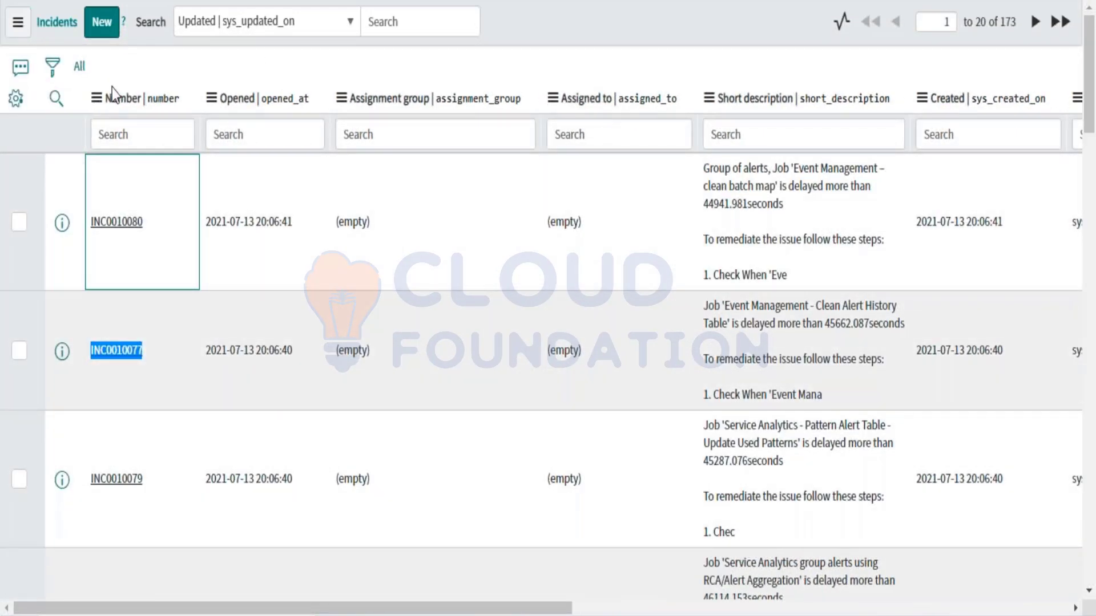
pyautogui.hscroll(5, 660, 228)
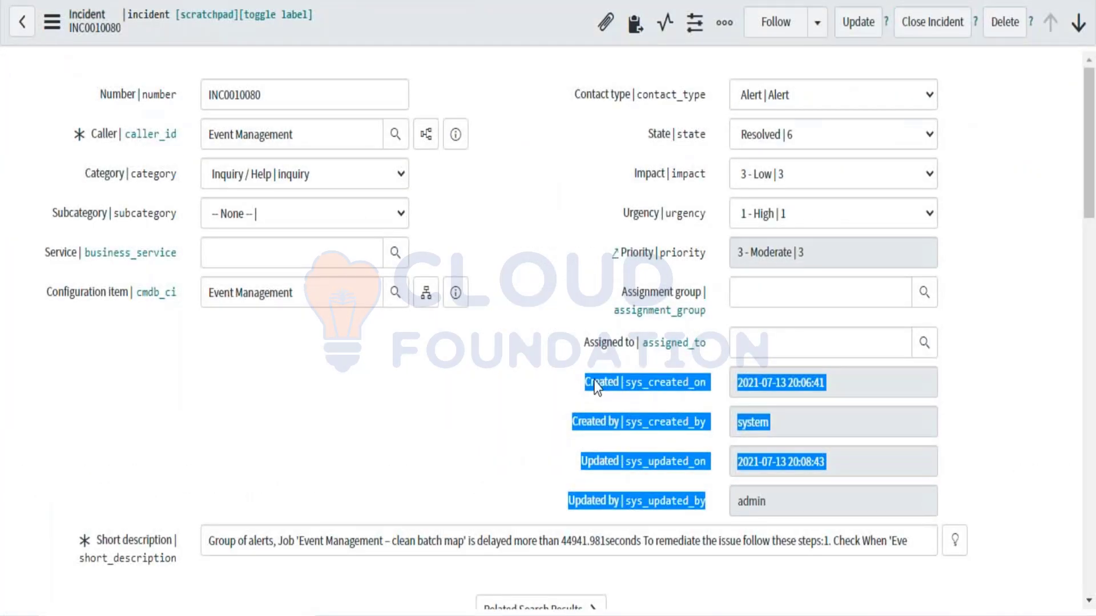
# Step: Open incident INC0010080 from the Incidents list
pyautogui.click(594, 380)
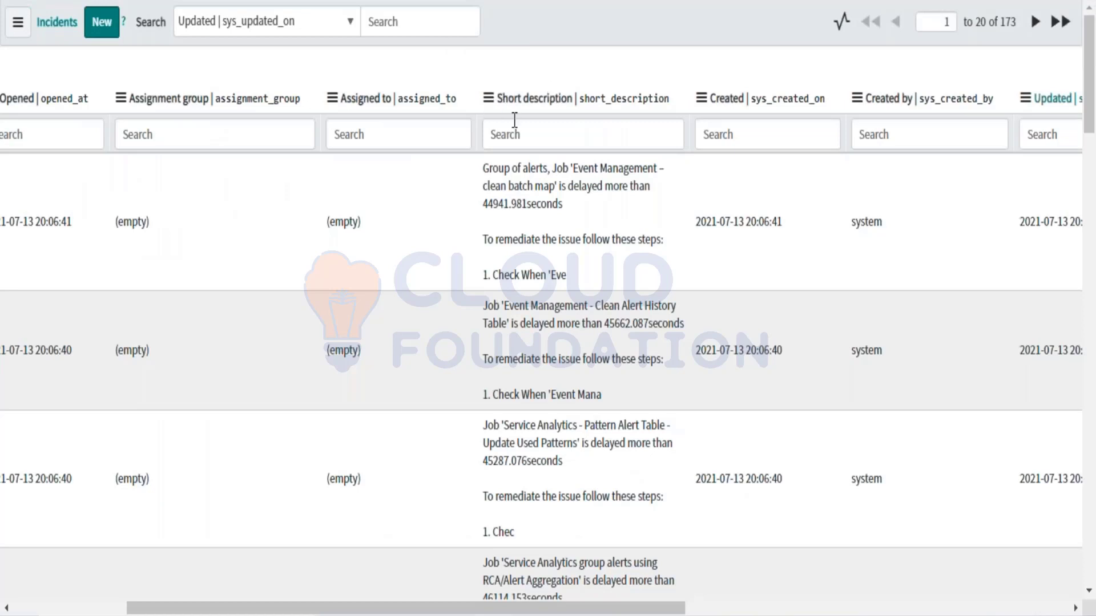
pyautogui.hscroll(-5, 200, 245)
pyautogui.click(107, 214)
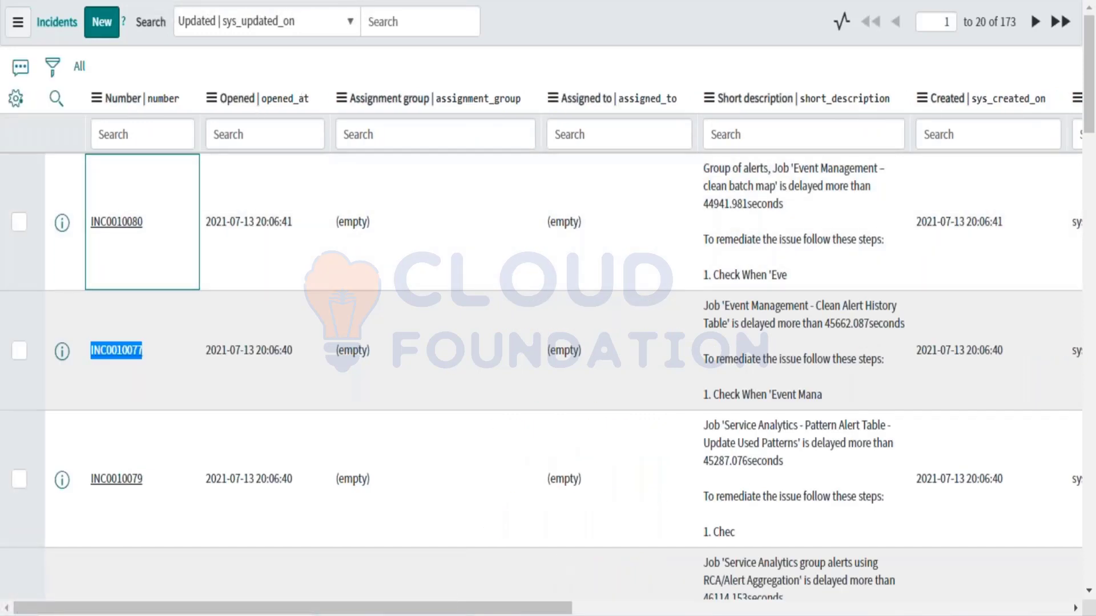
pyautogui.press('Return')
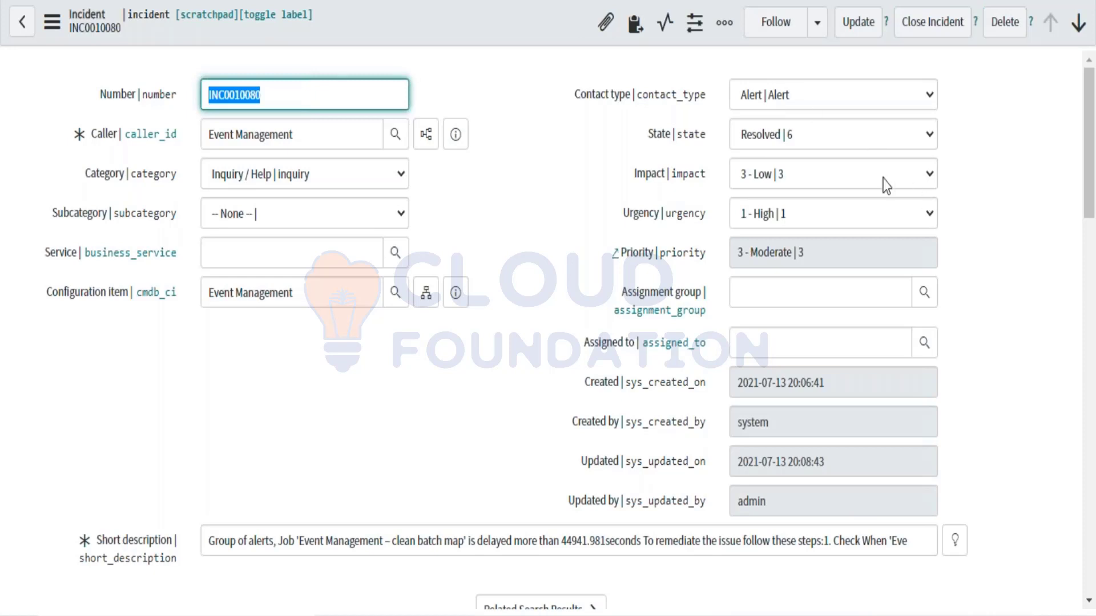
# Step: Highlight INC0010080's contact, state and audit details, then go back to the Incidents list
pyautogui.click(293, 415)
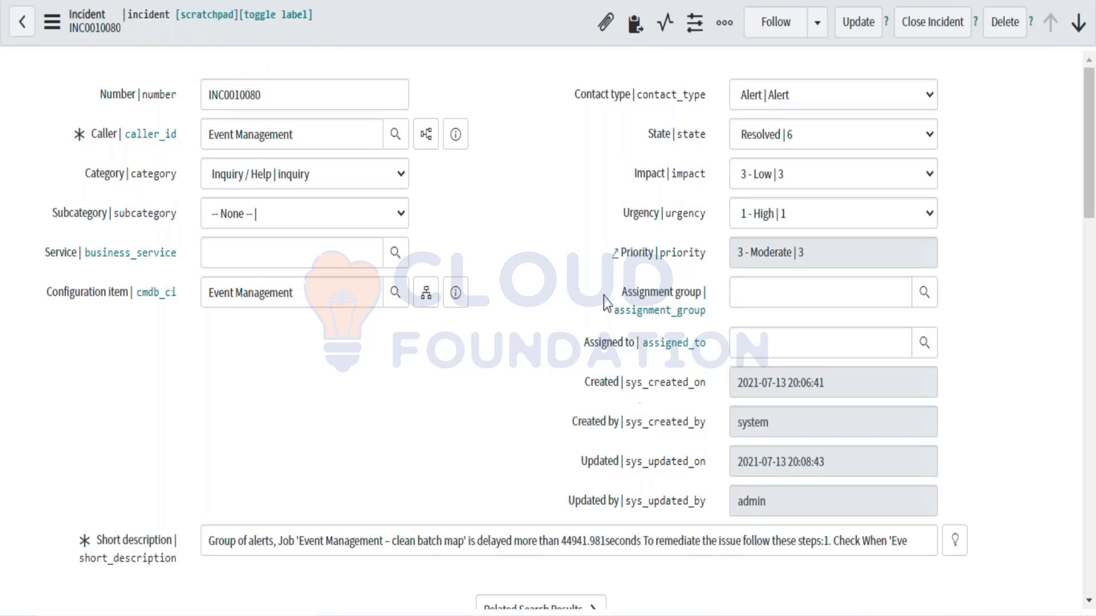
pyautogui.moveTo(579, 96); pyautogui.dragTo(590, 496)
pyautogui.click(22, 21)
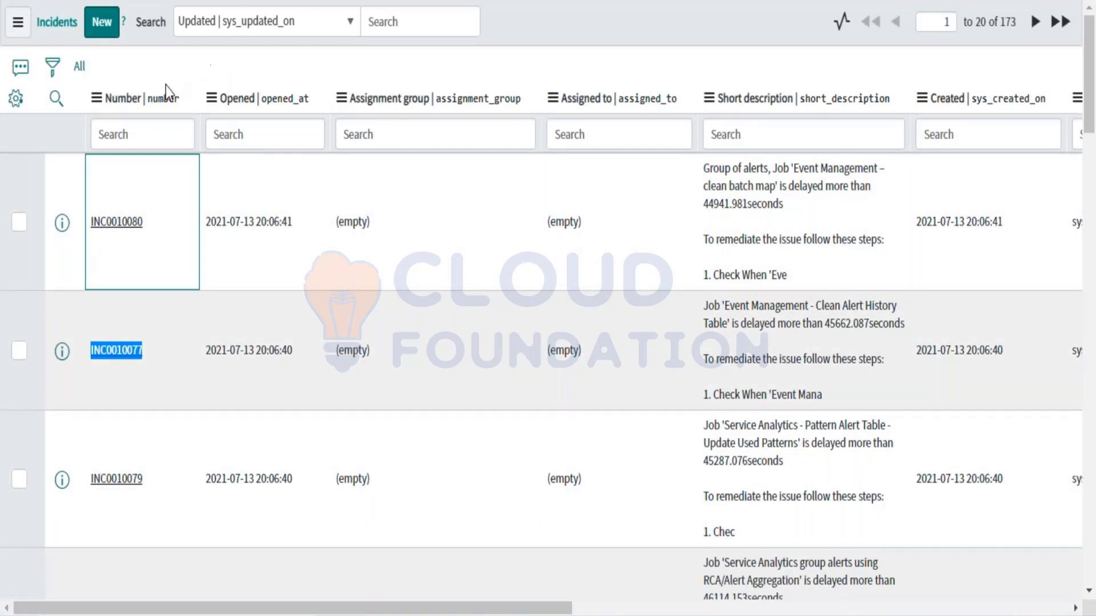
# Step: Sort incidents by Opened, Assignment group, then Short description, and reopen INC0010080
pyautogui.doubleClick(226, 103)
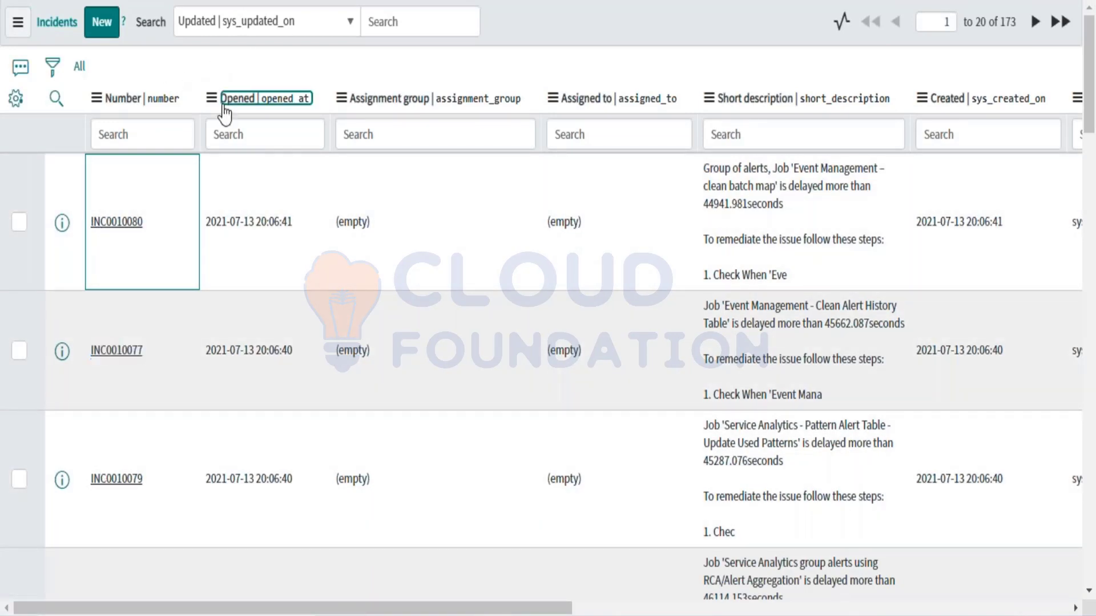
pyautogui.click(368, 98)
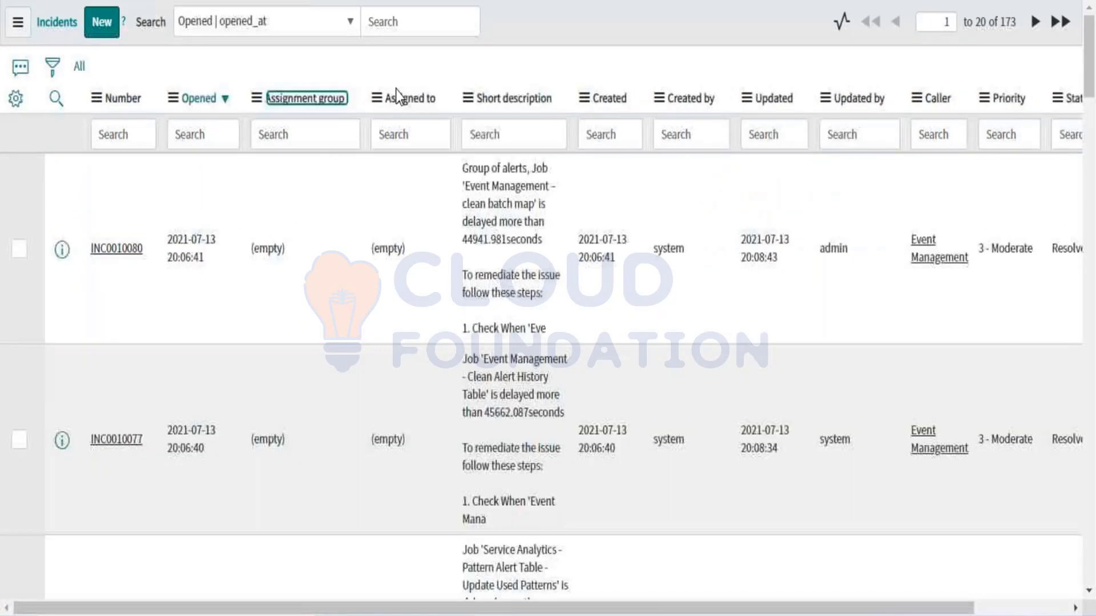
pyautogui.click(523, 100)
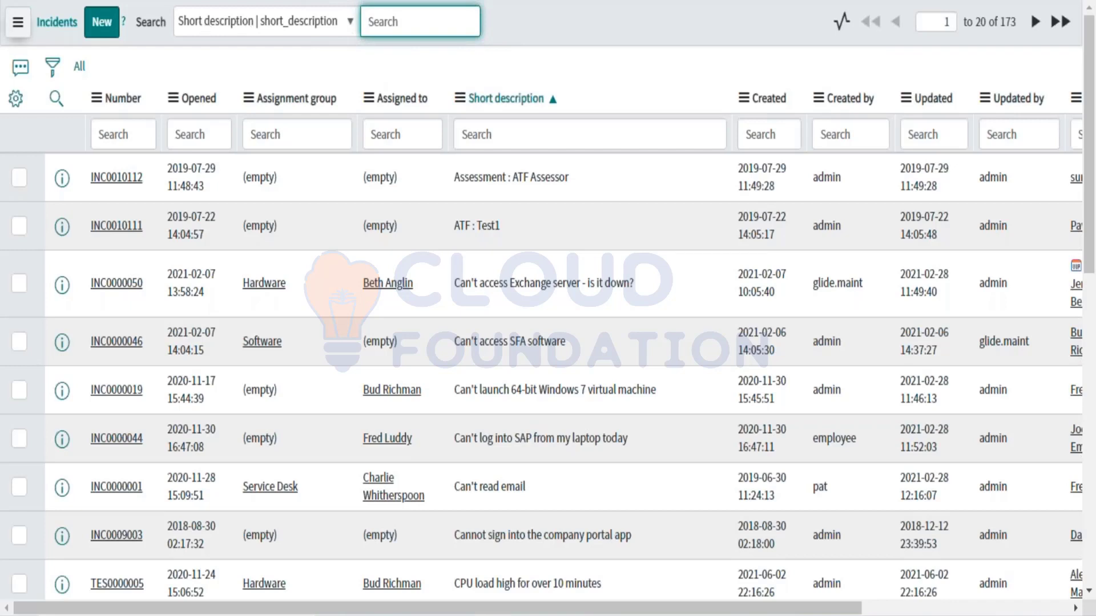
pyautogui.click(248, 101)
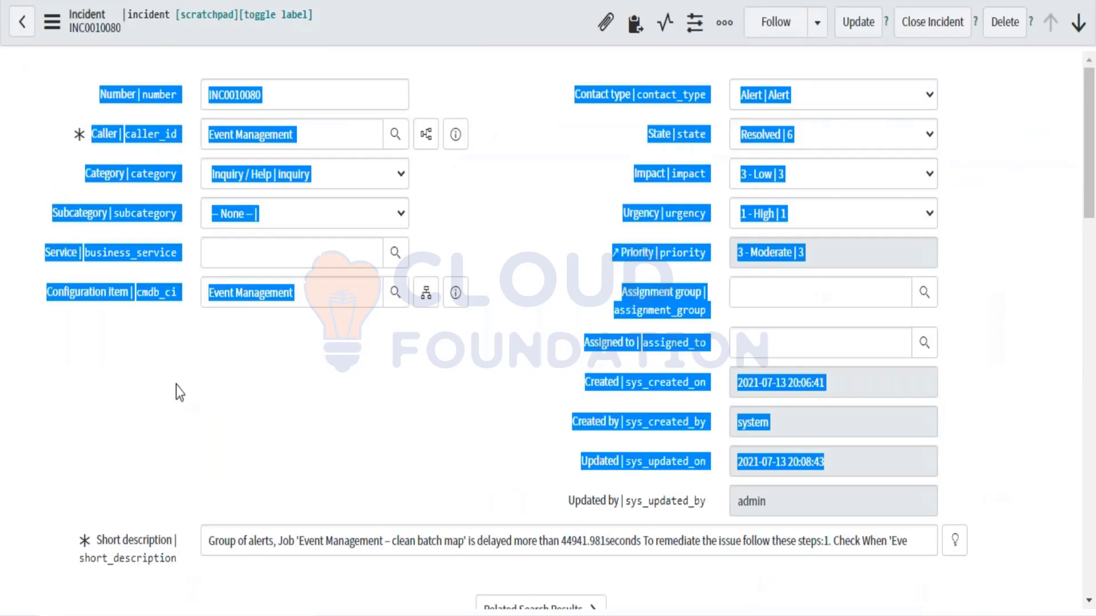
pyautogui.click(176, 386)
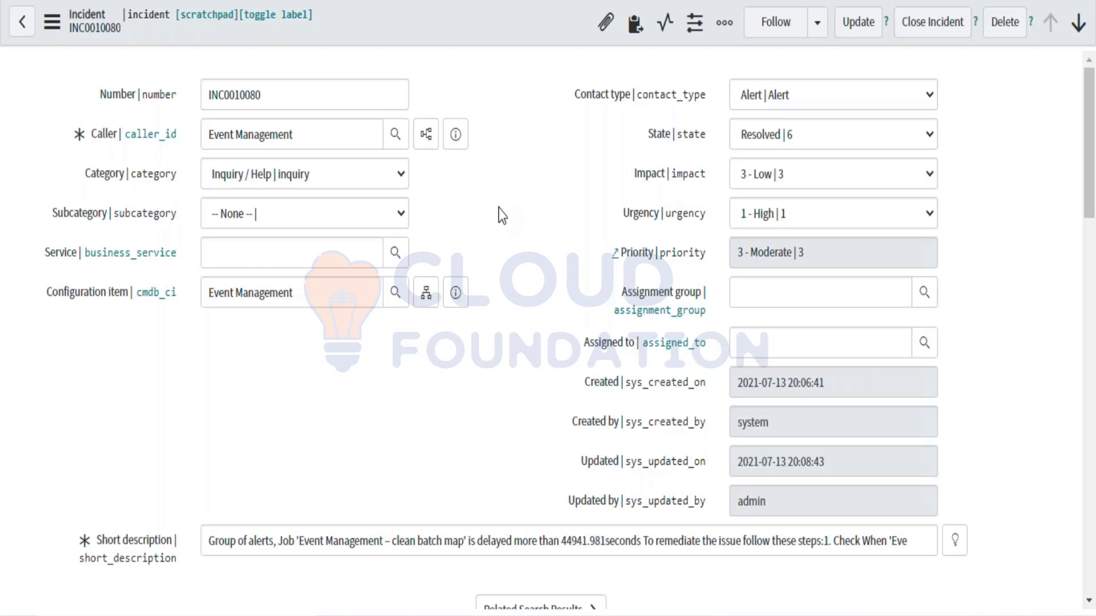
# Step: Return to the top of the u_accessories_list table form and submit it
pyautogui.scroll(-3, 498, 216)
pyautogui.scroll(3, 498, 216)
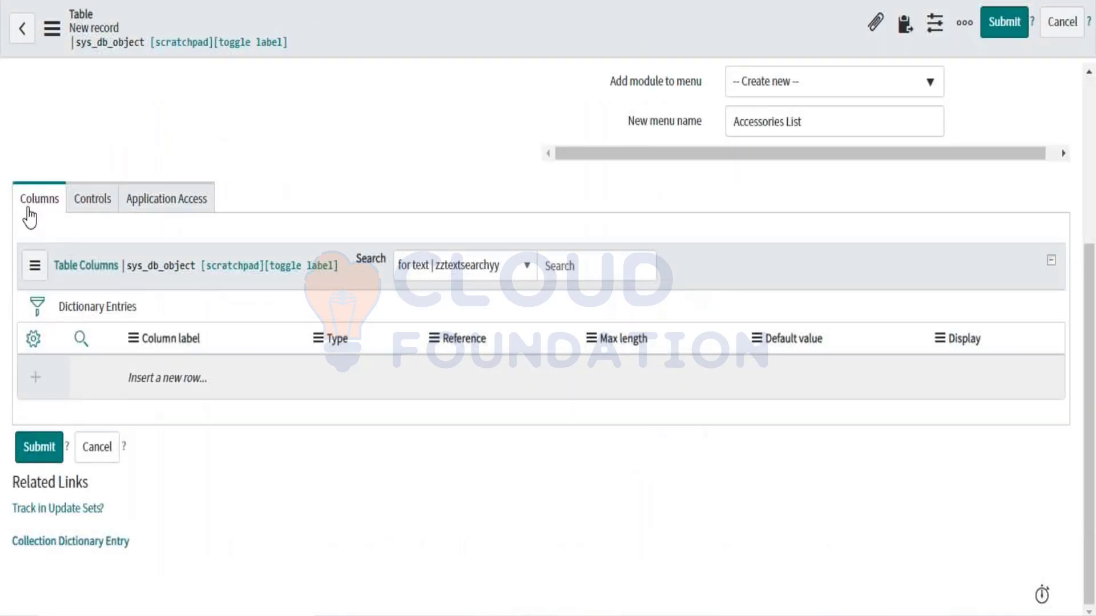
pyautogui.scroll(3, 401, 81)
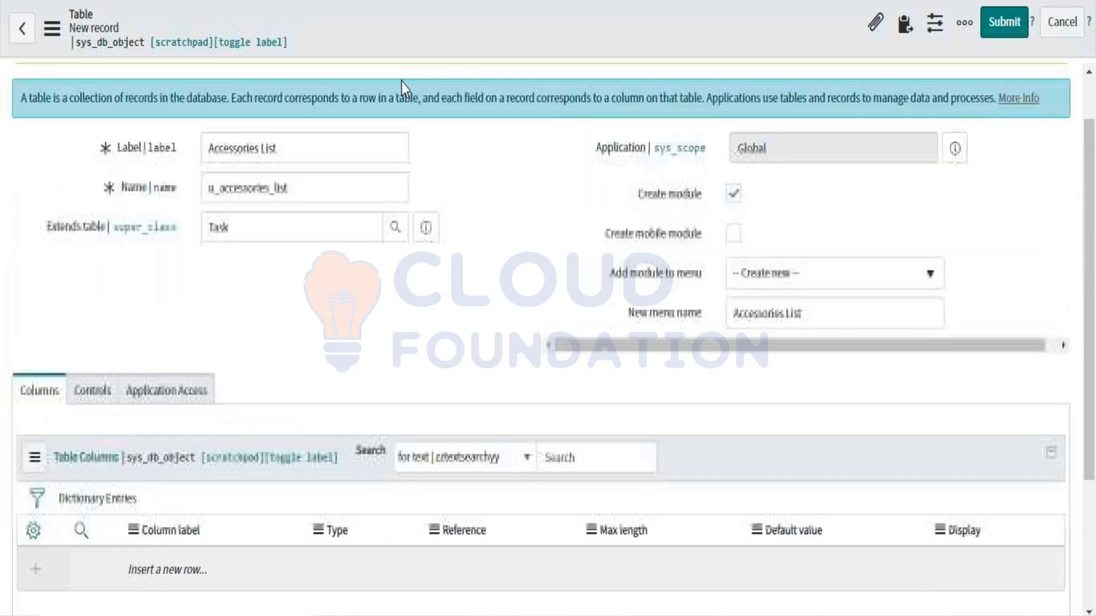
pyautogui.scroll(-4, 255, 337)
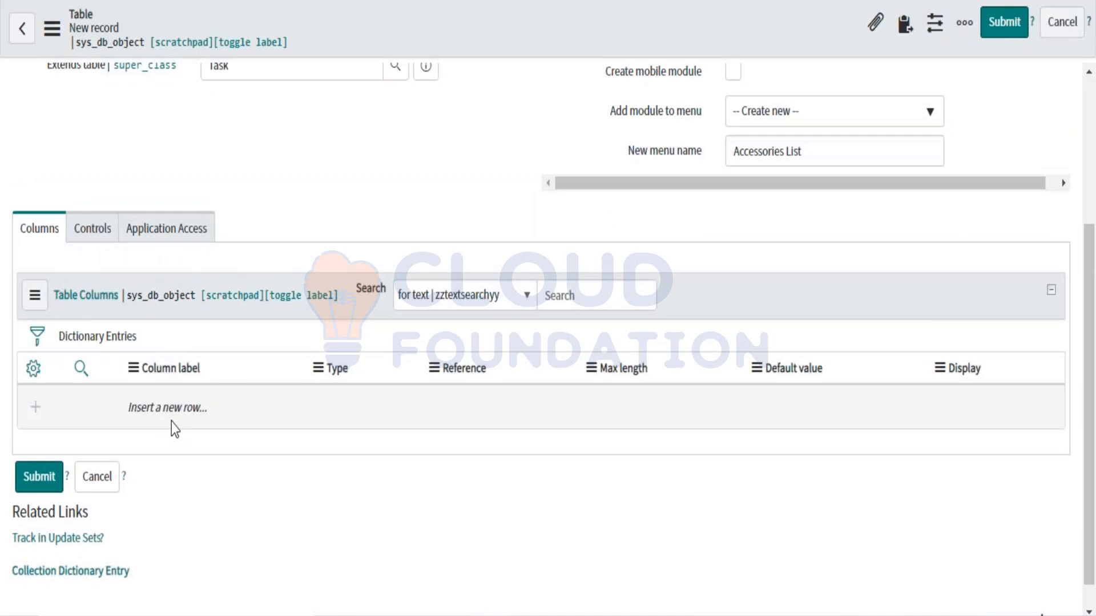
pyautogui.scroll(3, 419, 349)
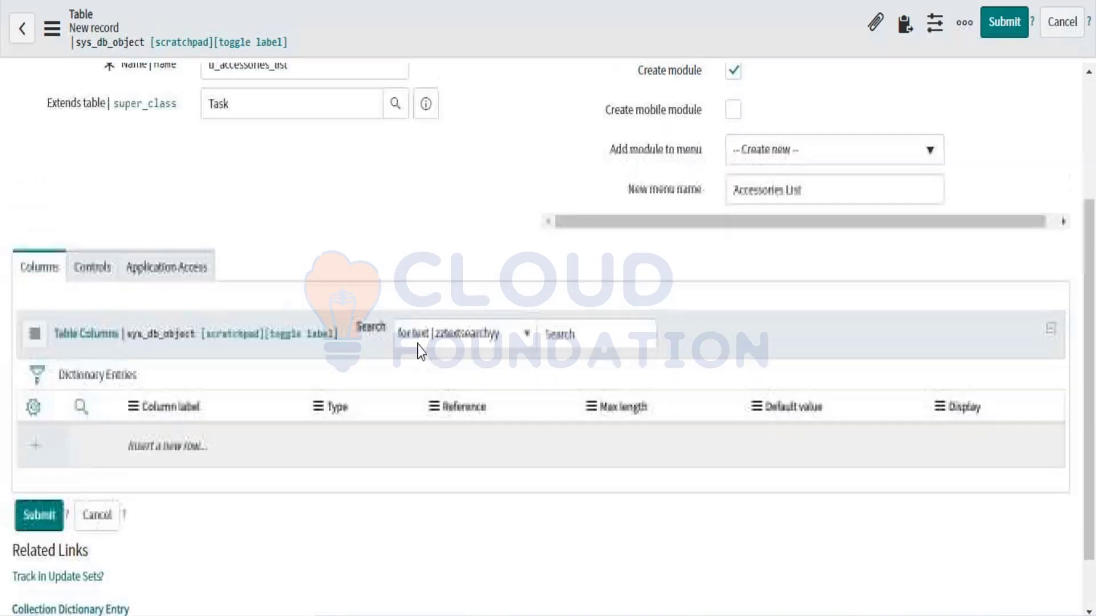
pyautogui.click(1012, 38)
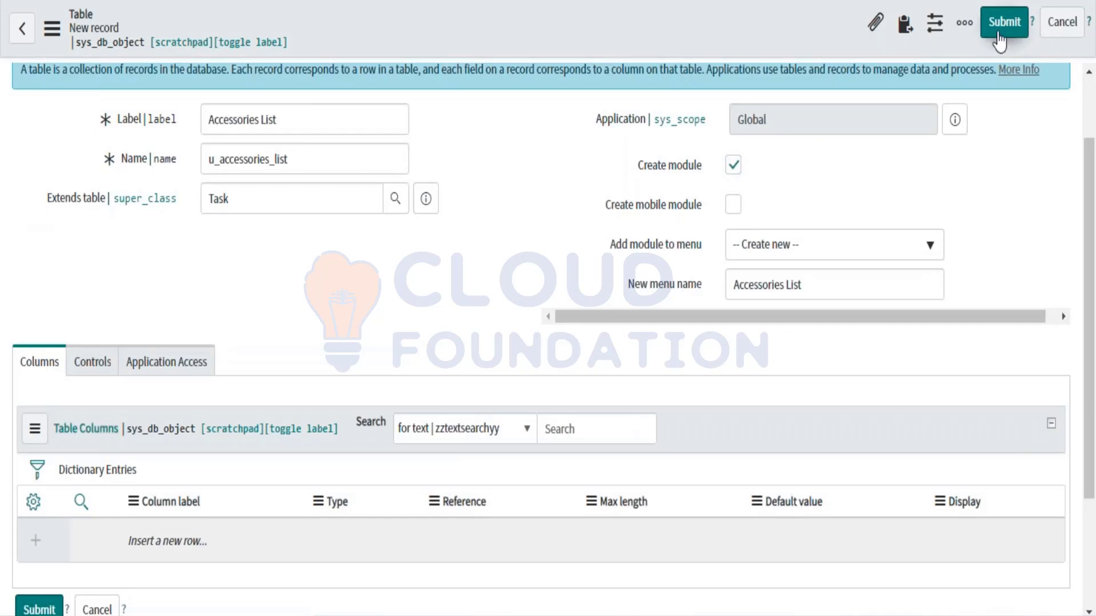
# Step: Save the Accessories List table record and scroll through its inherited Task columns
pyautogui.rightClick(582, 25)
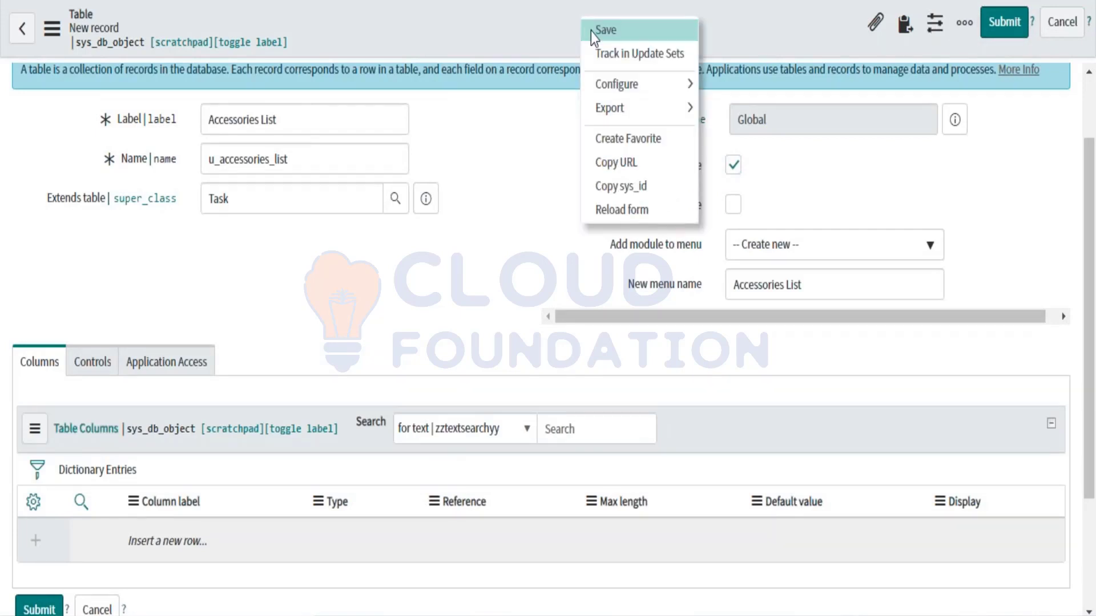
pyautogui.click(590, 32)
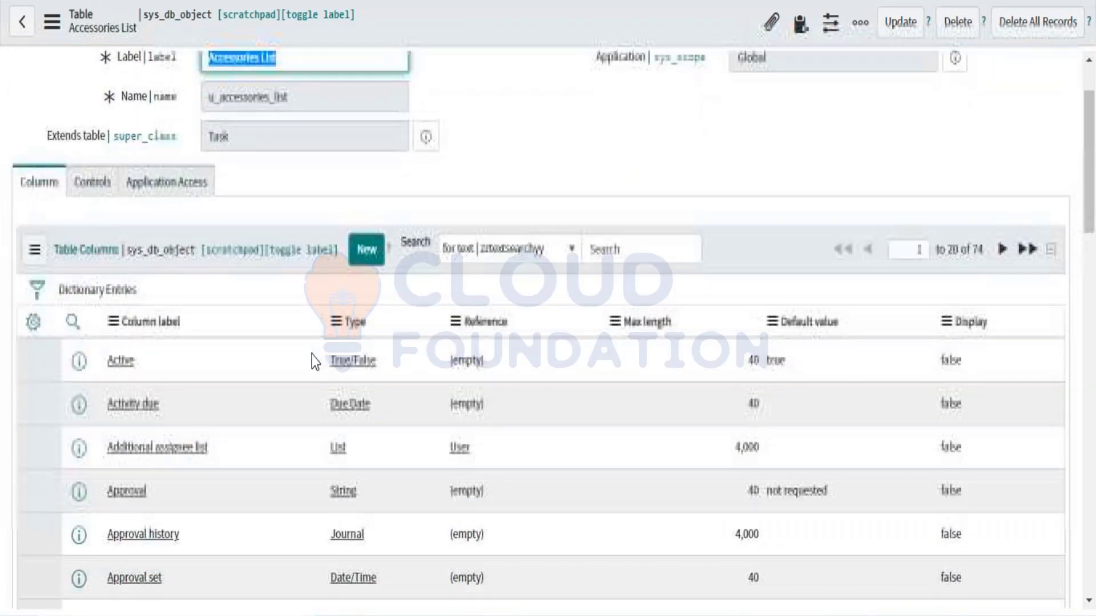
pyautogui.scroll(-3, 311, 355)
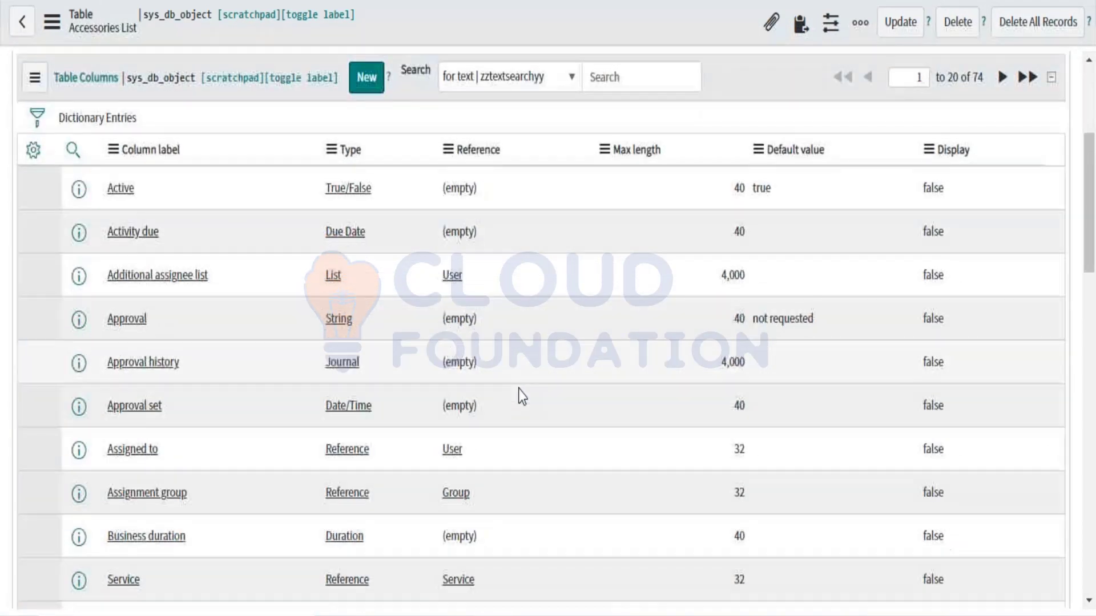
pyautogui.scroll(4, 518, 390)
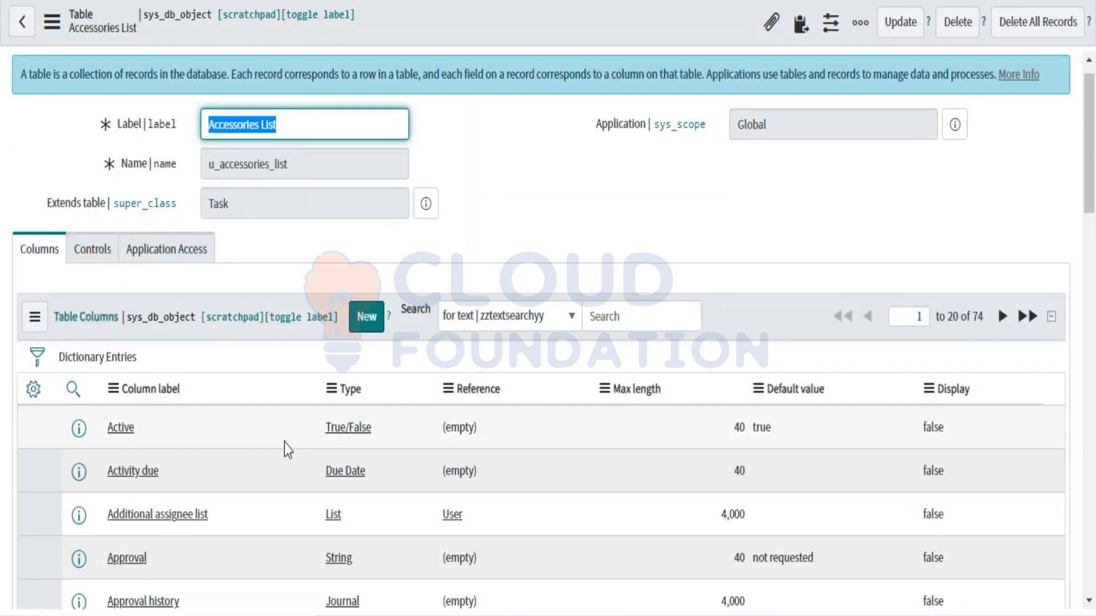
pyautogui.scroll(-10, 285, 442)
pyautogui.scroll(-4, 284, 450)
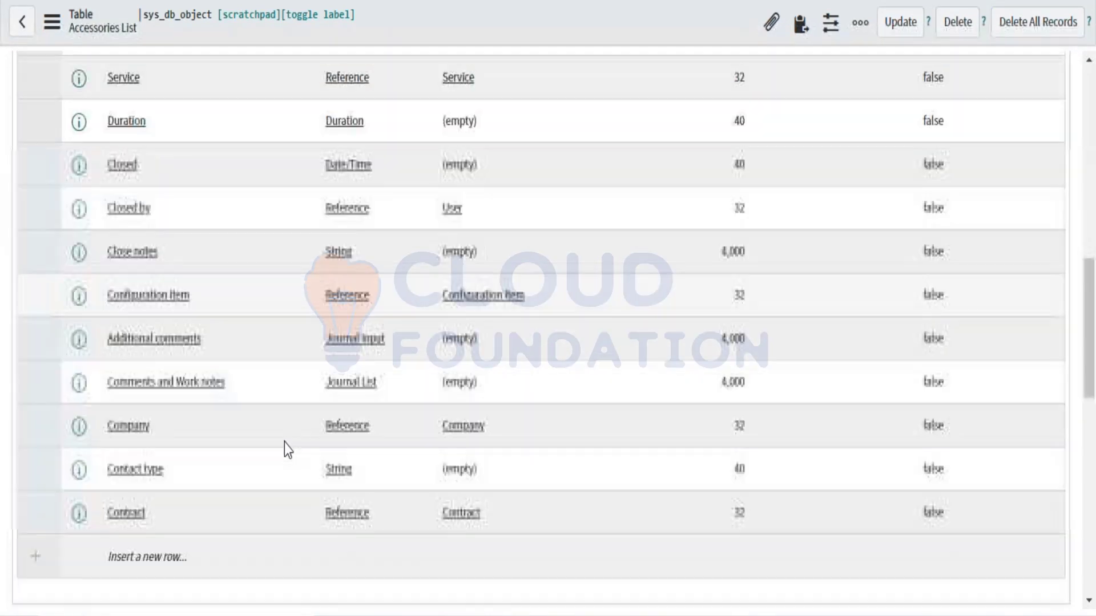
pyautogui.scroll(-2, 285, 450)
pyautogui.scroll(-4, 284, 443)
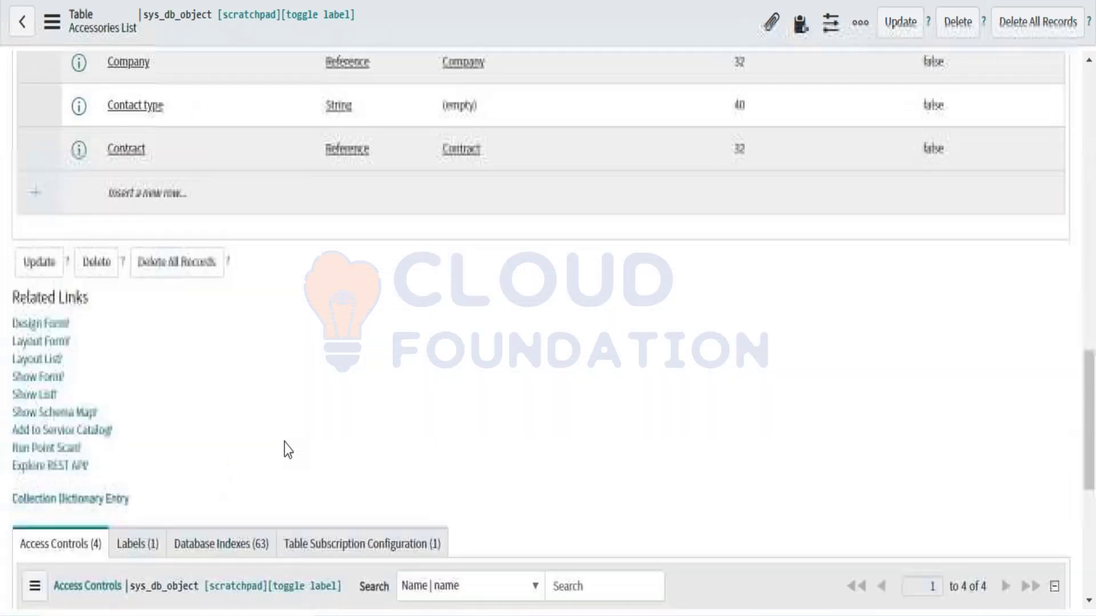
pyautogui.scroll(14, 245, 321)
pyautogui.scroll(-1, 245, 322)
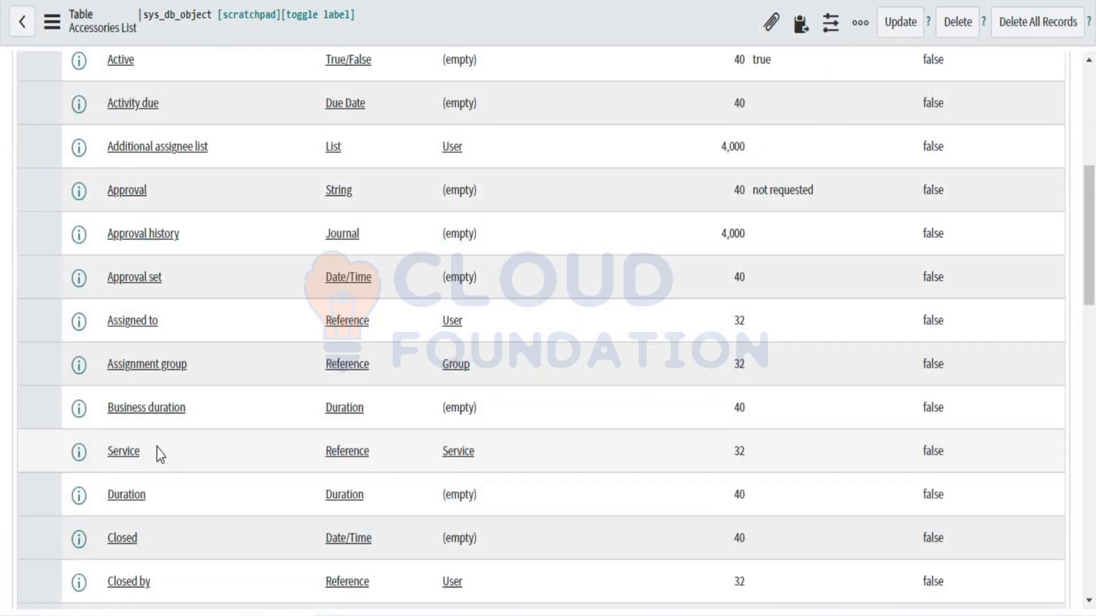
pyautogui.scroll(-5, 157, 452)
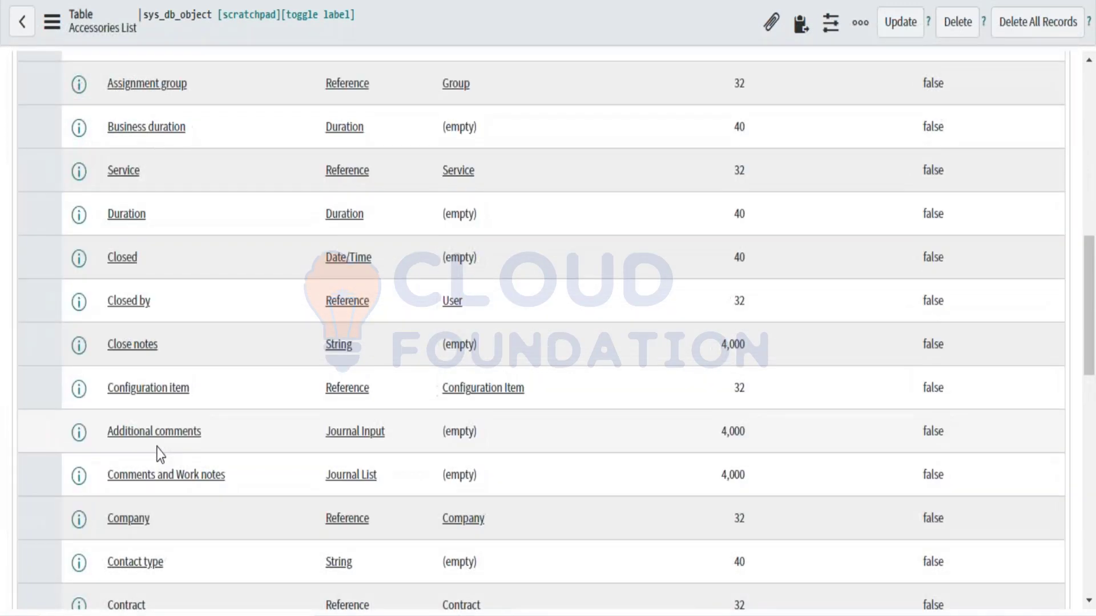
pyautogui.scroll(-2, 159, 452)
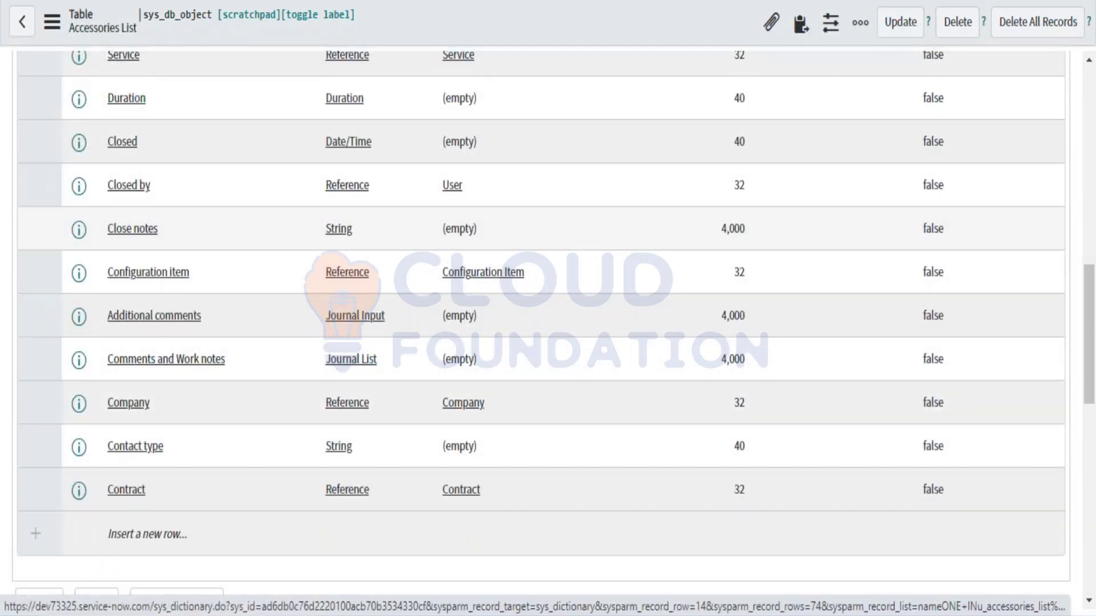
# Step: Select the Additional comments, Assigned to and Assignment group column labels
pyautogui.moveTo(108, 316); pyautogui.dragTo(177, 324)
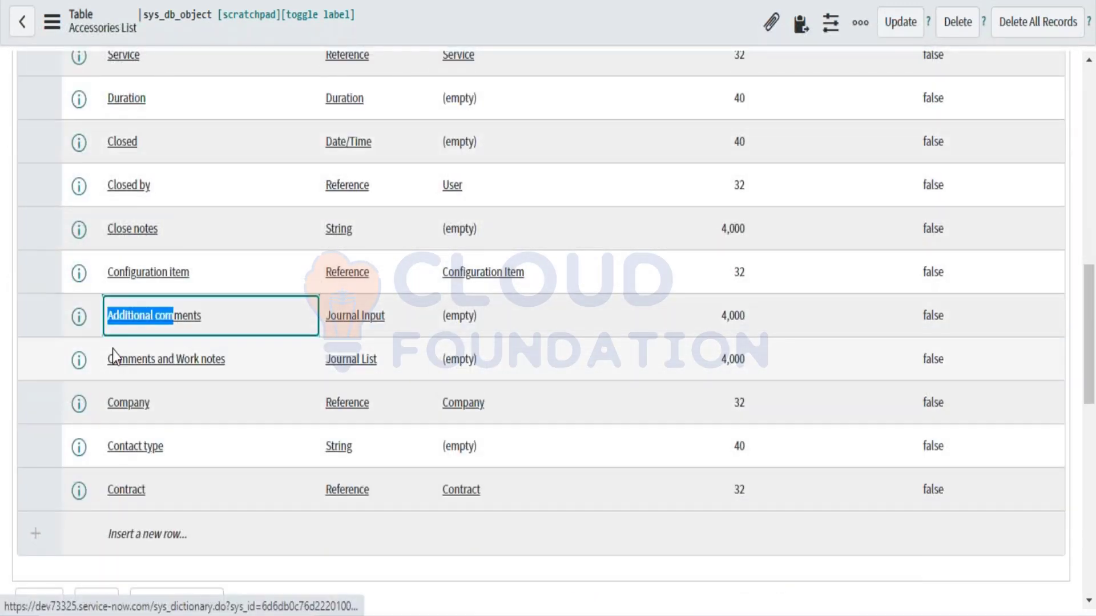
pyautogui.moveTo(113, 350); pyautogui.dragTo(206, 361)
pyautogui.scroll(4, 206, 361)
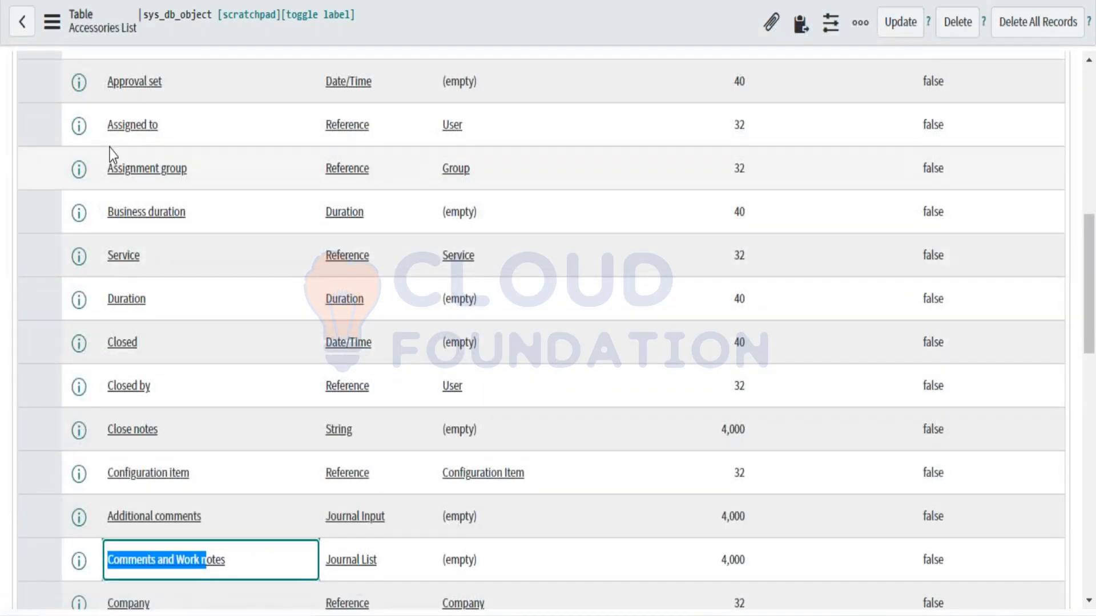
pyautogui.doubleClick(112, 125)
pyautogui.moveTo(108, 179); pyautogui.dragTo(196, 181)
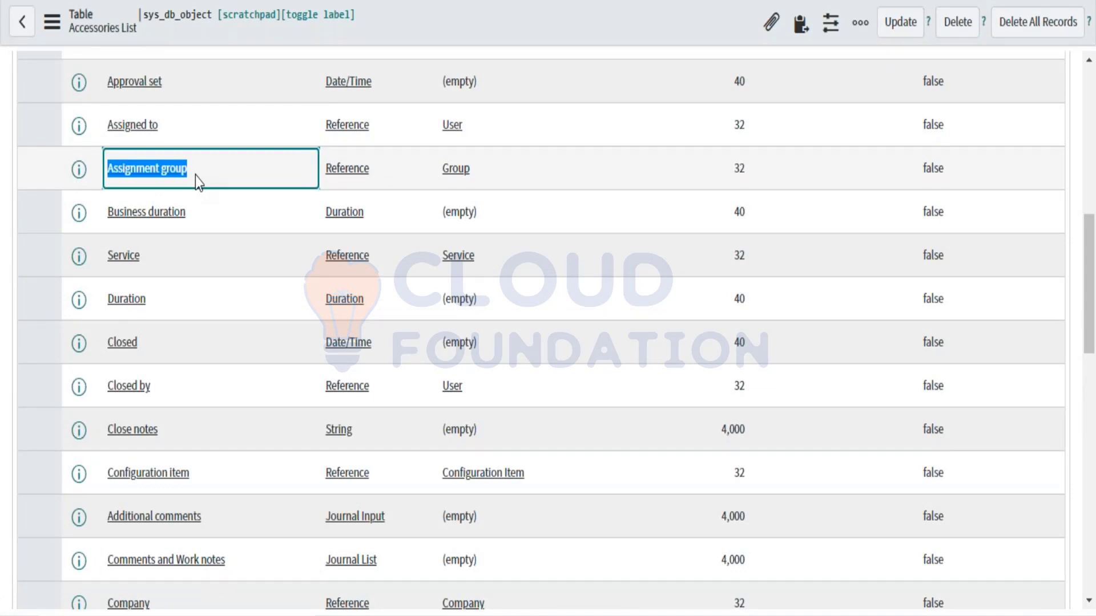
pyautogui.scroll(10, 195, 176)
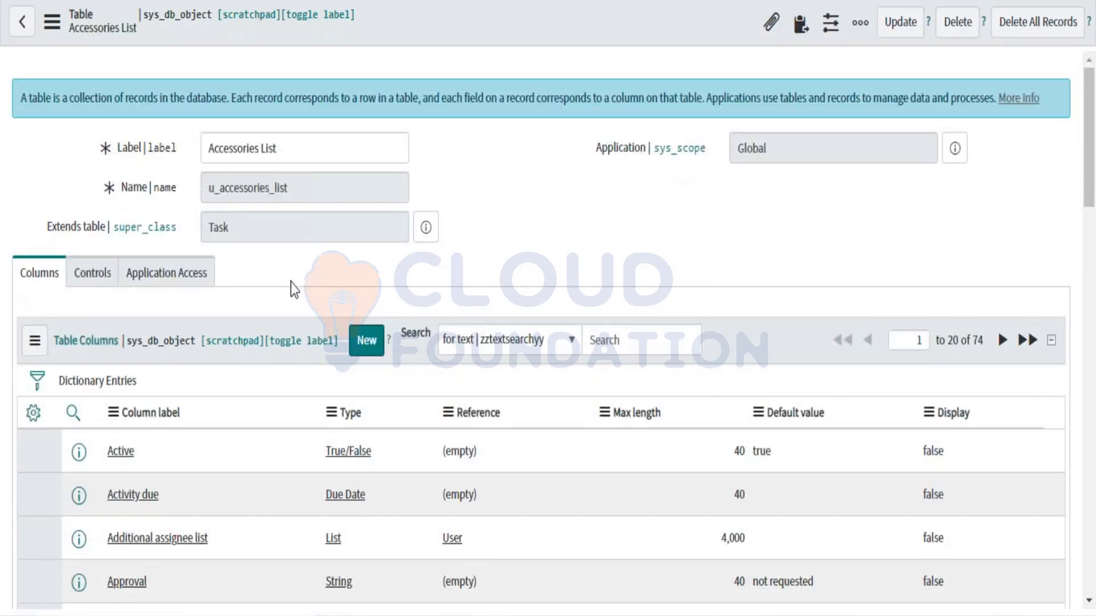
pyautogui.scroll(-1, 290, 282)
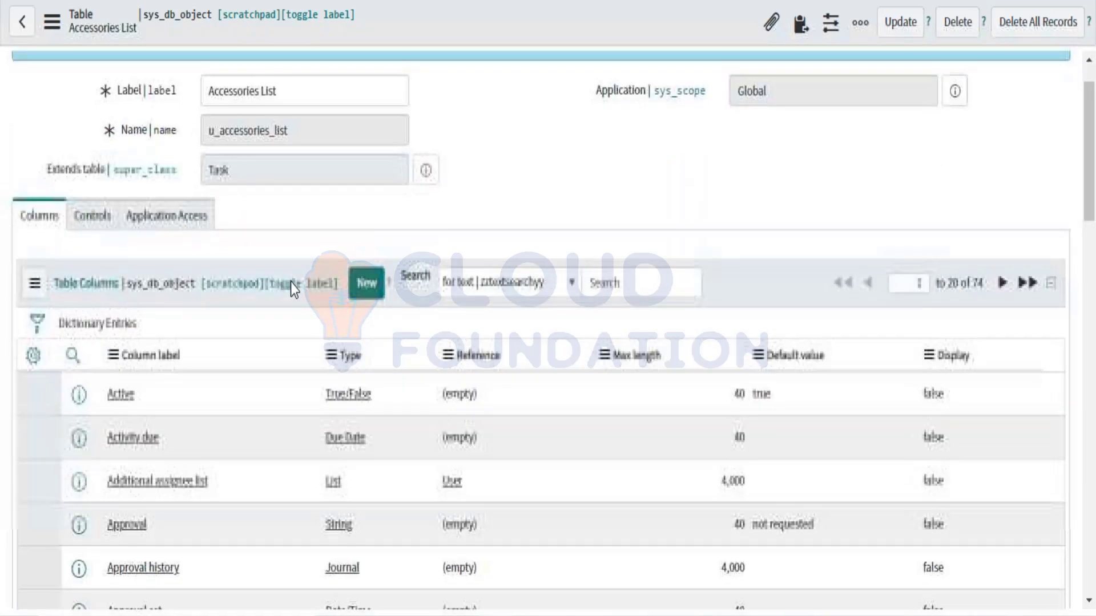
# Step: Show the table's Controls settings and select the existing User role value
pyautogui.click(89, 221)
pyautogui.scroll(-3, 227, 300)
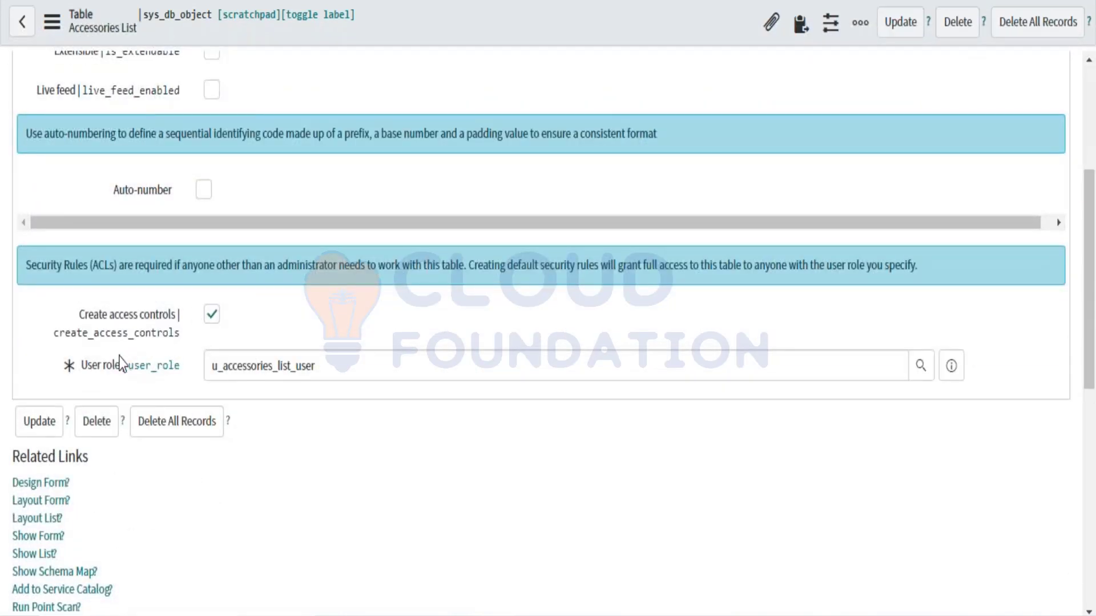
pyautogui.tripleClick(328, 367)
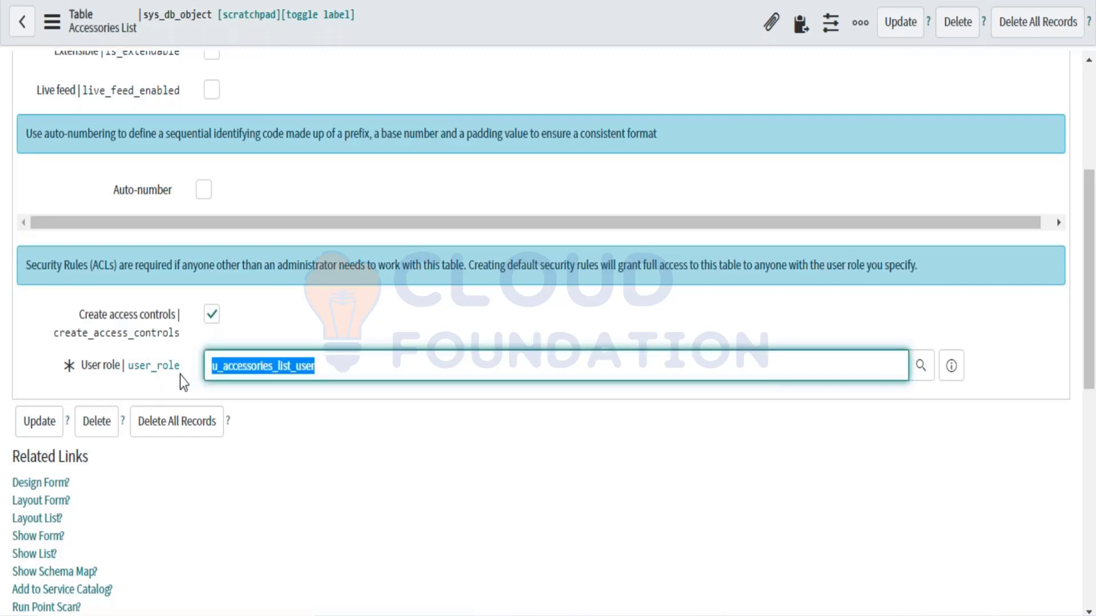
pyautogui.scroll(2, 180, 375)
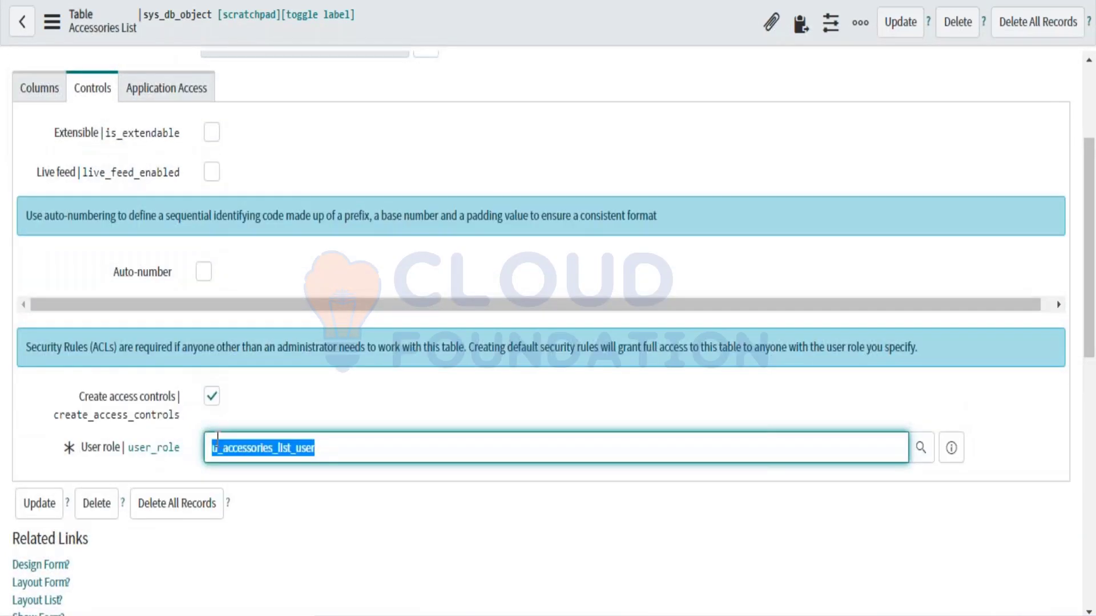
pyautogui.click(212, 445)
pyautogui.moveTo(212, 448); pyautogui.dragTo(326, 449)
pyautogui.scroll(3, 141, 253)
pyautogui.scroll(-3, 140, 253)
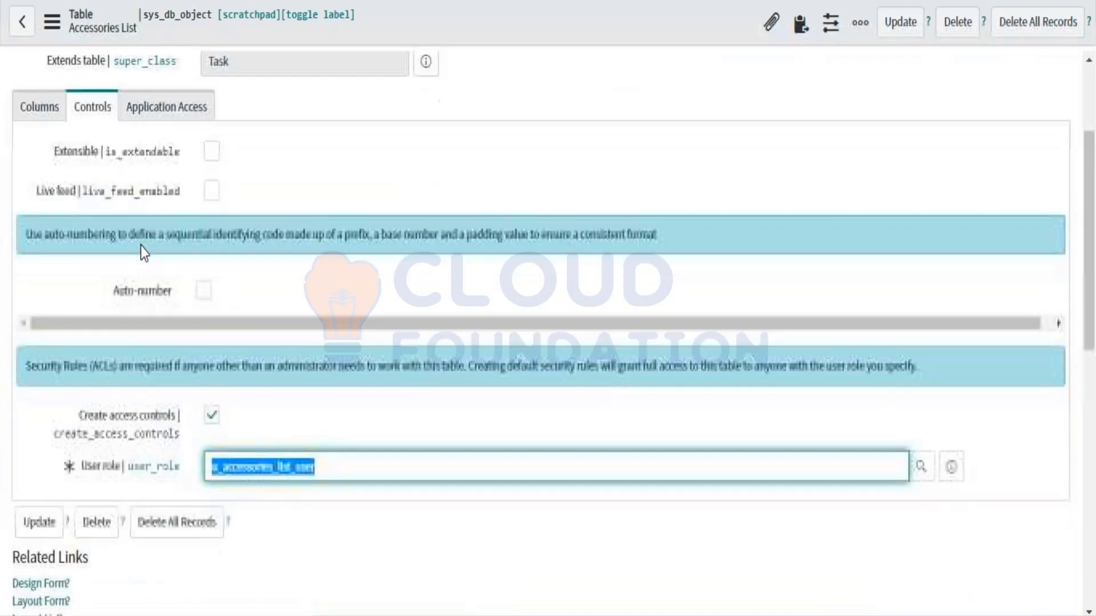
pyautogui.scroll(-1, 140, 246)
pyautogui.click(324, 403)
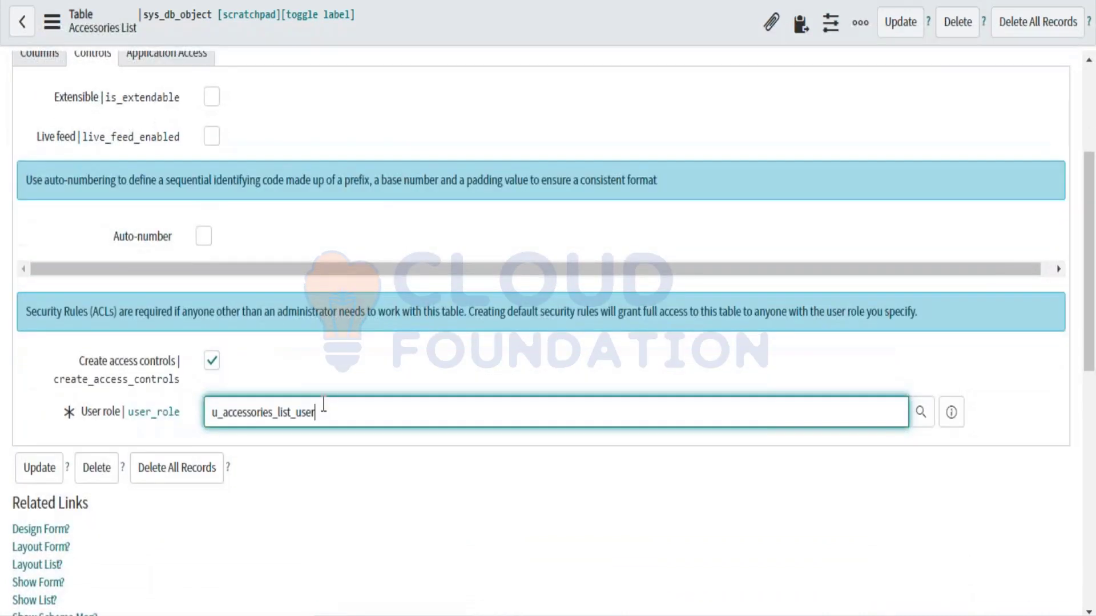
pyautogui.moveTo(323, 404)
pyautogui.mouseDown()
pyautogui.moveTo(212, 412)
pyautogui.moveTo(334, 421)
pyautogui.mouseUp()
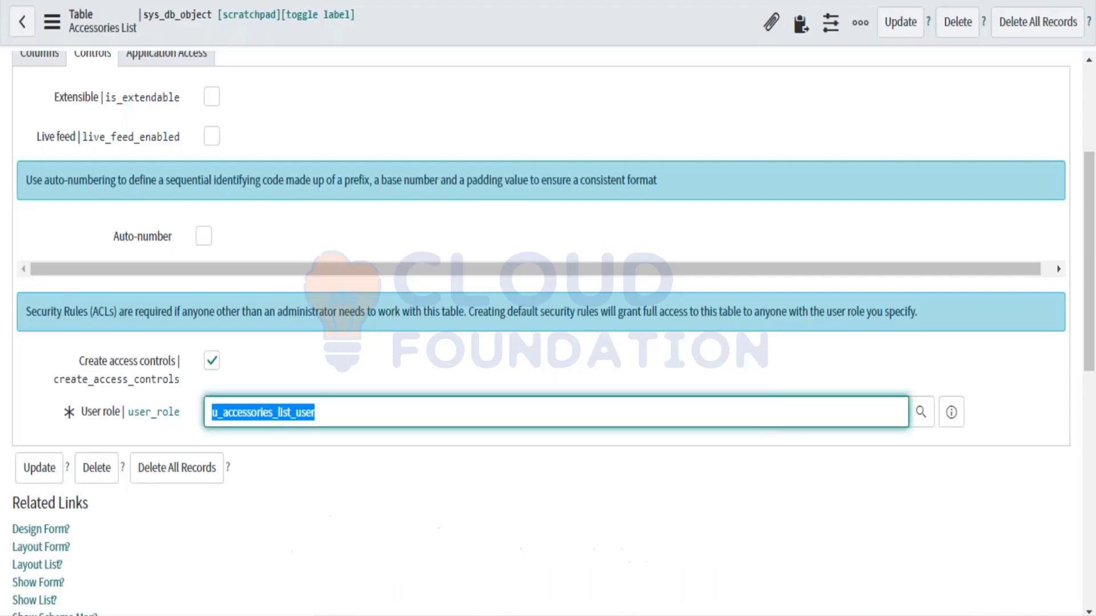
pyautogui.click(320, 416)
pyautogui.moveTo(321, 416); pyautogui.dragTo(215, 422)
# Step: Try replacing the User role with admin, then cancel to keep u_accessories_list_user
pyautogui.press('BackSpace')
pyautogui.write('admin')
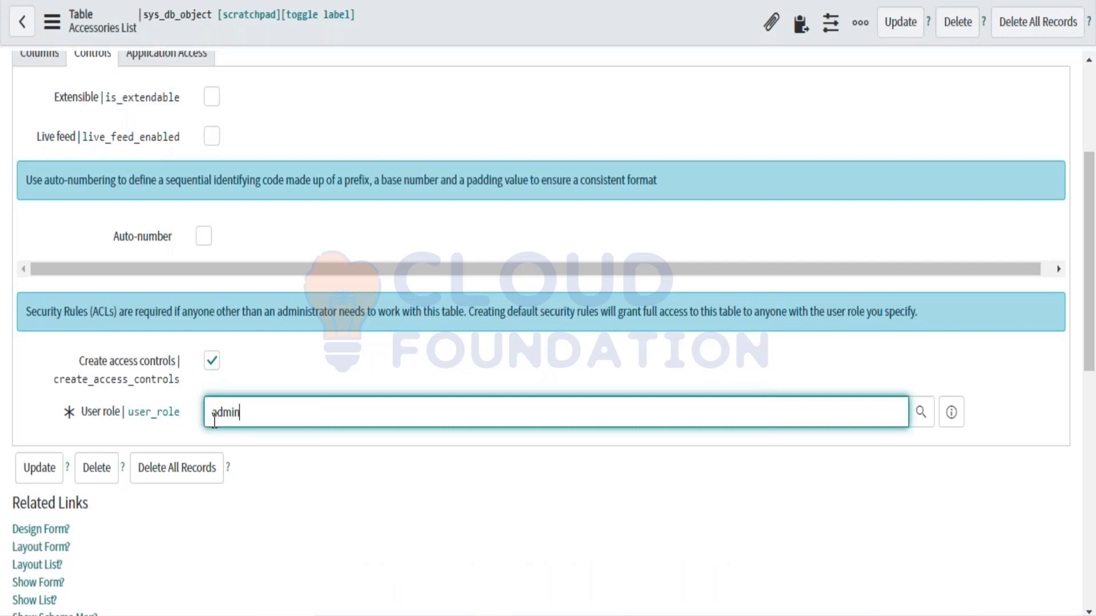
pyautogui.press('BackSpace')
pyautogui.write('in')
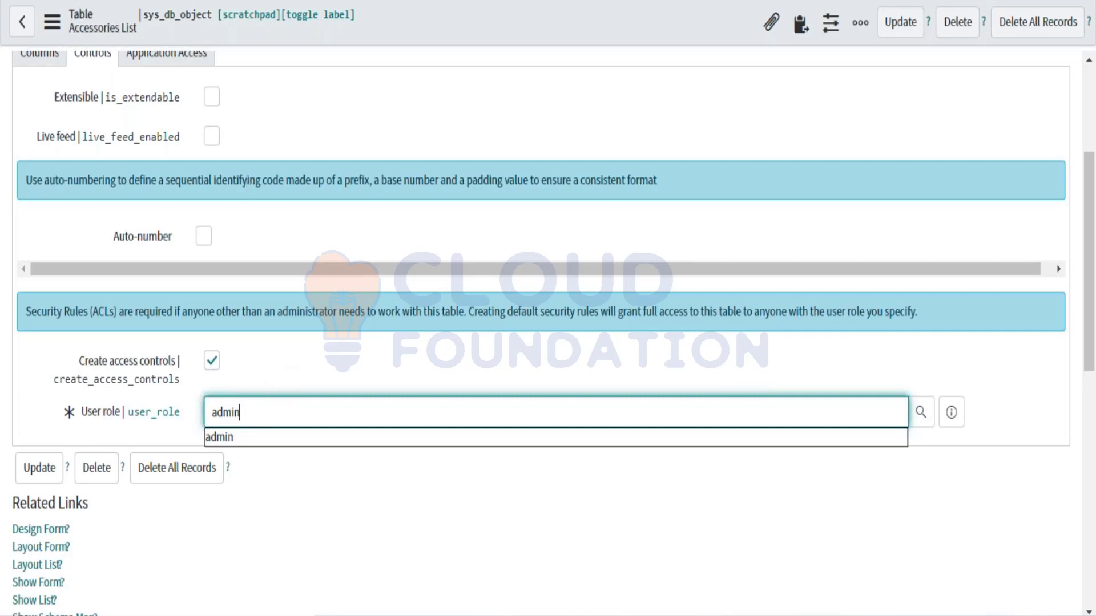
pyautogui.press('Return')
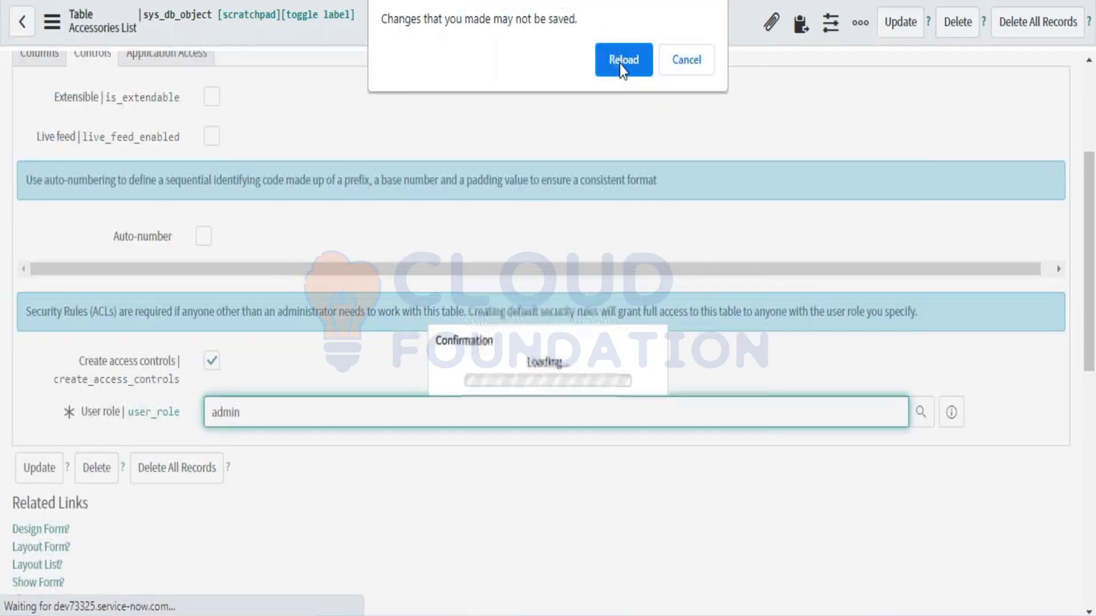
pyautogui.click(622, 68)
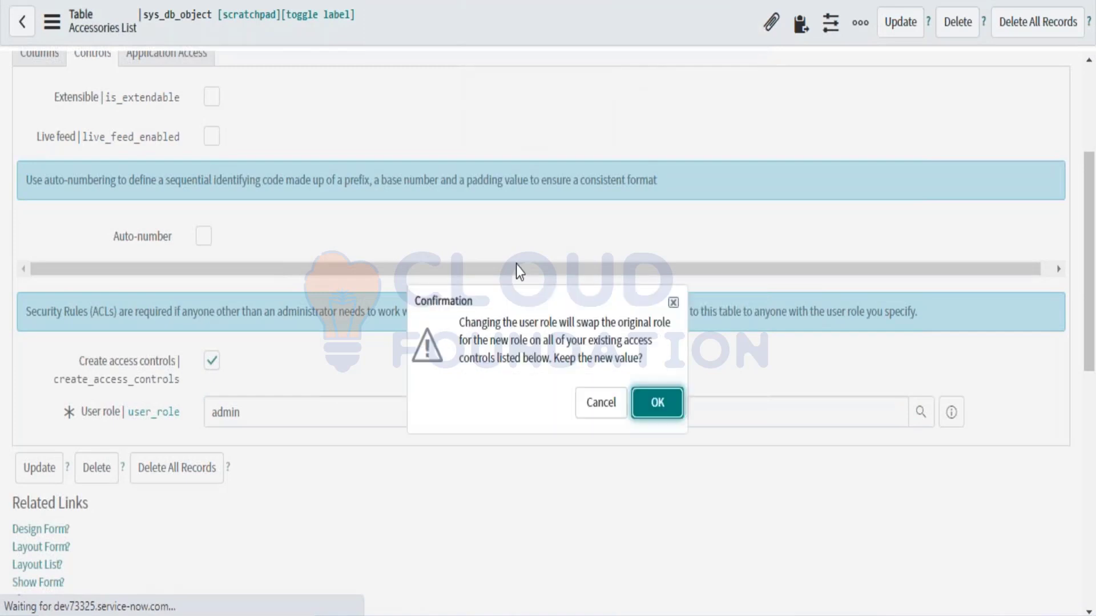
pyautogui.click(615, 402)
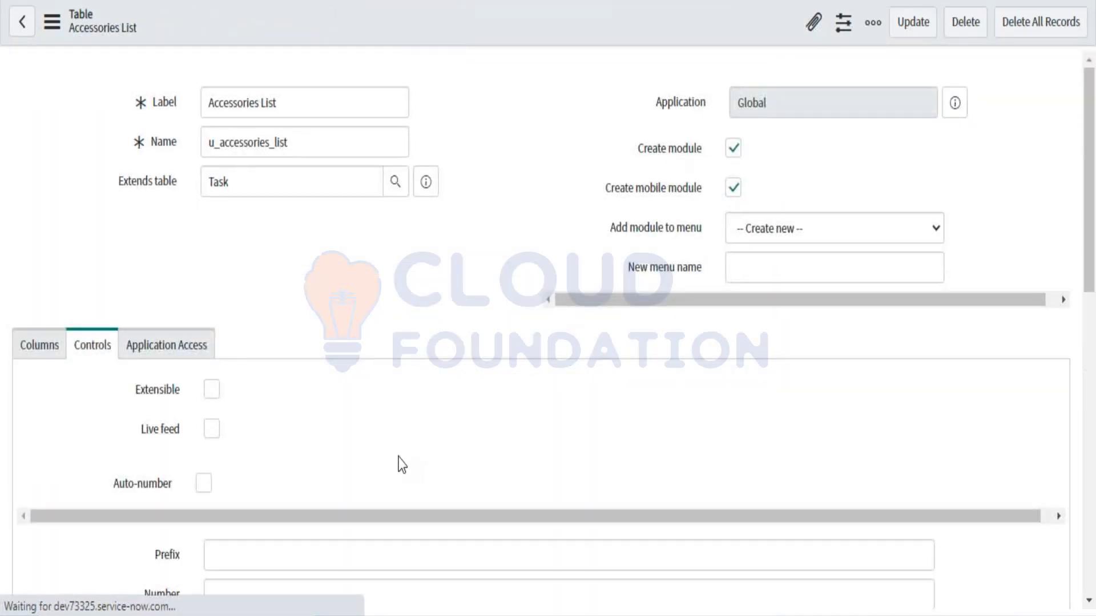
# Step: Save the Accessories List table record with its original User role
pyautogui.scroll(-5, 399, 463)
pyautogui.doubleClick(313, 349)
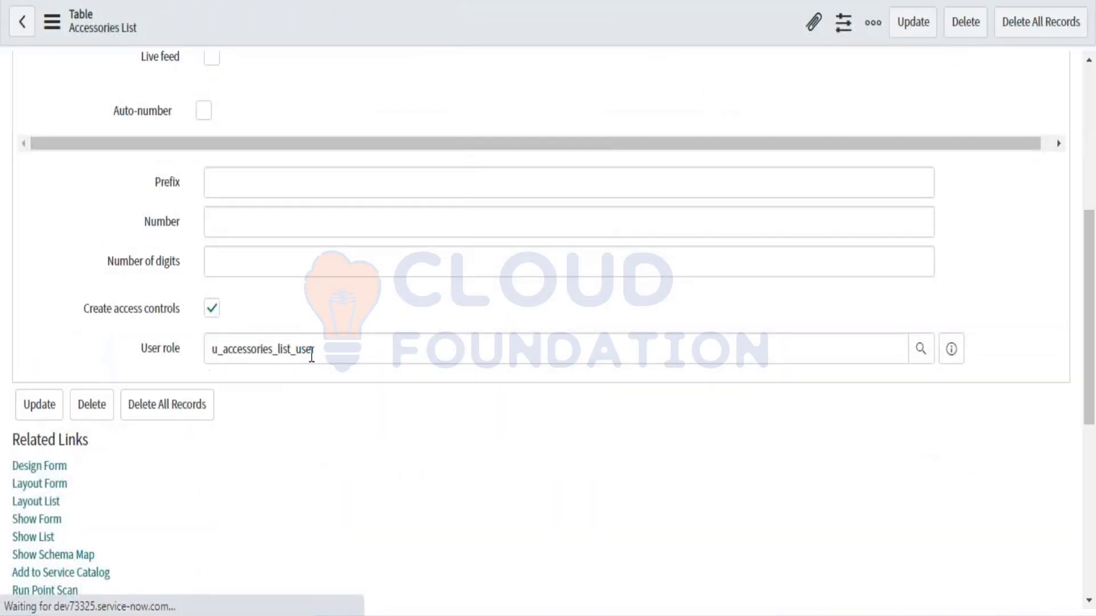
pyautogui.click(328, 339)
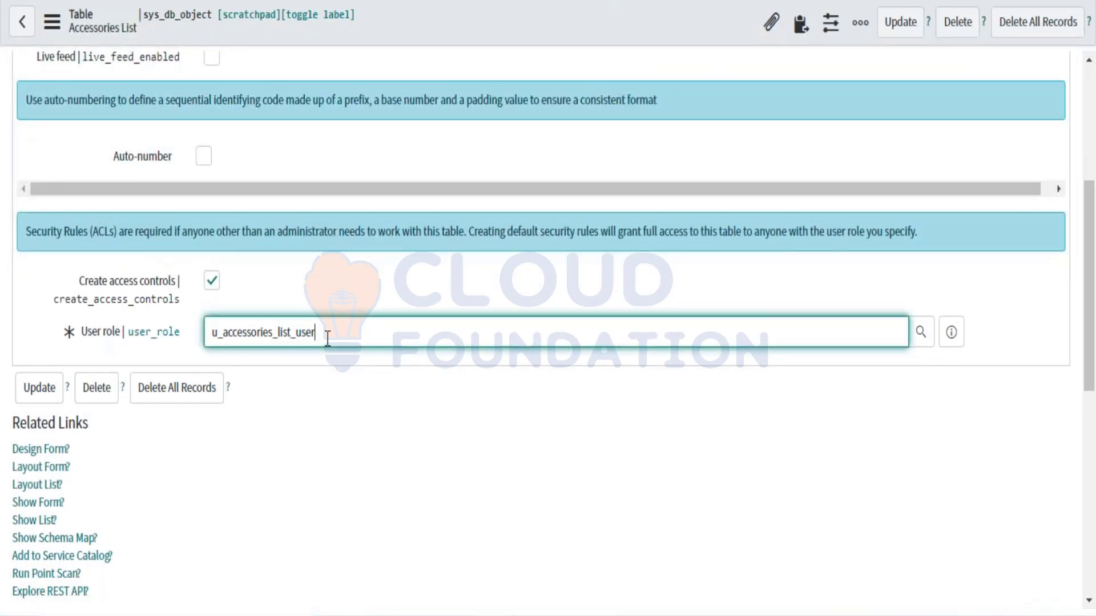
pyautogui.moveTo(328, 339); pyautogui.dragTo(184, 346)
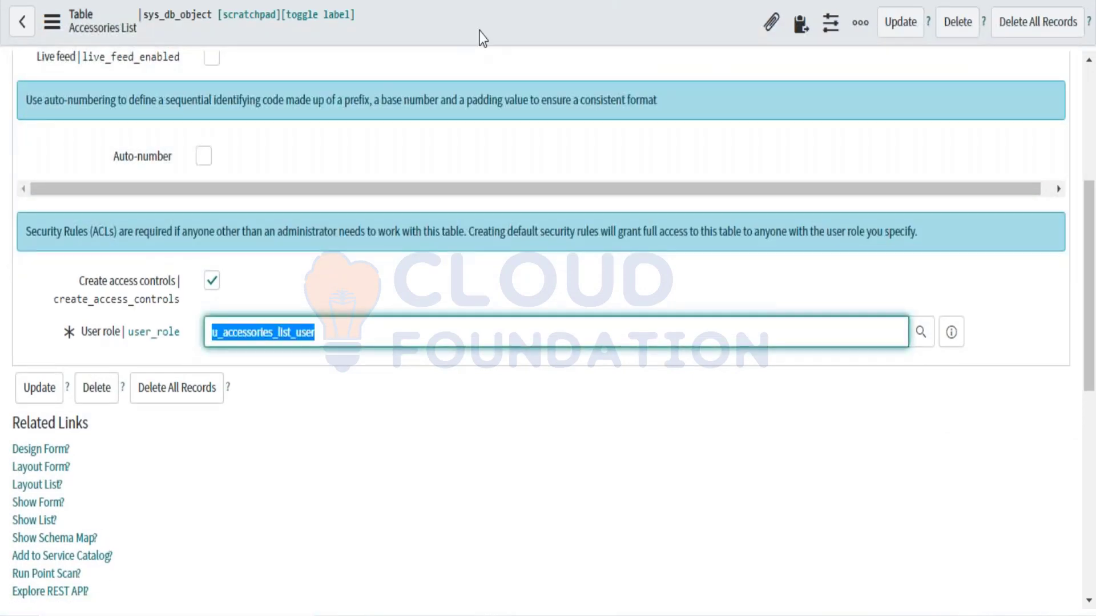
pyautogui.rightClick(446, 16)
pyautogui.click(459, 28)
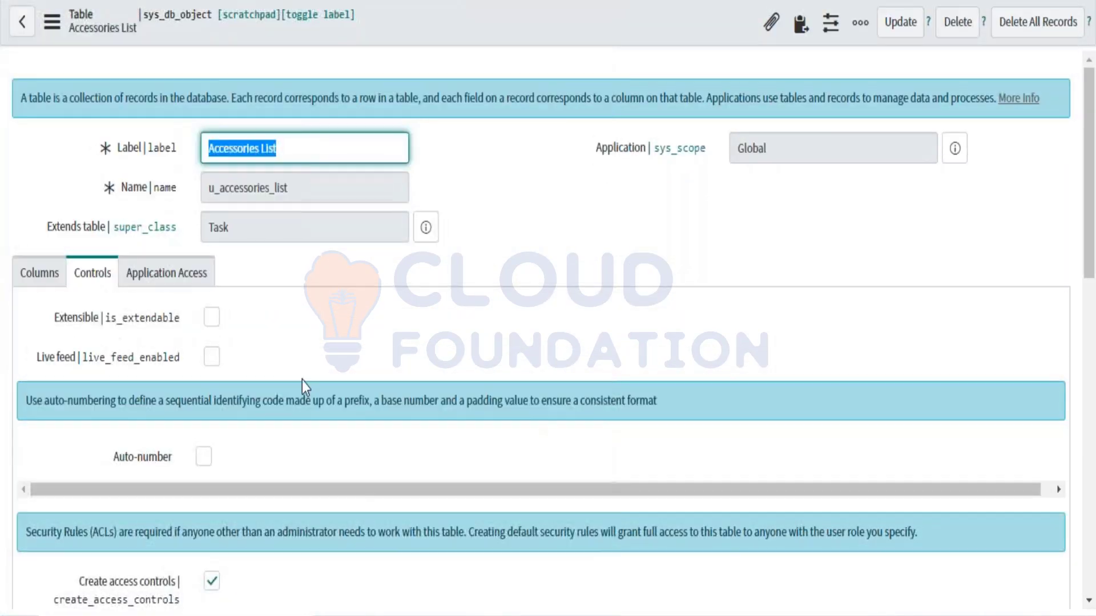
pyautogui.scroll(-2, 303, 381)
pyautogui.scroll(-1, 303, 381)
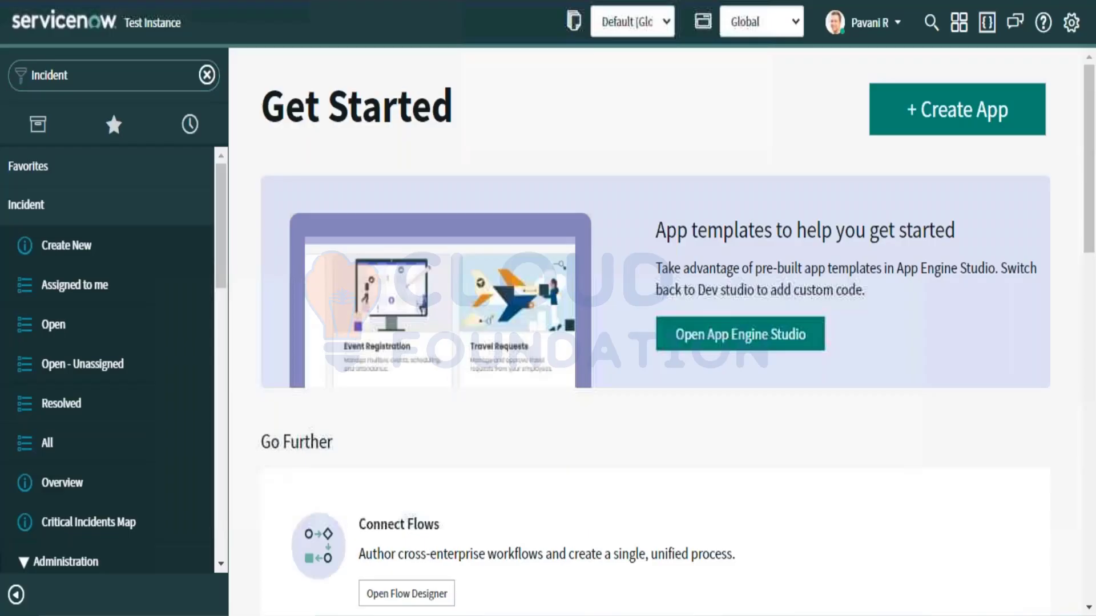
# Step: Impersonate the Incident Manager user and search the navigator for 'Access'
pyautogui.click(897, 31)
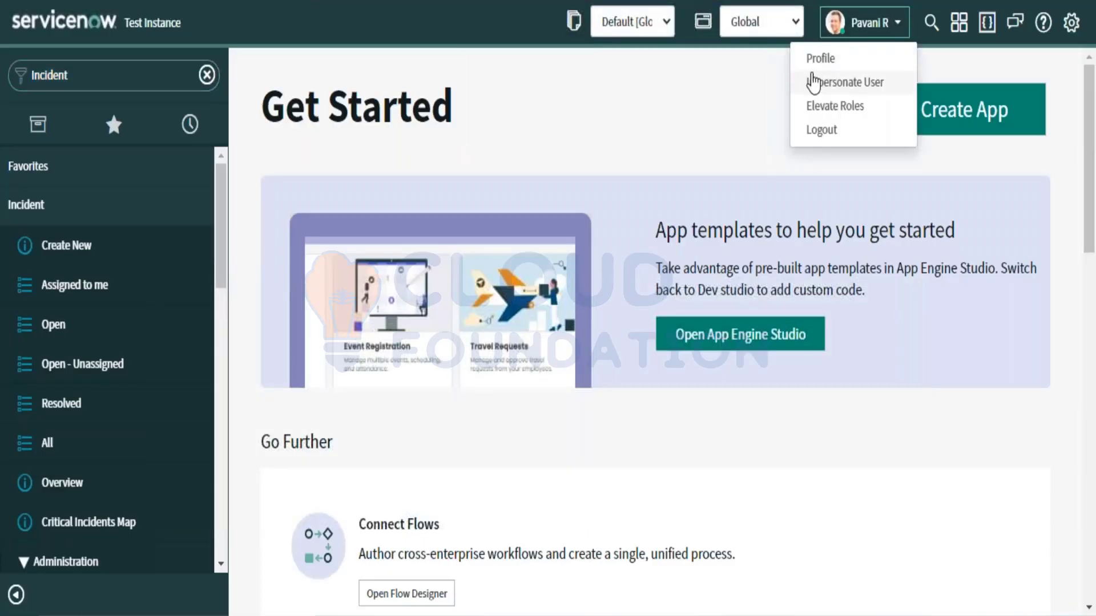
pyautogui.click(812, 85)
pyautogui.click(487, 105)
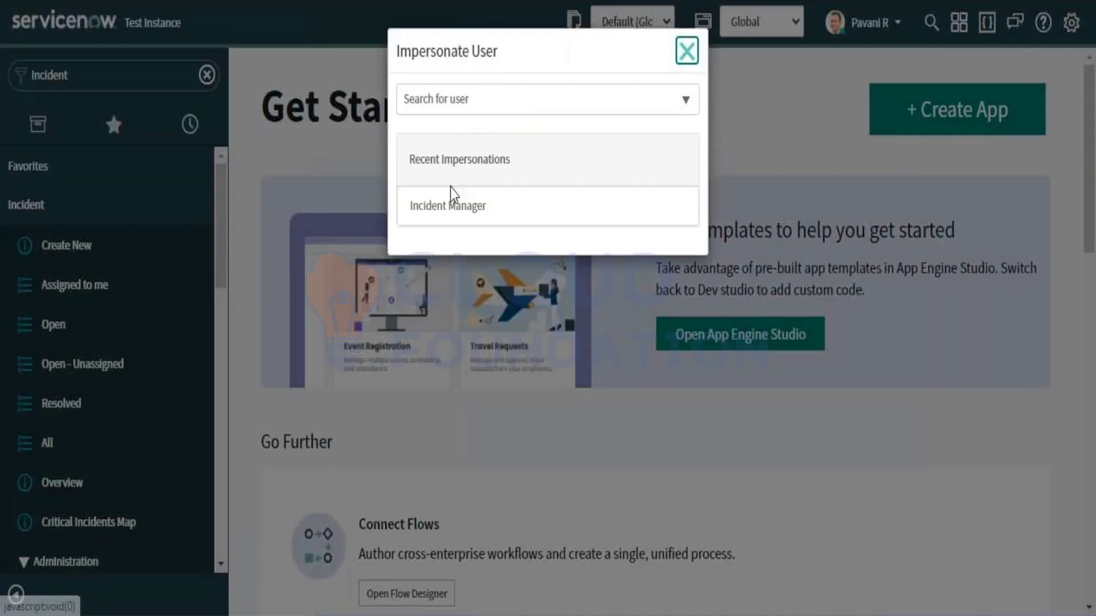
pyautogui.click(449, 206)
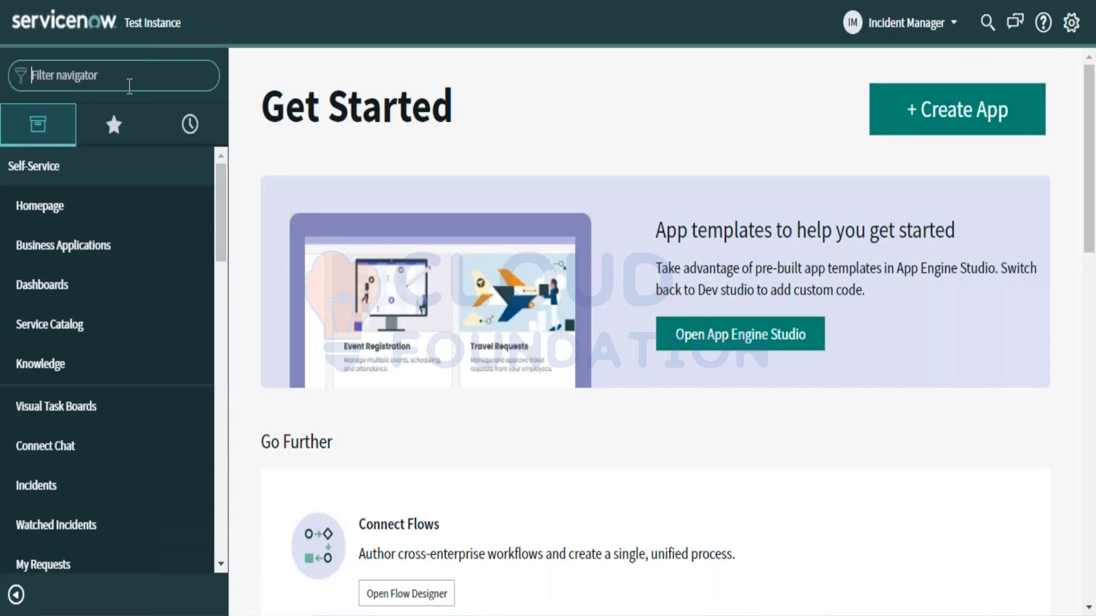
pyautogui.write('Acce')
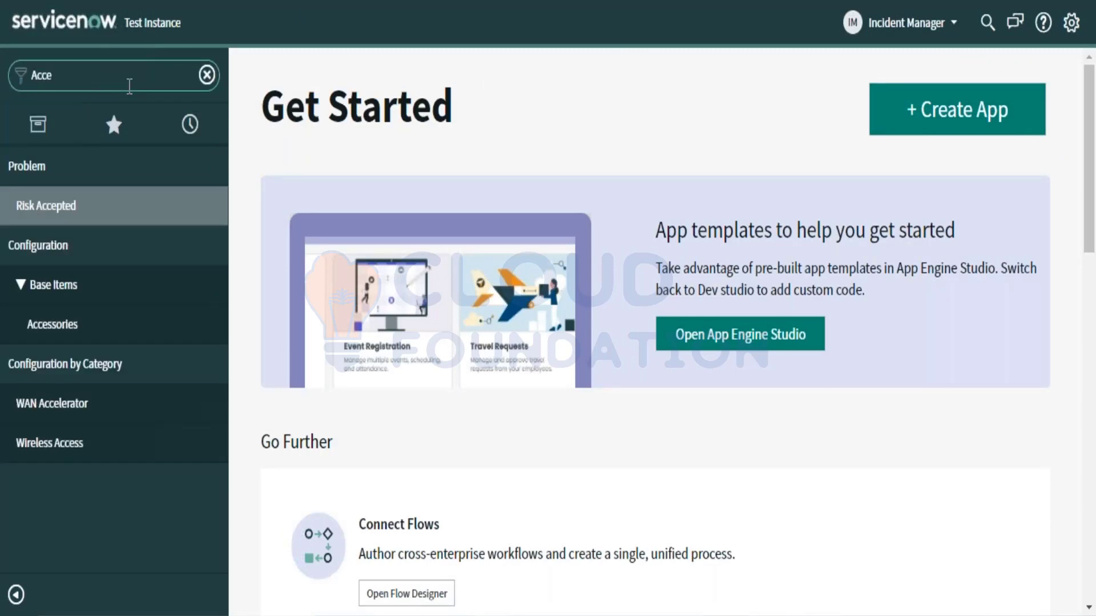
pyautogui.write('e')
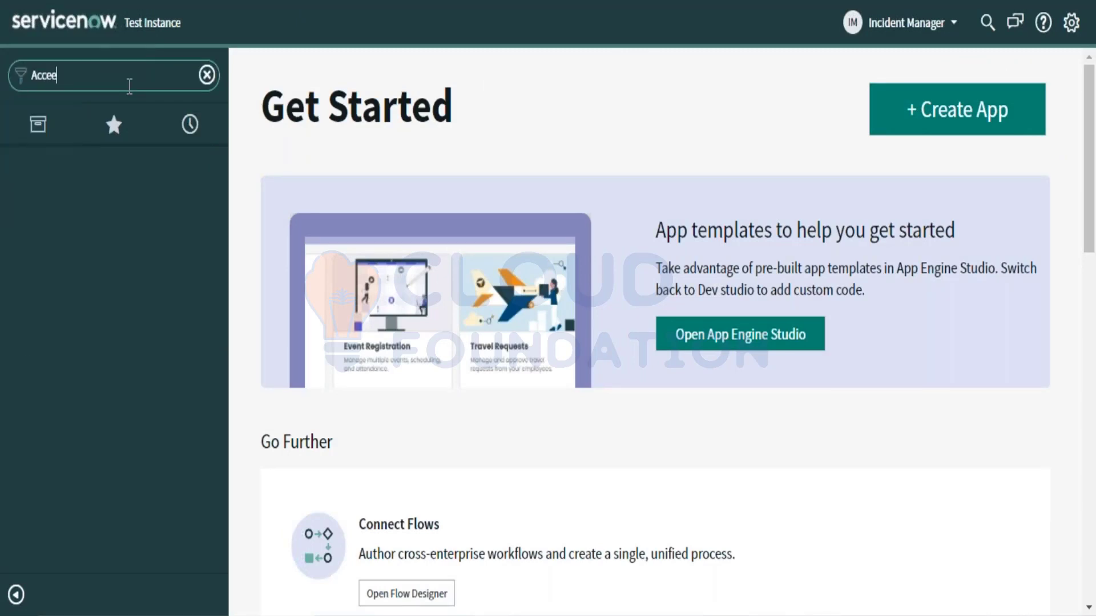
pyautogui.press('BackSpace')
pyautogui.write('ss')
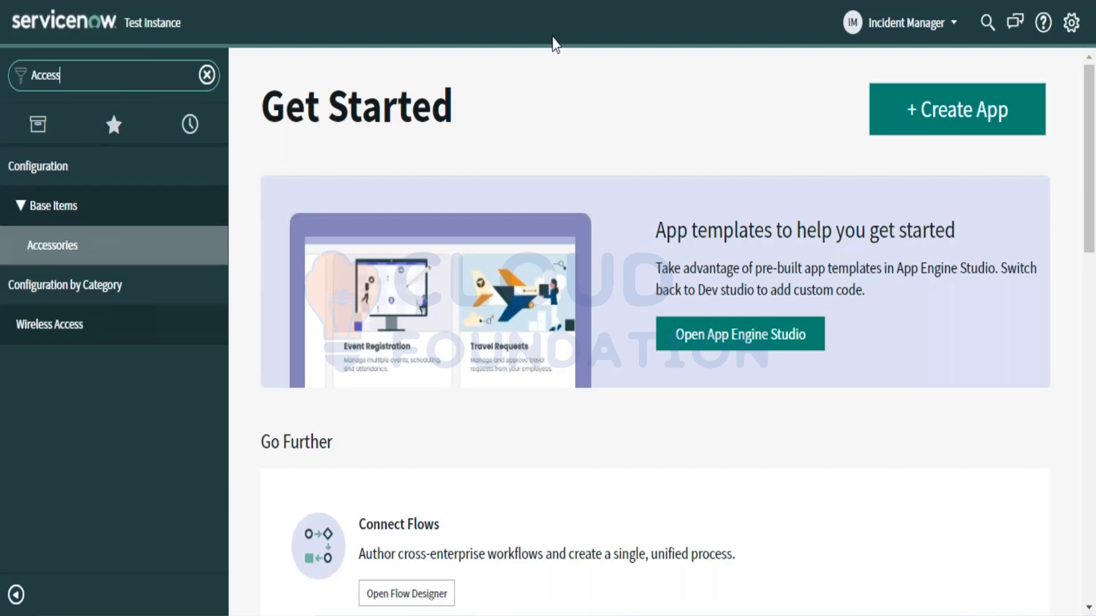
# Step: End the impersonation and filter the navigator with 'Sys'
pyautogui.click(955, 34)
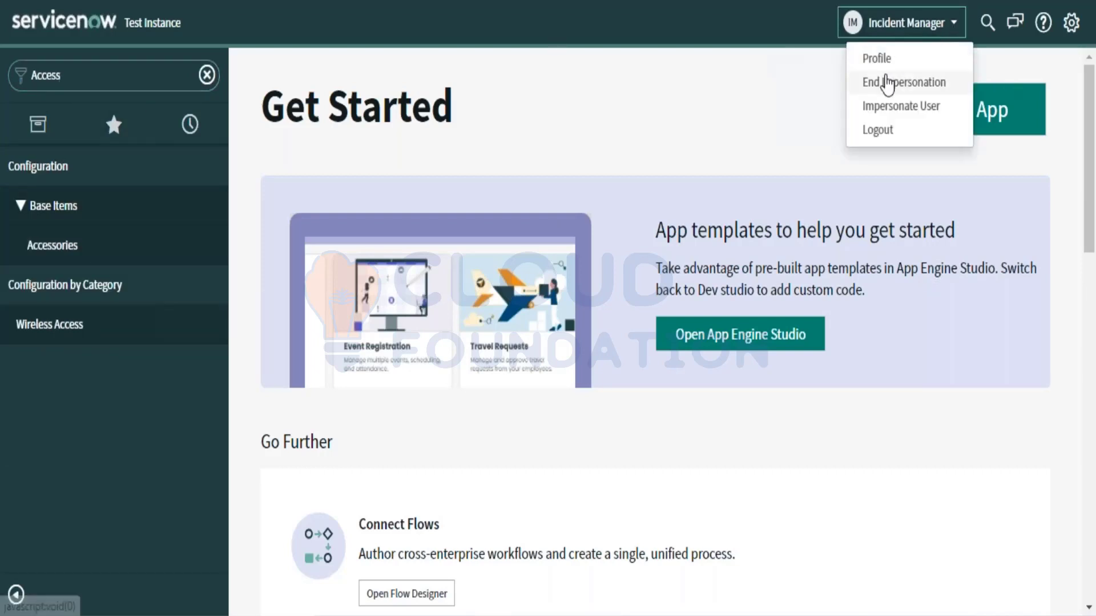
pyautogui.click(891, 83)
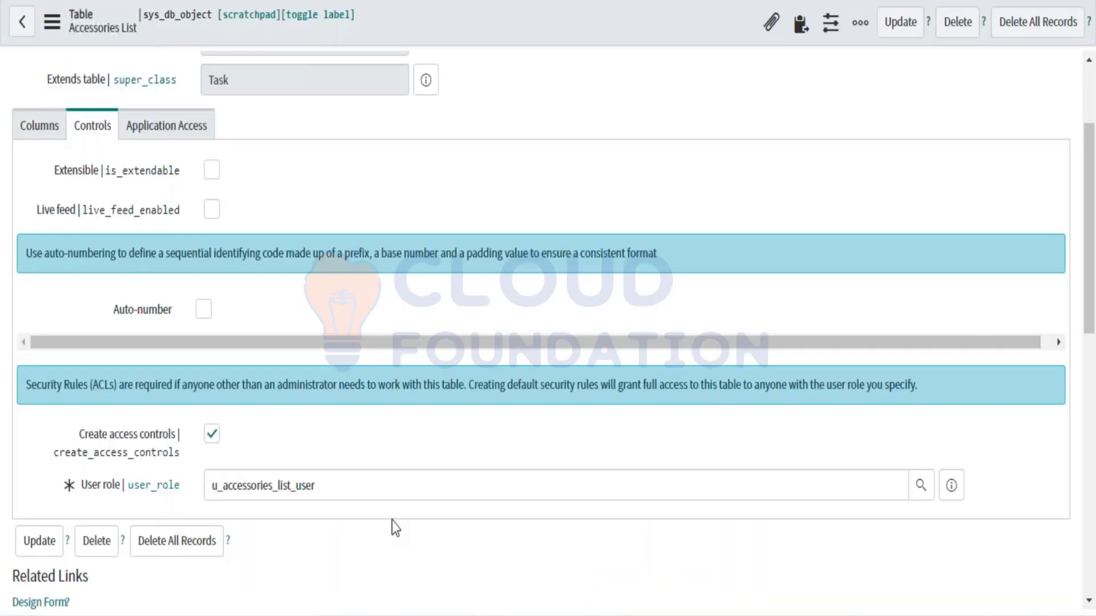
pyautogui.scroll(-2, 391, 520)
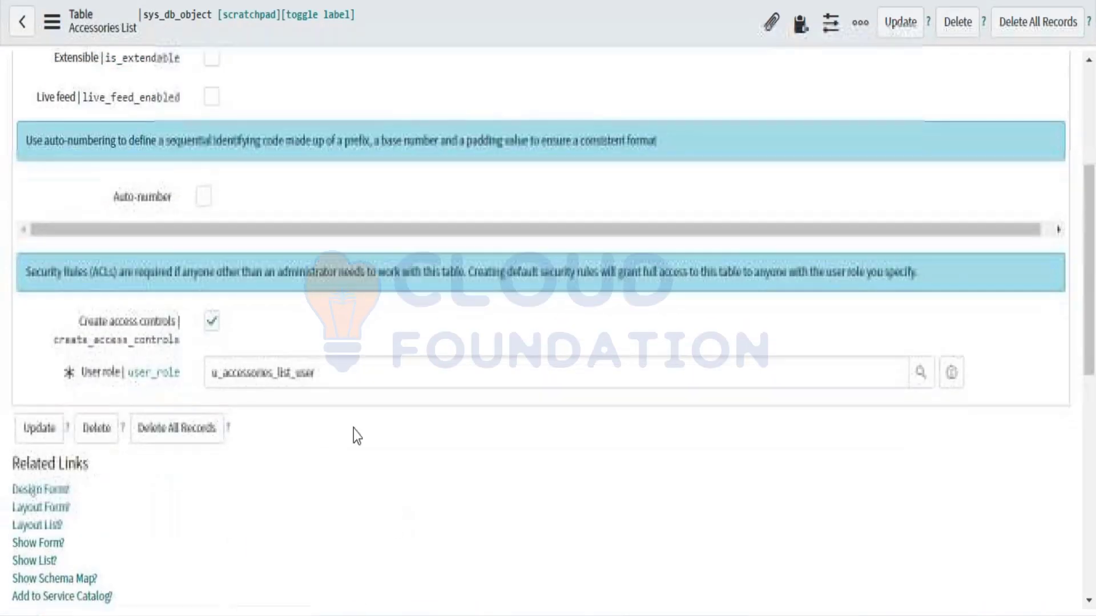
pyautogui.moveTo(329, 372); pyautogui.dragTo(214, 381)
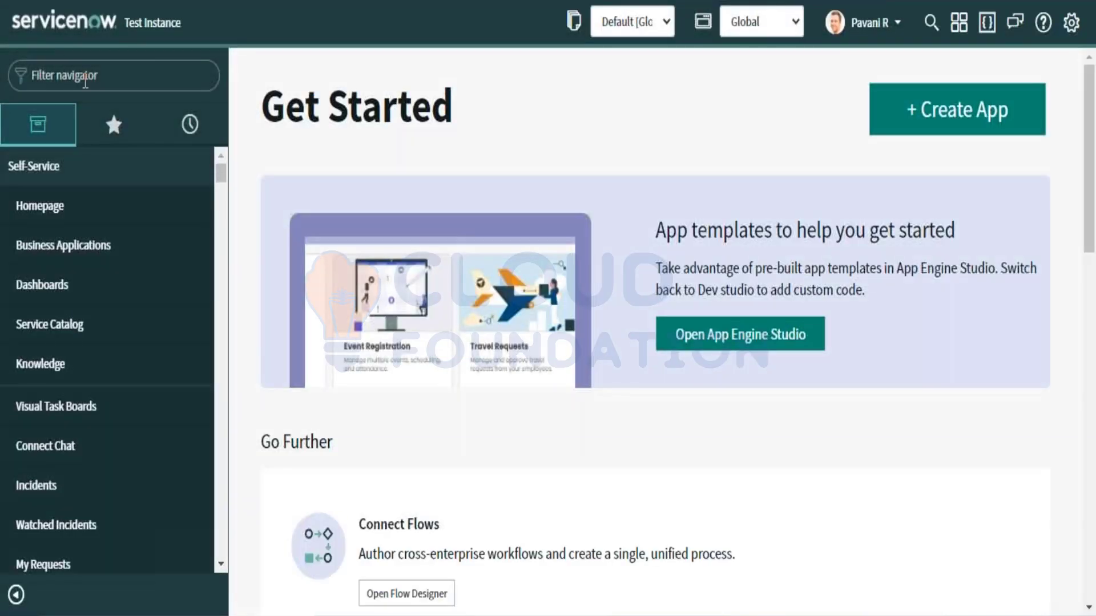
pyautogui.click(86, 80)
pyautogui.write('Sys')
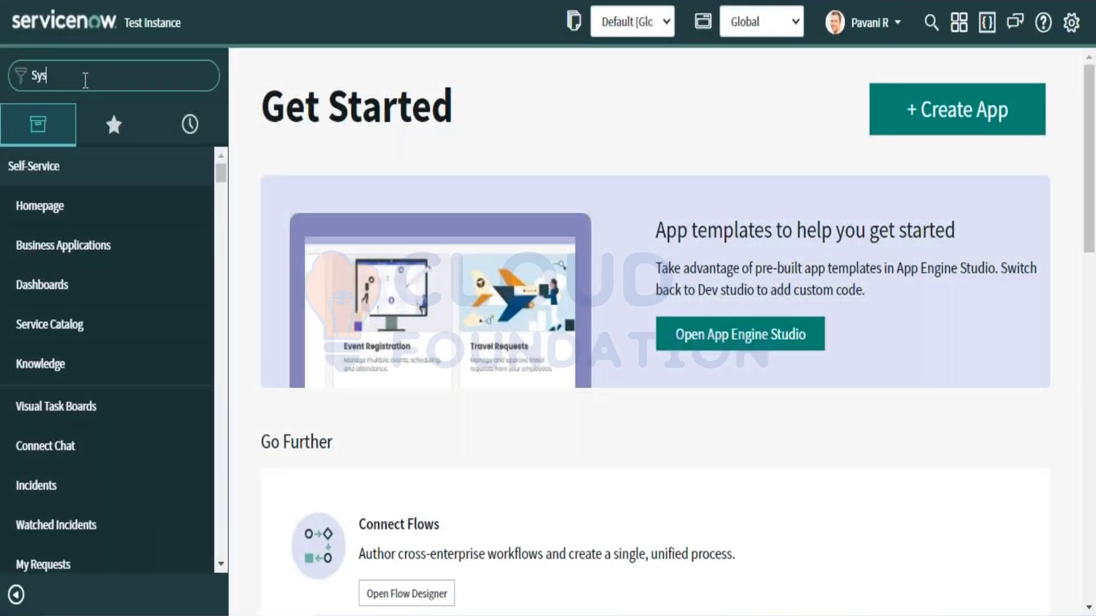
pyautogui.press('BackSpace')
pyautogui.press('BackSpace')
pyautogui.press('BackSpace')
pyautogui.write('ROle')
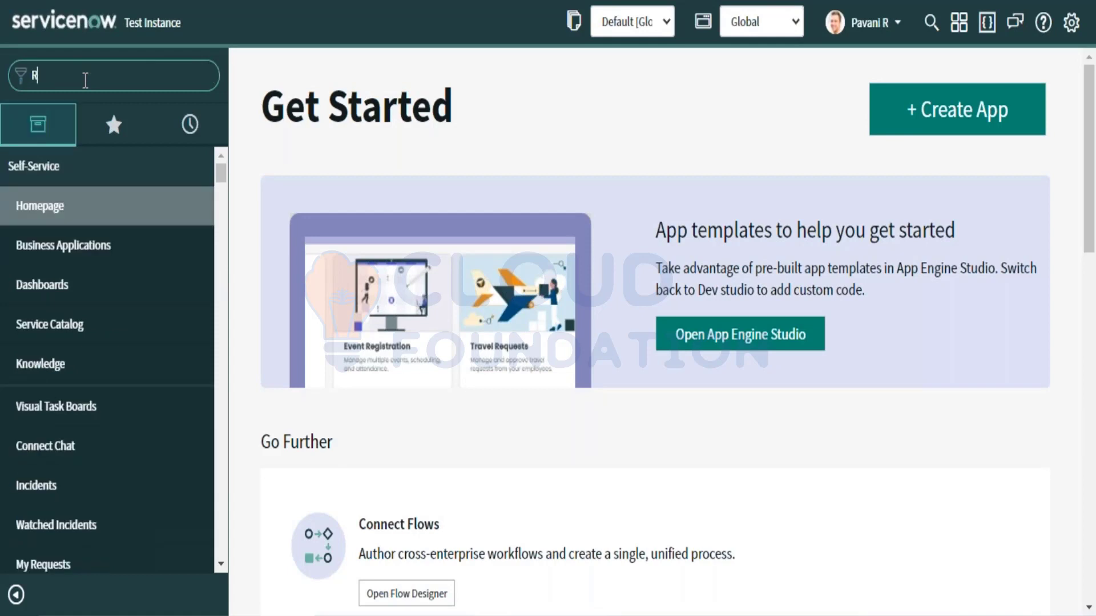
pyautogui.press('BackSpace')
pyautogui.press('BackSpace')
pyautogui.press('BackSpace')
pyautogui.write('oles')
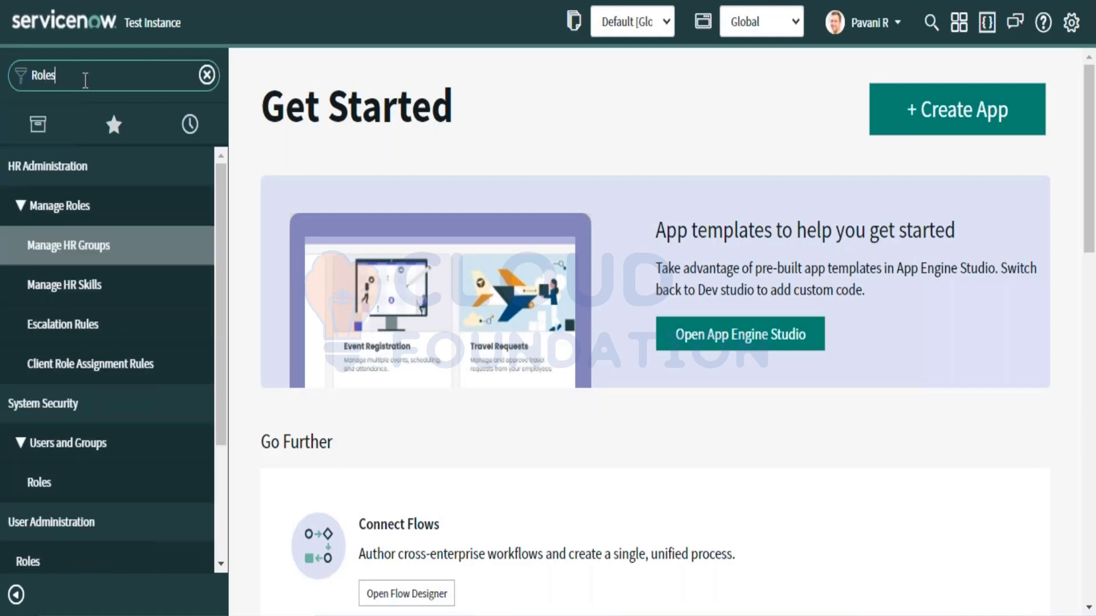
pyautogui.scroll(-3, 78, 418)
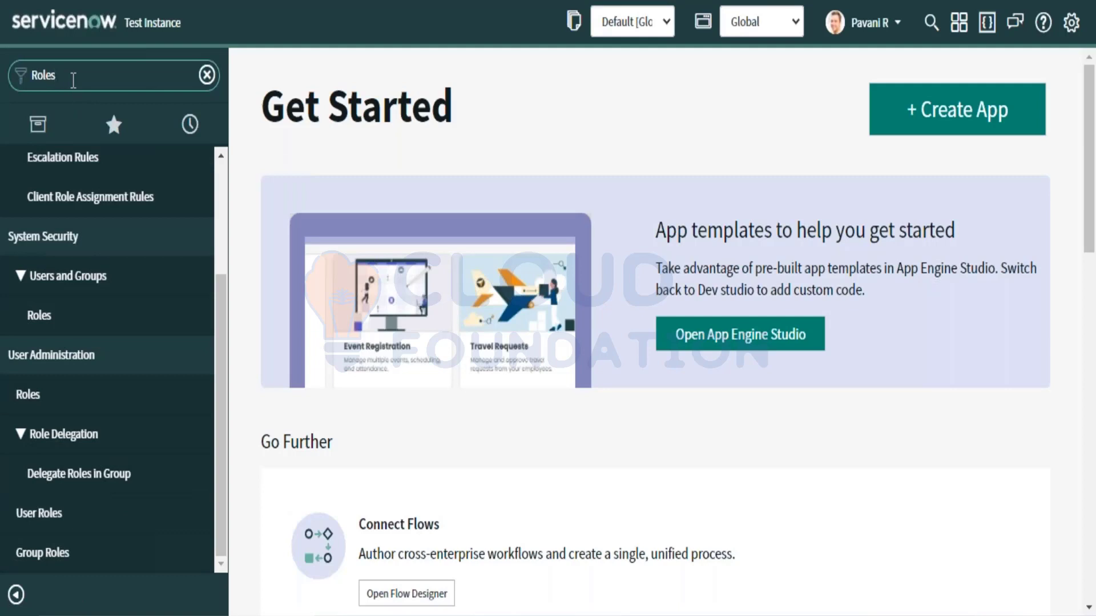
pyautogui.press('BackSpace')
pyautogui.press('BackSpace')
pyautogui.press('BackSpace')
pyautogui.press('BackSpace')
pyautogui.press('BackSpace')
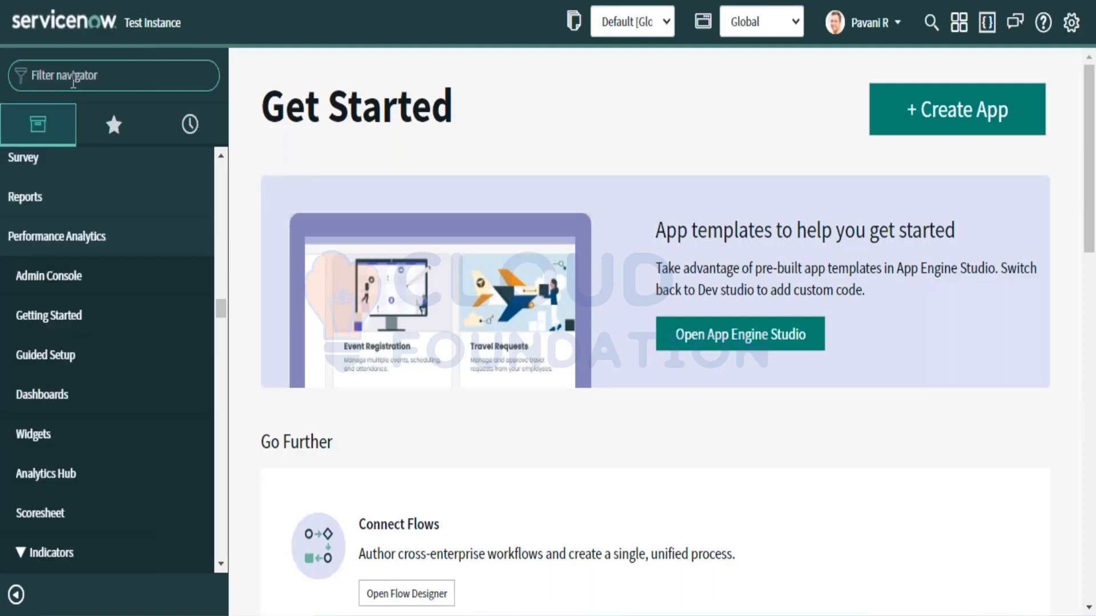
# Step: Open Groups from a 'Group' navigator search and filter names by '*Incident'
pyautogui.write('Group')
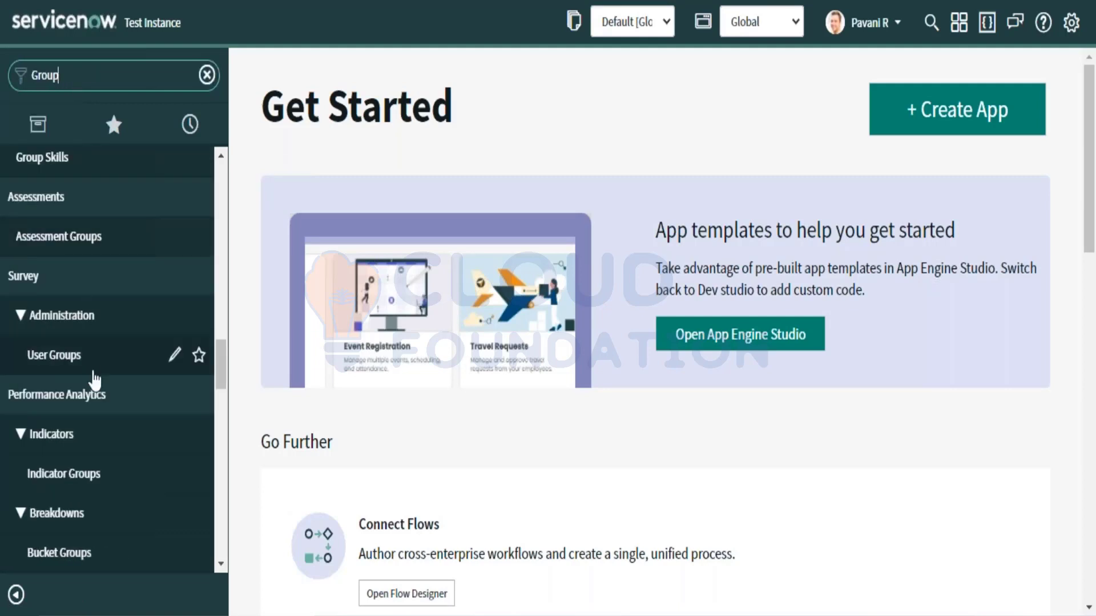
pyautogui.scroll(-10, 91, 379)
pyautogui.scroll(-6, 93, 379)
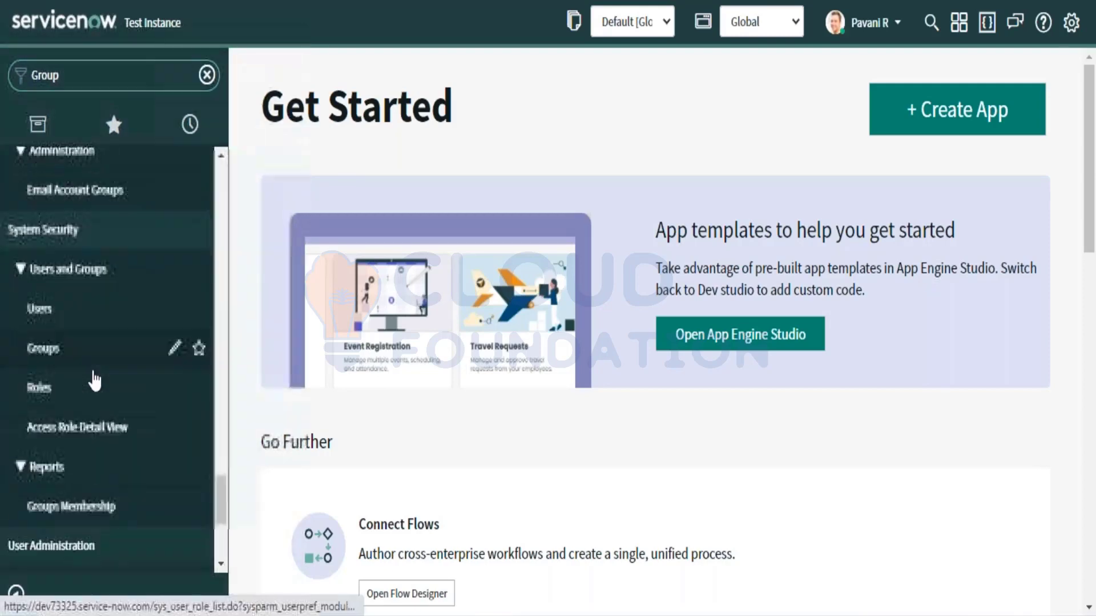
pyautogui.click(69, 262)
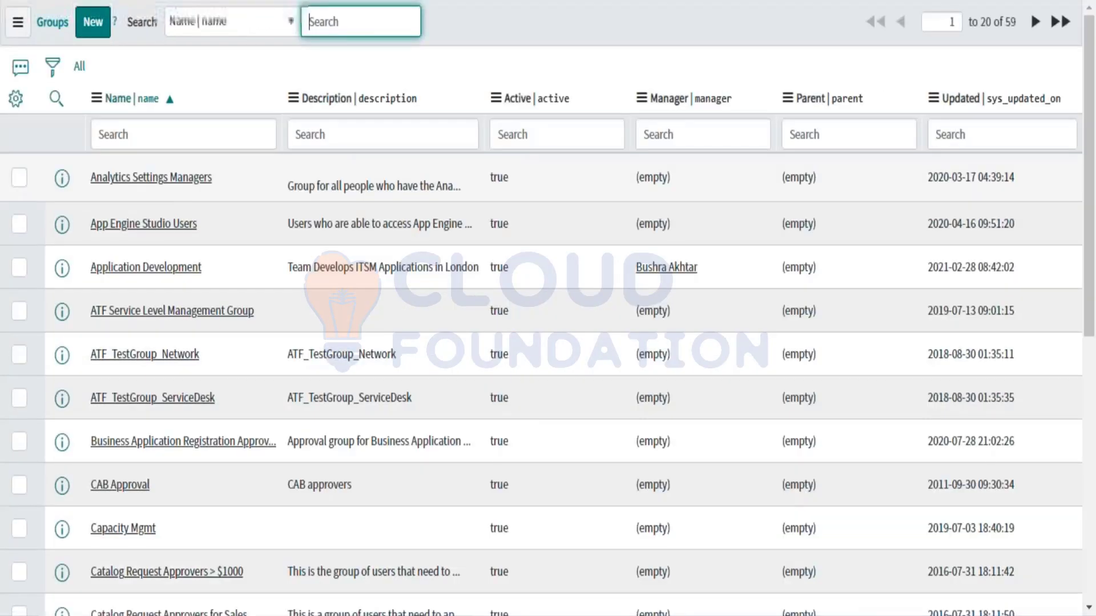
pyautogui.click(143, 136)
pyautogui.write('*Incident')
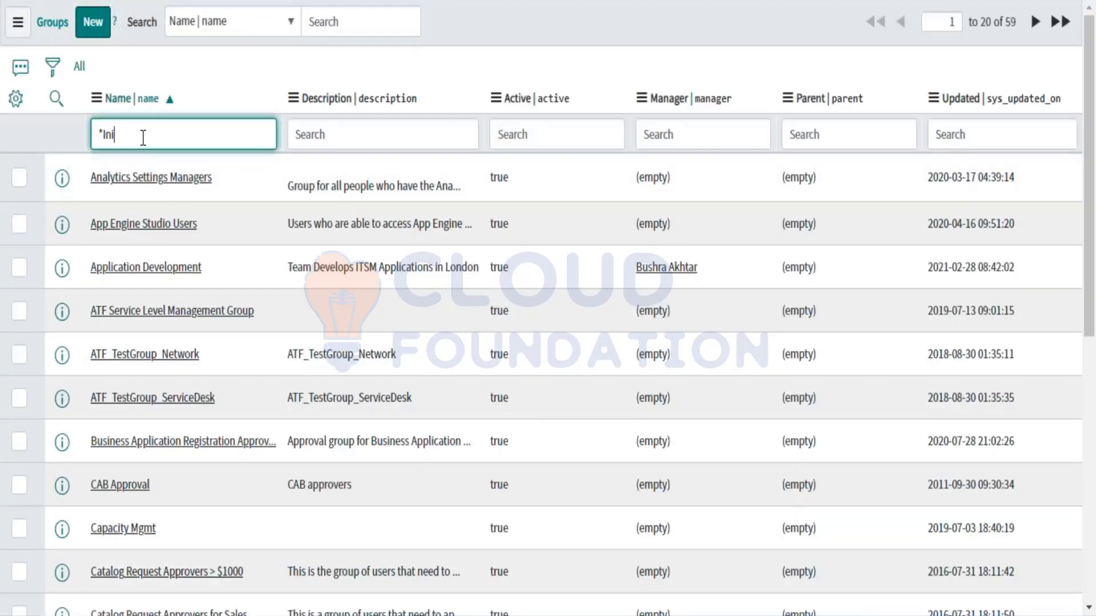
pyautogui.press('Return')
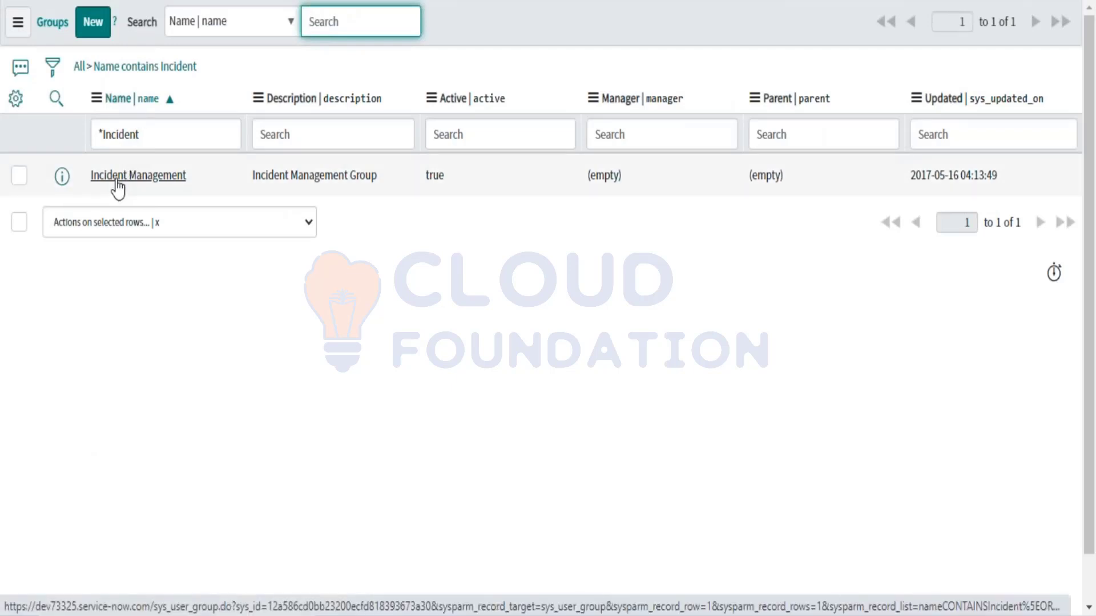
# Step: Open the Incident Management group record and browse its Group Members list
pyautogui.click(118, 184)
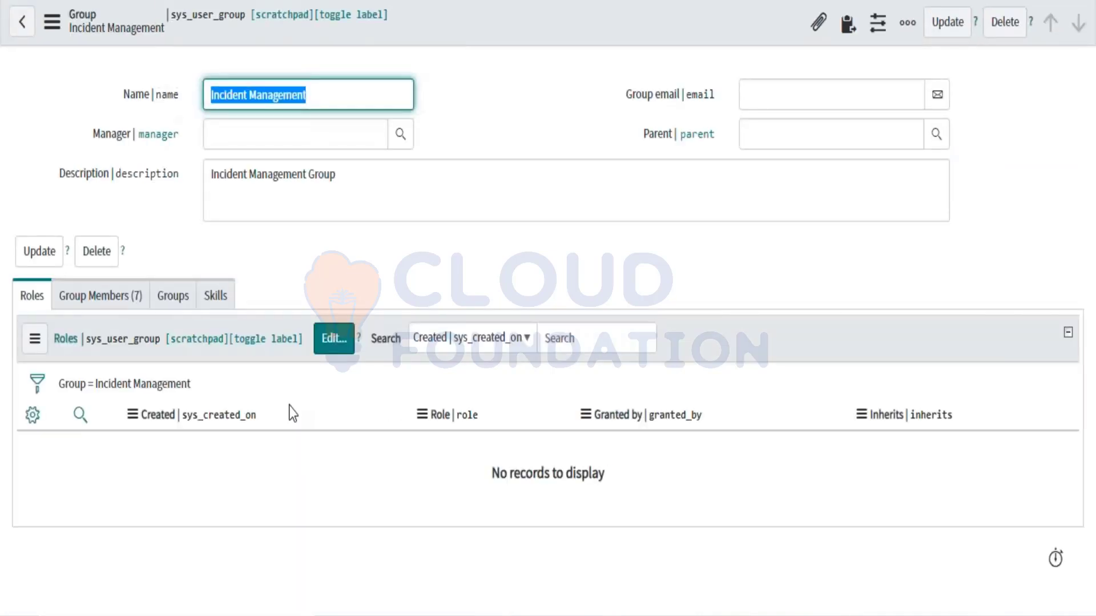
pyautogui.click(106, 301)
pyautogui.scroll(-4, 237, 521)
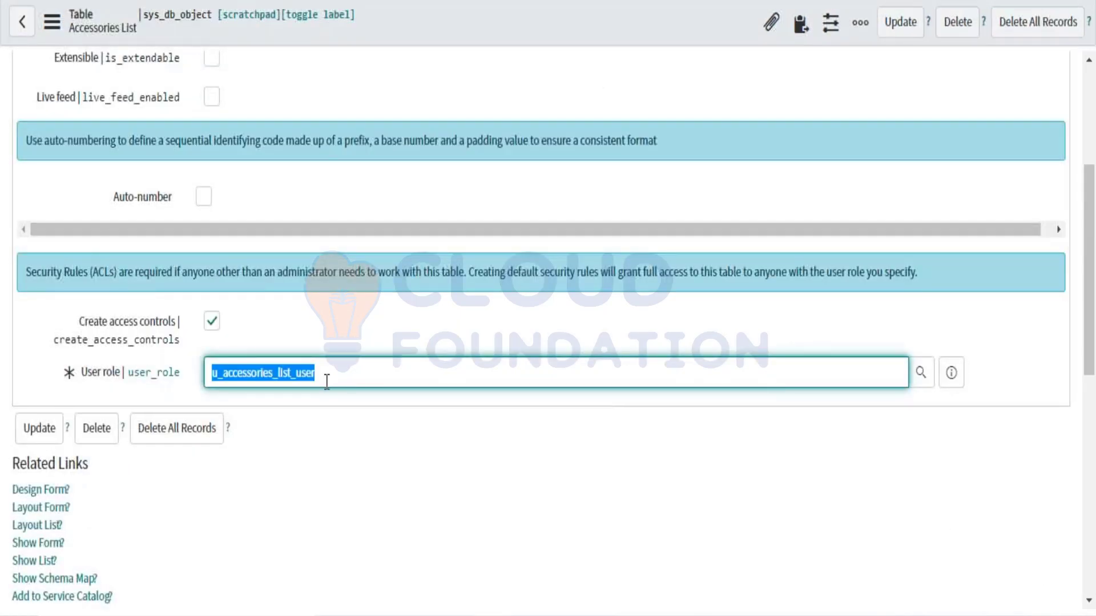
pyautogui.moveTo(168, 381)
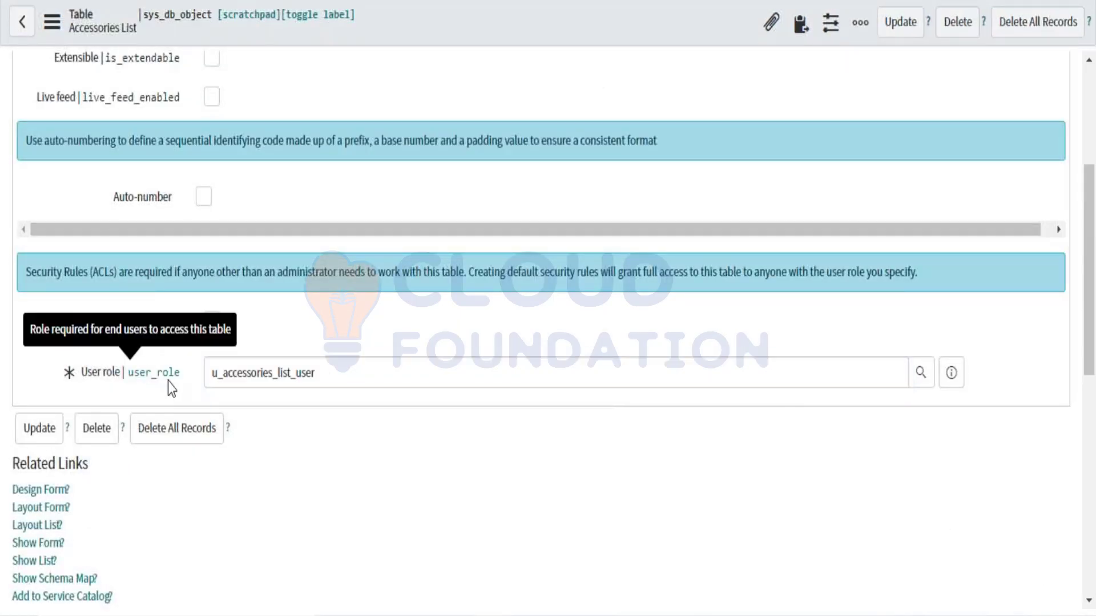
pyautogui.scroll(5, 345, 27)
pyautogui.scroll(-9, 342, 165)
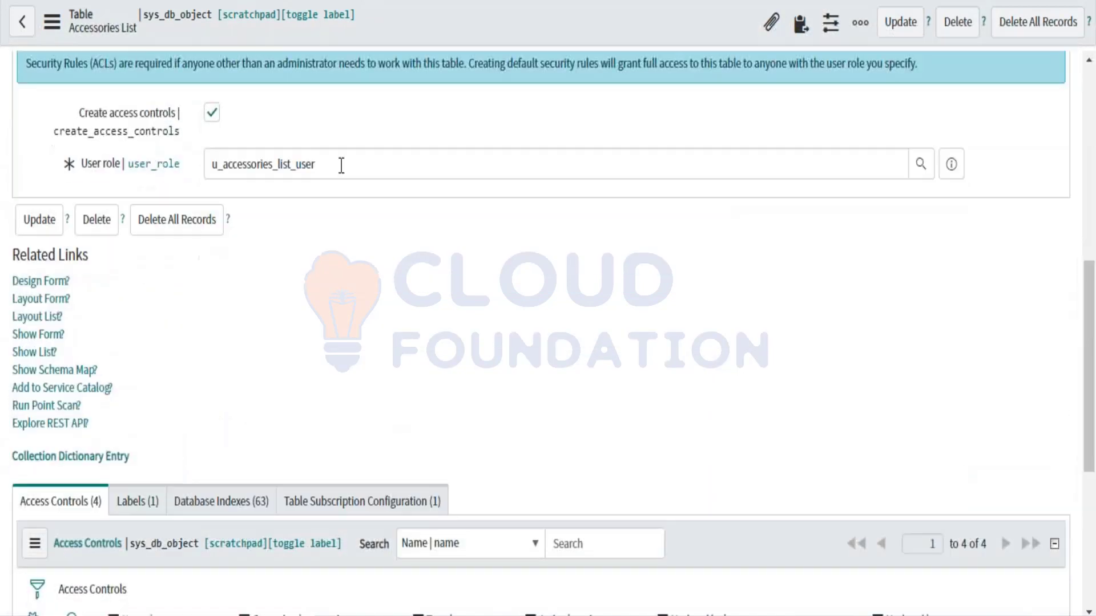
pyautogui.doubleClick(341, 165)
pyautogui.hotkey('ctrl', 'c')
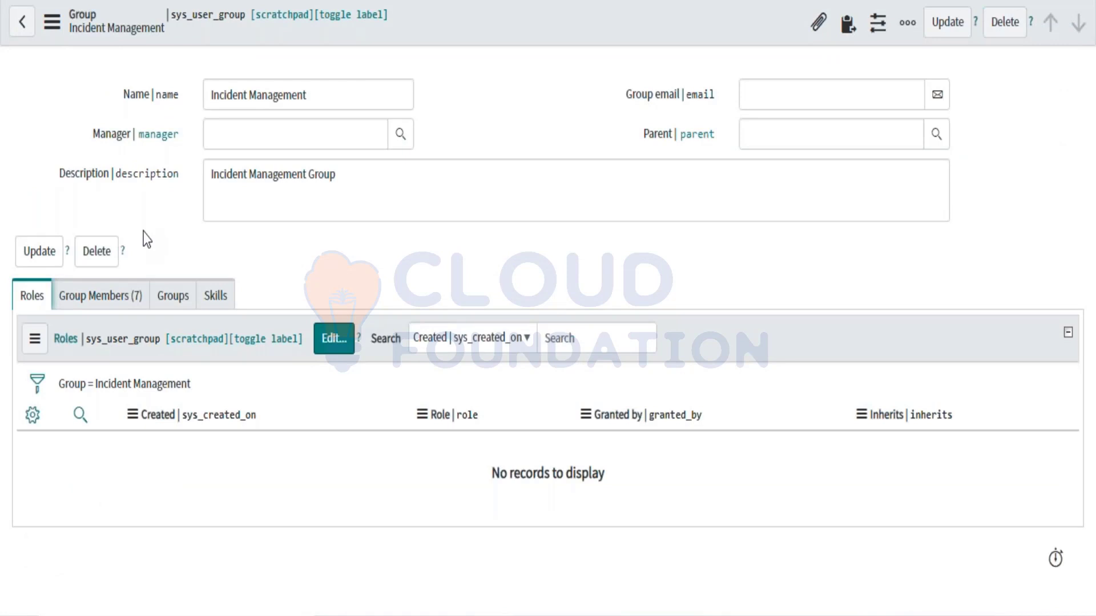
# Step: Recheck the group's seven members, then view its empty Roles list
pyautogui.click(108, 302)
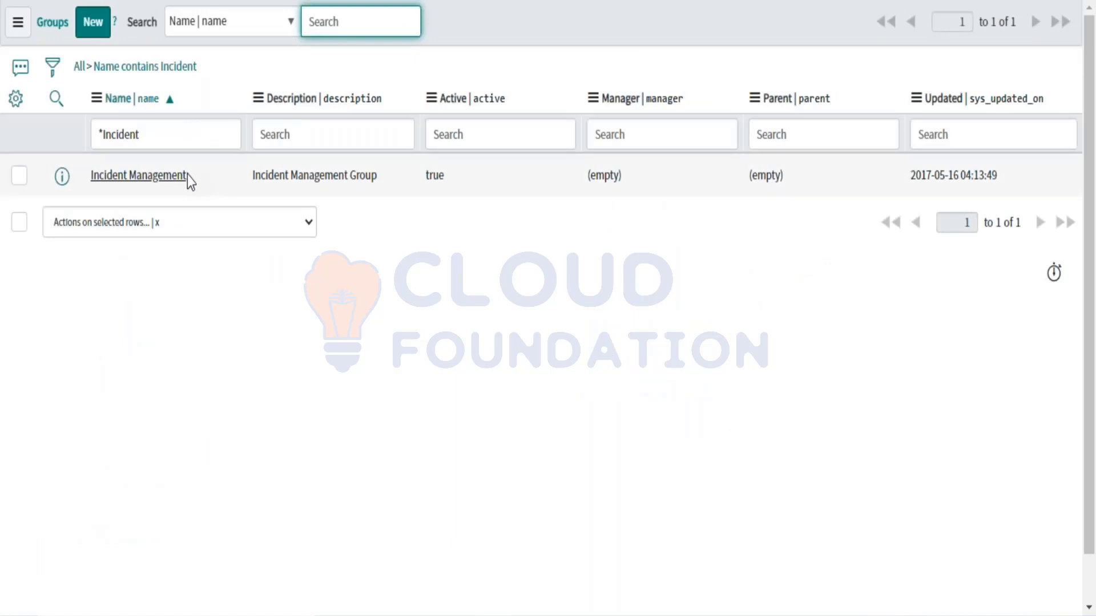
pyautogui.click(188, 175)
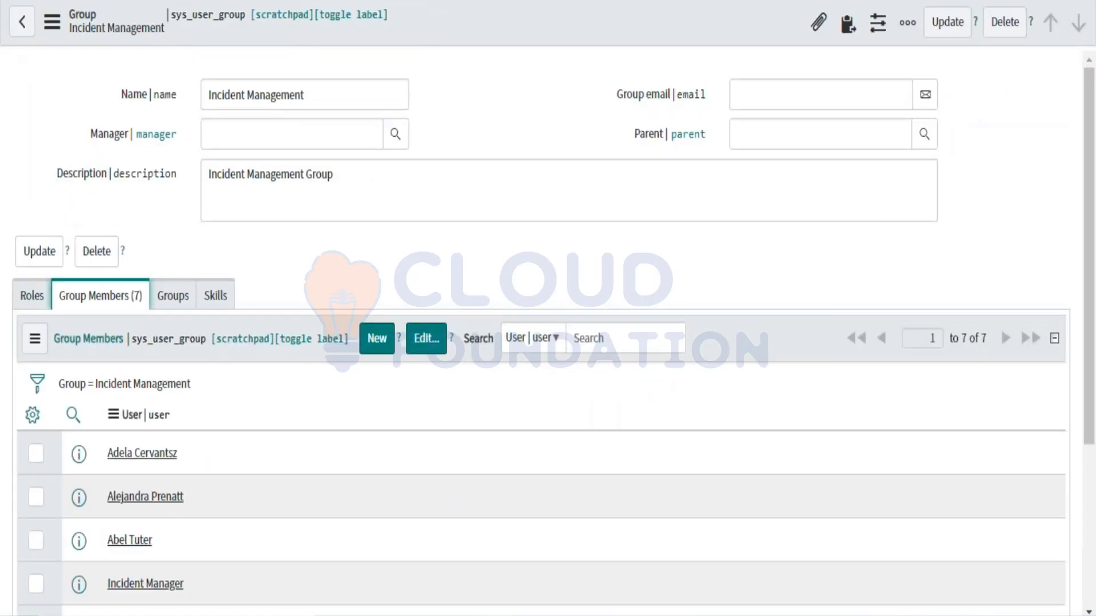
pyautogui.scroll(-4, 42, 49)
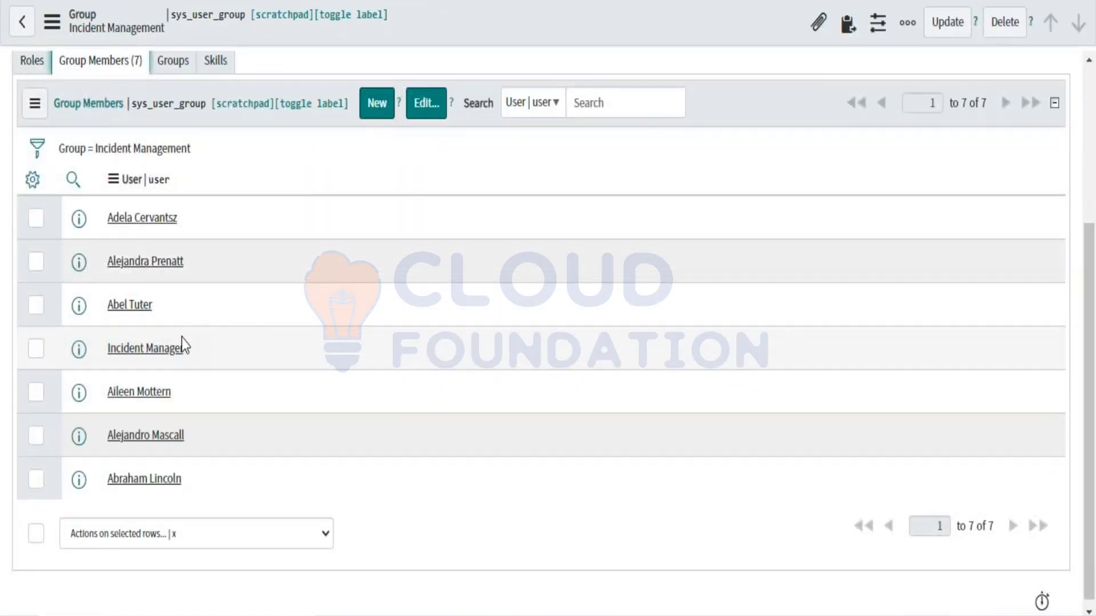
pyautogui.scroll(4, 181, 343)
pyautogui.click(30, 298)
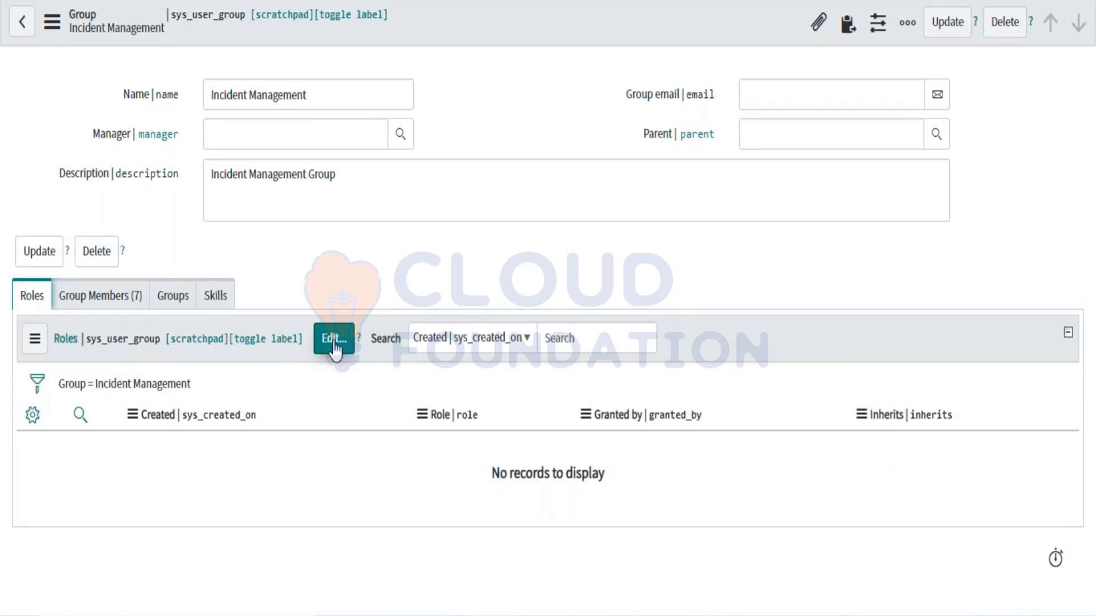
# Step: Add u_accessories_list_user from the Collection to the group's Roles List and save
pyautogui.click(334, 340)
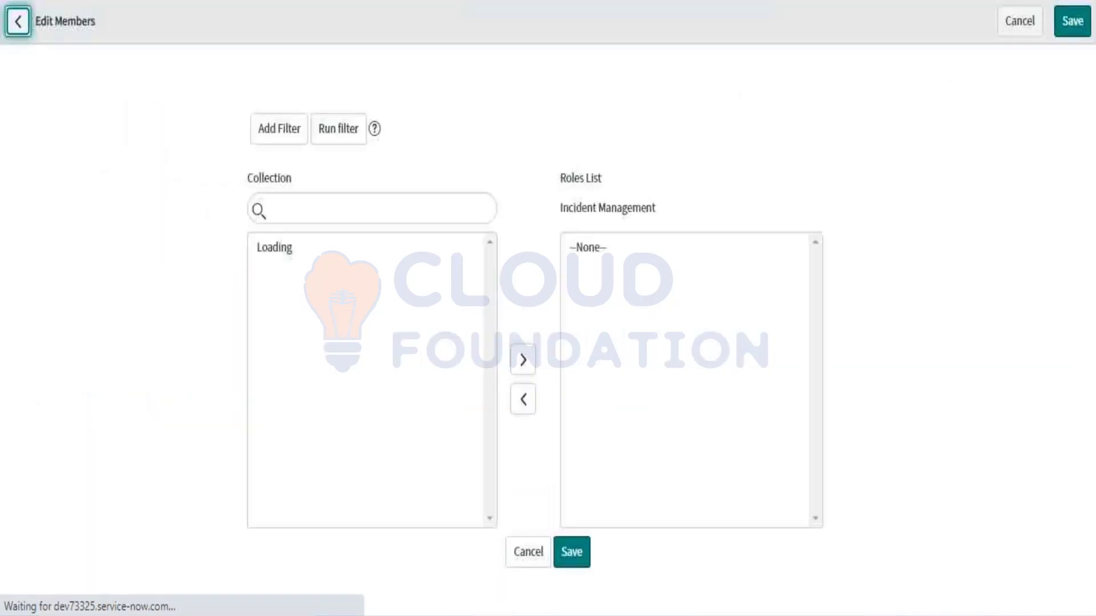
pyautogui.click(318, 217)
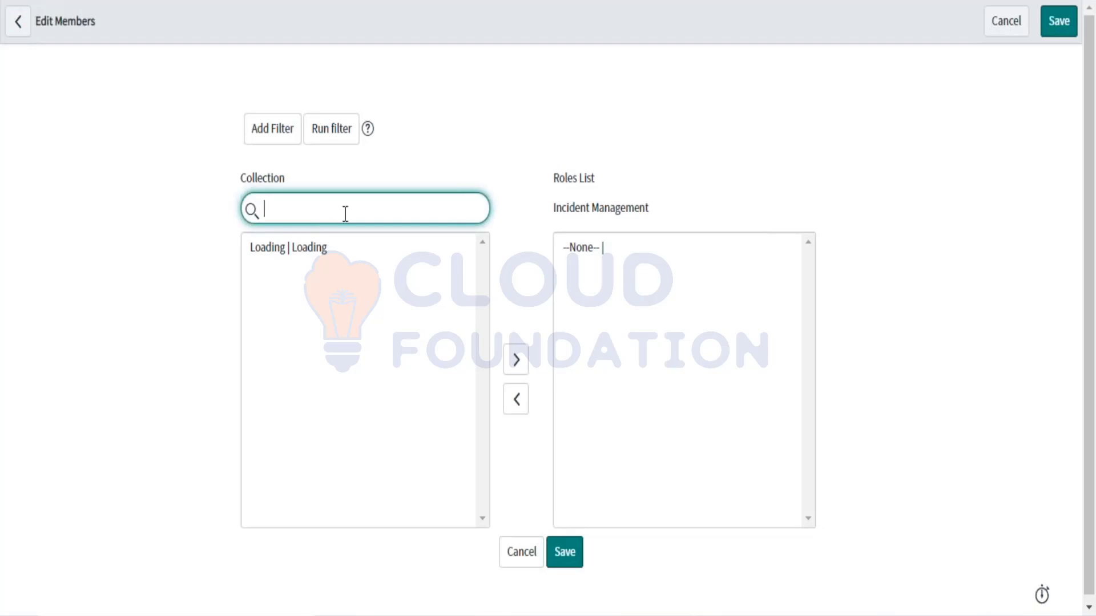
pyautogui.click(289, 260)
pyautogui.hotkey('ctrl', 'v')
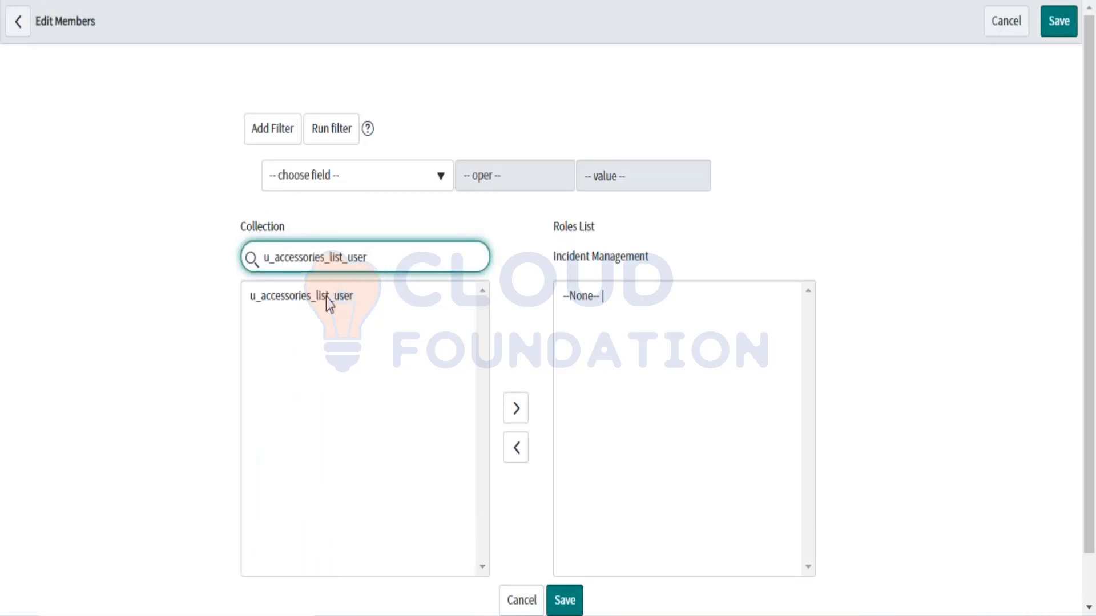
pyautogui.click(326, 297)
pyautogui.click(516, 408)
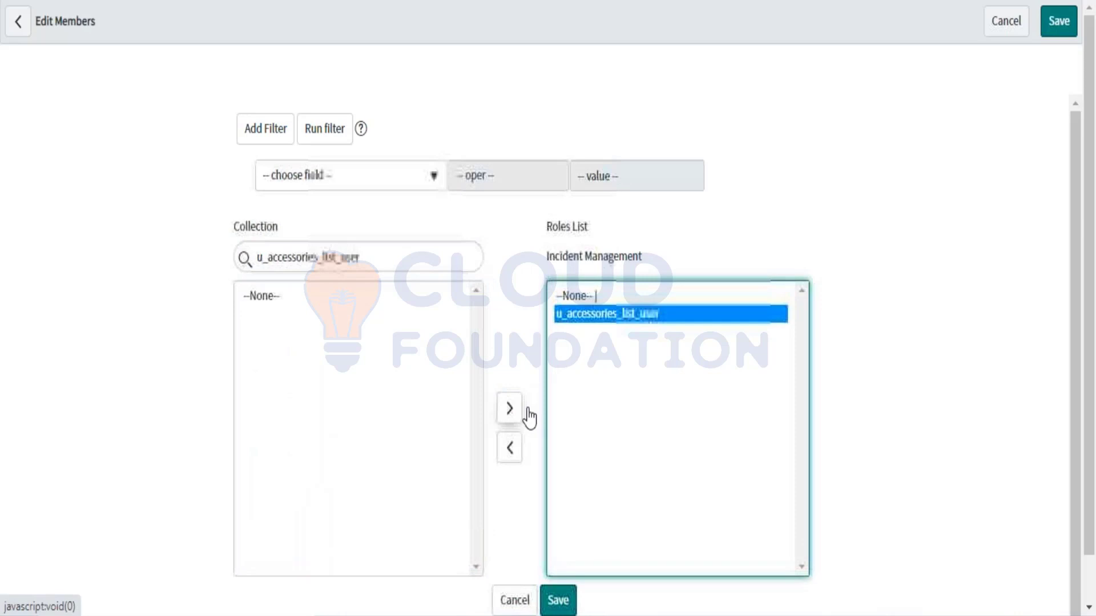
pyautogui.click(562, 602)
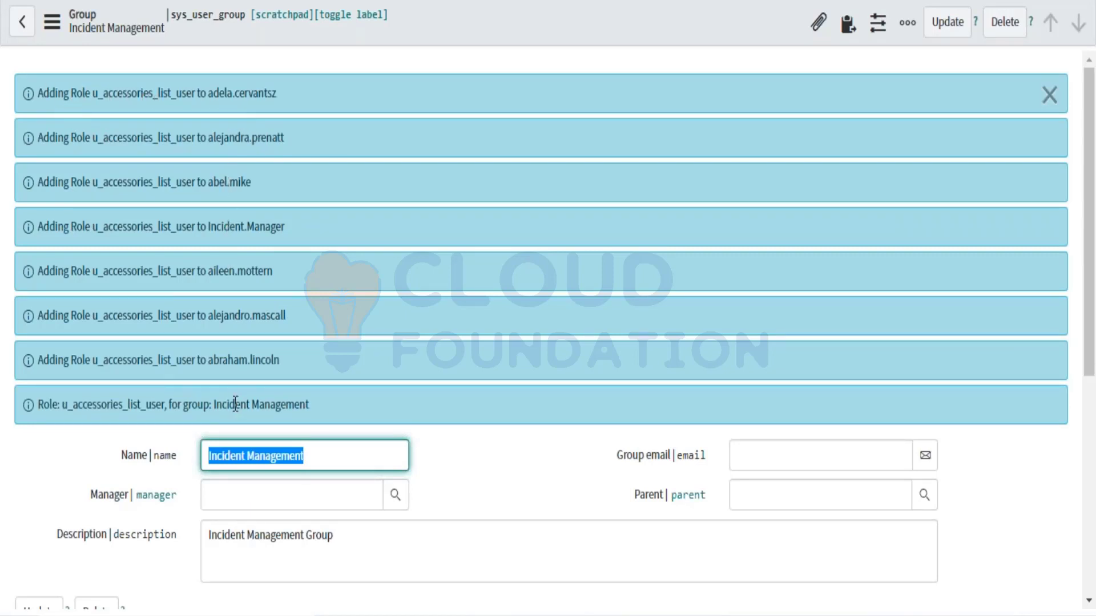
# Step: Show the Incident Management group's seven members and highlight the one to test access with
pyautogui.scroll(-6, 235, 399)
pyautogui.click(131, 265)
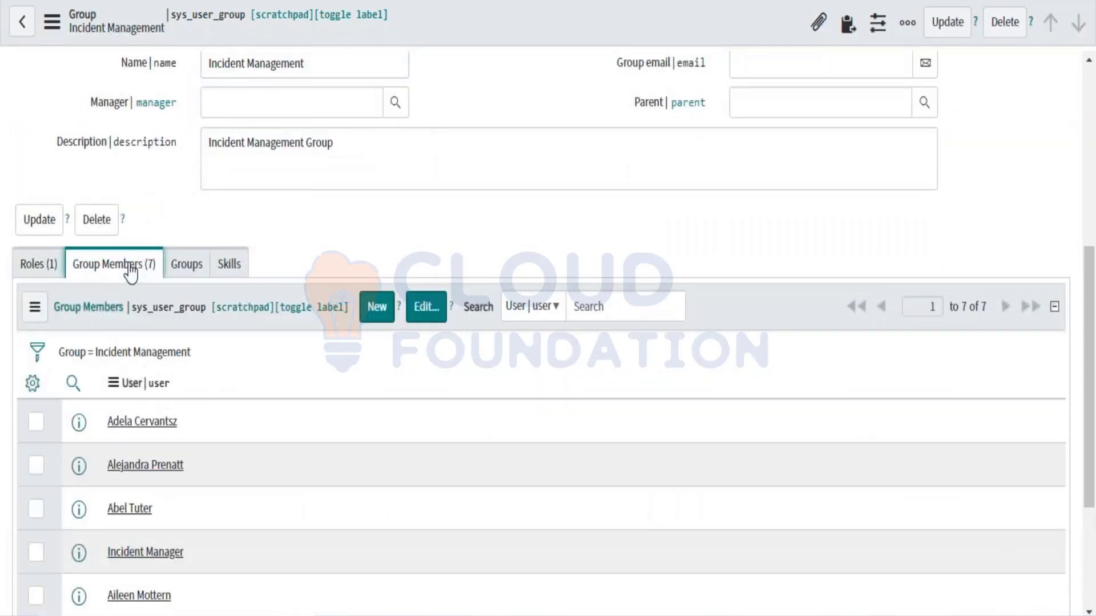
pyautogui.scroll(-2, 214, 432)
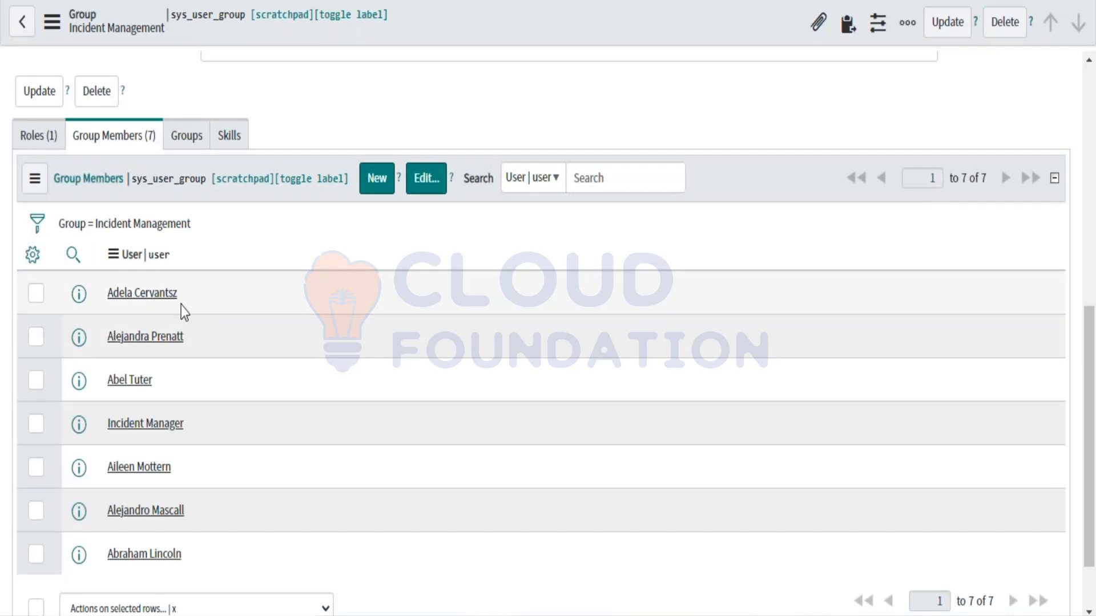
pyautogui.moveTo(180, 305); pyautogui.dragTo(106, 293)
pyautogui.hotkey('ctrl', 'c')
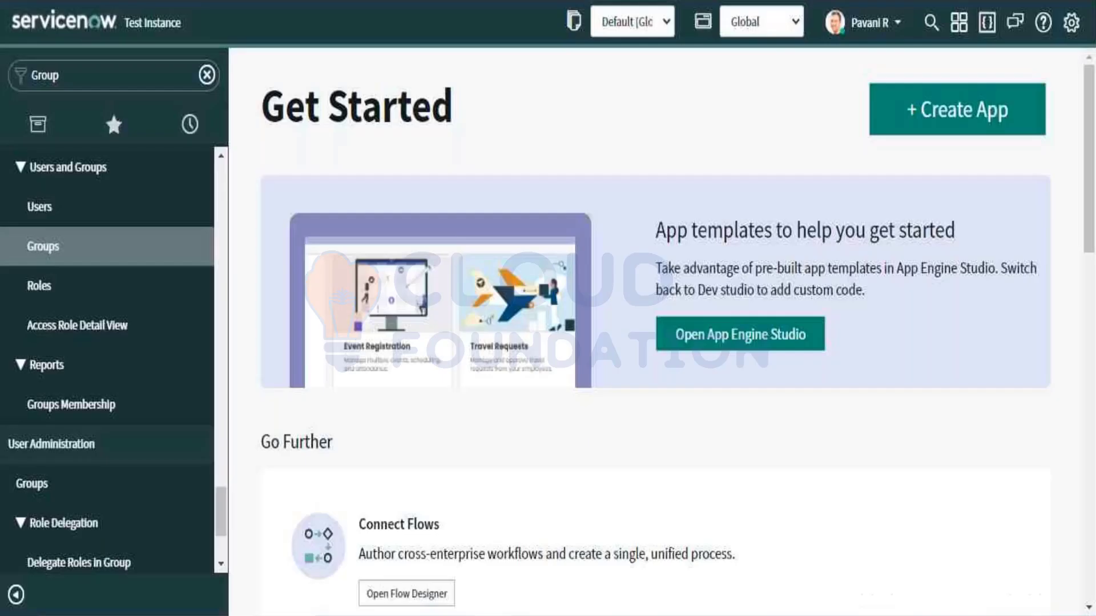
# Step: Impersonate the Incident Management group member copied earlier
pyautogui.click(899, 26)
pyautogui.click(844, 80)
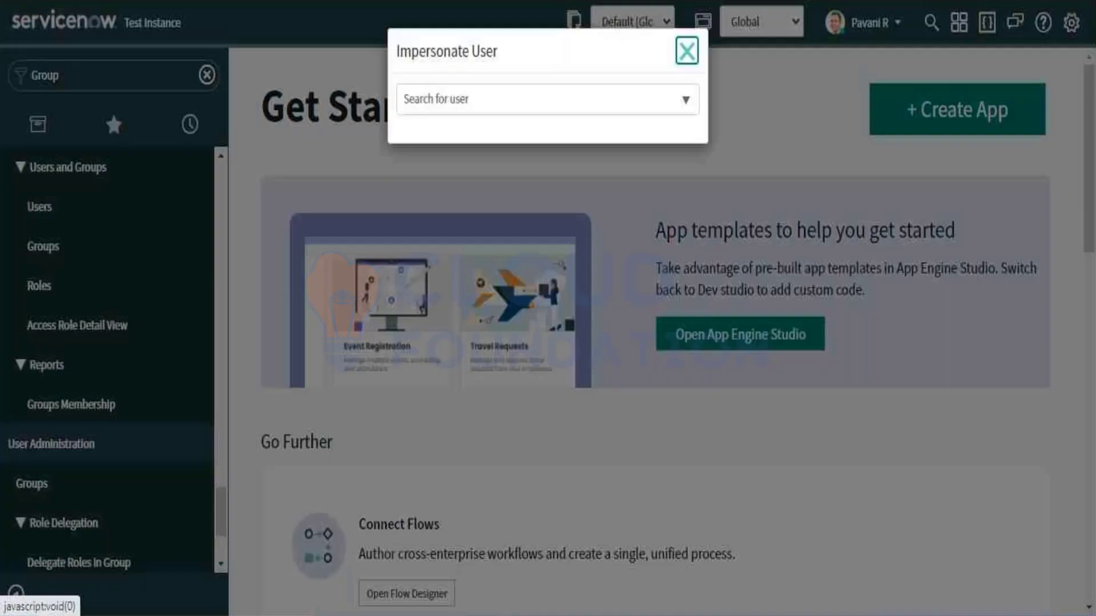
pyautogui.click(439, 101)
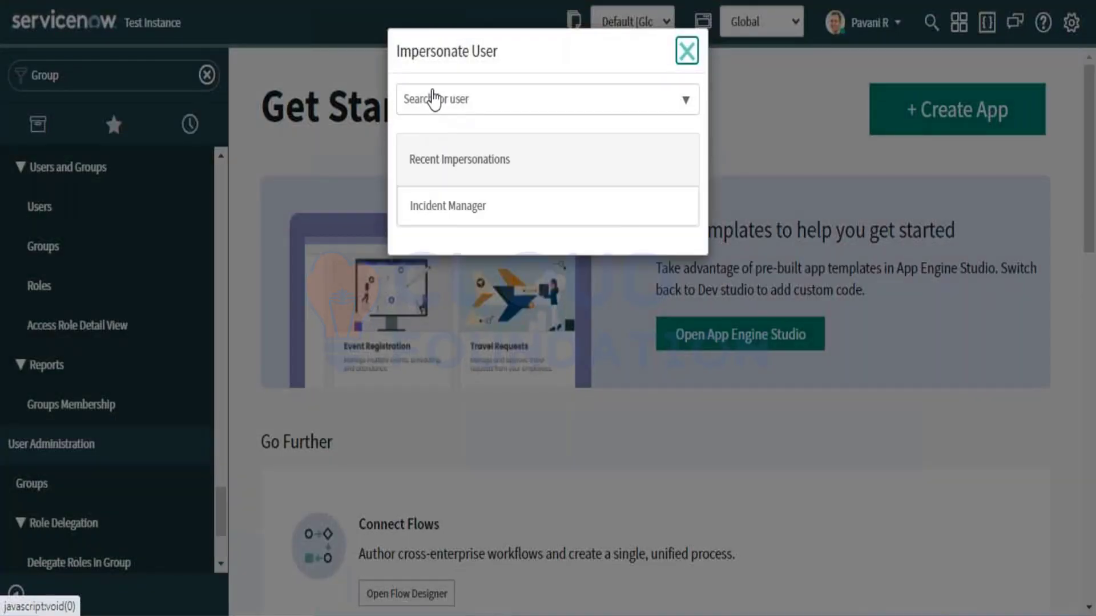
pyautogui.hotkey('ctrl', 'v')
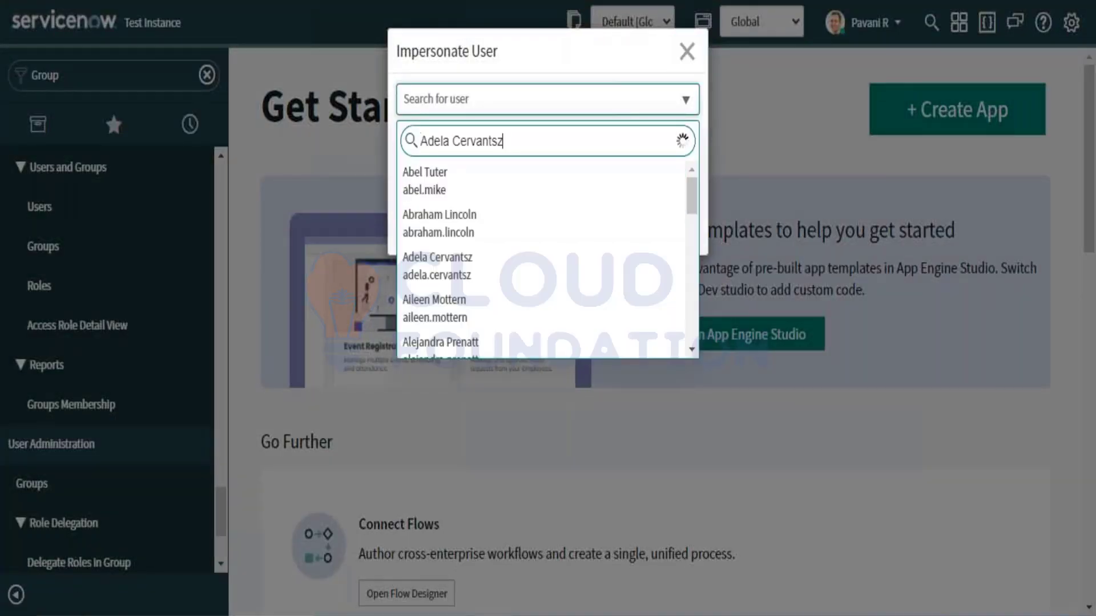
pyautogui.click(455, 191)
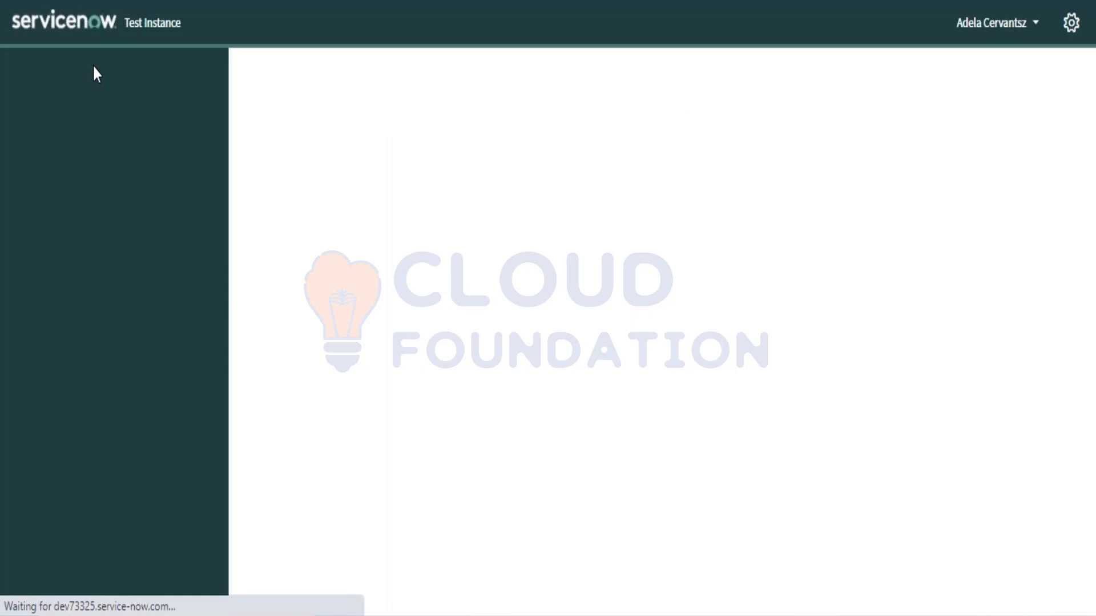
# Step: Filter the navigator by 'Access', dismiss the update reminder, and go to Accessories Lists
pyautogui.click(80, 85)
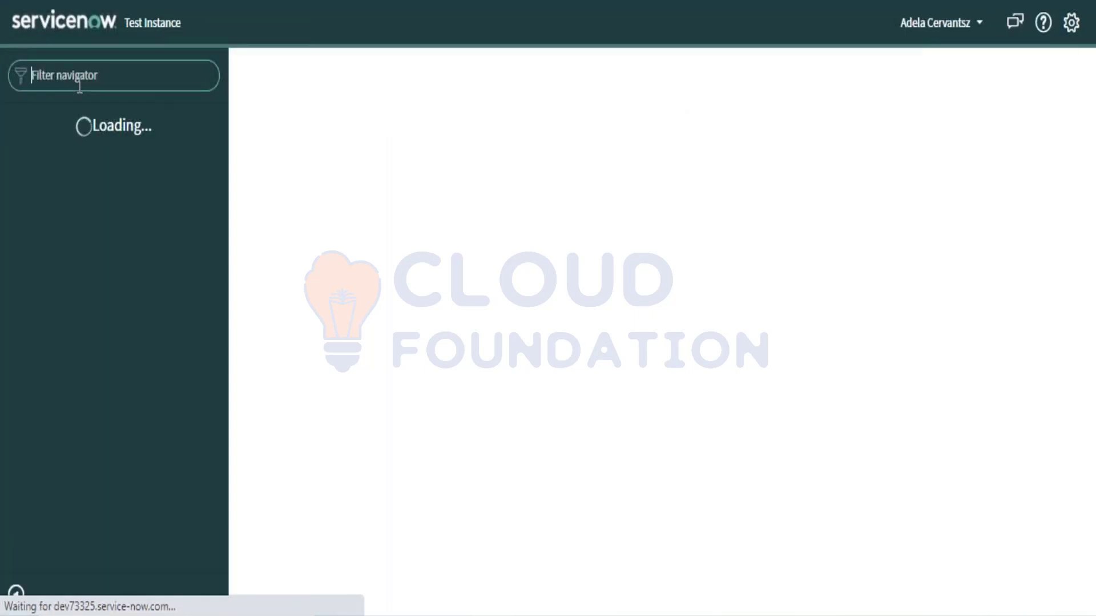
pyautogui.write('Access')
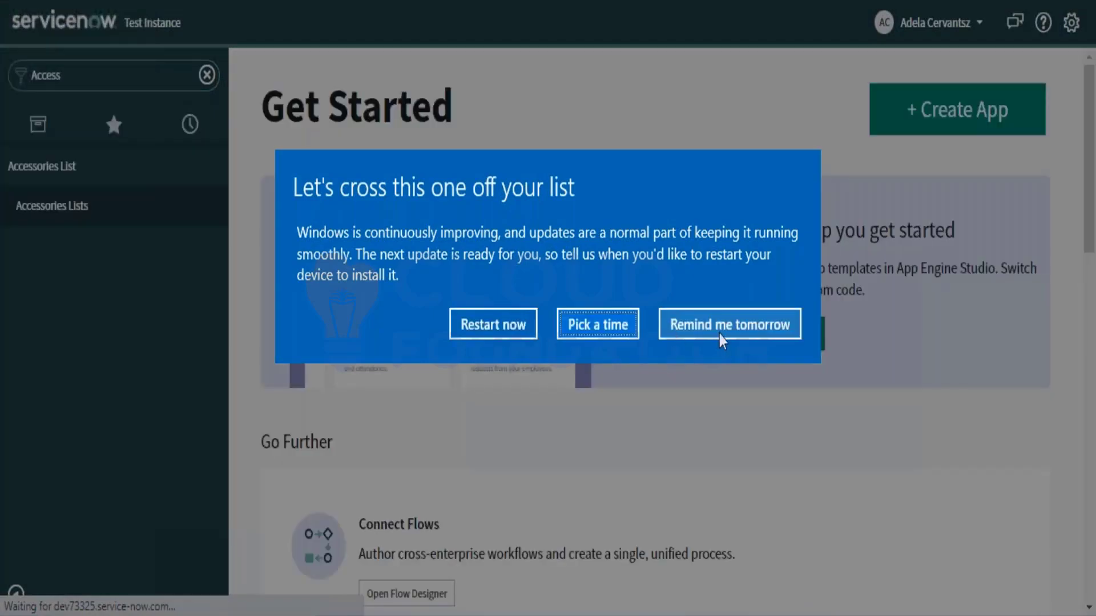
pyautogui.click(721, 337)
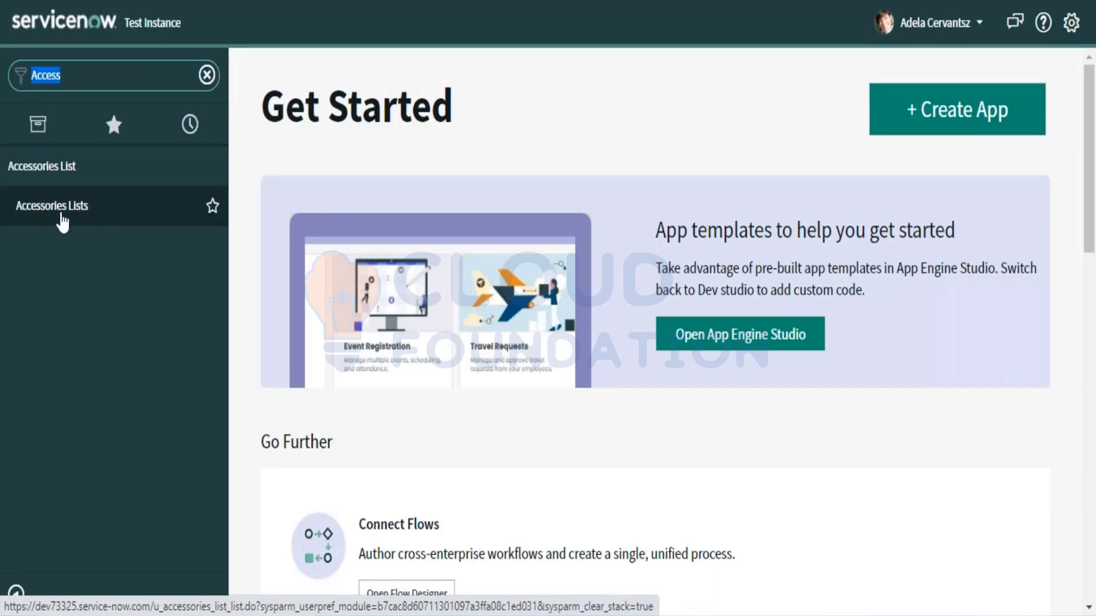
pyautogui.click(61, 216)
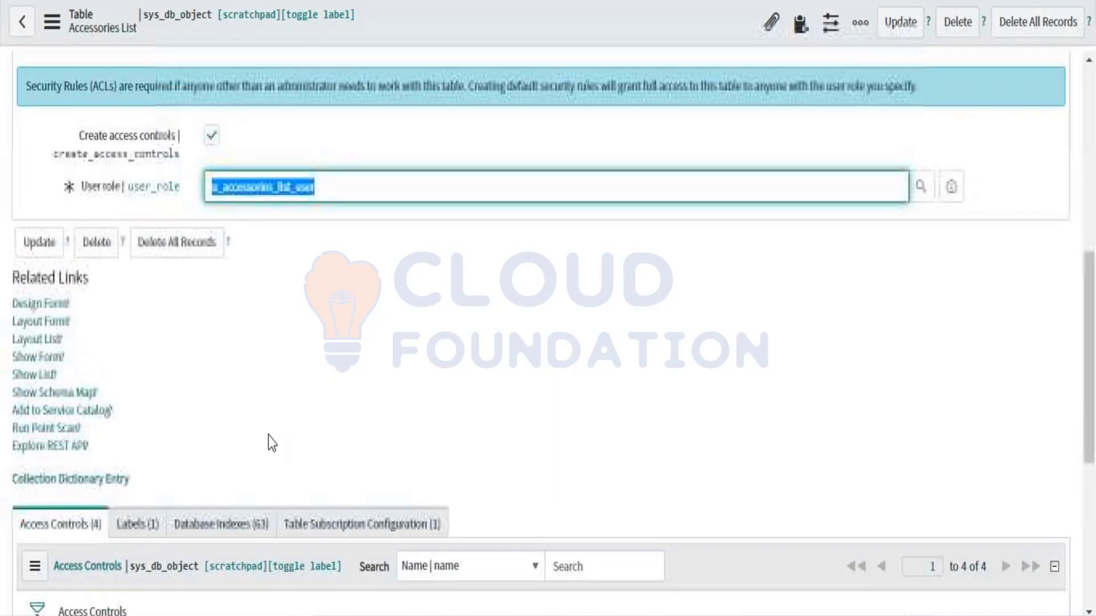
# Step: Review the table's Application Access settings and the role required on the Controls tab
pyautogui.scroll(5, 269, 436)
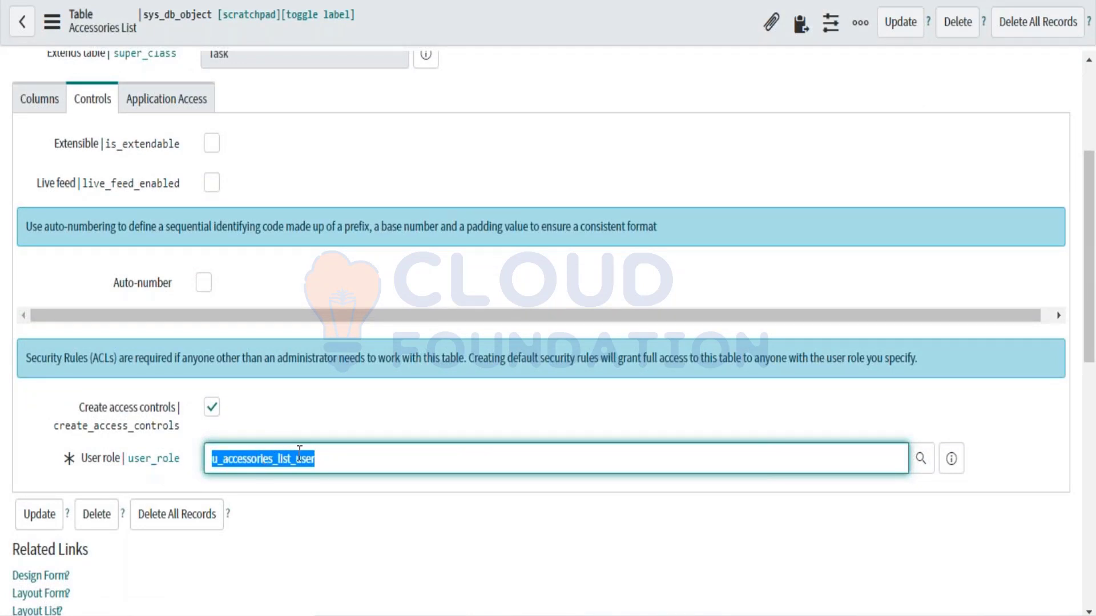
pyautogui.click(165, 129)
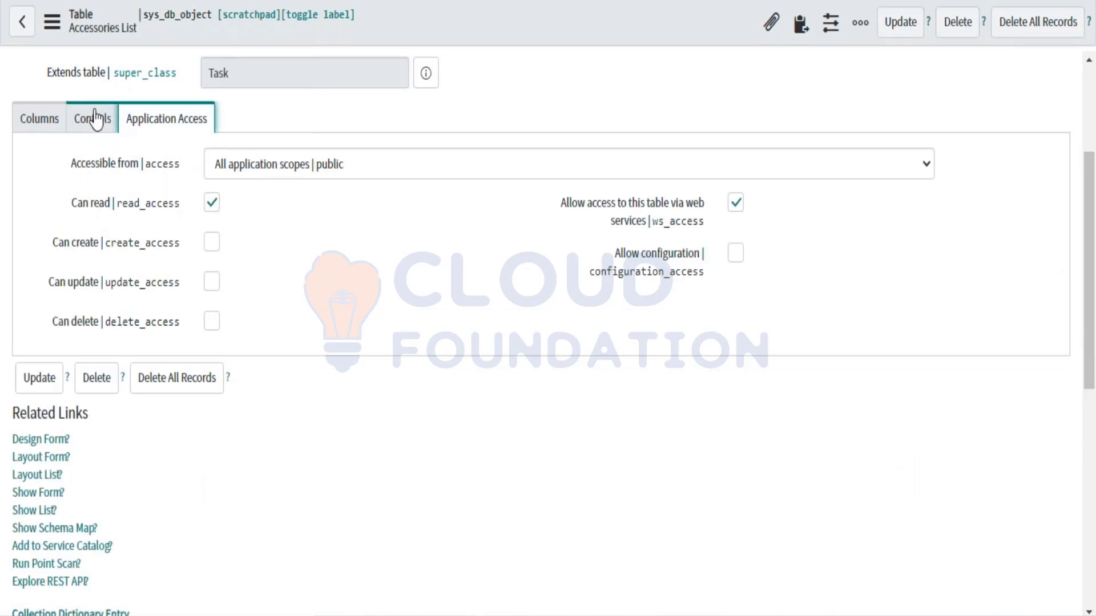
pyautogui.click(96, 120)
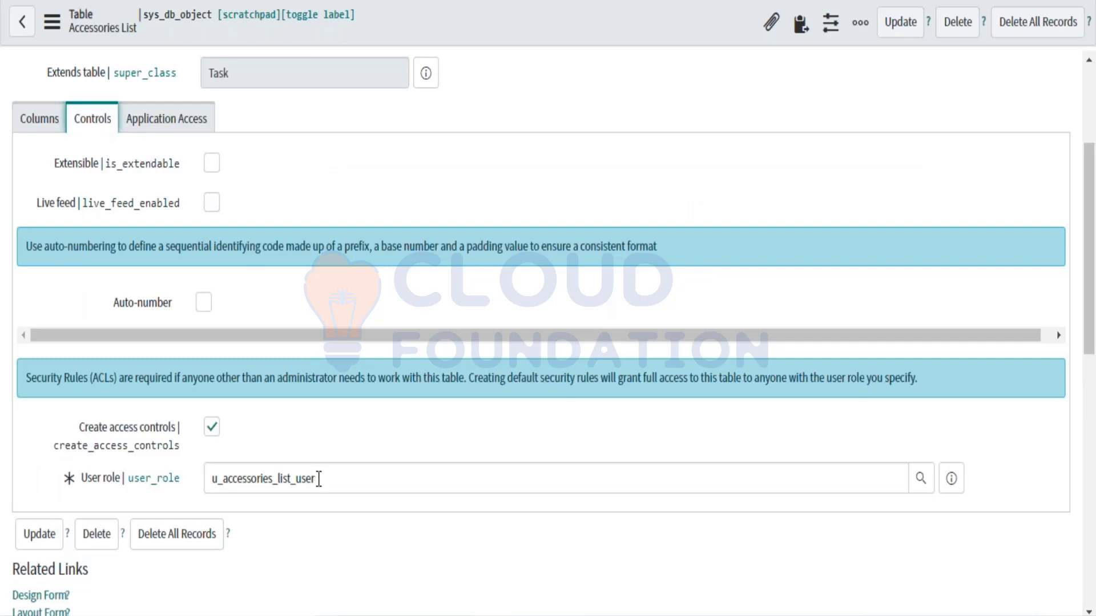
pyautogui.moveTo(317, 478); pyautogui.dragTo(207, 478)
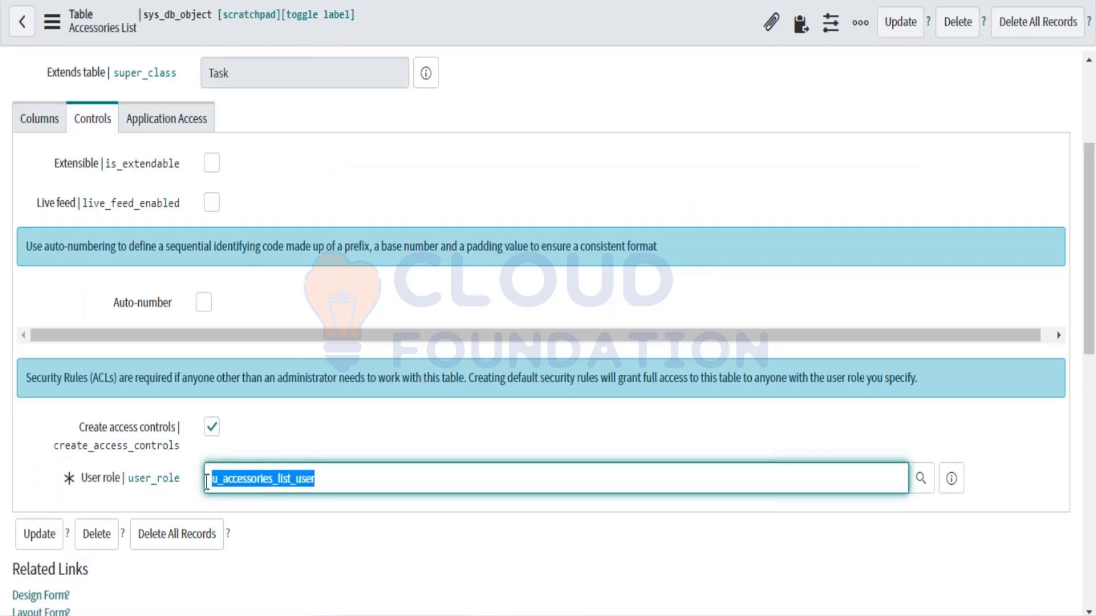
pyautogui.click(324, 485)
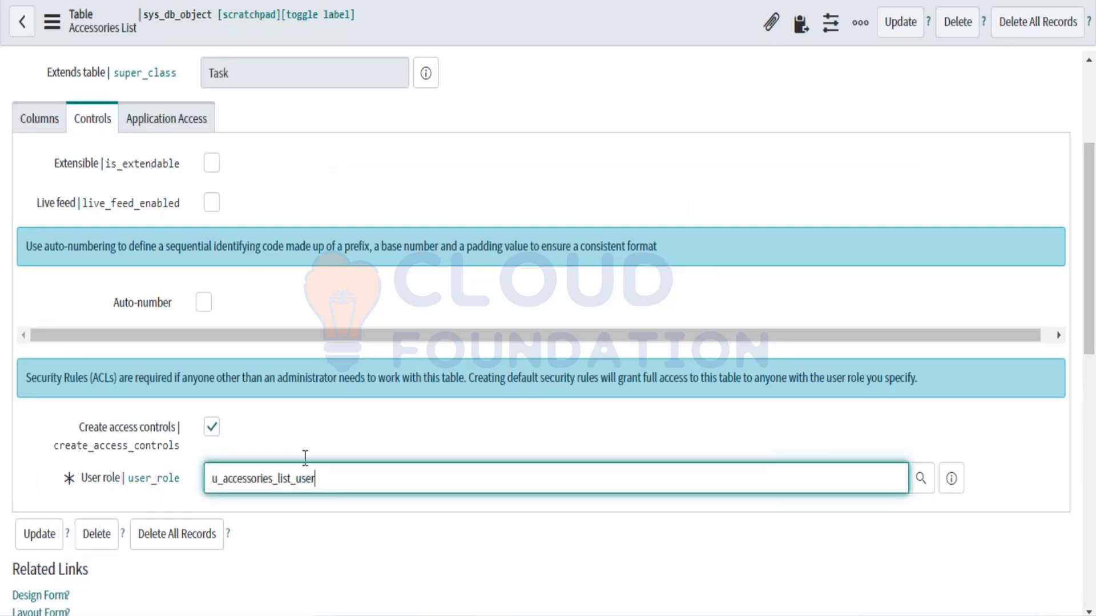
# Step: Recheck the Application Access settings, then go to the Accessories Lists module
pyautogui.scroll(3, 244, 306)
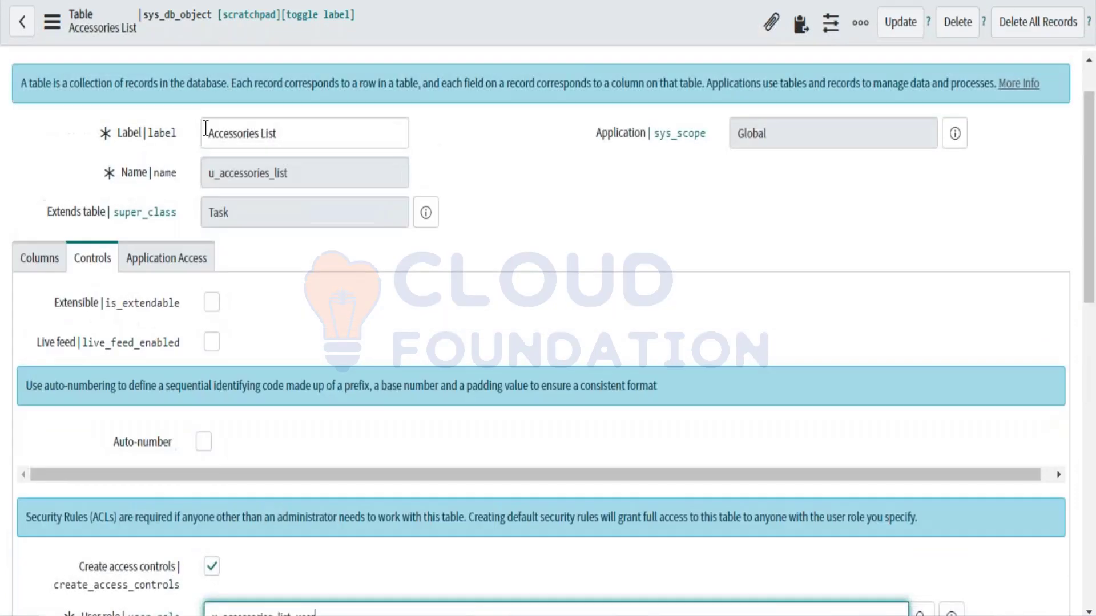
pyautogui.moveTo(207, 133); pyautogui.dragTo(295, 139)
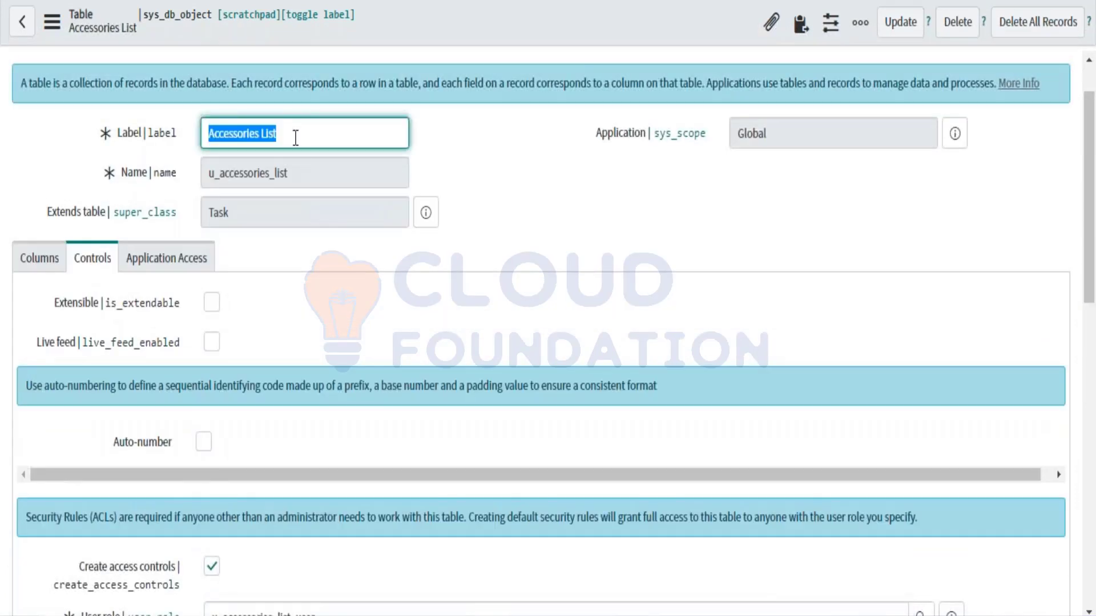
pyautogui.scroll(-2, 228, 149)
pyautogui.click(171, 153)
pyautogui.moveTo(83, 247)
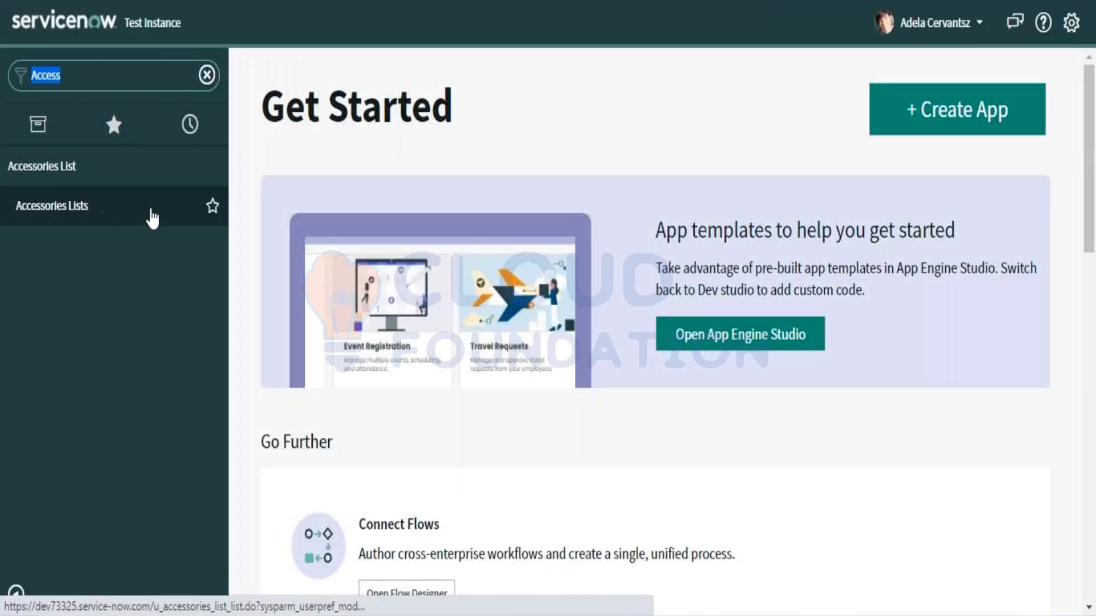
pyautogui.click(44, 213)
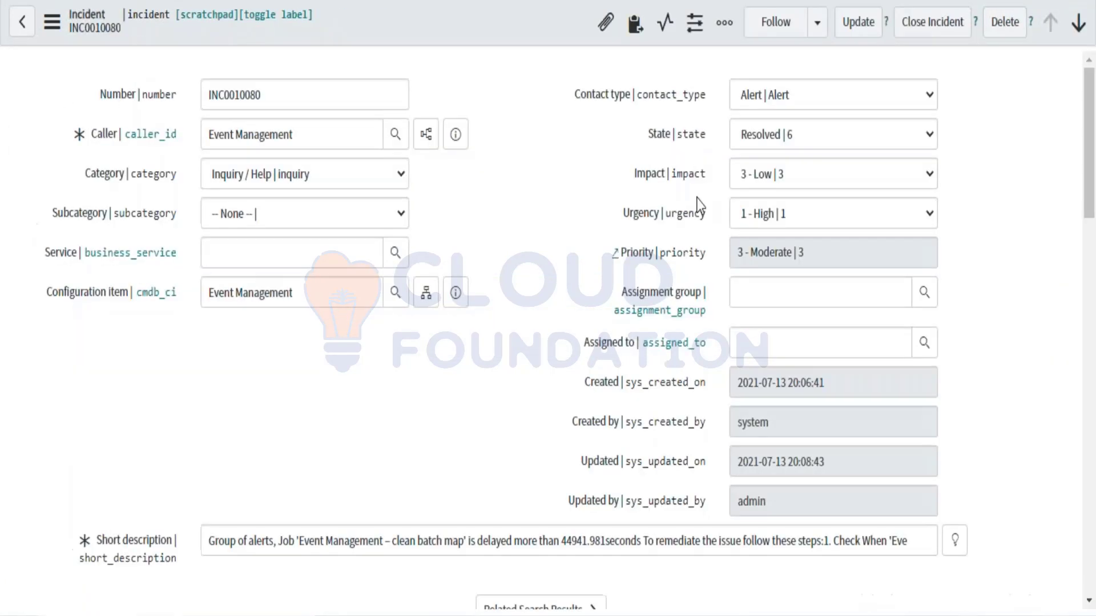
# Step: Point out the incident's Assignment group and Assigned to fields and their labels
pyautogui.scroll(-1, 742, 228)
pyautogui.click(770, 237)
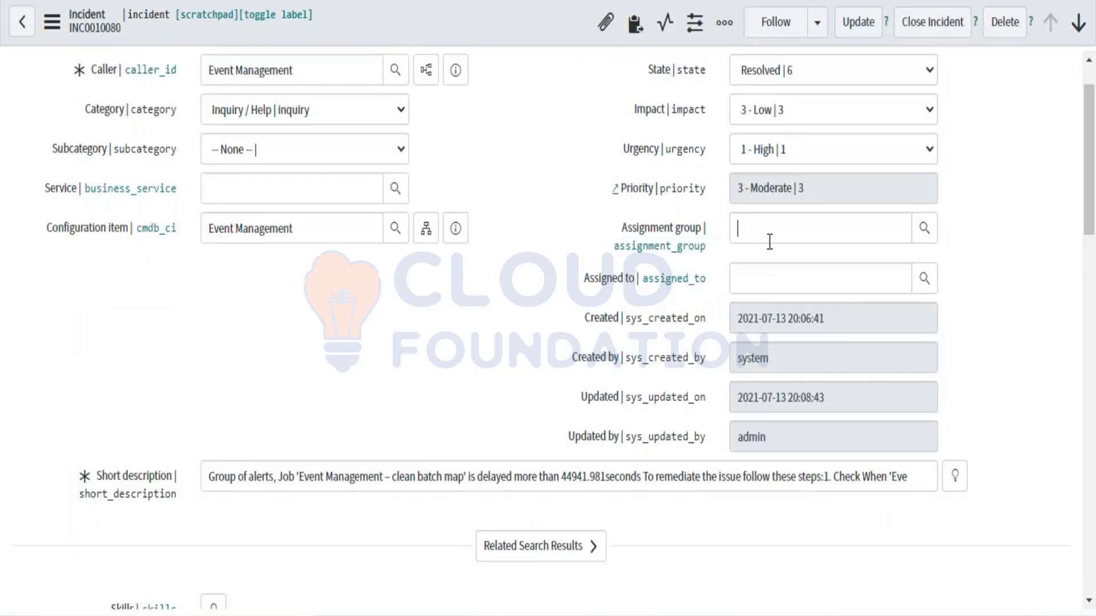
pyautogui.click(759, 272)
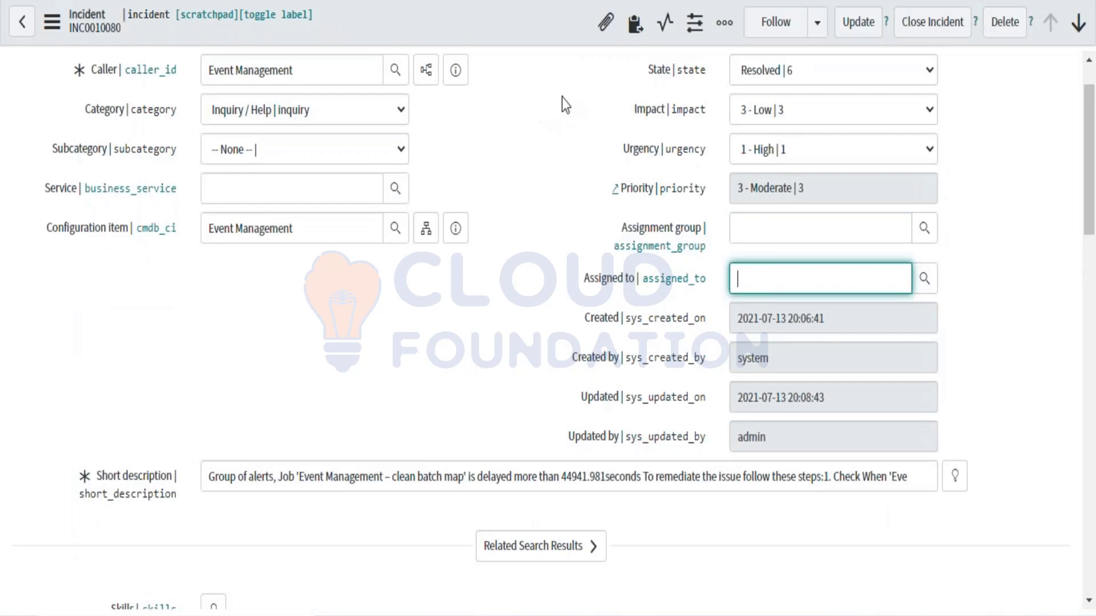
pyautogui.click(749, 232)
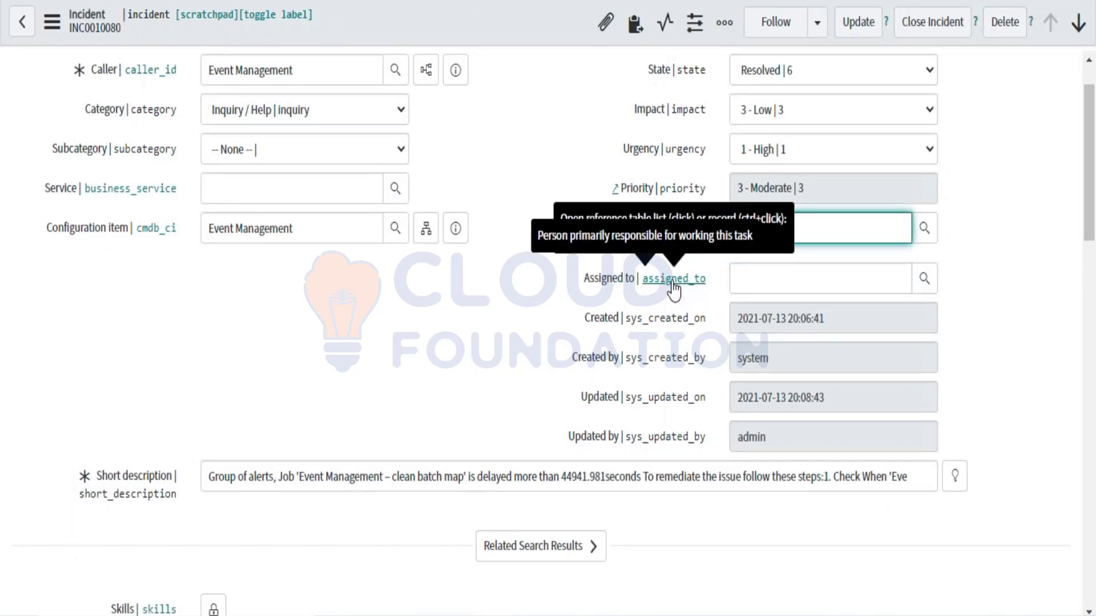
pyautogui.click(744, 278)
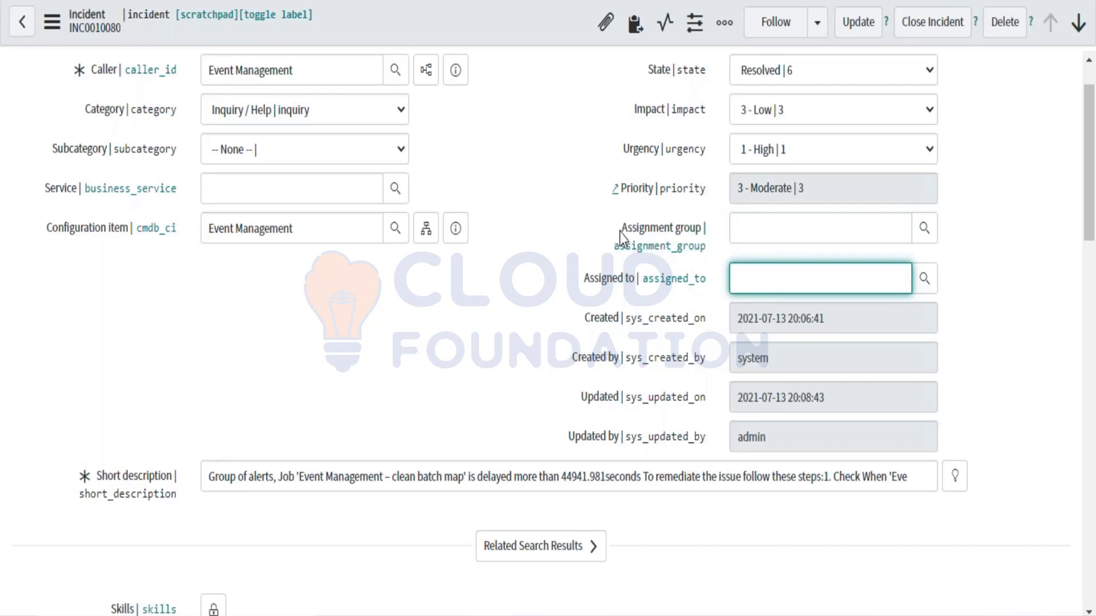
pyautogui.moveTo(619, 228); pyautogui.dragTo(708, 230)
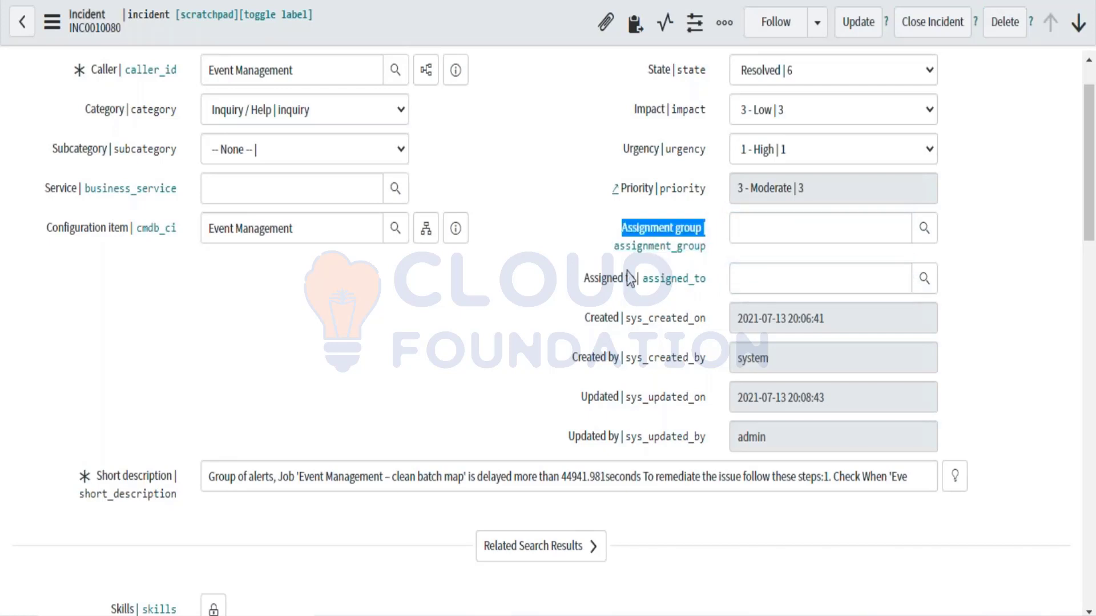
pyautogui.moveTo(626, 290); pyautogui.dragTo(704, 289)
pyautogui.tripleClick(704, 289)
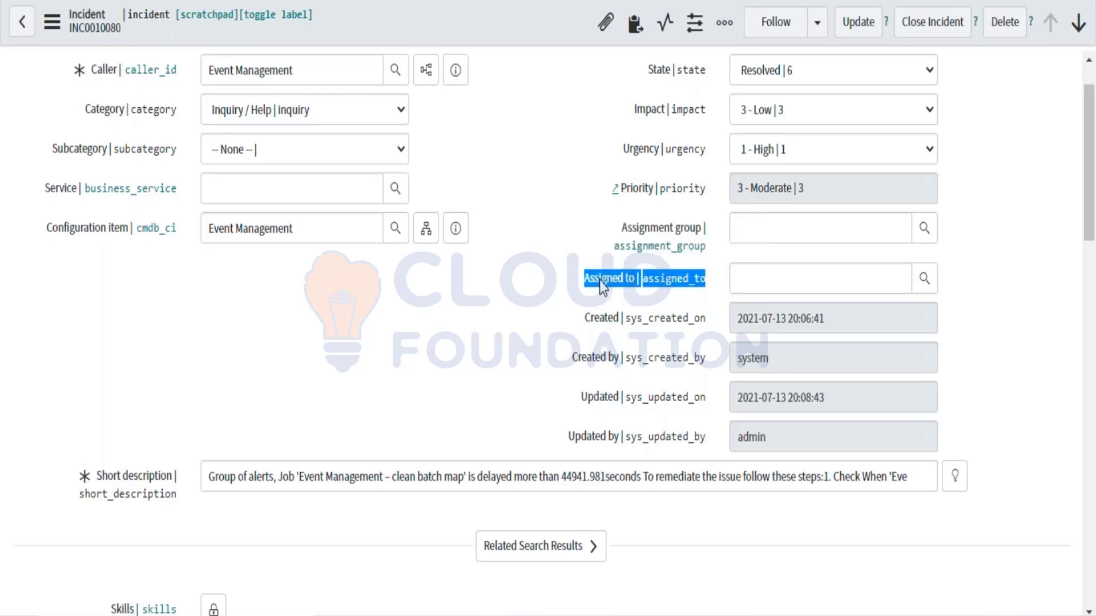
pyautogui.click(744, 236)
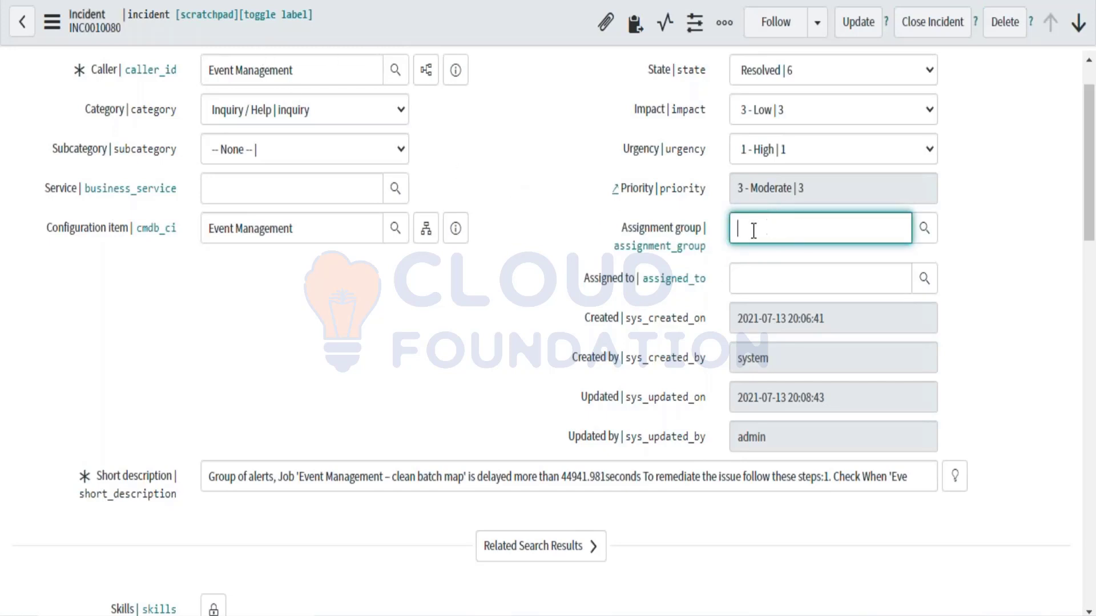
pyautogui.click(746, 276)
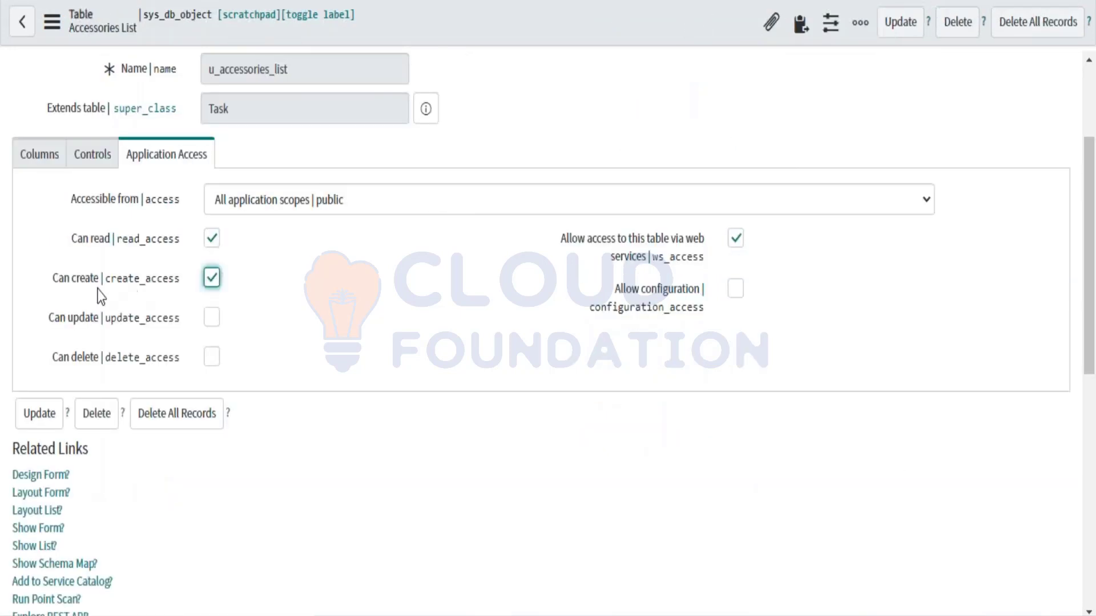
# Step: Enable Can update and Can delete for Accessories List, then review the User role on Controls
pyautogui.click(212, 318)
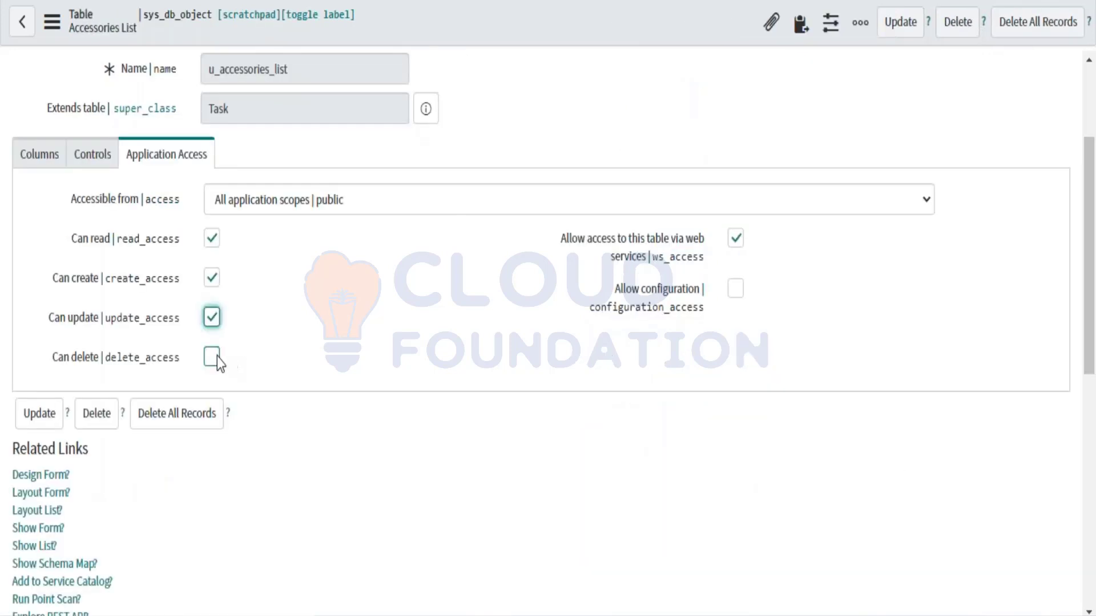
pyautogui.click(217, 357)
pyautogui.click(78, 165)
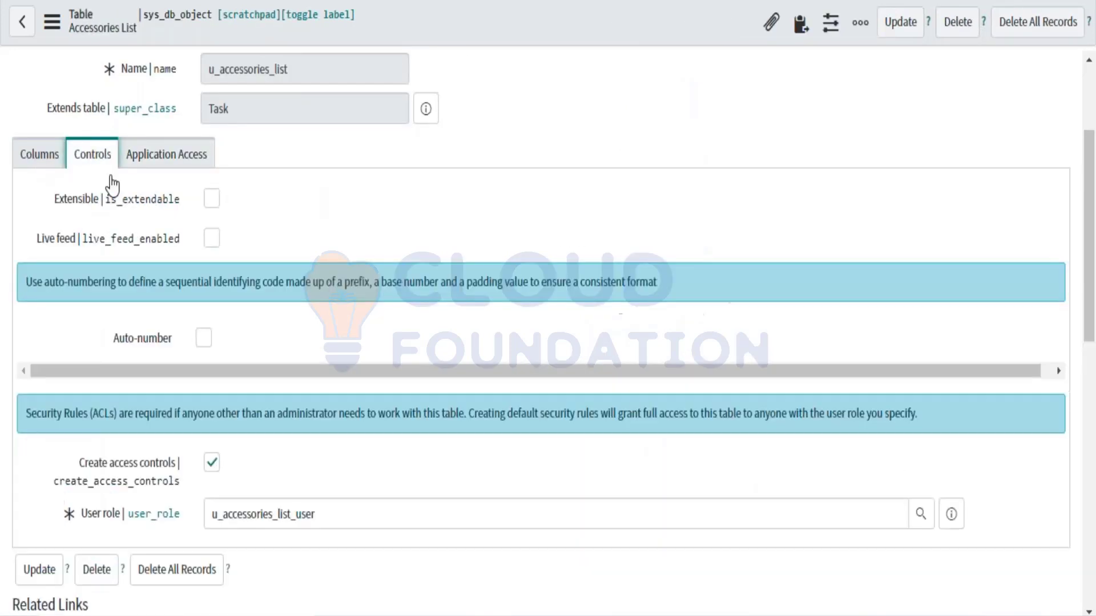
pyautogui.doubleClick(327, 514)
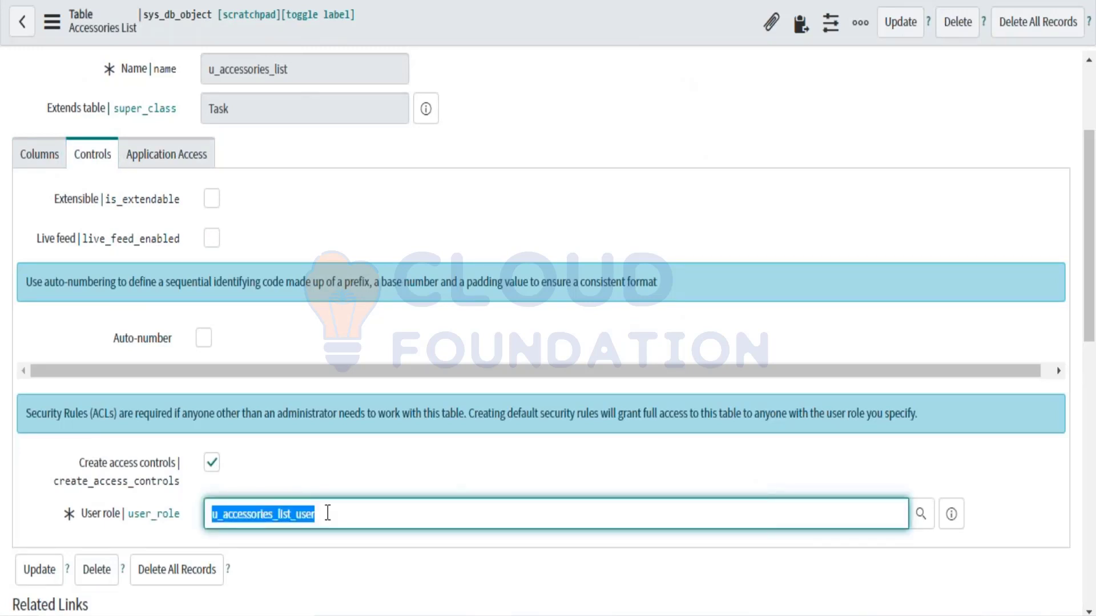
pyautogui.click(343, 520)
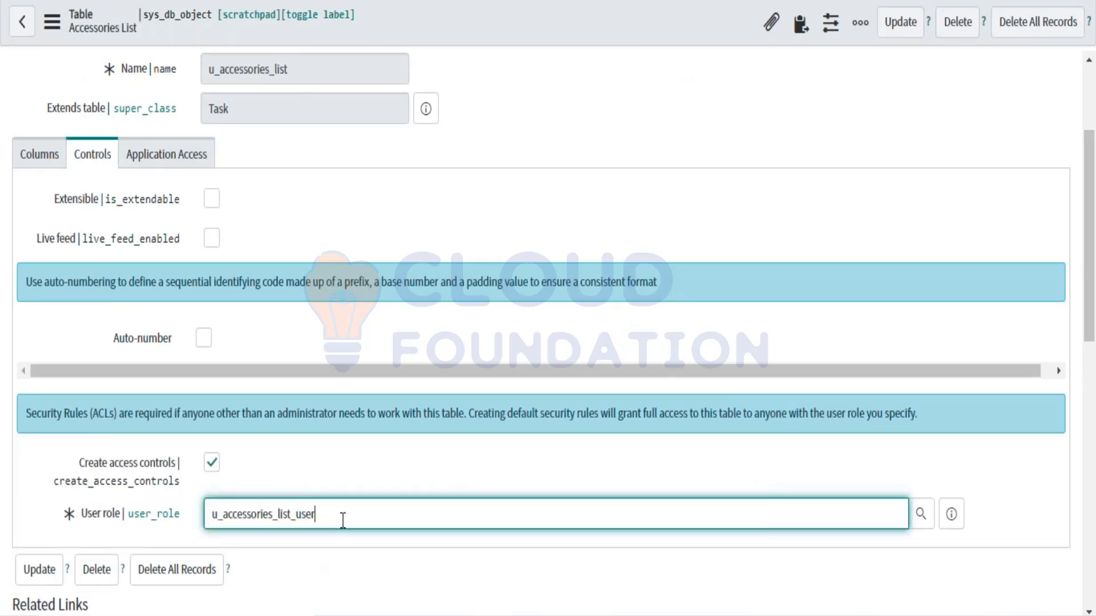
pyautogui.click(162, 155)
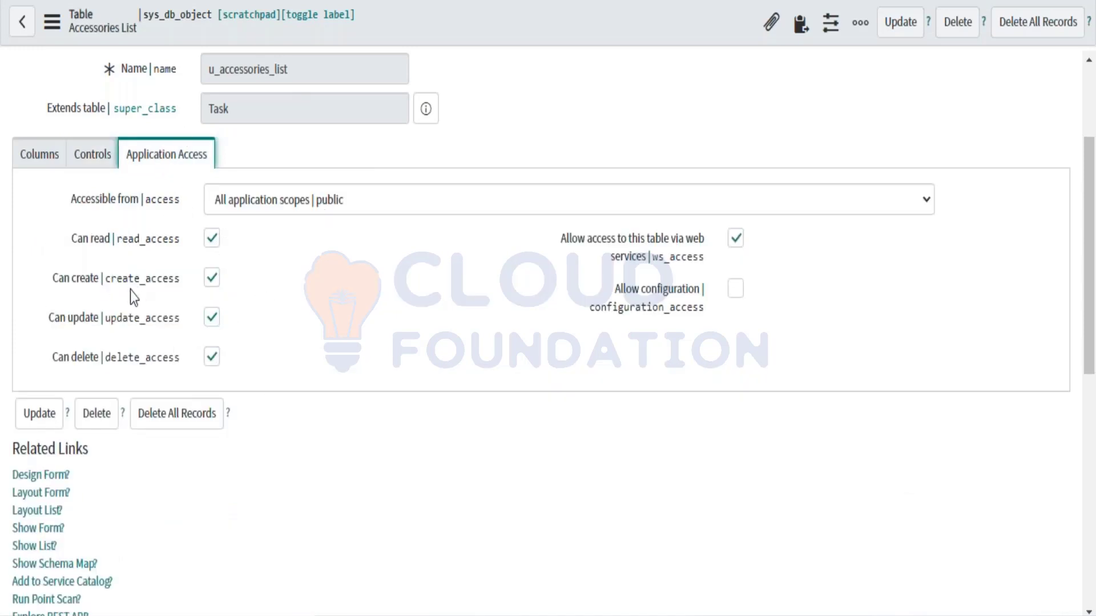
pyautogui.click(101, 152)
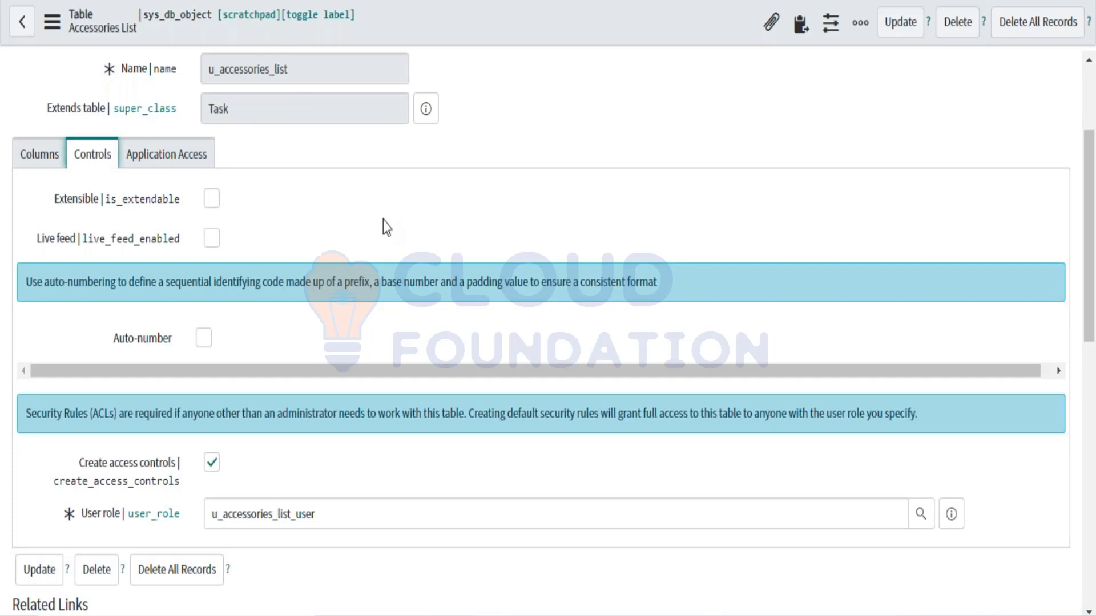
pyautogui.scroll(3, 382, 222)
pyautogui.scroll(-1, 383, 223)
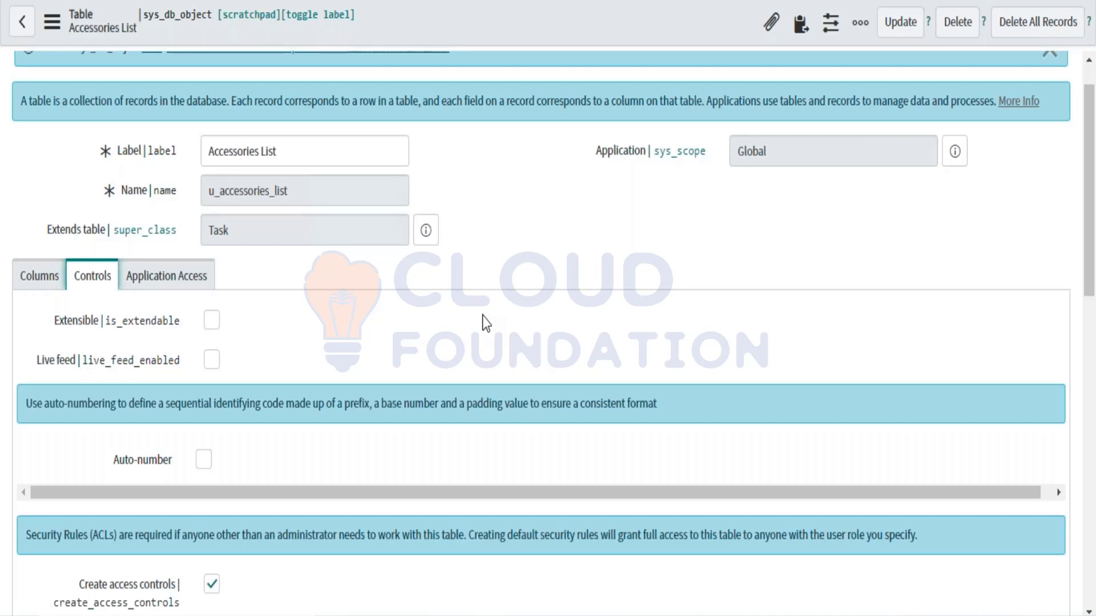
pyautogui.scroll(-2, 482, 316)
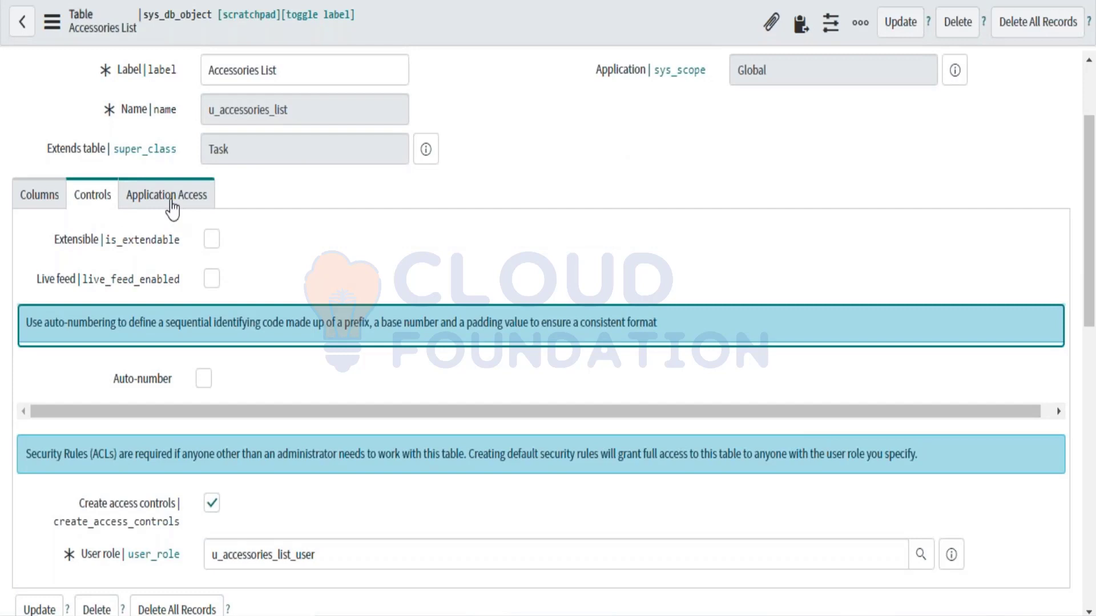
pyautogui.click(170, 202)
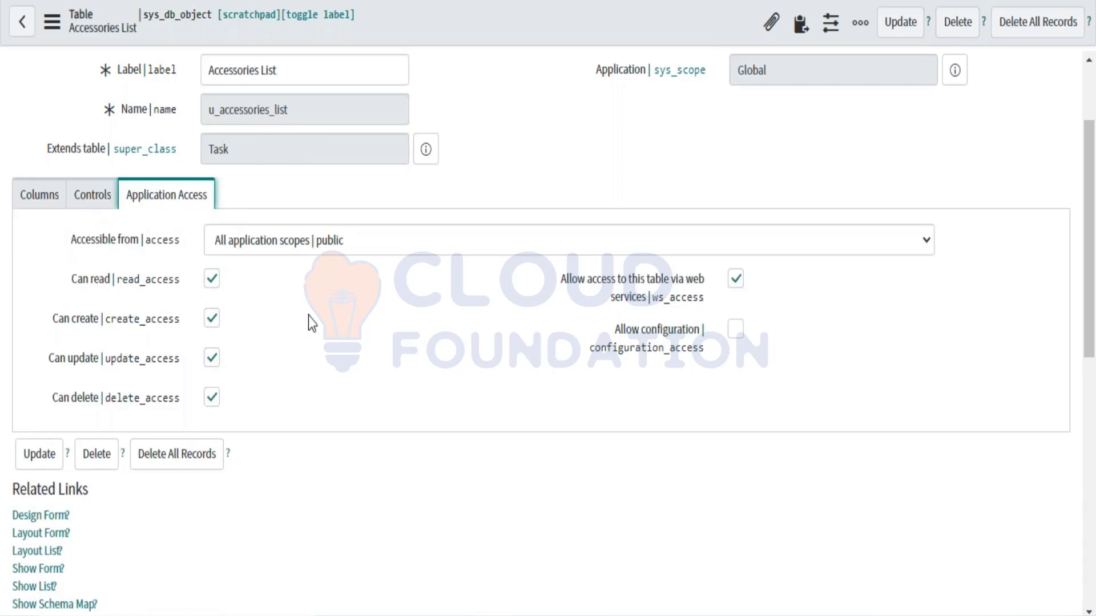
pyautogui.click(80, 197)
pyautogui.scroll(-1, 95, 217)
pyautogui.scroll(-2, 215, 399)
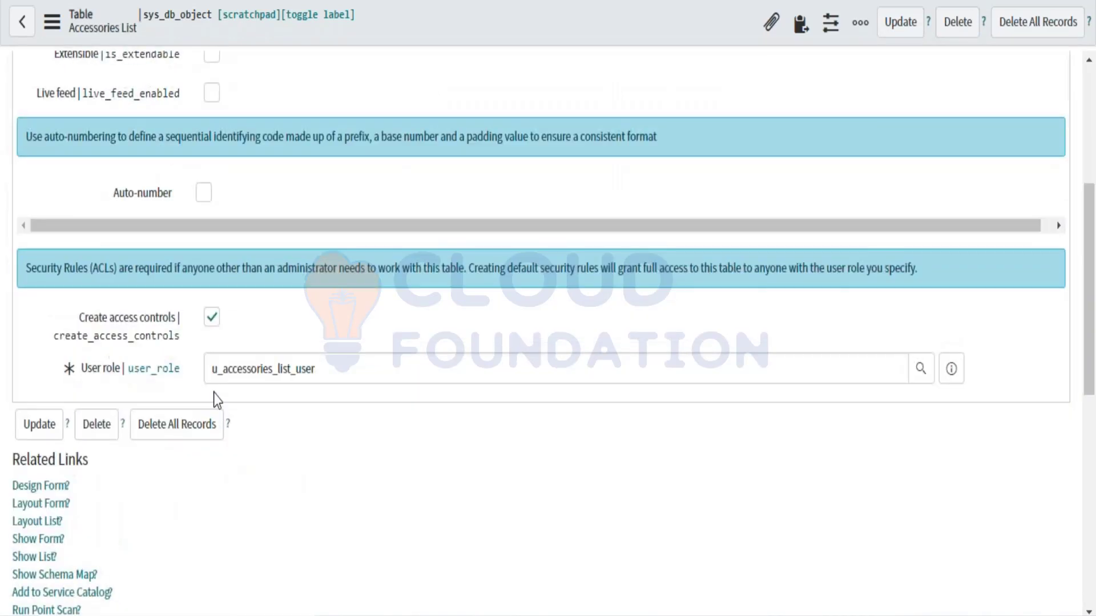
pyautogui.moveTo(210, 371); pyautogui.dragTo(355, 396)
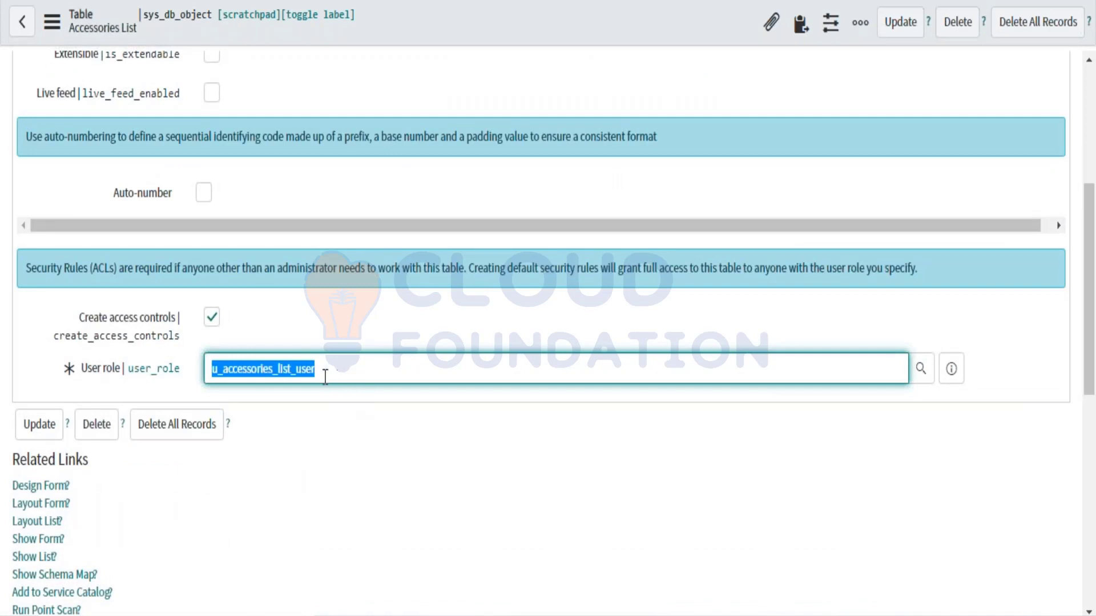
pyautogui.scroll(5, 219, 379)
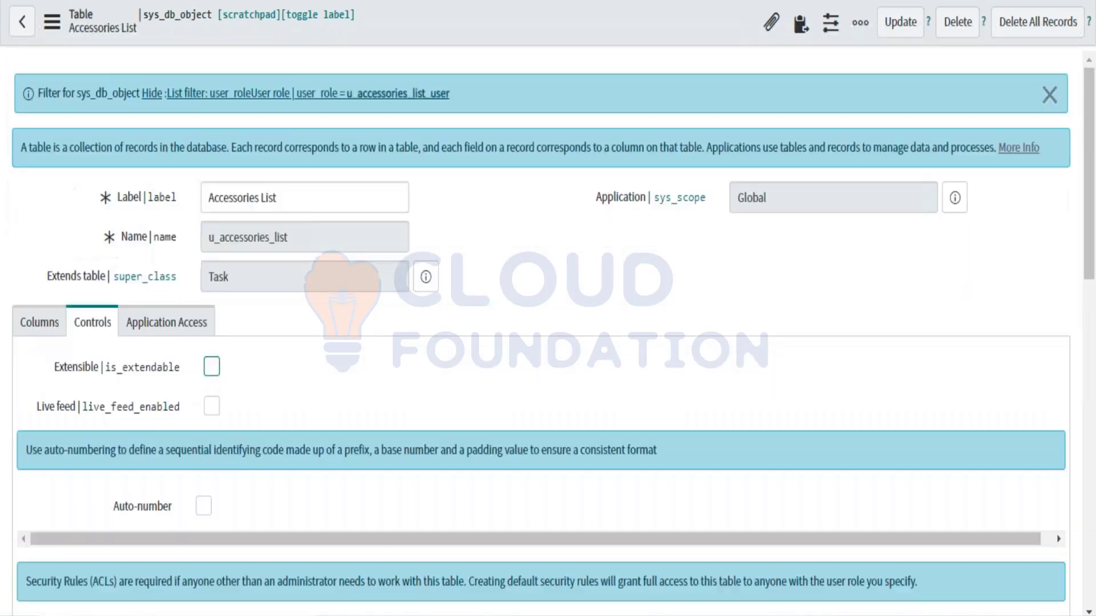
pyautogui.scroll(-4, 278, 467)
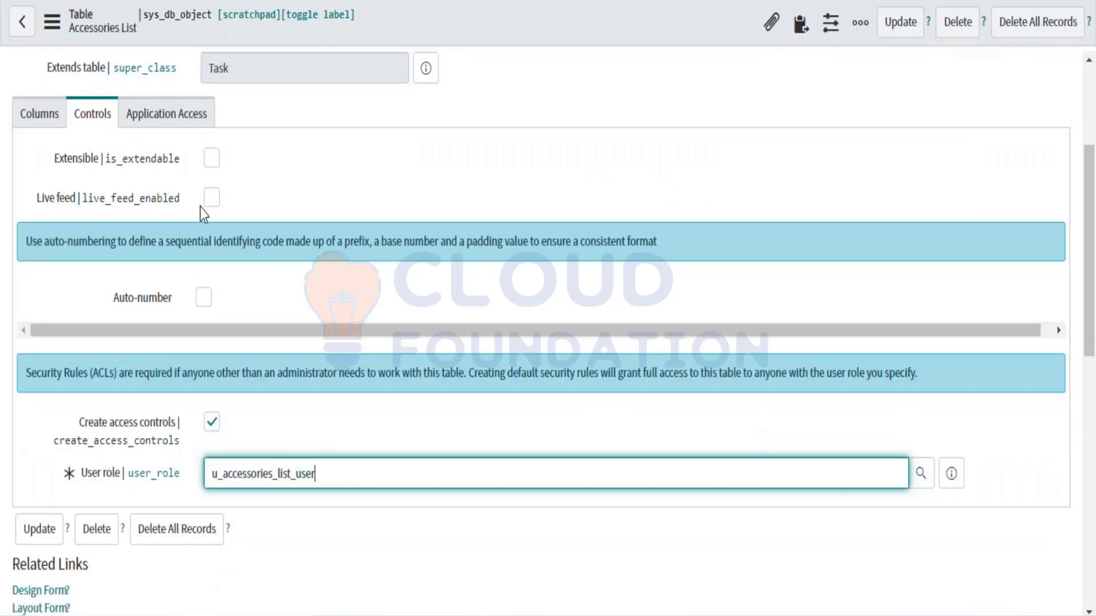
pyautogui.scroll(3, 201, 213)
pyautogui.click(177, 200)
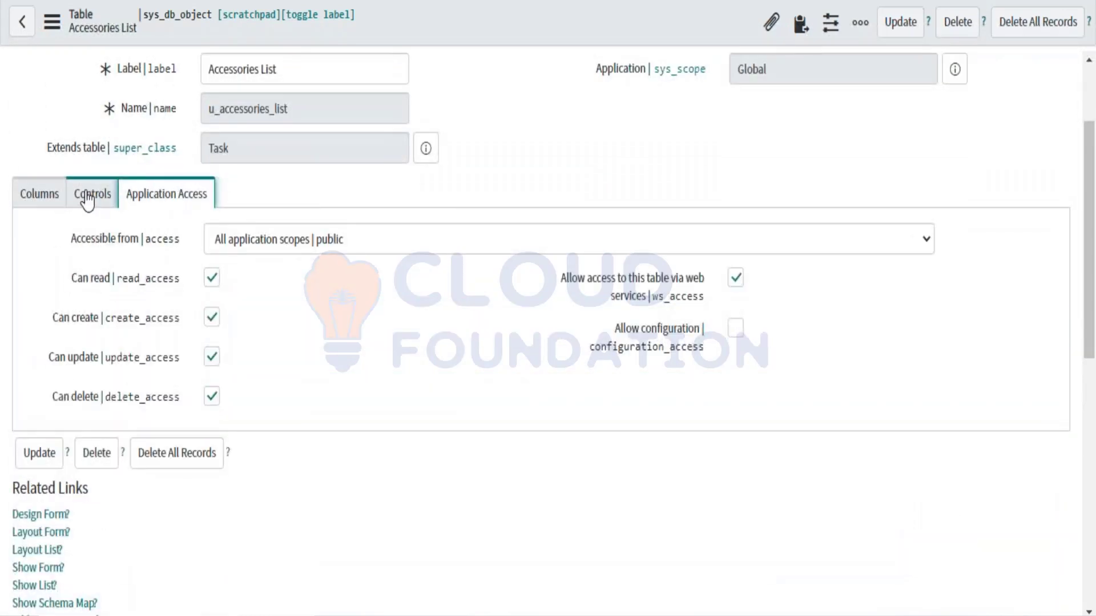
pyautogui.click(88, 200)
pyautogui.scroll(-3, 261, 447)
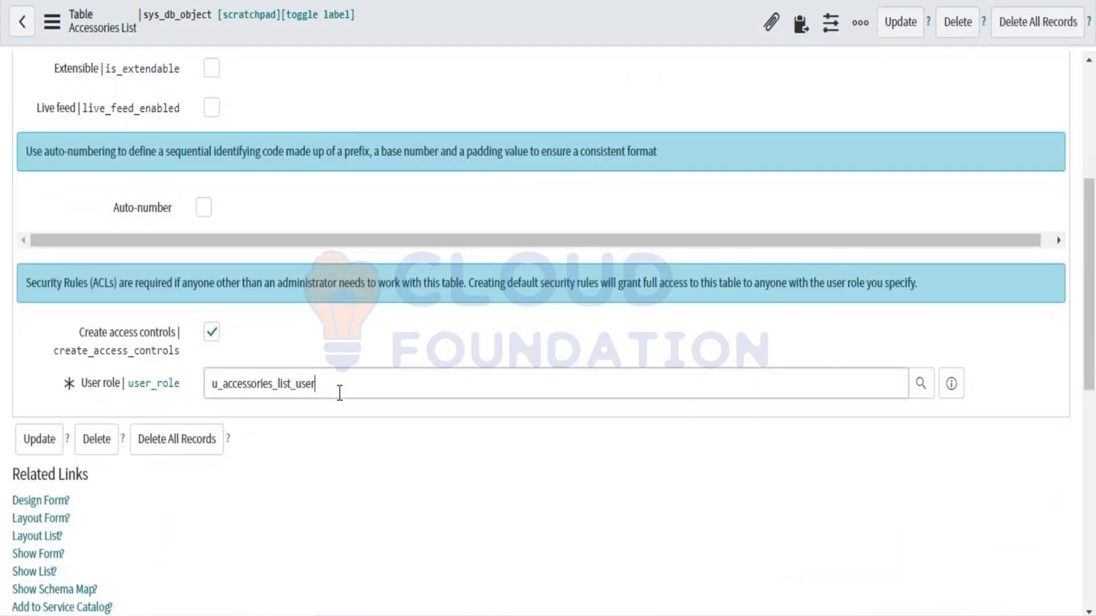
pyautogui.moveTo(337, 389); pyautogui.dragTo(205, 387)
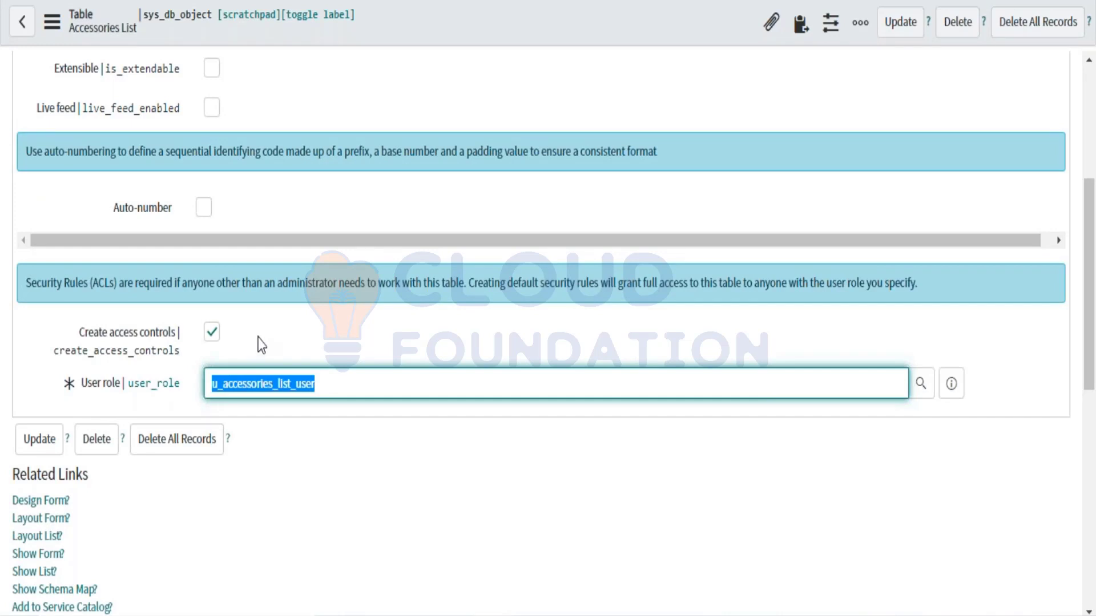
pyautogui.click(343, 386)
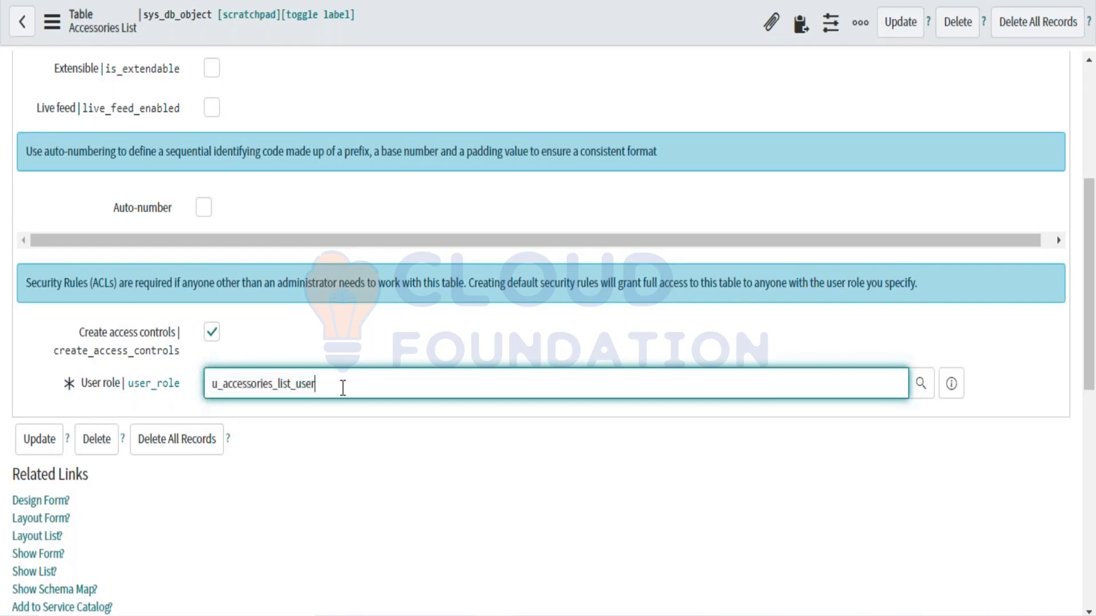
pyautogui.scroll(5, 342, 387)
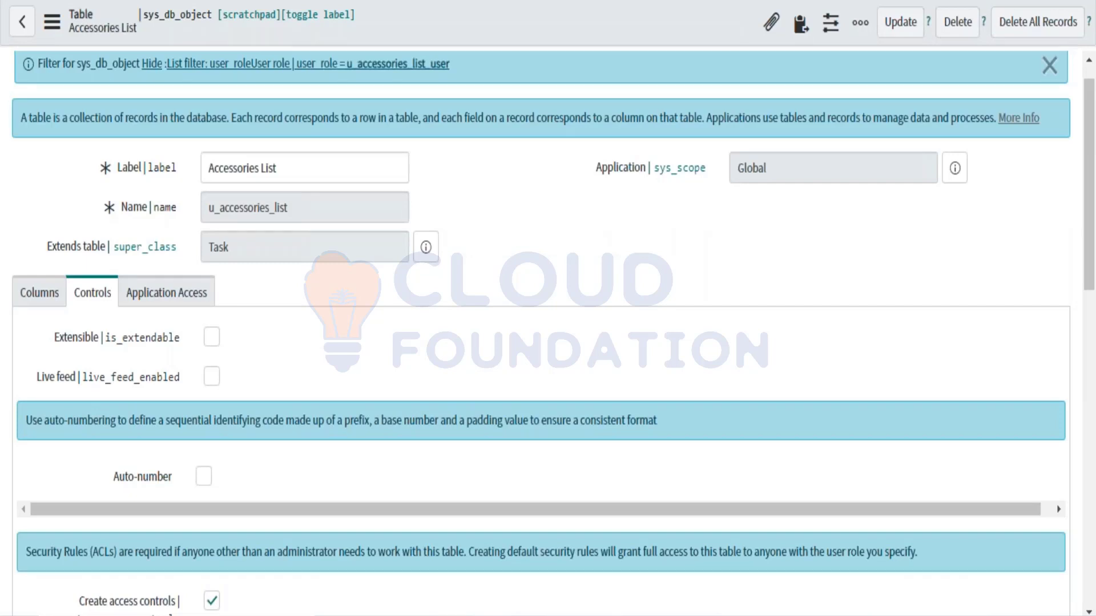
pyautogui.scroll(-4, 329, 425)
pyautogui.click(330, 426)
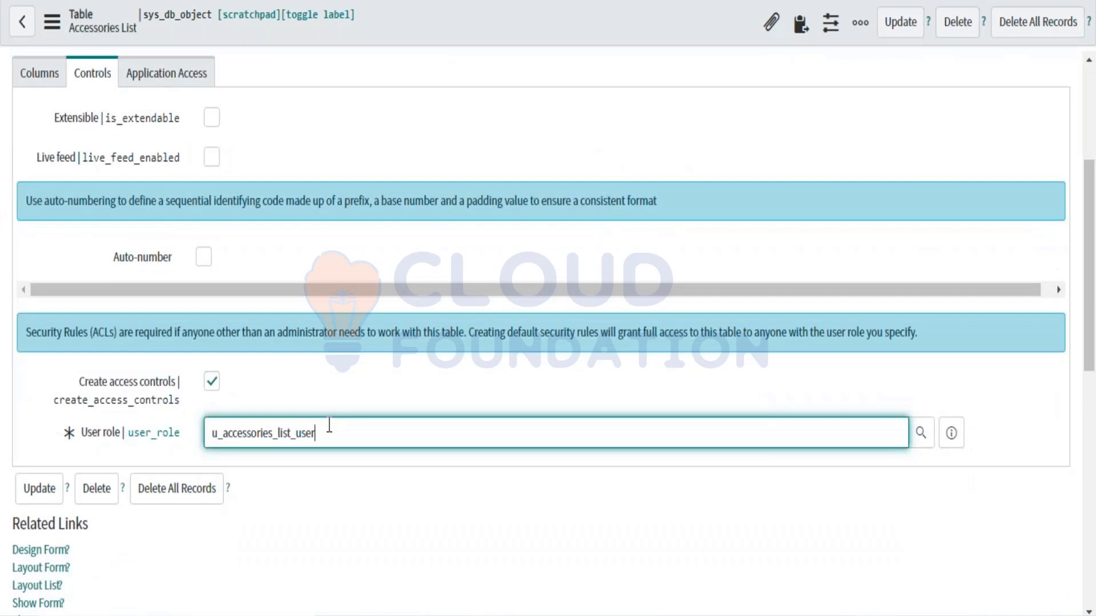
pyautogui.hotkey('ctrl', 'a')
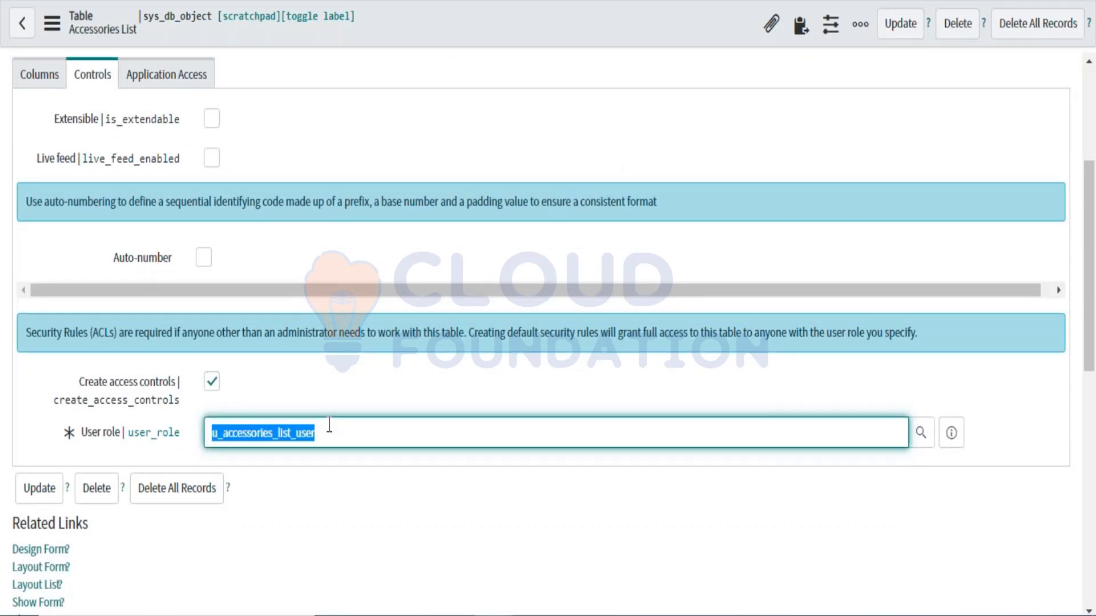
pyautogui.click(329, 426)
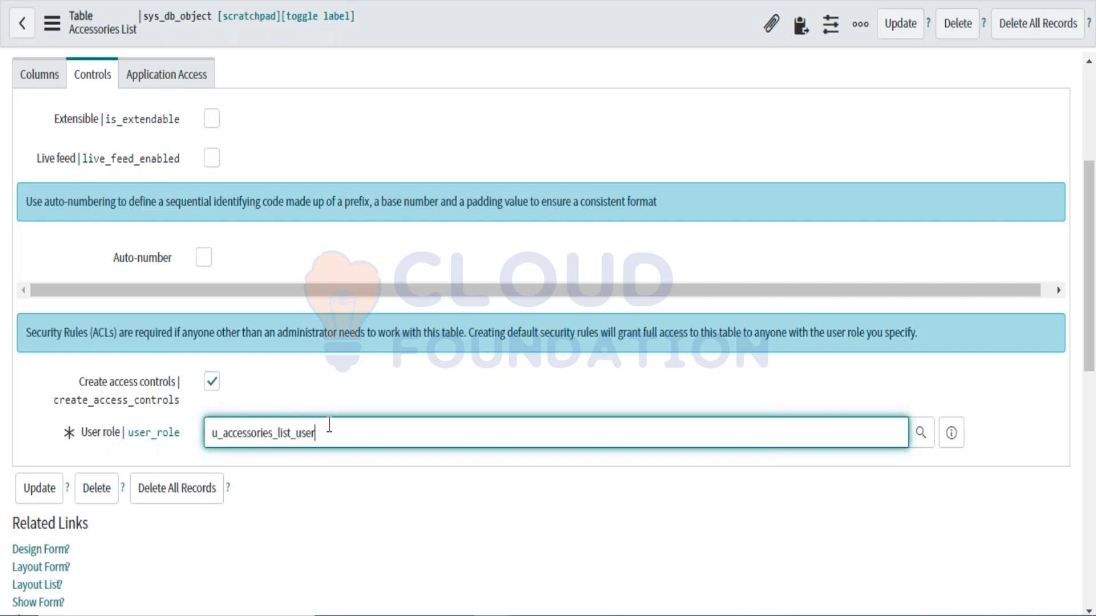
pyautogui.hotkey('ctrl', 'a')
pyautogui.click(345, 432)
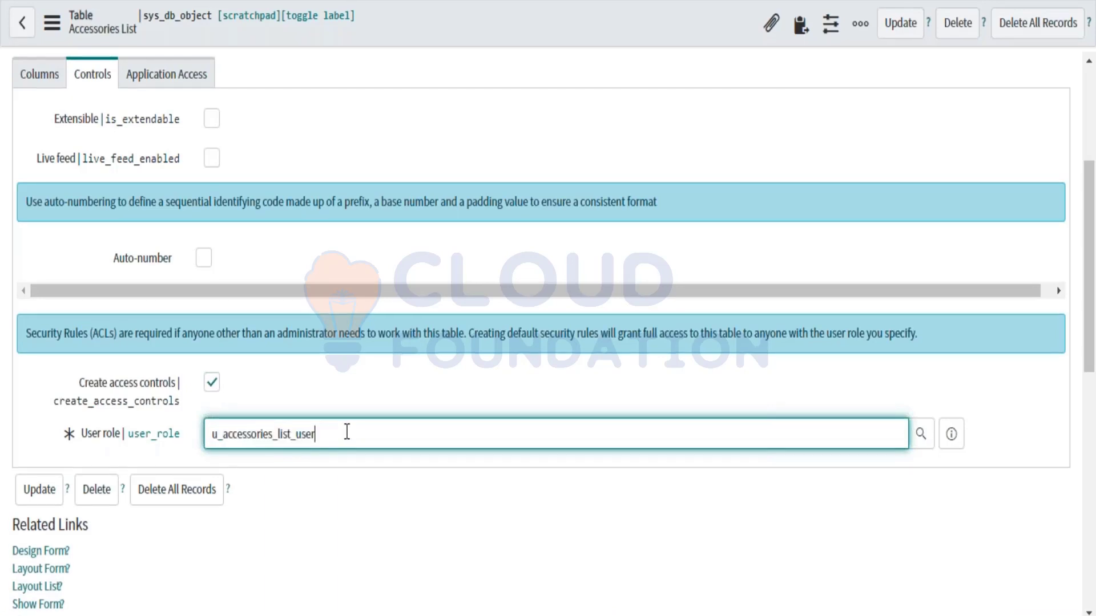
pyautogui.moveTo(347, 432); pyautogui.dragTo(202, 425)
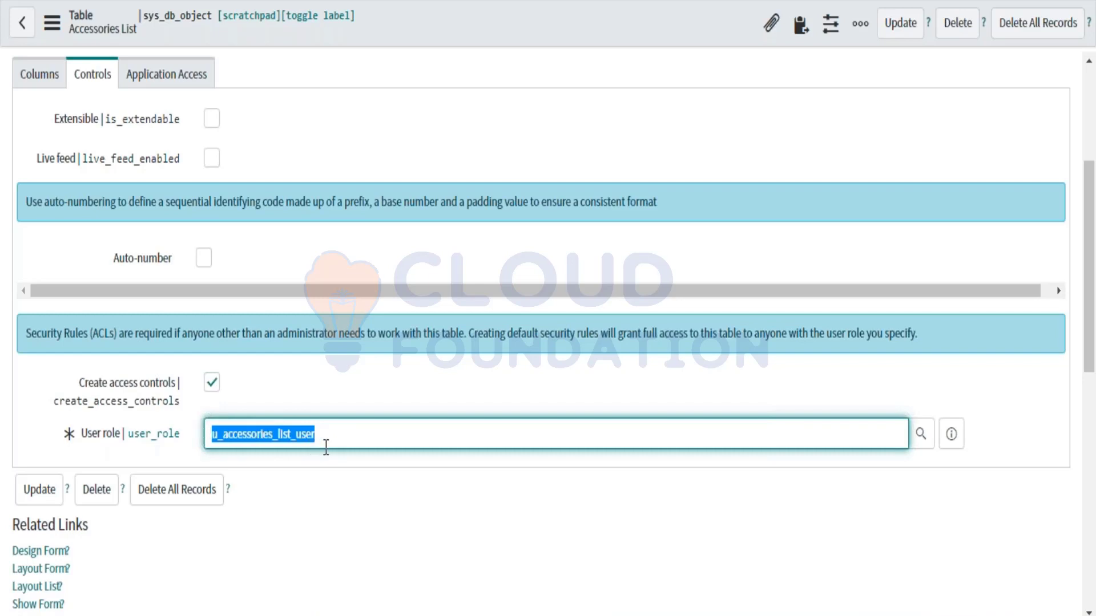
pyautogui.click(362, 434)
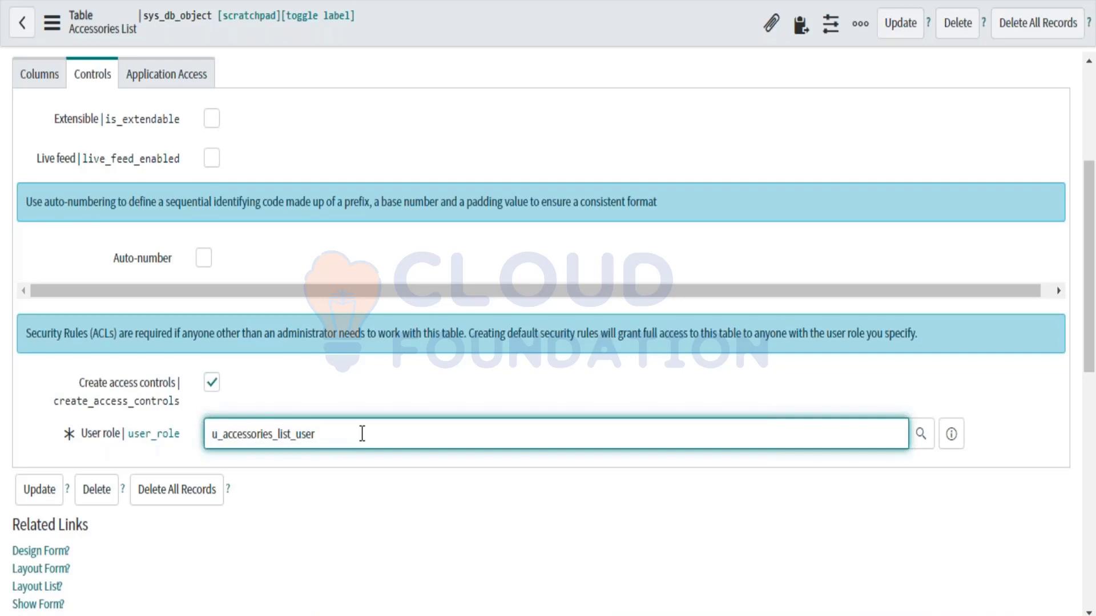
pyautogui.rightClick(362, 434)
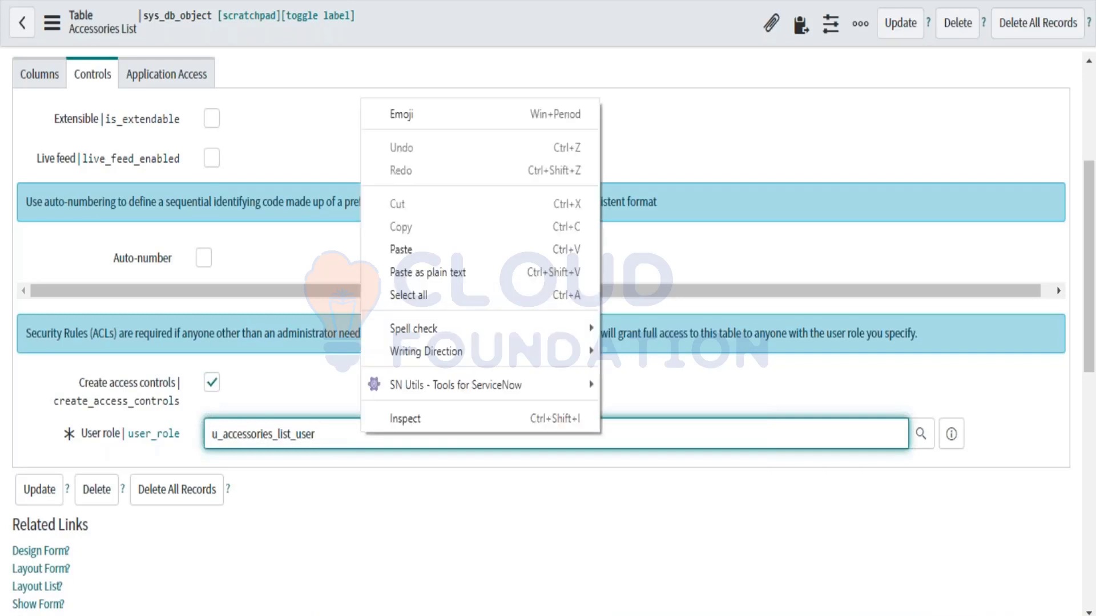
pyautogui.click(341, 442)
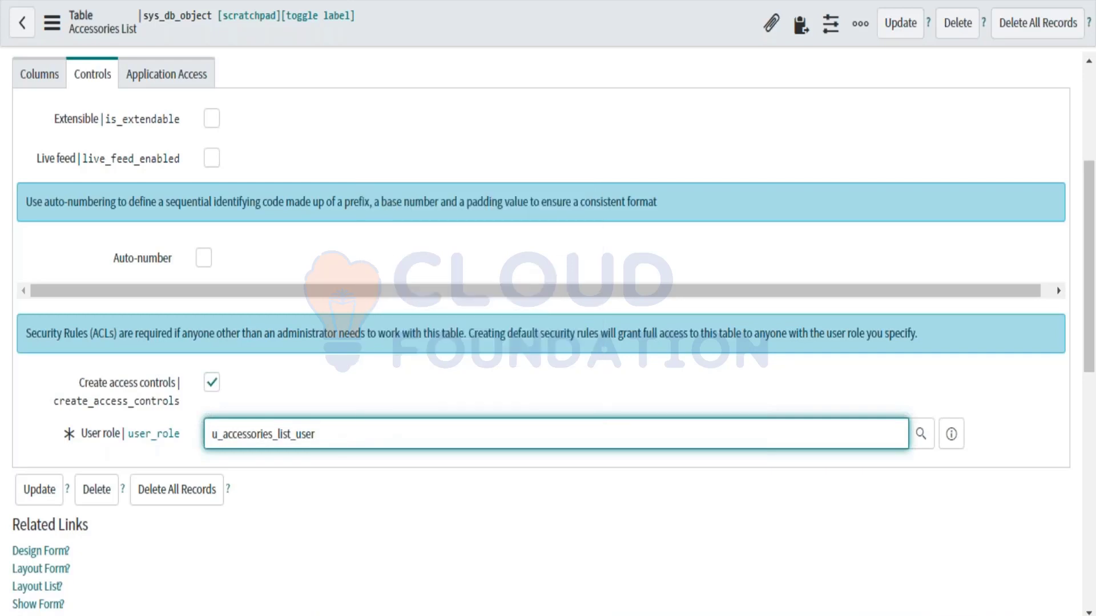
pyautogui.moveTo(341, 439); pyautogui.dragTo(207, 439)
# Step: Change the User role value to 'itil' and check the available roles lookup
pyautogui.press('BackSpace')
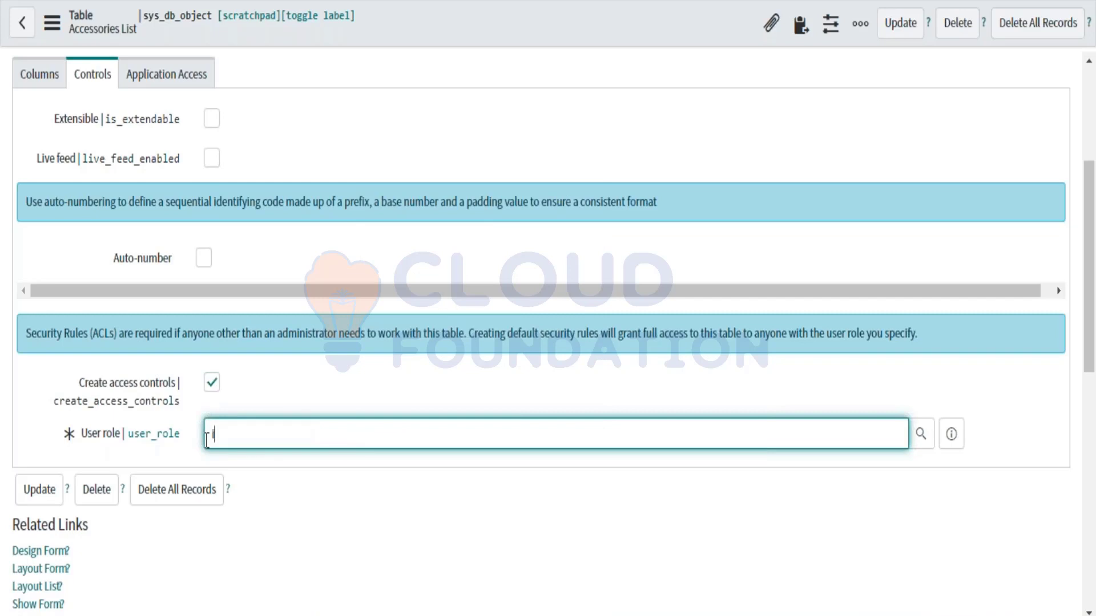
pyautogui.write('itik')
pyautogui.press('BackSpace')
pyautogui.write('l')
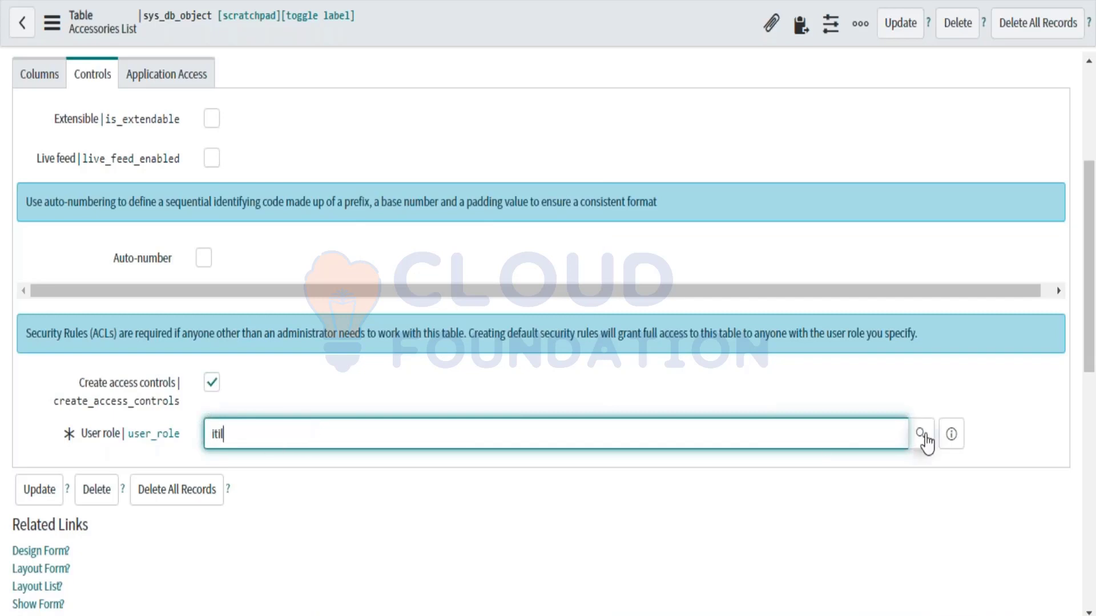
pyautogui.click(921, 435)
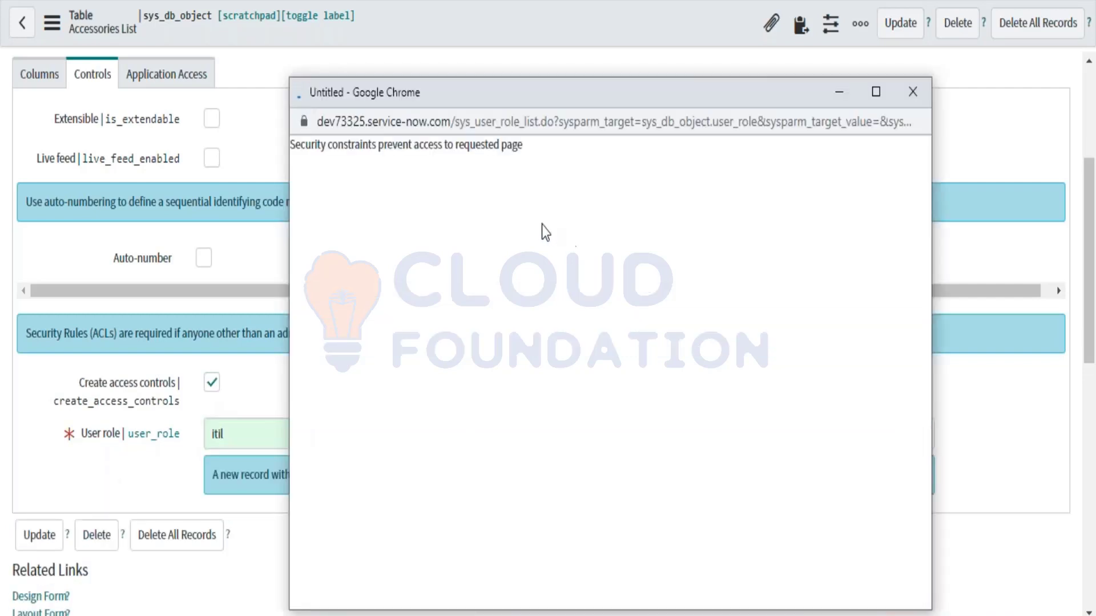
pyautogui.click(246, 396)
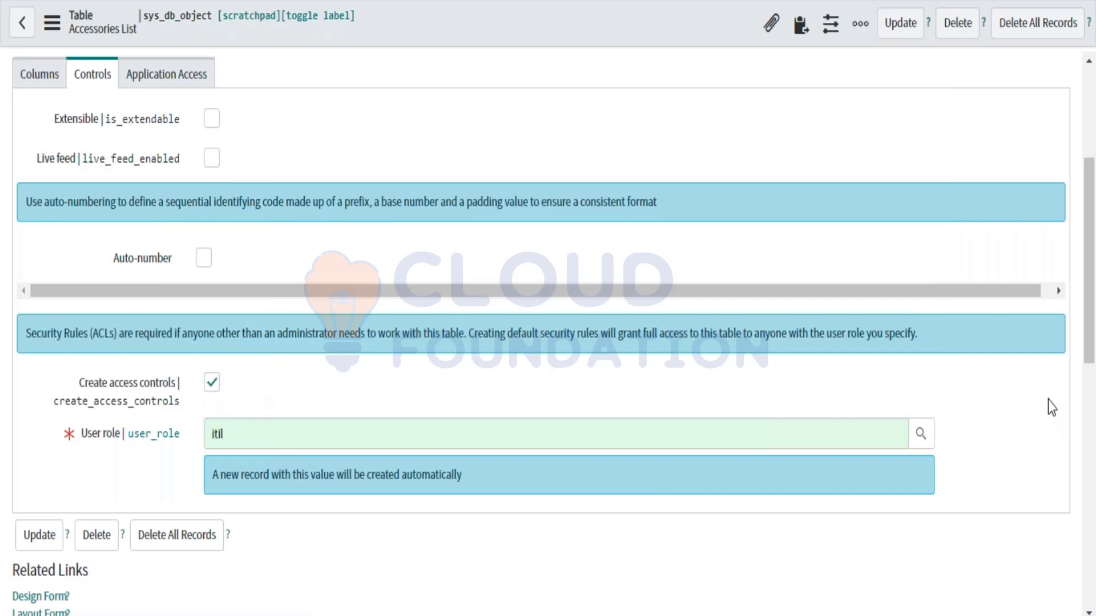
pyautogui.click(921, 435)
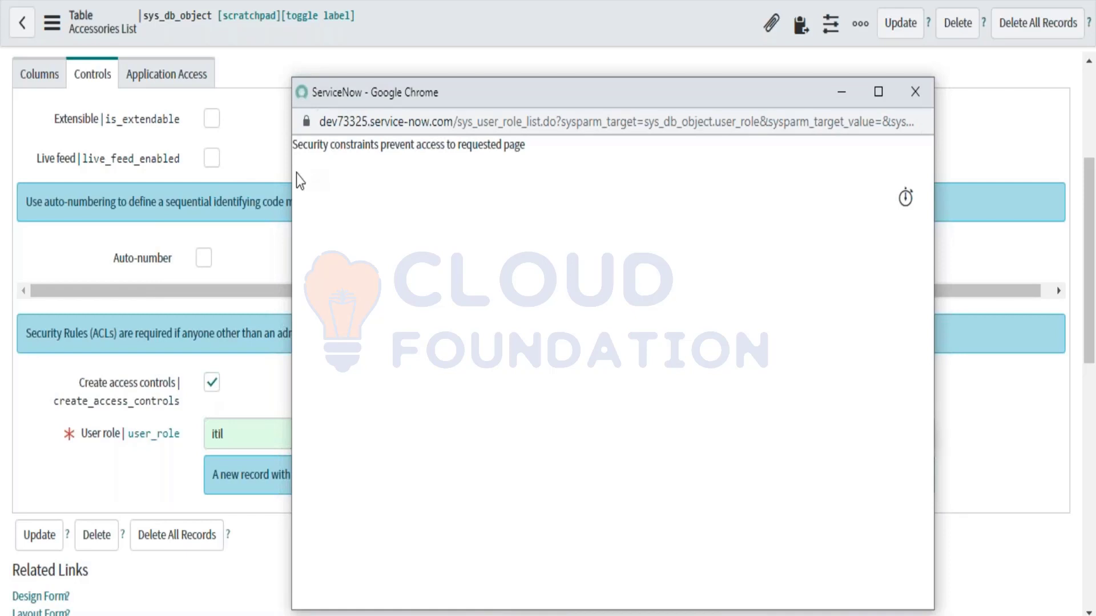
pyautogui.click(248, 280)
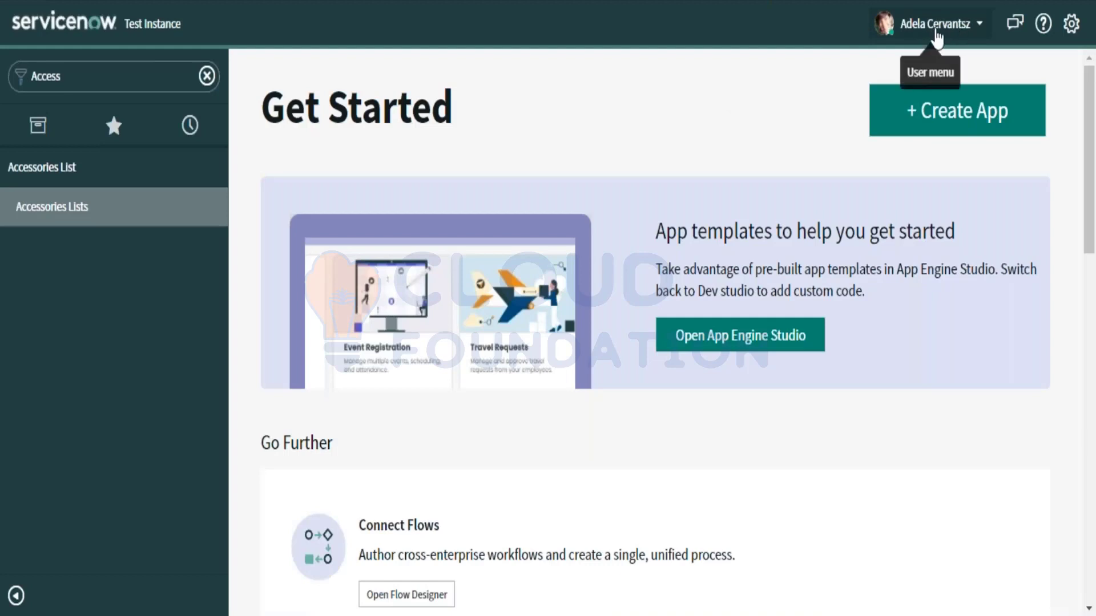
# Step: End the impersonation and reload the Accessories List table record as administrator
pyautogui.click(979, 27)
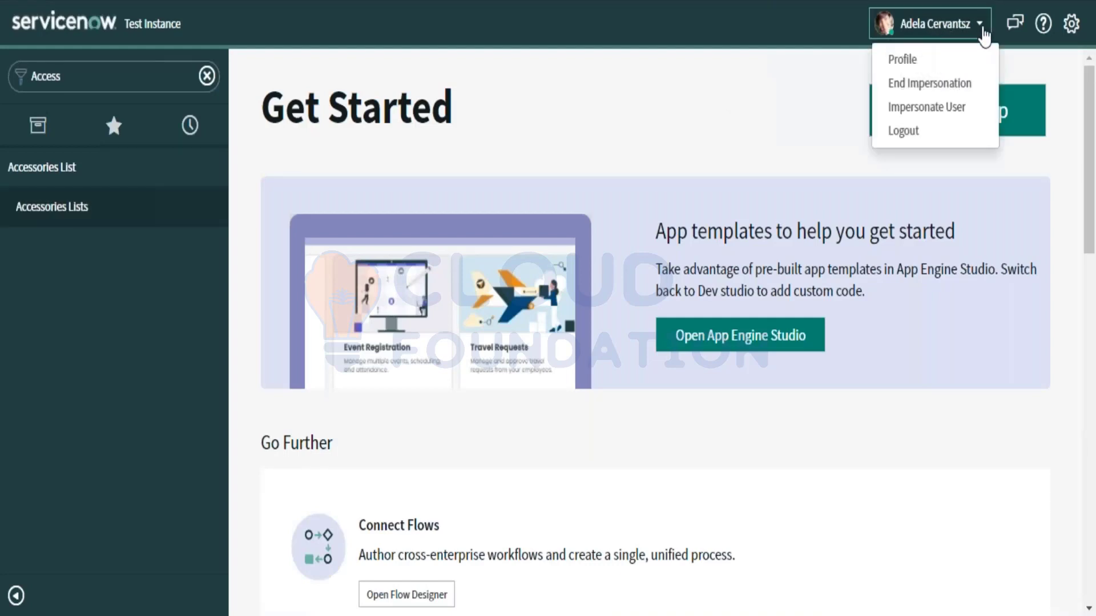
pyautogui.click(907, 84)
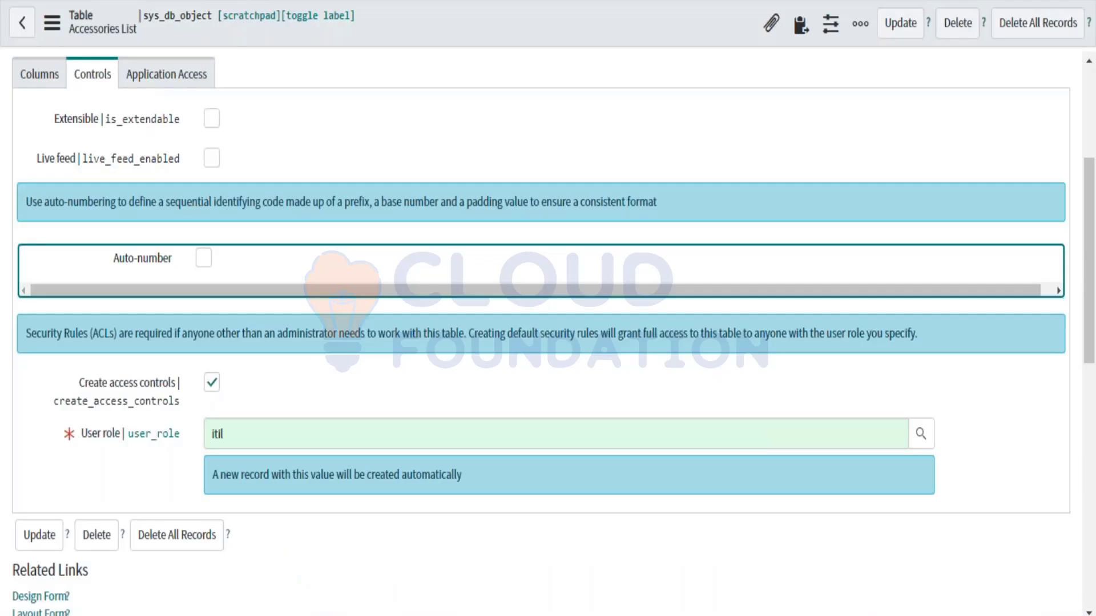
pyautogui.click(130, 505)
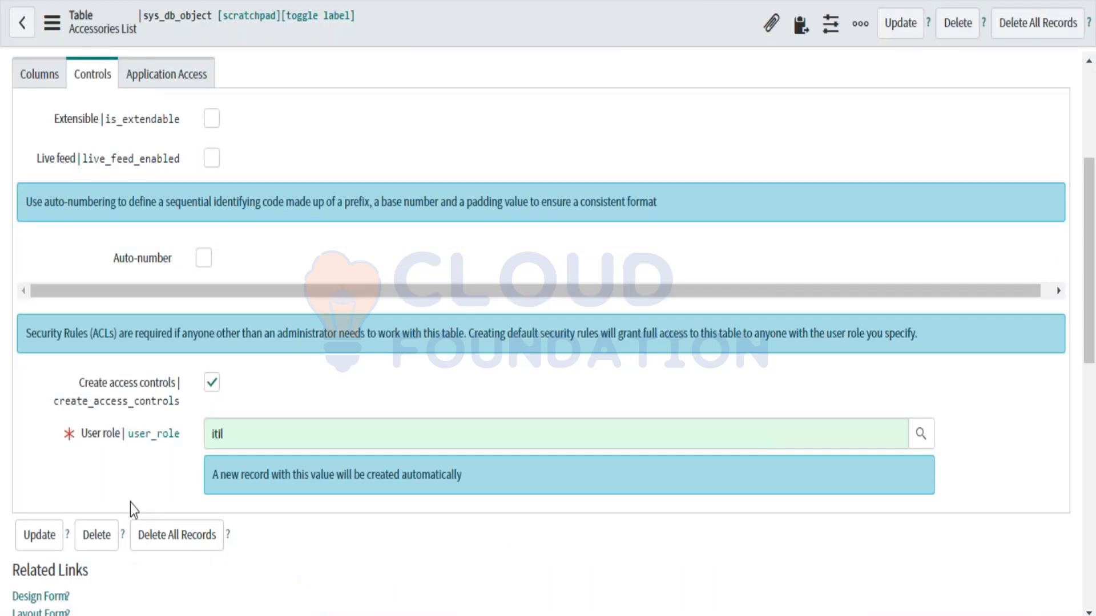
pyautogui.click(219, 432)
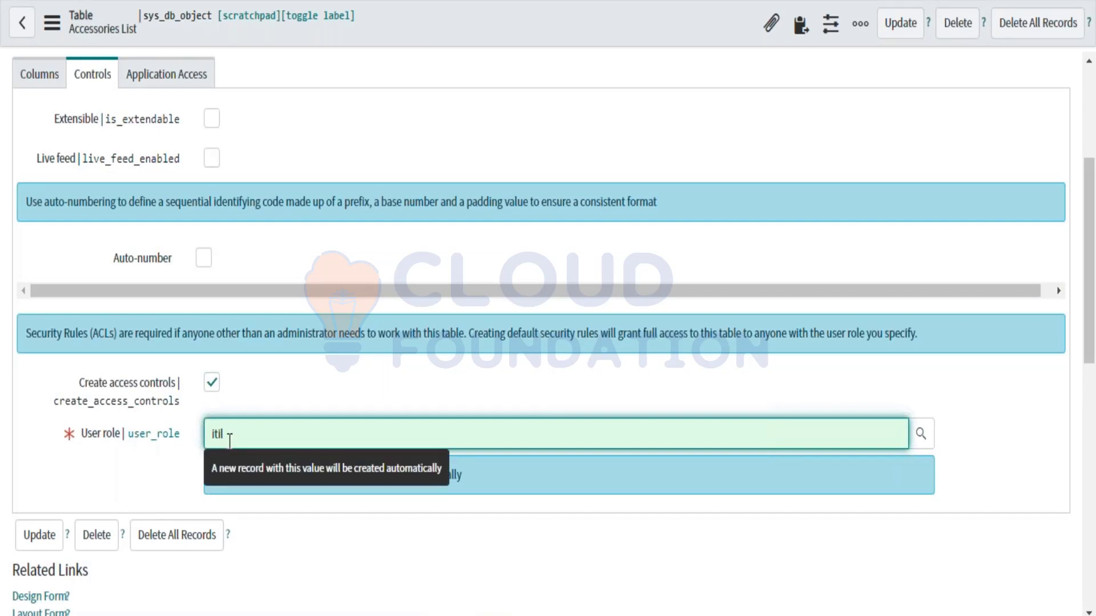
pyautogui.click(231, 438)
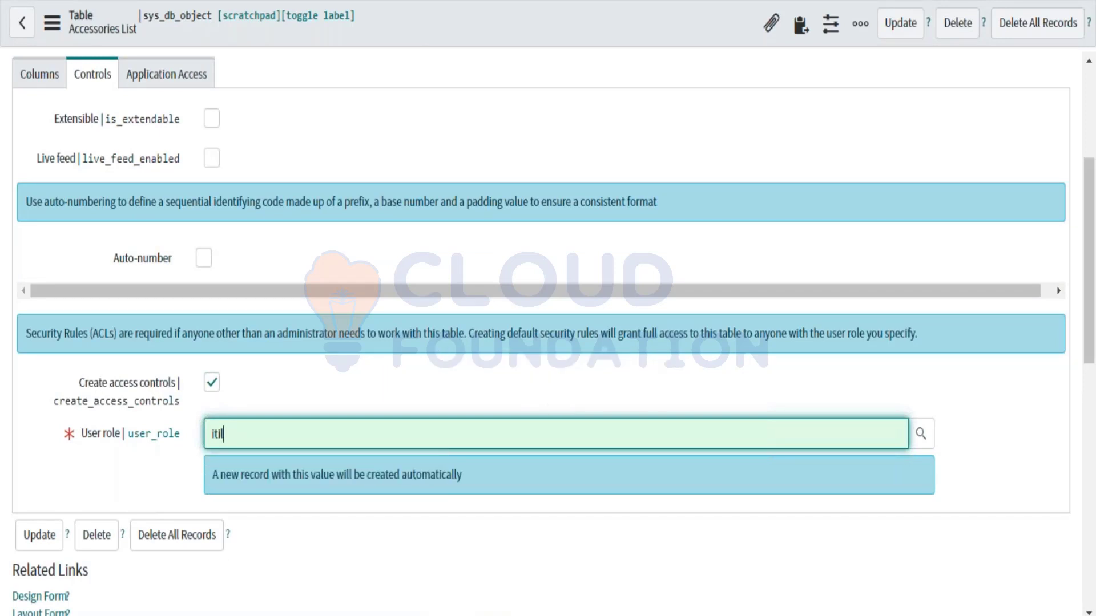
pyautogui.press('F5')
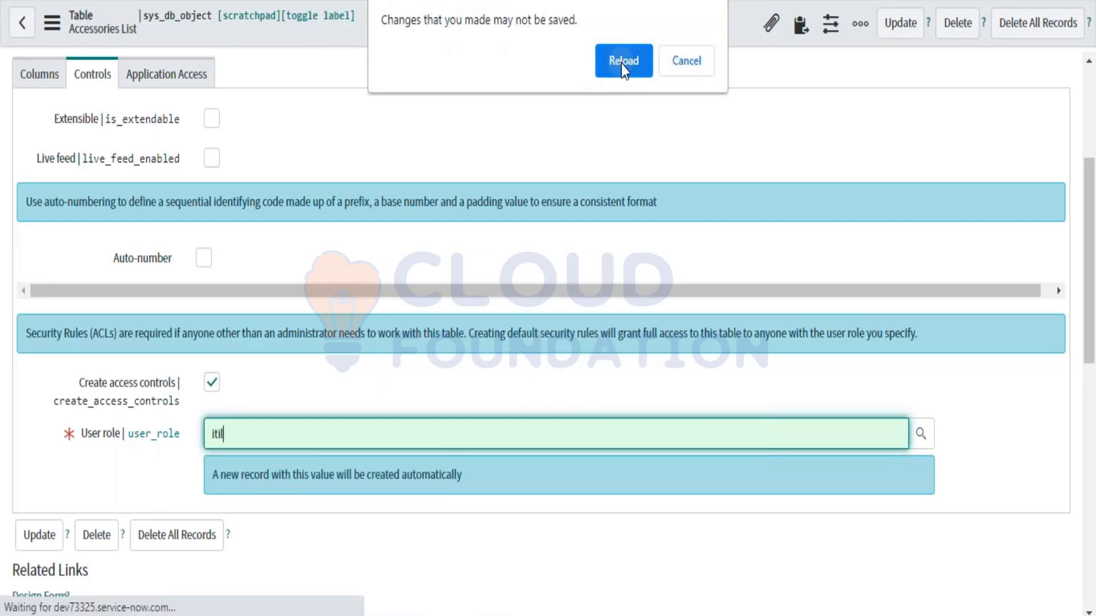
# Step: Swap the User role from u_accessories_list_user to itil, confirm the change, and save the table
pyautogui.click(621, 64)
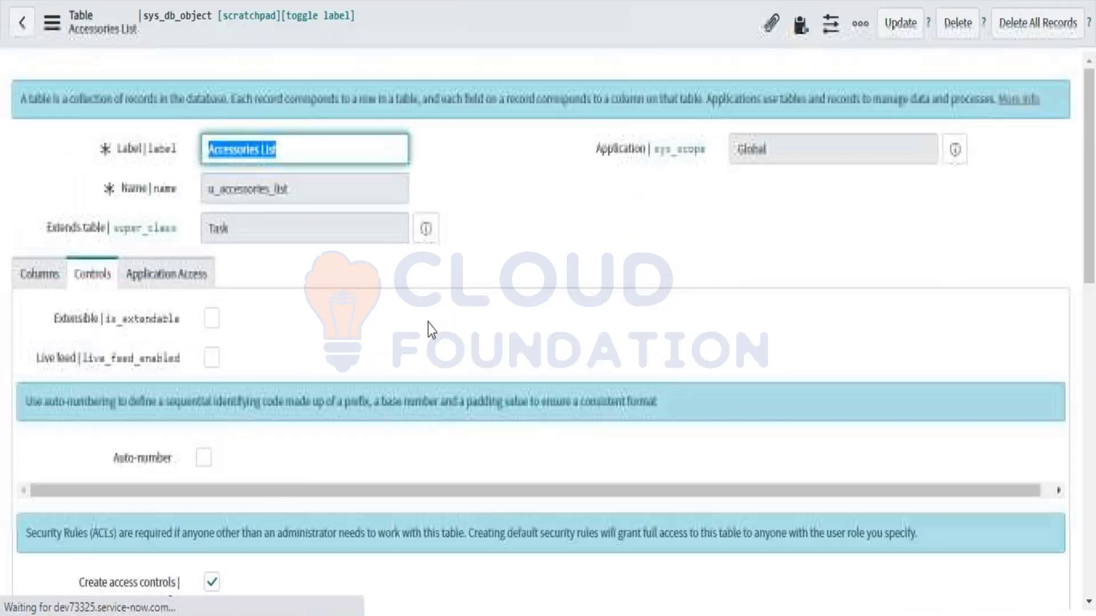
pyautogui.scroll(-7, 432, 329)
pyautogui.click(325, 223)
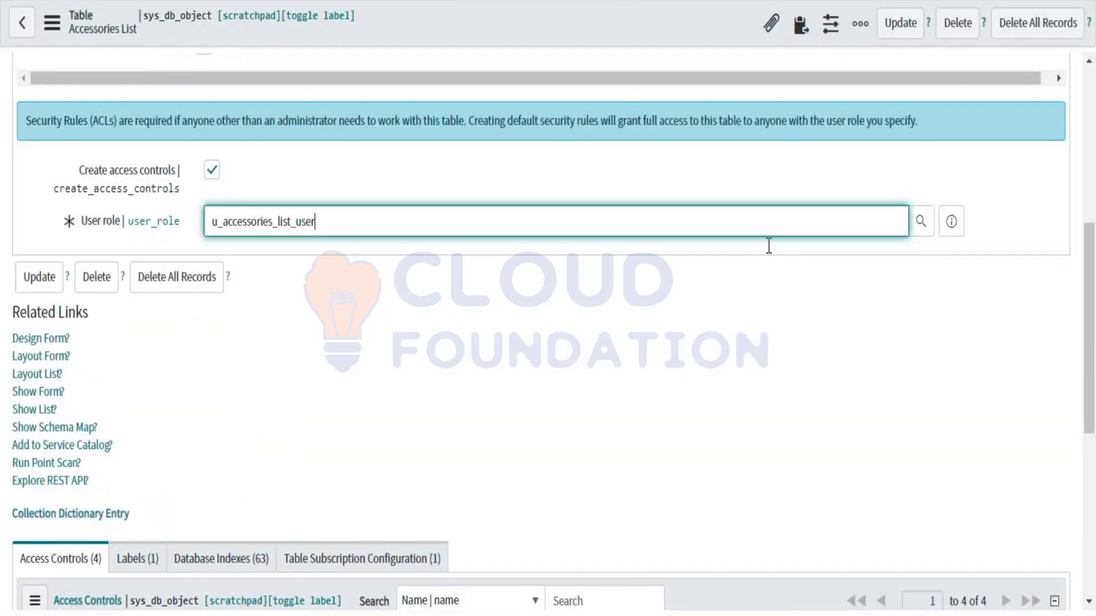
pyautogui.doubleClick(344, 230)
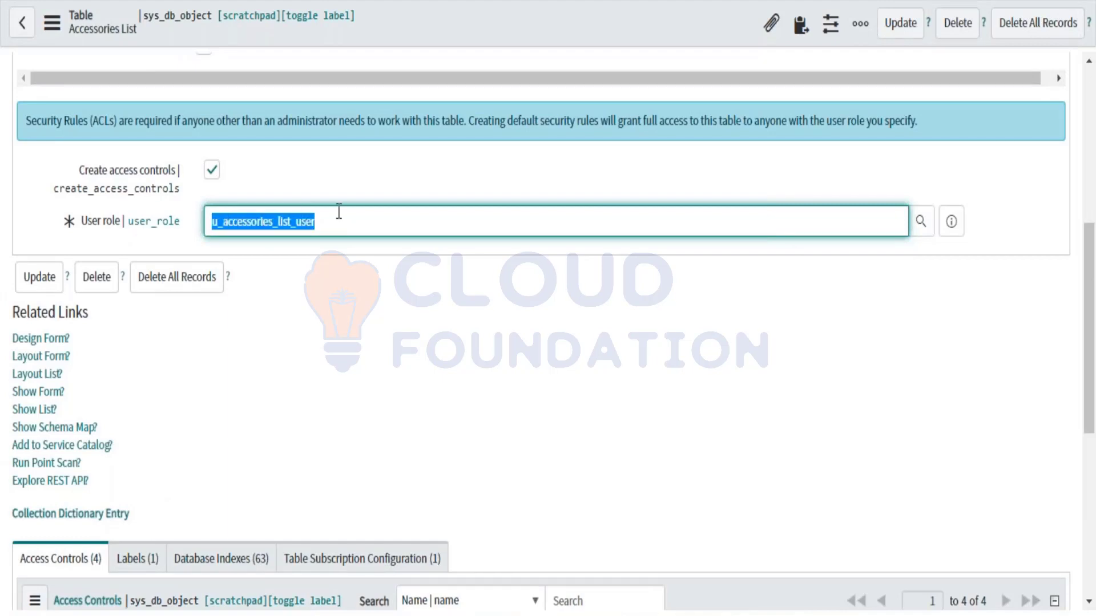
pyautogui.click(339, 211)
pyautogui.hotkey('ctrl', 'a')
pyautogui.write('i')
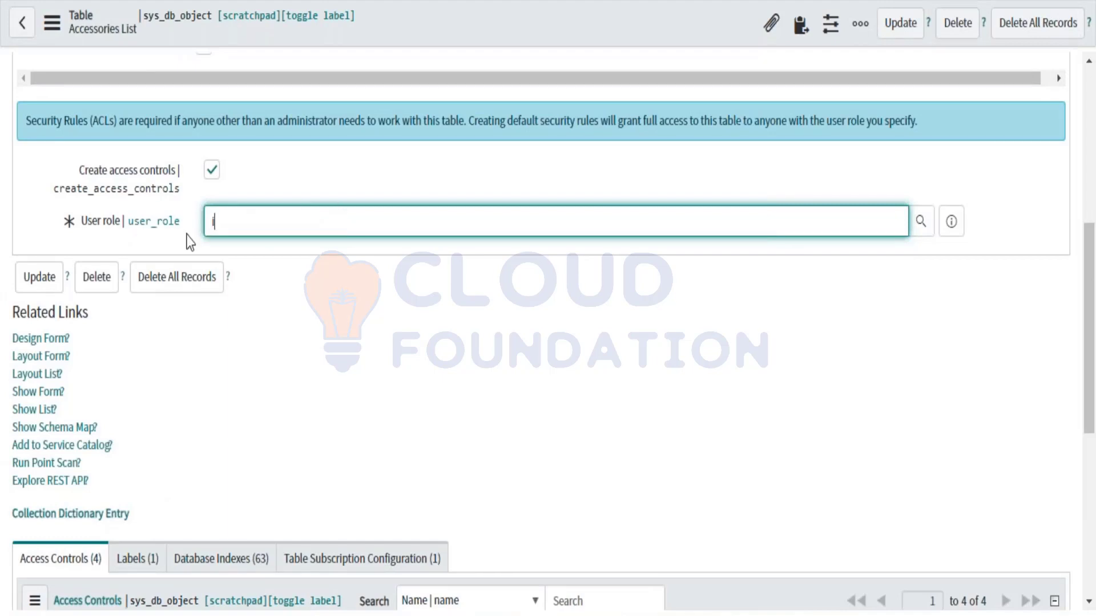
pyautogui.write('ti')
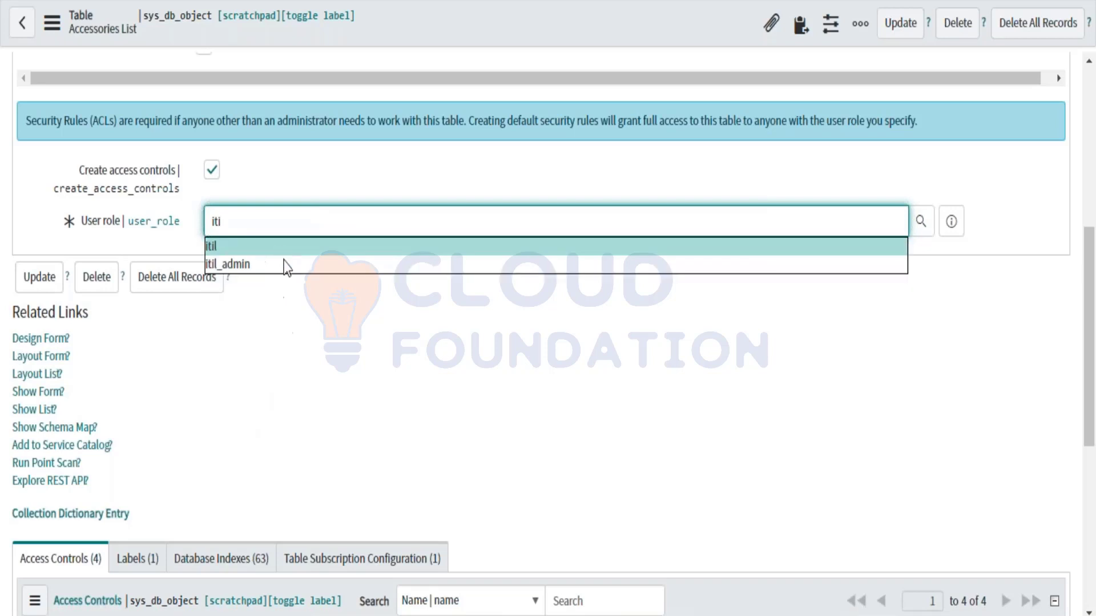
pyautogui.click(218, 252)
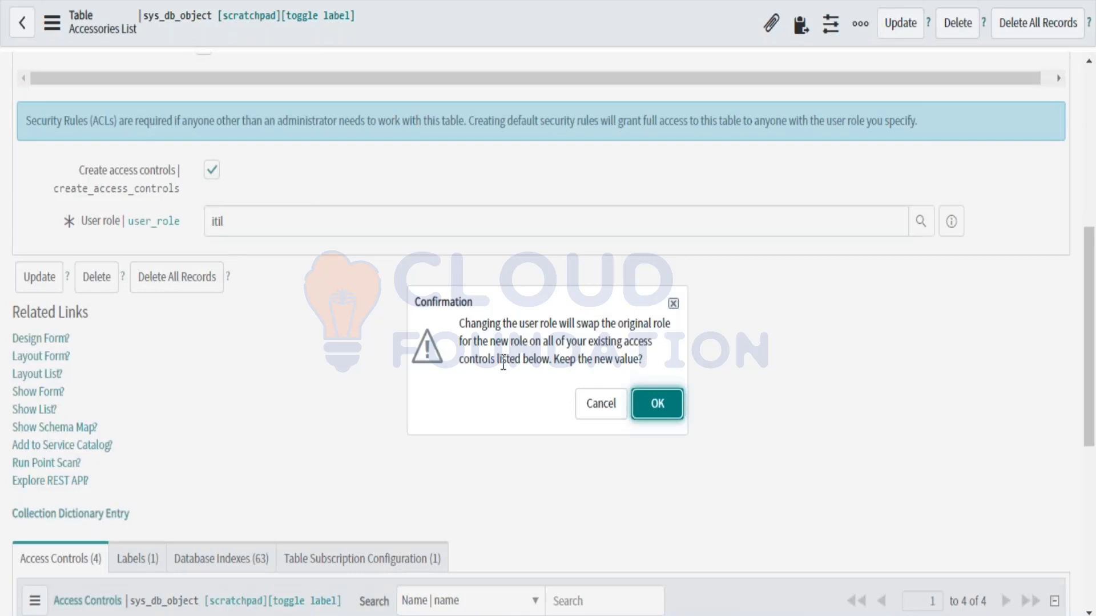
pyautogui.click(657, 404)
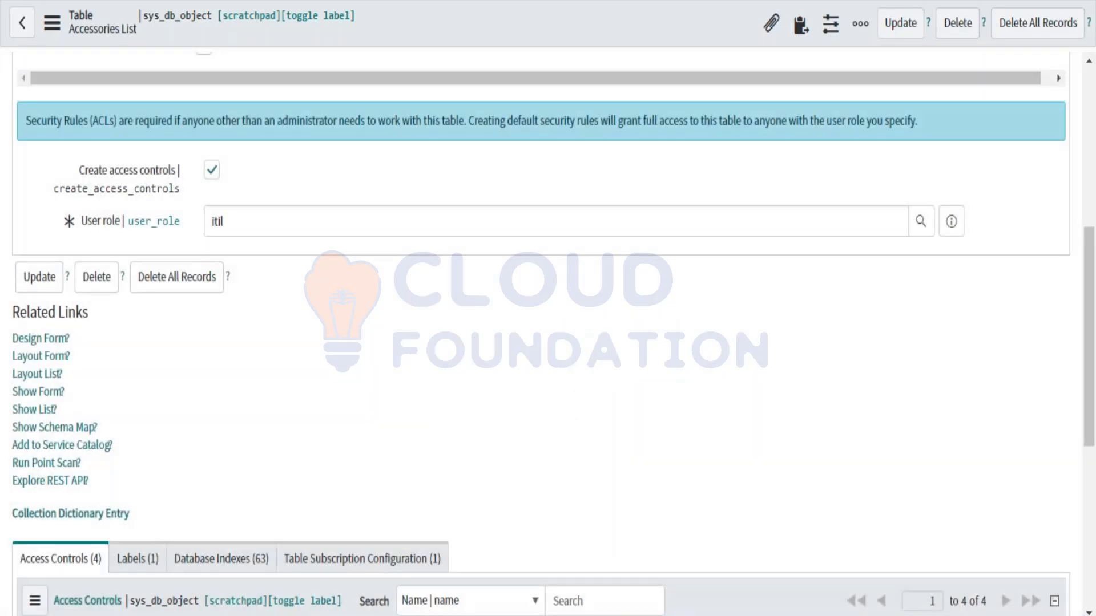
pyautogui.rightClick(481, 29)
pyautogui.click(494, 44)
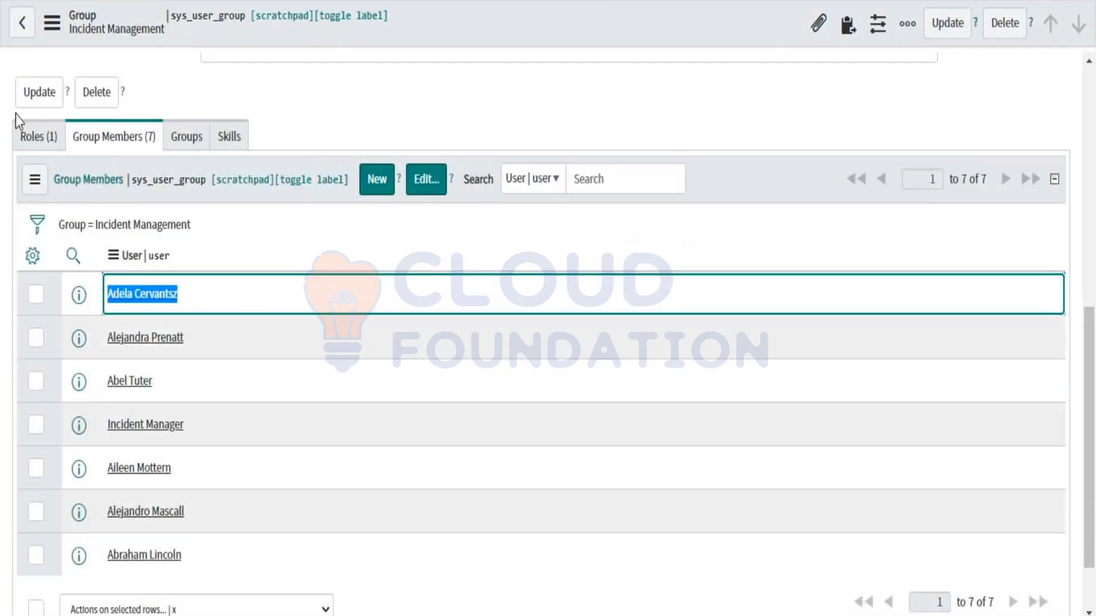
# Step: Show the group's Roles list holding u_accessories_list_user and start editing it
pyautogui.click(28, 137)
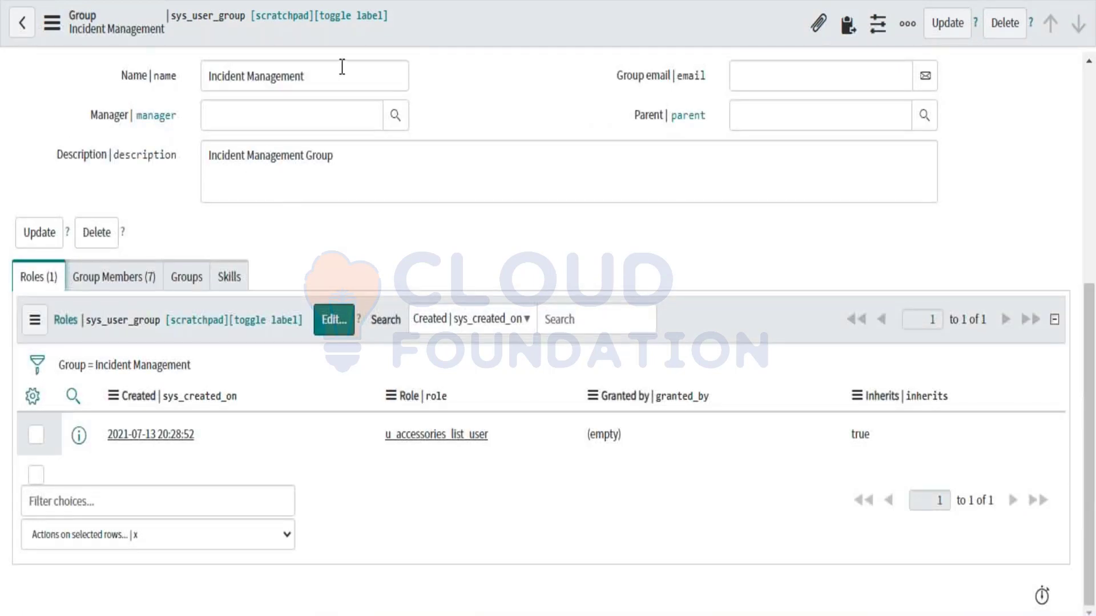
pyautogui.moveTo(341, 70); pyautogui.dragTo(217, 76)
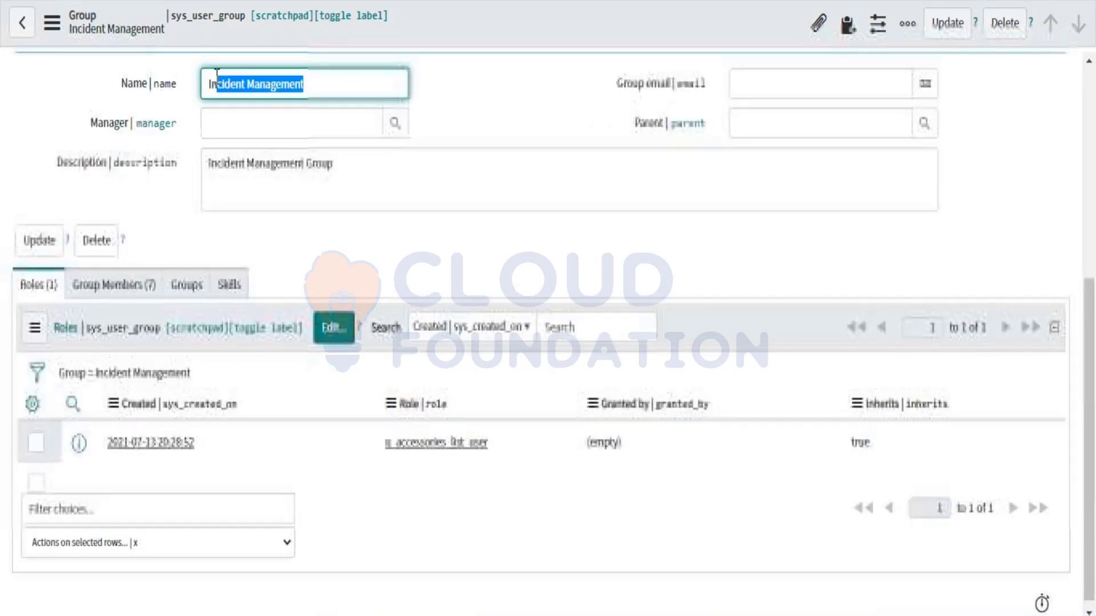
pyautogui.click(347, 327)
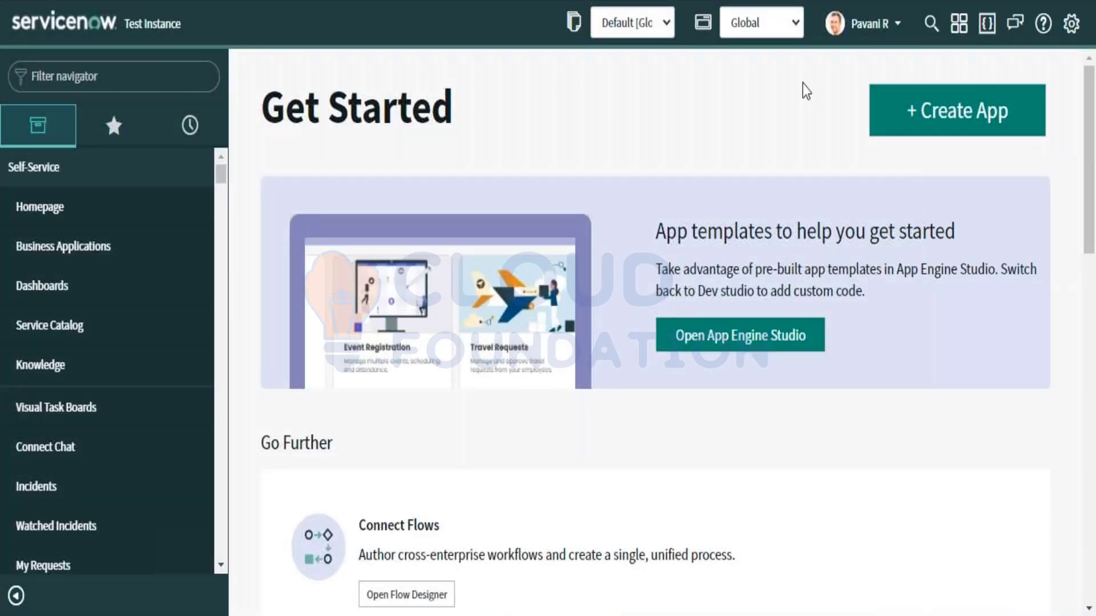
# Step: Impersonate the Incident Management group member and filter the navigator by 'Acc'
pyautogui.click(902, 39)
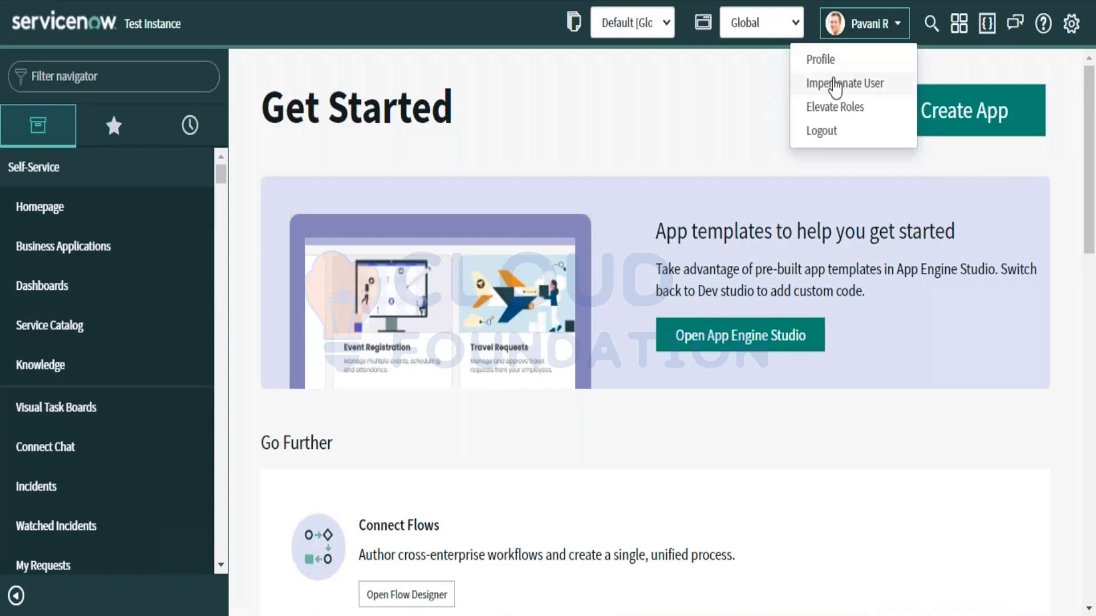
pyautogui.click(834, 86)
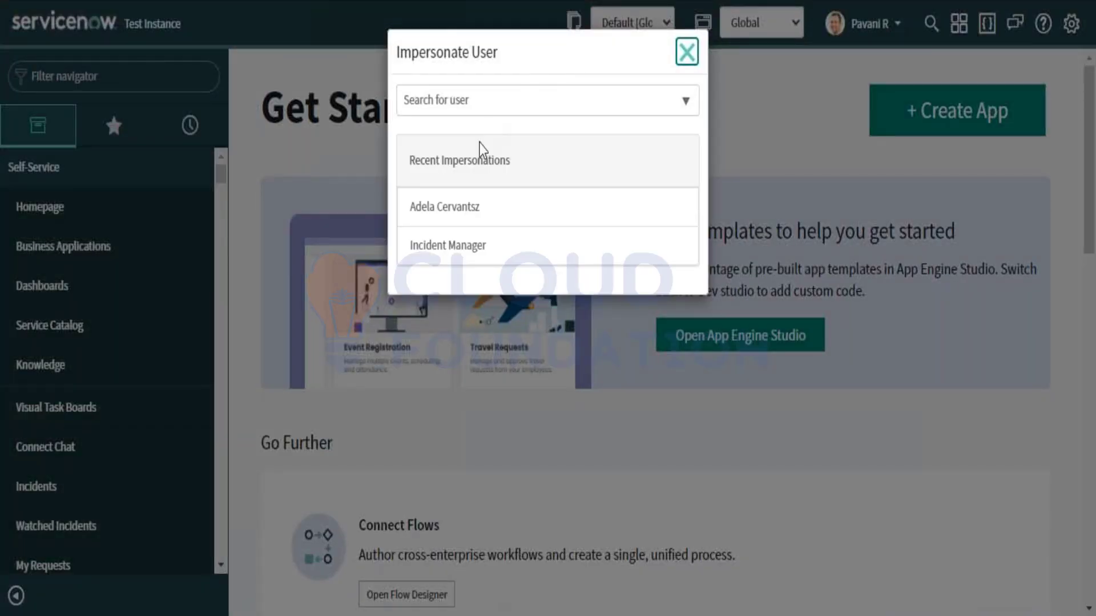
pyautogui.click(464, 208)
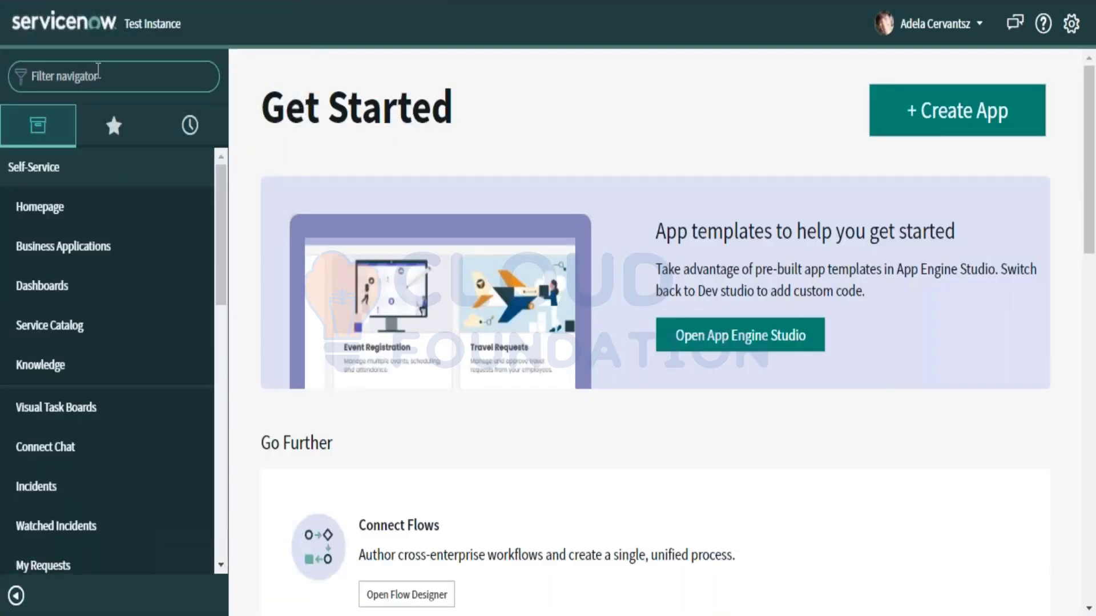
pyautogui.write('Acc')
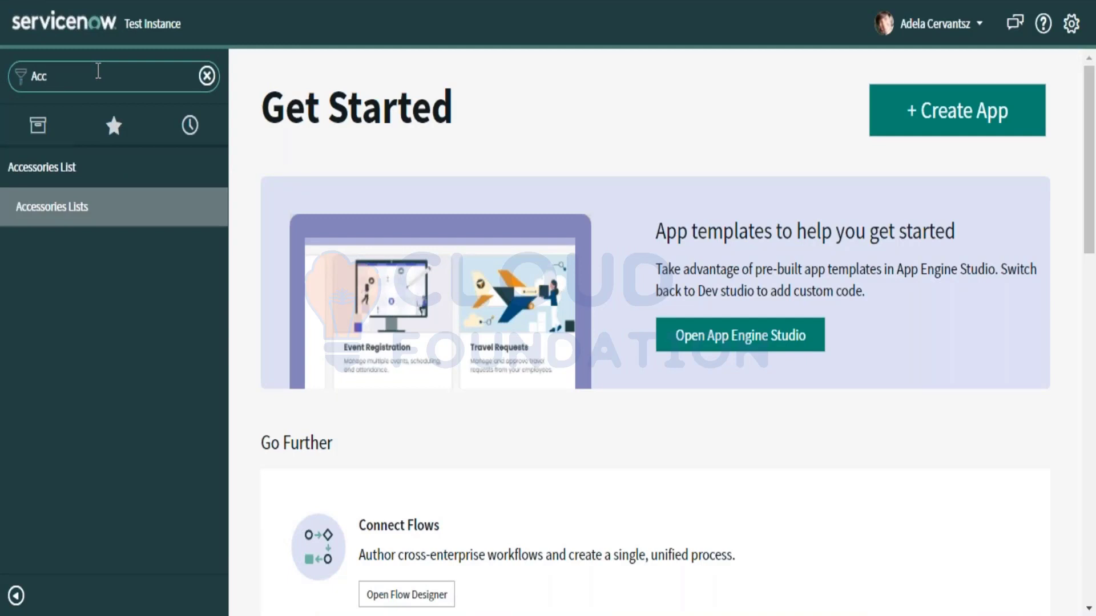
pyautogui.hotkey('ctrl', 'a')
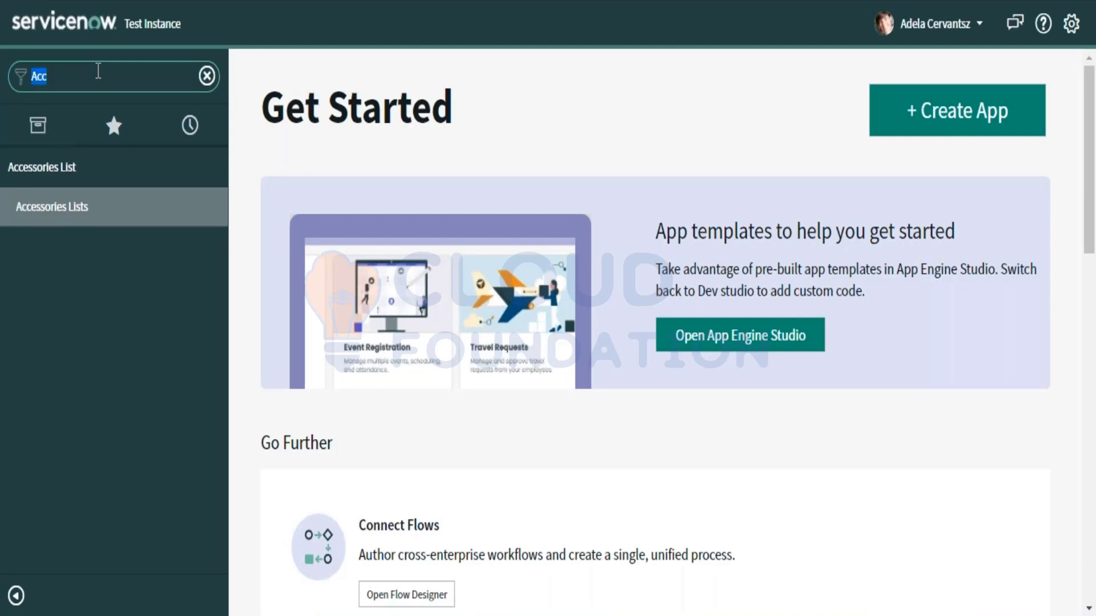
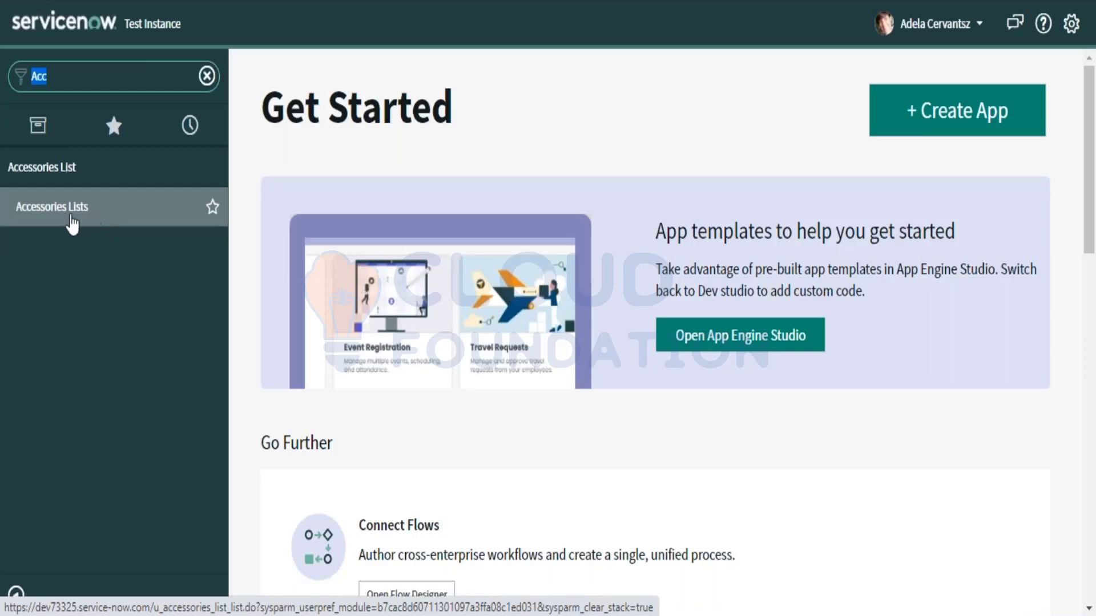
# Step: Open the Accessories List table definition and check its required itil user role
pyautogui.click(140, 166)
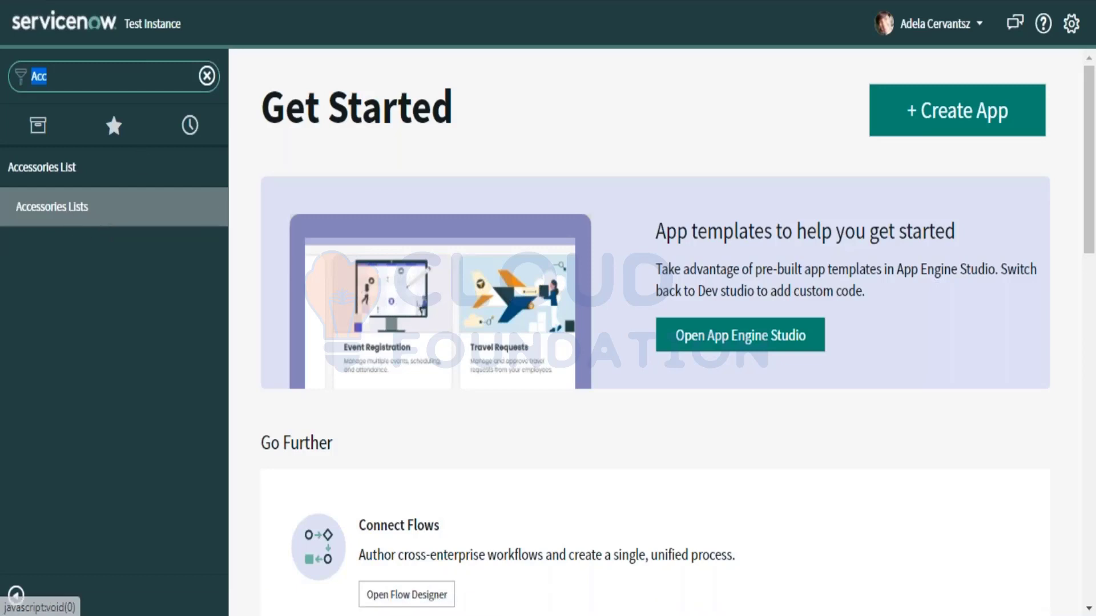
pyautogui.scroll(-7, 383, 443)
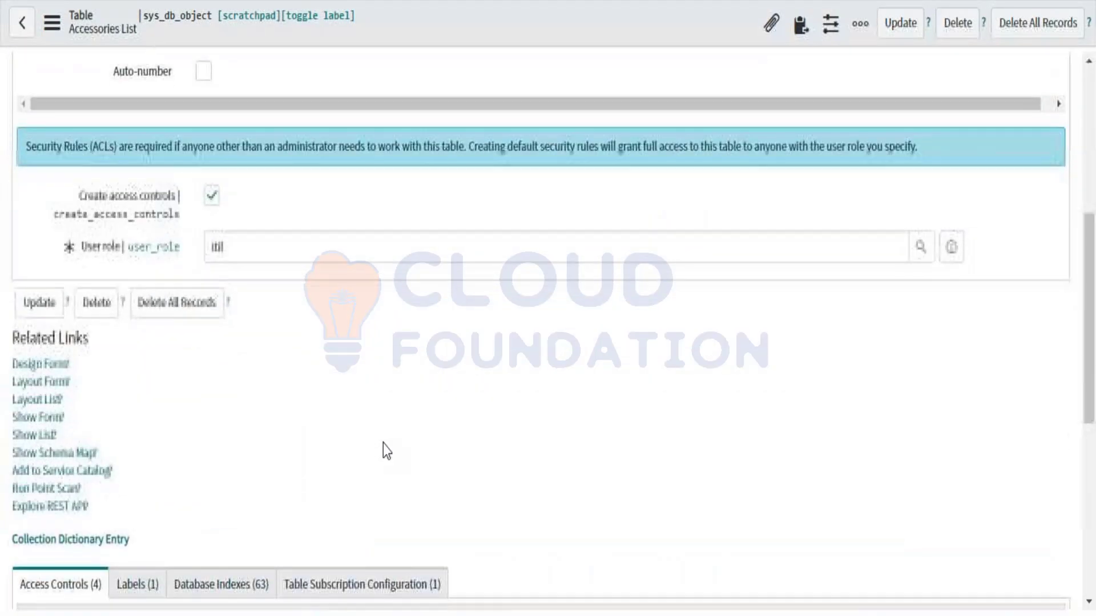
pyautogui.moveTo(225, 232); pyautogui.dragTo(203, 228)
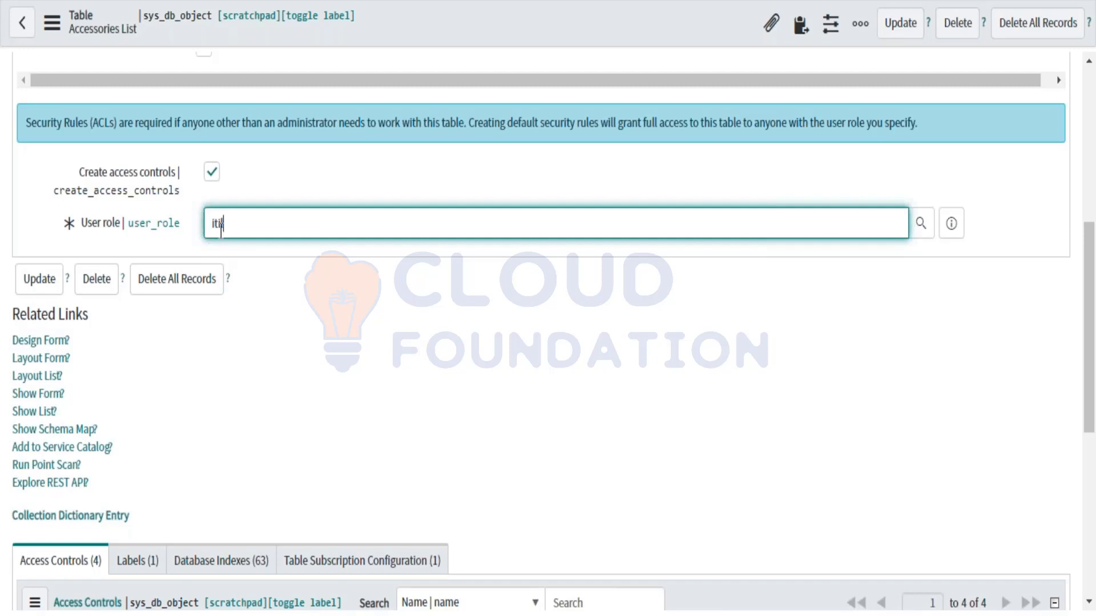
pyautogui.click(255, 224)
pyautogui.moveTo(254, 223); pyautogui.dragTo(209, 224)
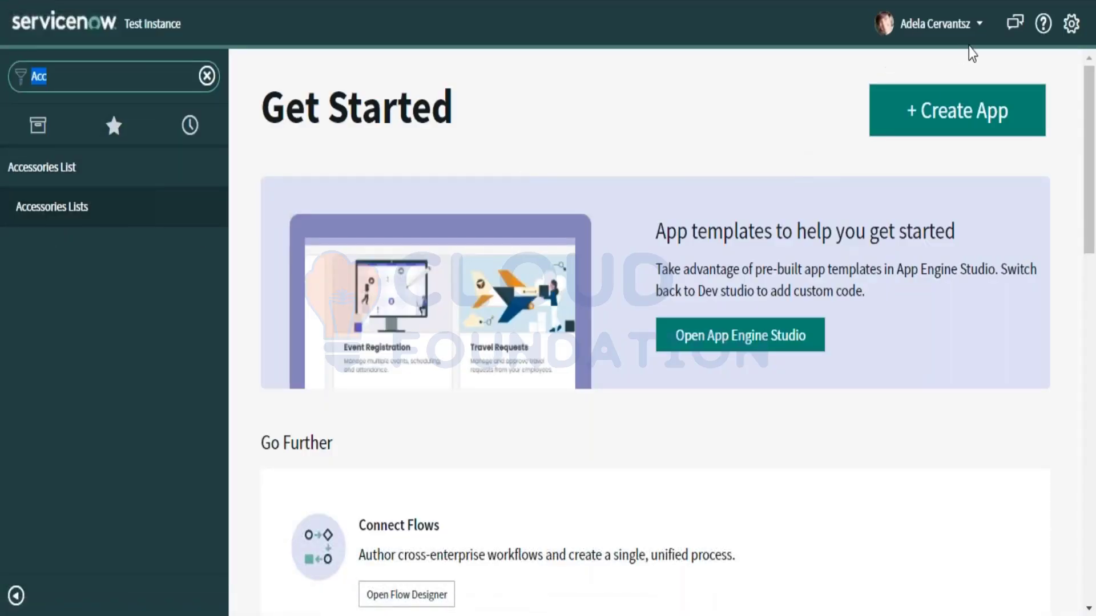
# Step: End the impersonation and filter the navigator by 'Access'
pyautogui.click(982, 27)
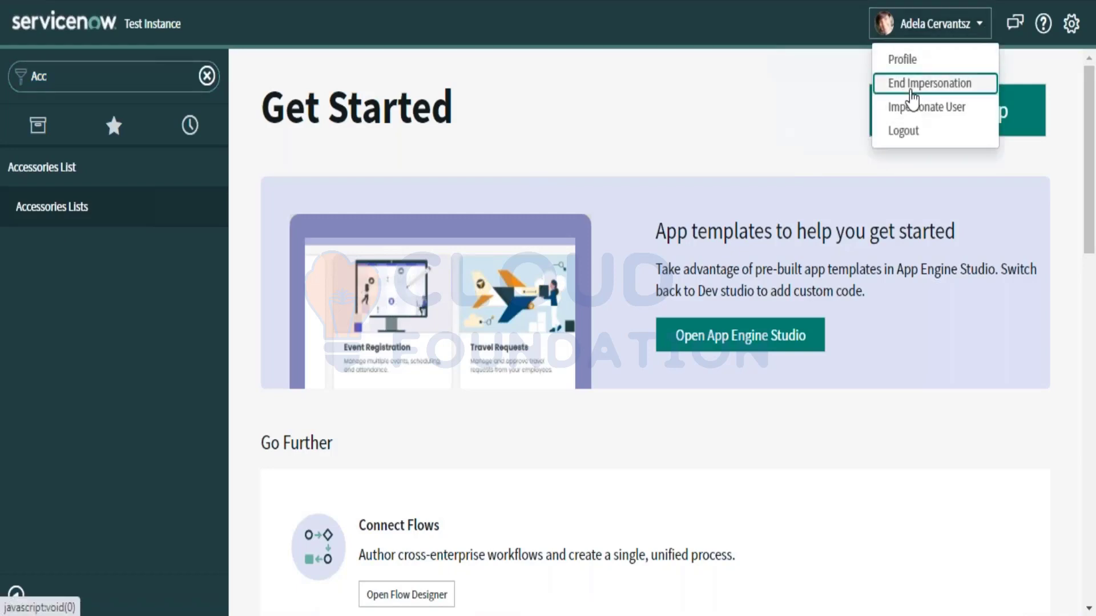
pyautogui.click(910, 83)
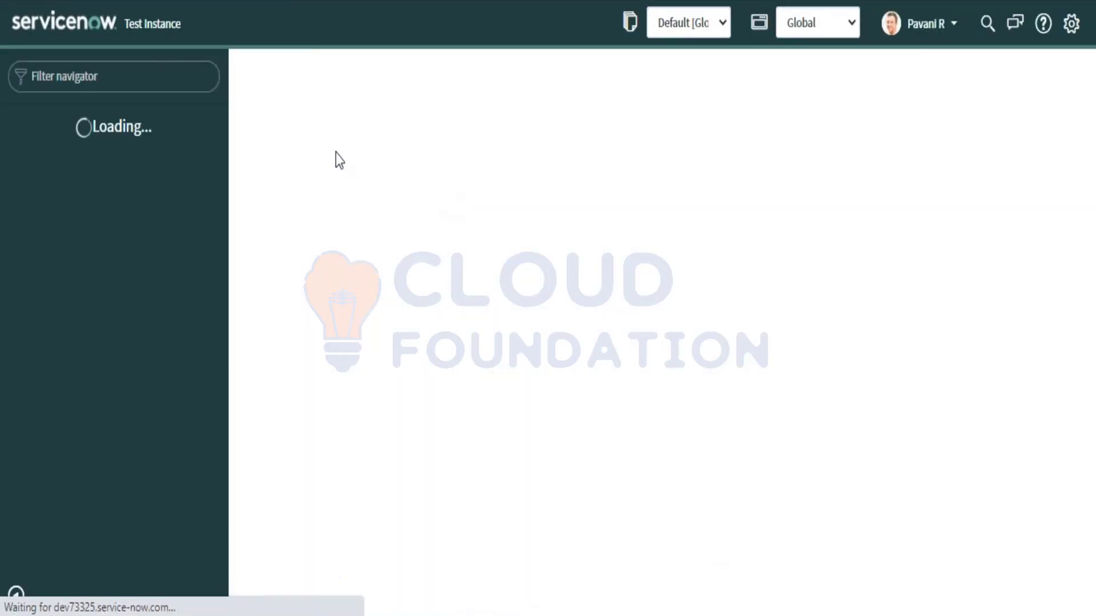
pyautogui.write('Access')
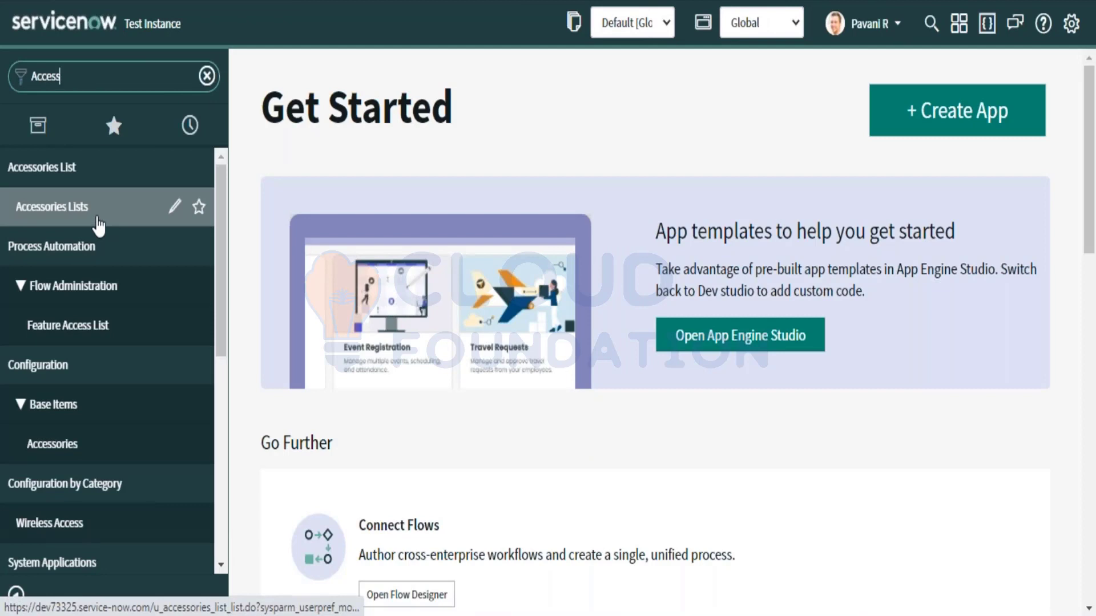
# Step: Start a new Accessories List record and look at its Number field
pyautogui.click(97, 218)
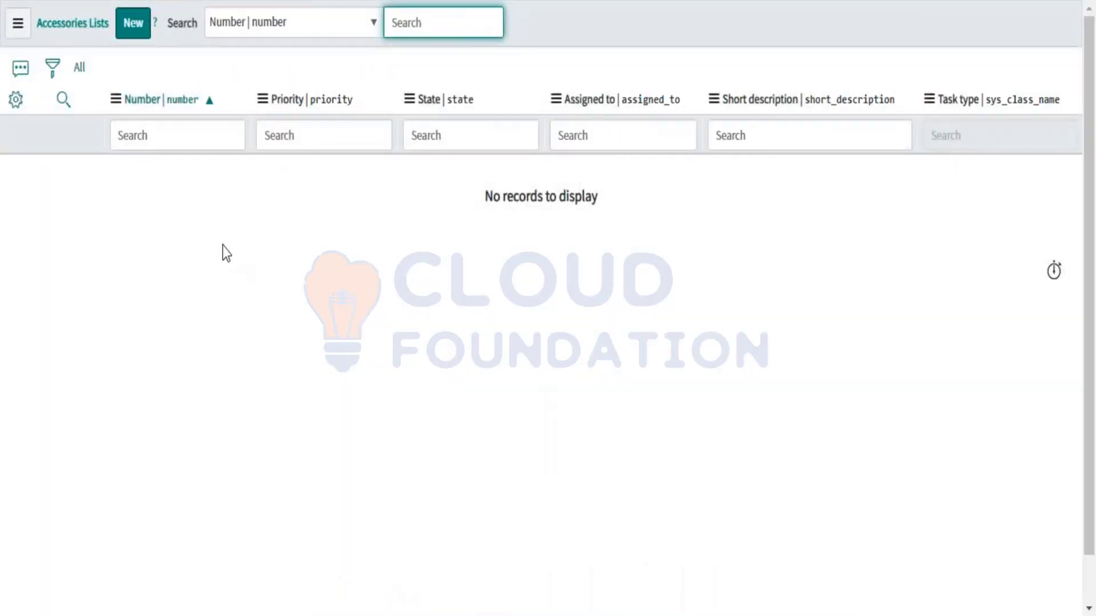
pyautogui.click(132, 36)
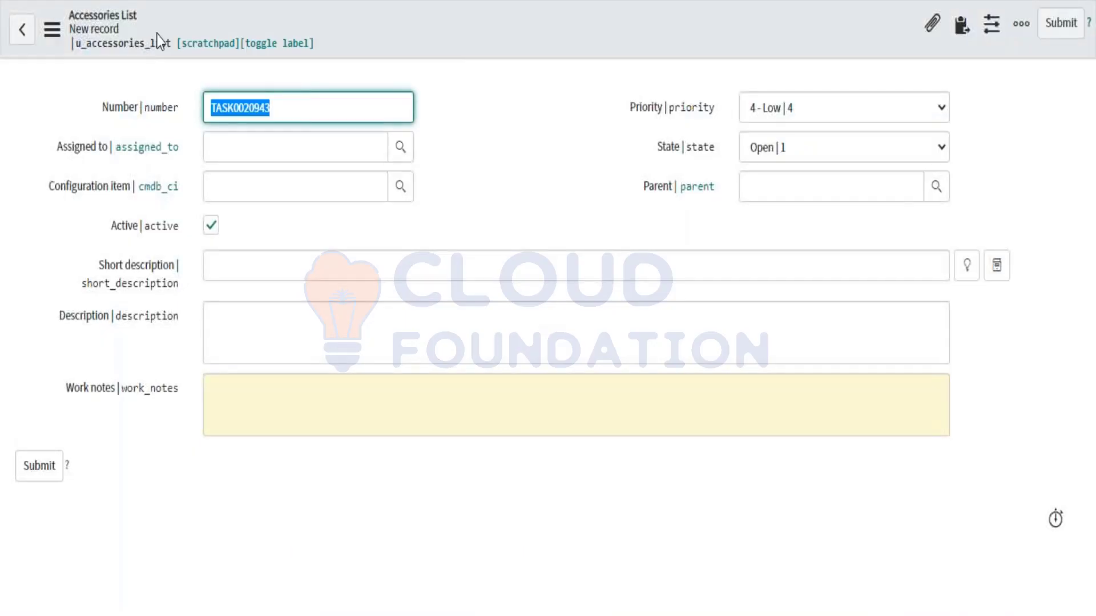
pyautogui.click(222, 145)
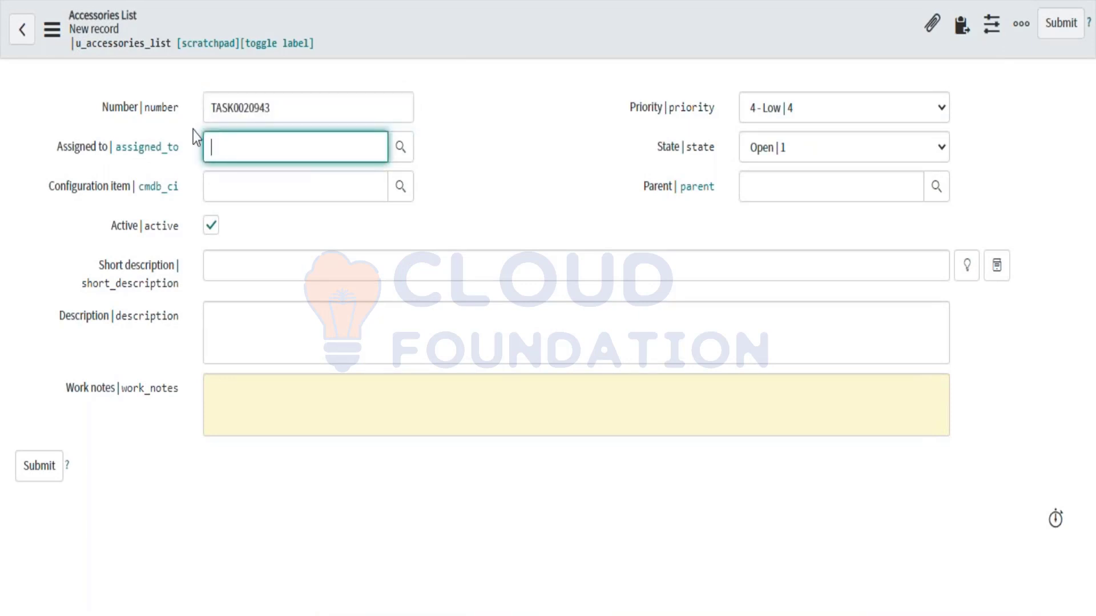
pyautogui.click(226, 111)
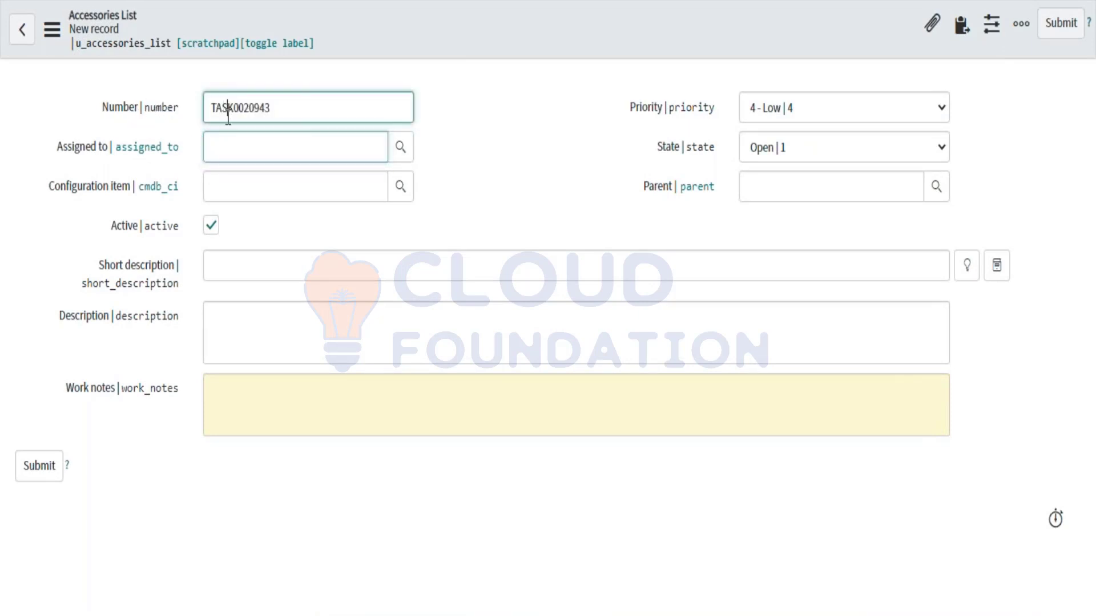
pyautogui.moveTo(228, 110); pyautogui.dragTo(207, 109)
pyautogui.click(232, 111)
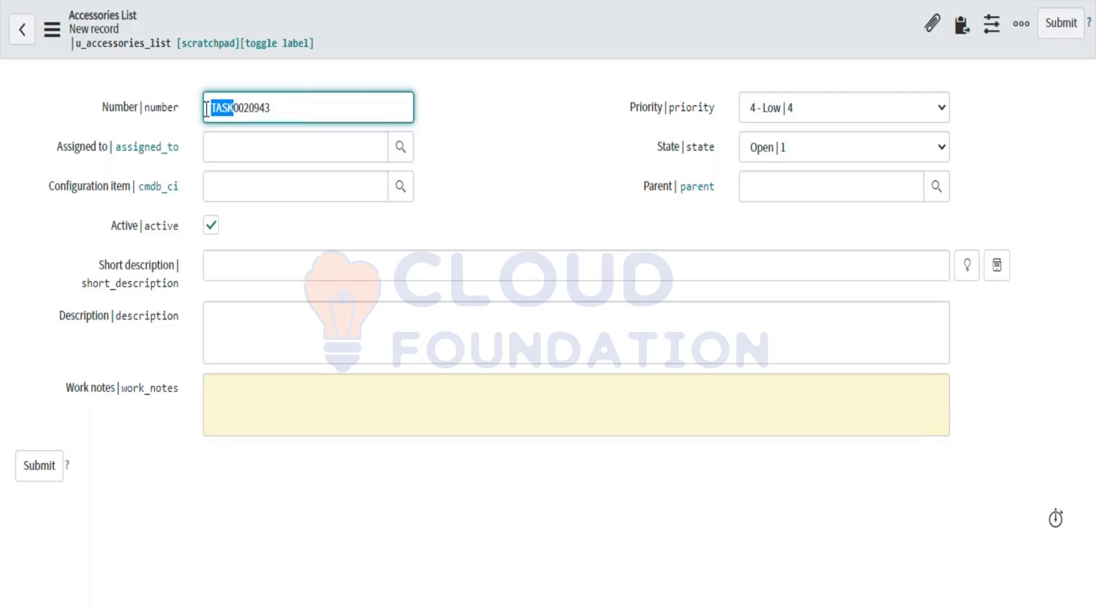
# Step: Examine the number TASK0020943, picking out its TASK prefix and digits 0020943
pyautogui.doubleClick(286, 111)
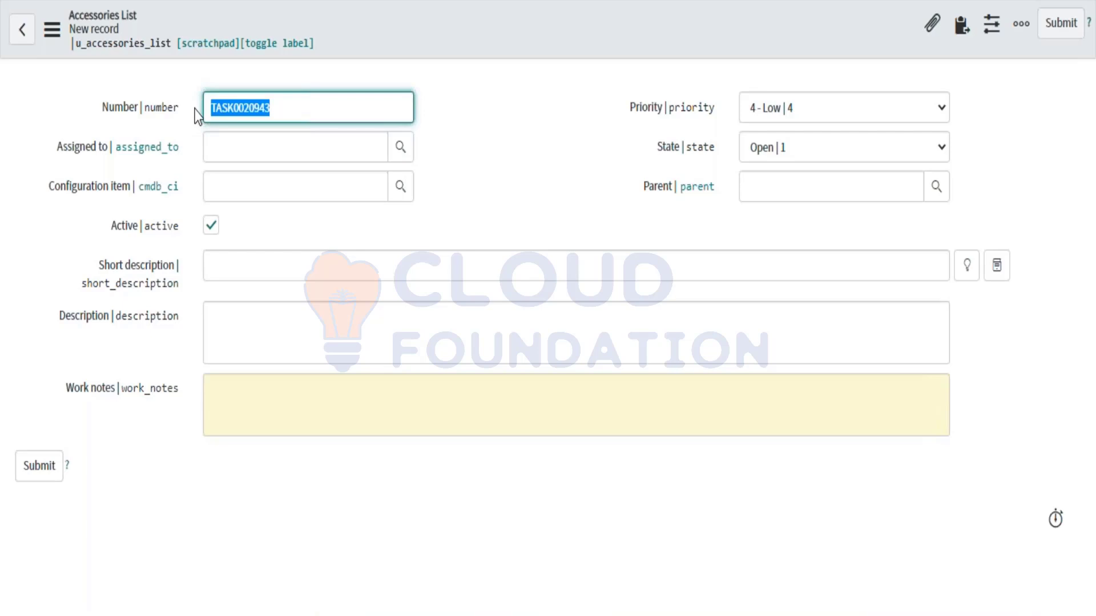
pyautogui.moveTo(286, 105); pyautogui.dragTo(359, 108)
pyautogui.click(233, 108)
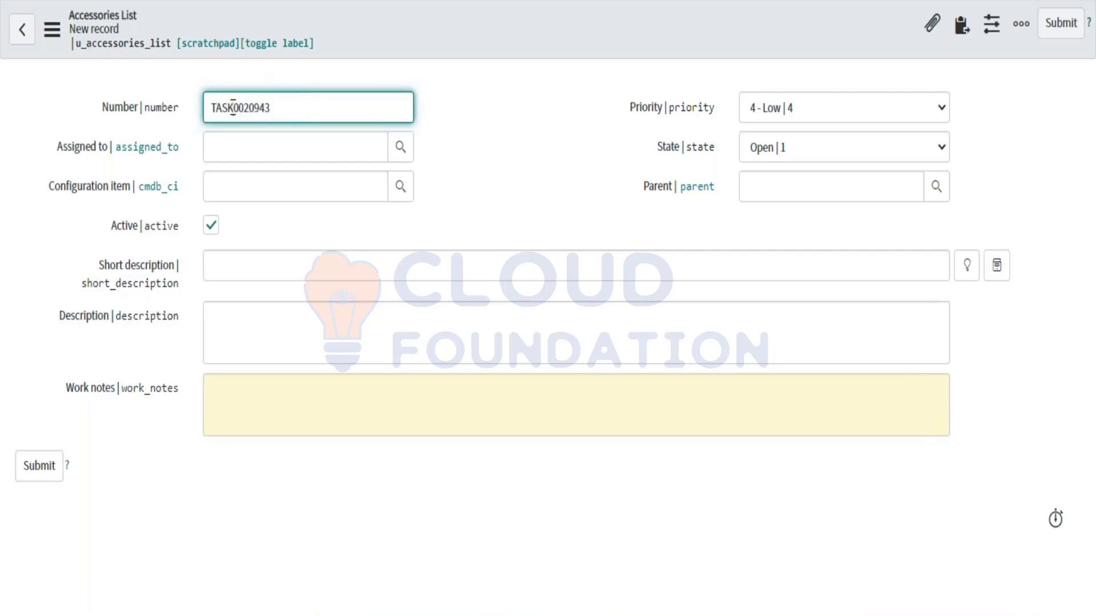
pyautogui.moveTo(233, 107); pyautogui.dragTo(199, 109)
pyautogui.click(310, 106)
pyautogui.moveTo(234, 108); pyautogui.dragTo(206, 108)
pyautogui.click(232, 108)
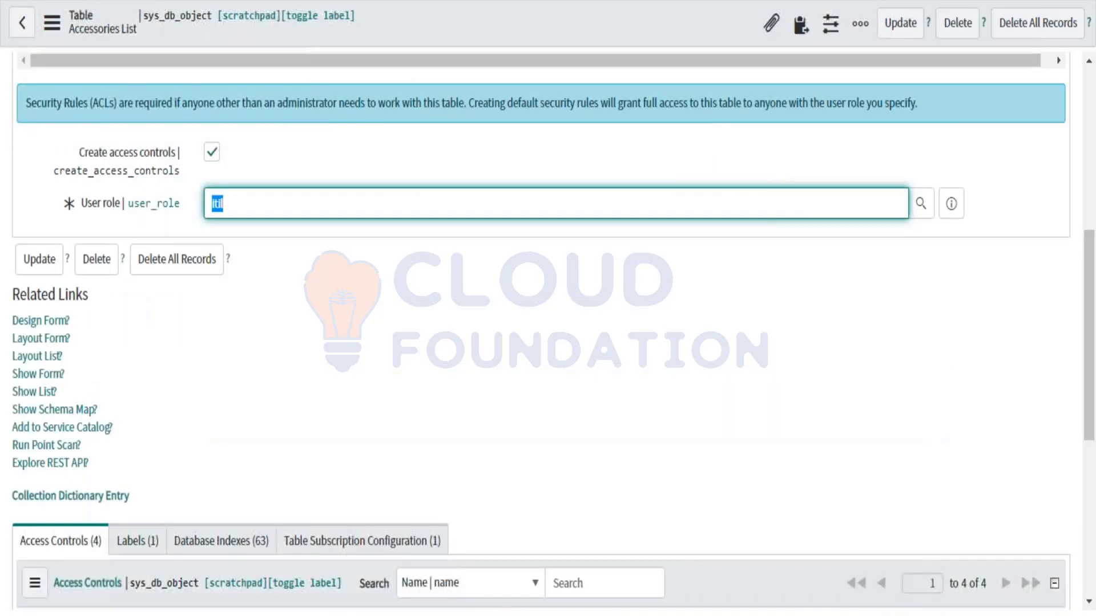
# Step: Tick Auto-number on the Controls tab, with prefix ACC, number 1000 and 7 digits
pyautogui.scroll(5, 268, 234)
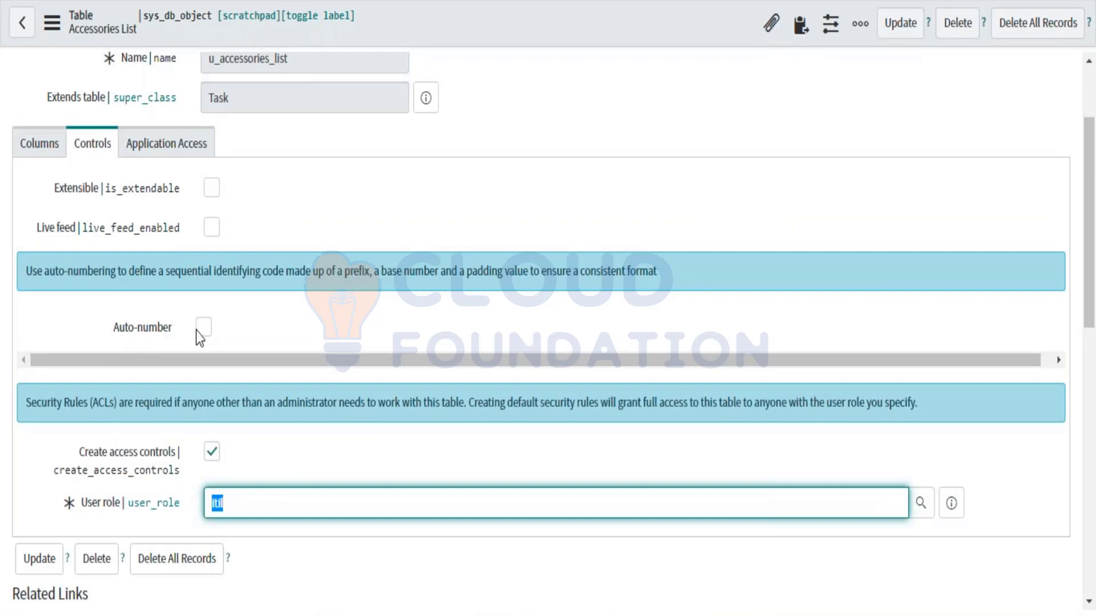
pyautogui.scroll(3, 513, 261)
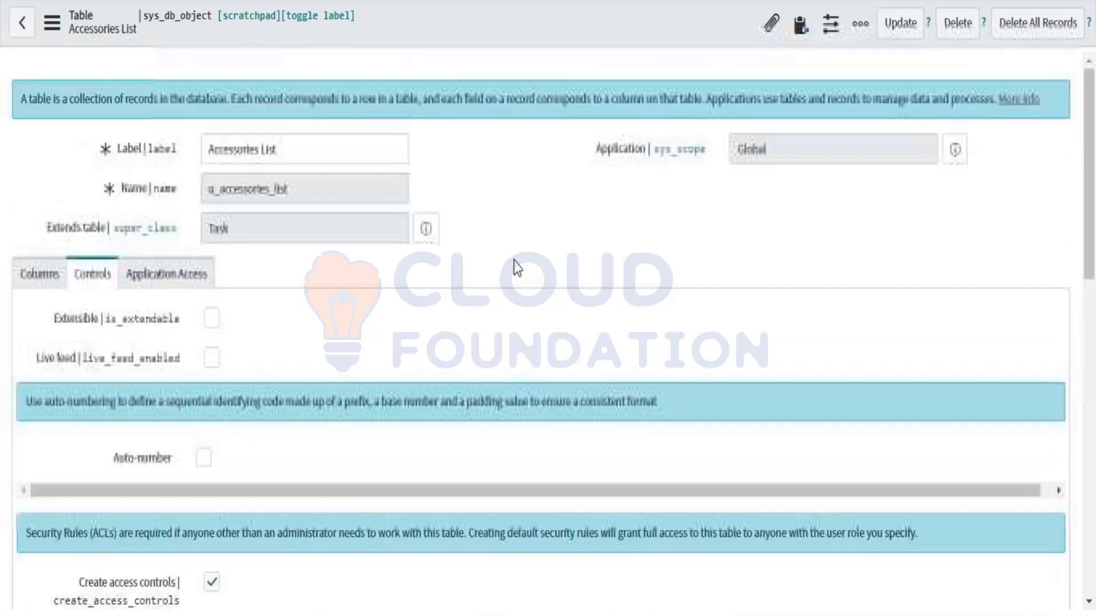
pyautogui.press('Tab')
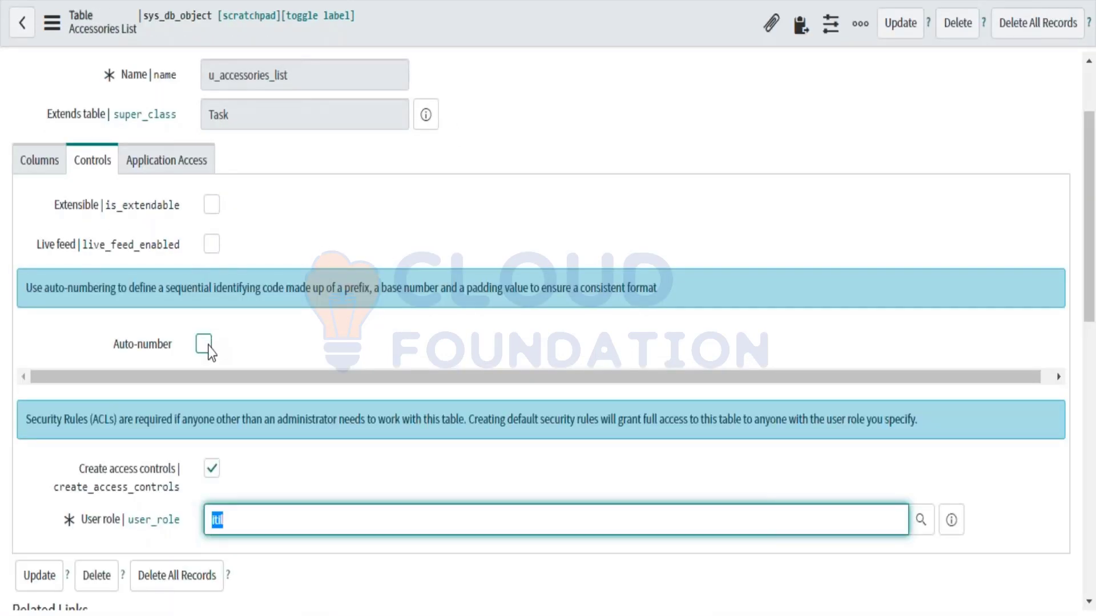
pyautogui.click(205, 345)
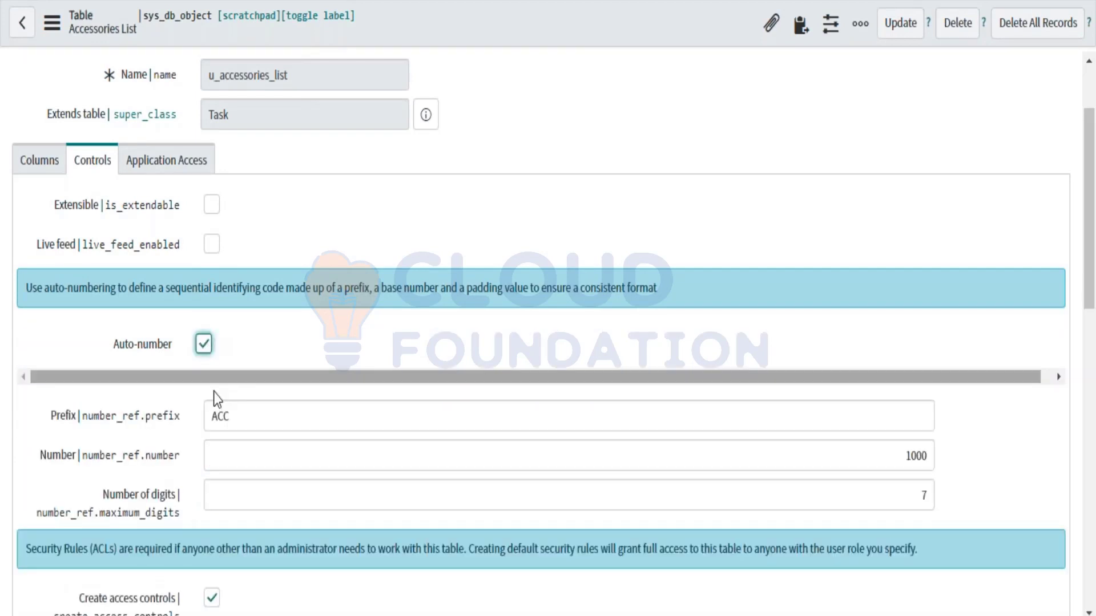
pyautogui.click(228, 417)
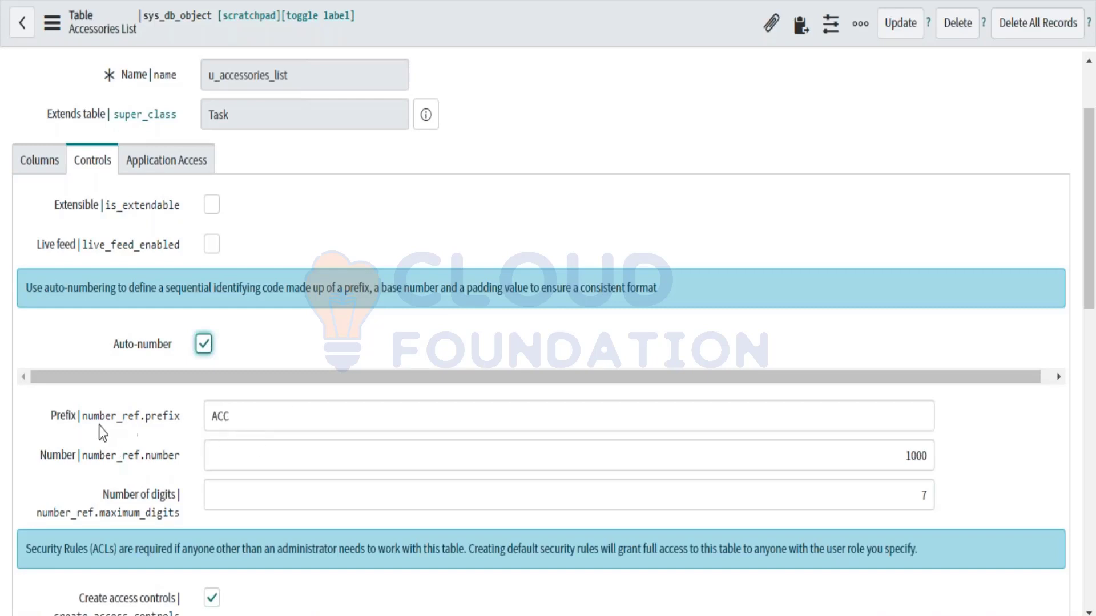
pyautogui.moveTo(238, 419); pyautogui.dragTo(207, 419)
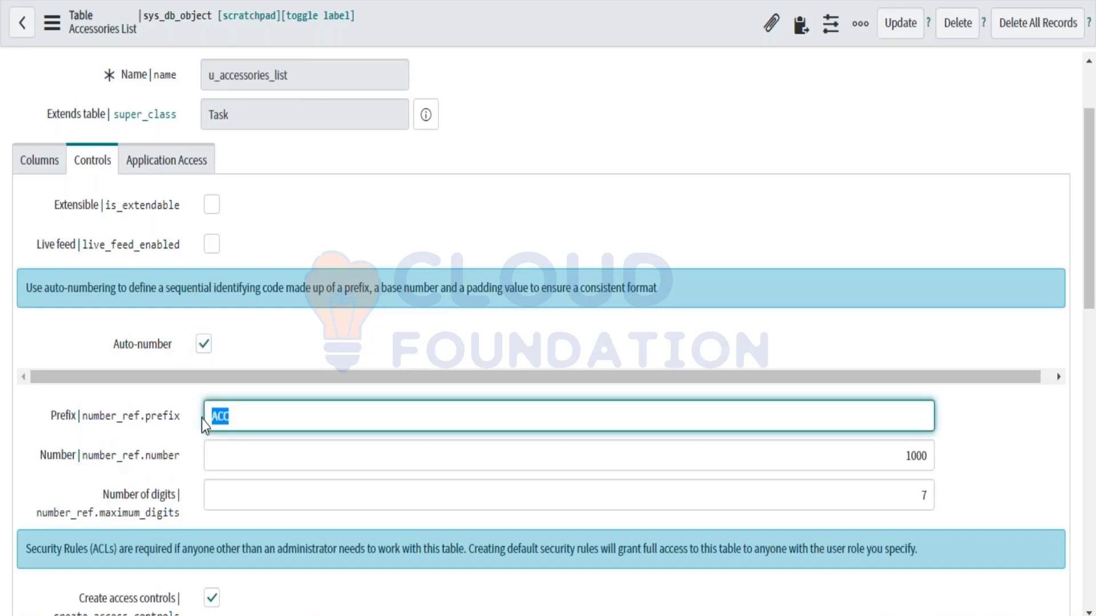
pyautogui.scroll(2, 201, 418)
pyautogui.click(223, 153)
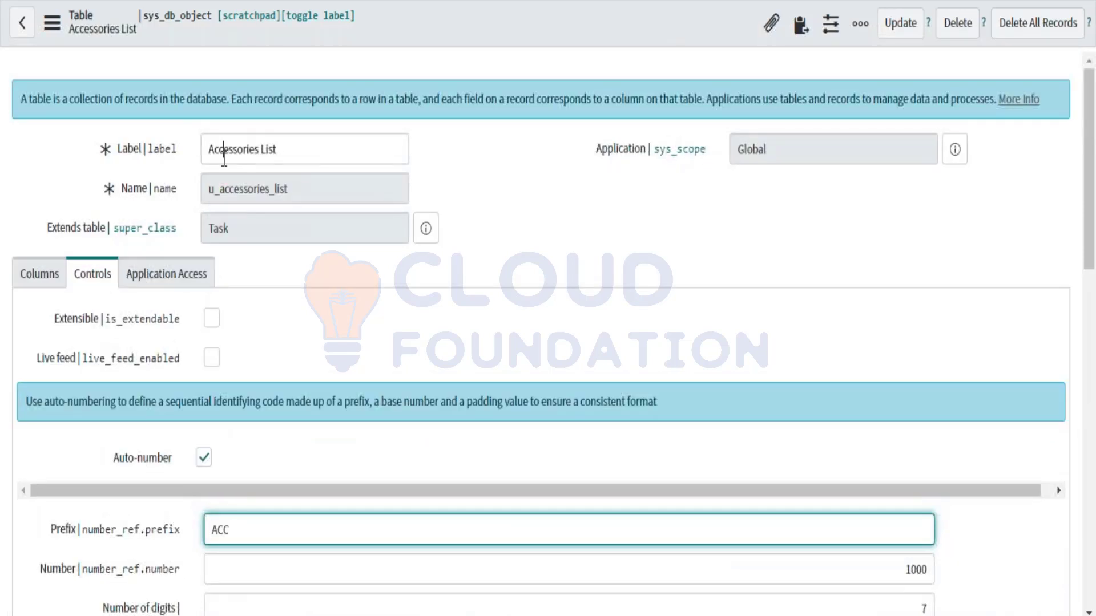
pyautogui.moveTo(224, 152); pyautogui.dragTo(209, 160)
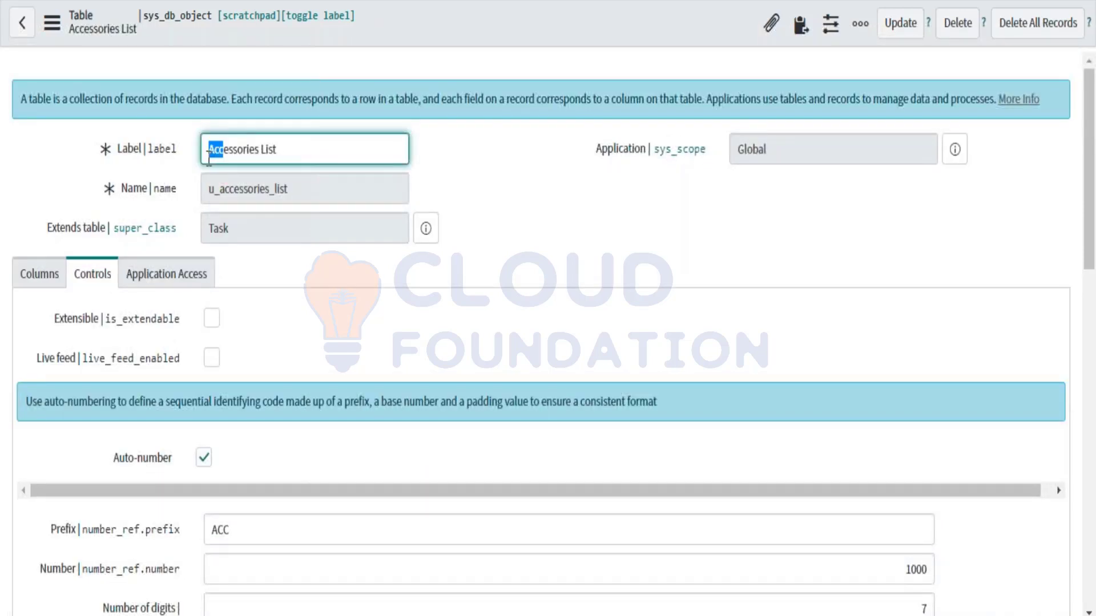
pyautogui.scroll(-3, 208, 172)
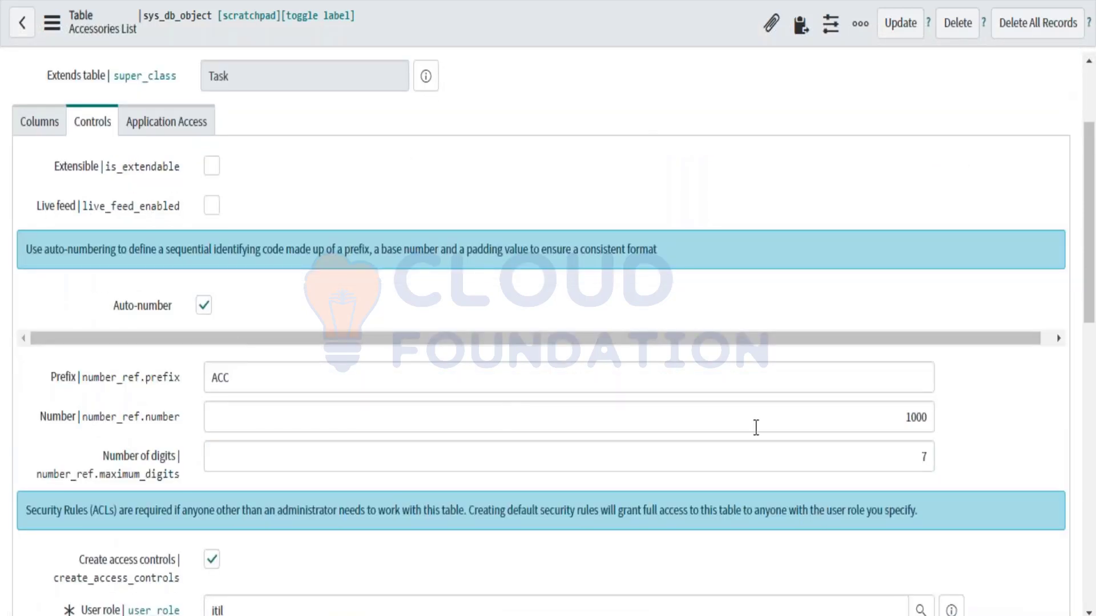
pyautogui.doubleClick(911, 418)
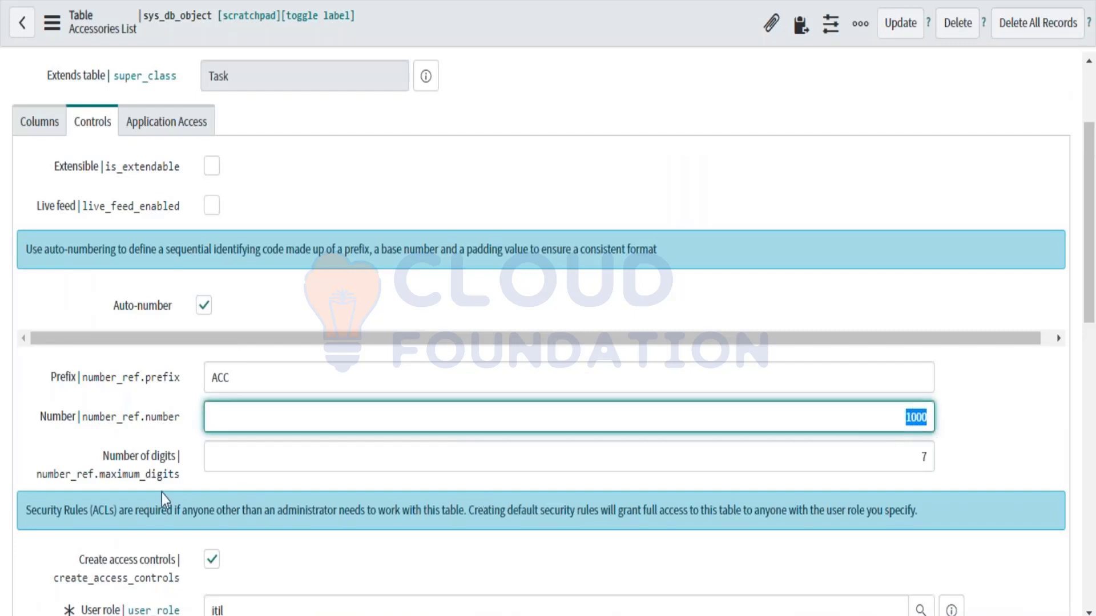
pyautogui.click(932, 454)
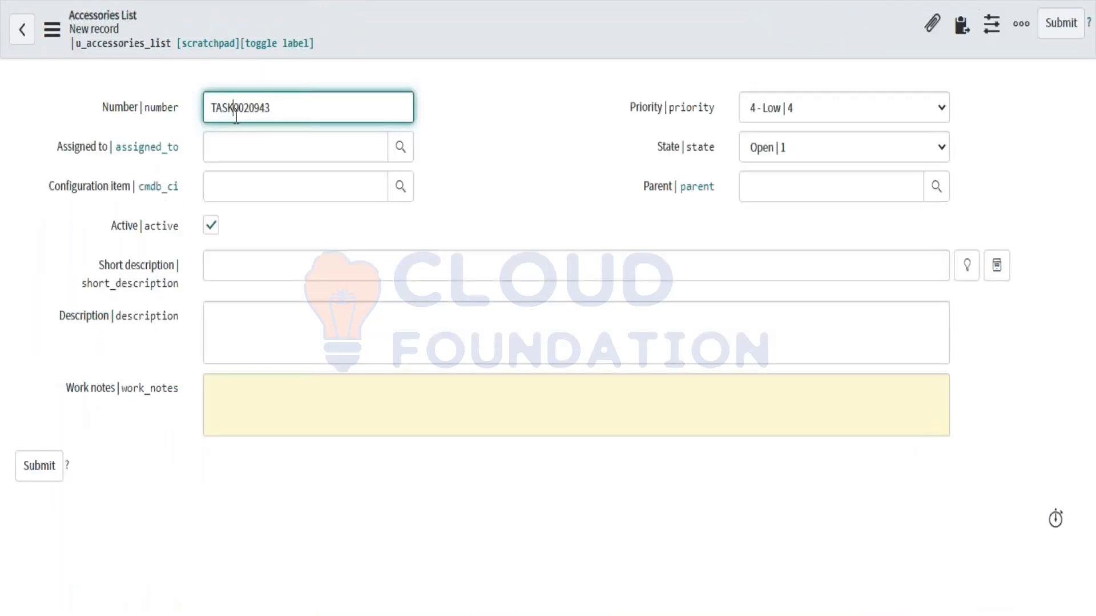
# Step: Check the digits of the new record's number, still TASK0020943
pyautogui.moveTo(234, 110); pyautogui.dragTo(242, 109)
pyautogui.click(250, 110)
pyautogui.moveTo(258, 111); pyautogui.dragTo(267, 111)
pyautogui.click(275, 109)
pyautogui.moveTo(234, 108); pyautogui.dragTo(289, 113)
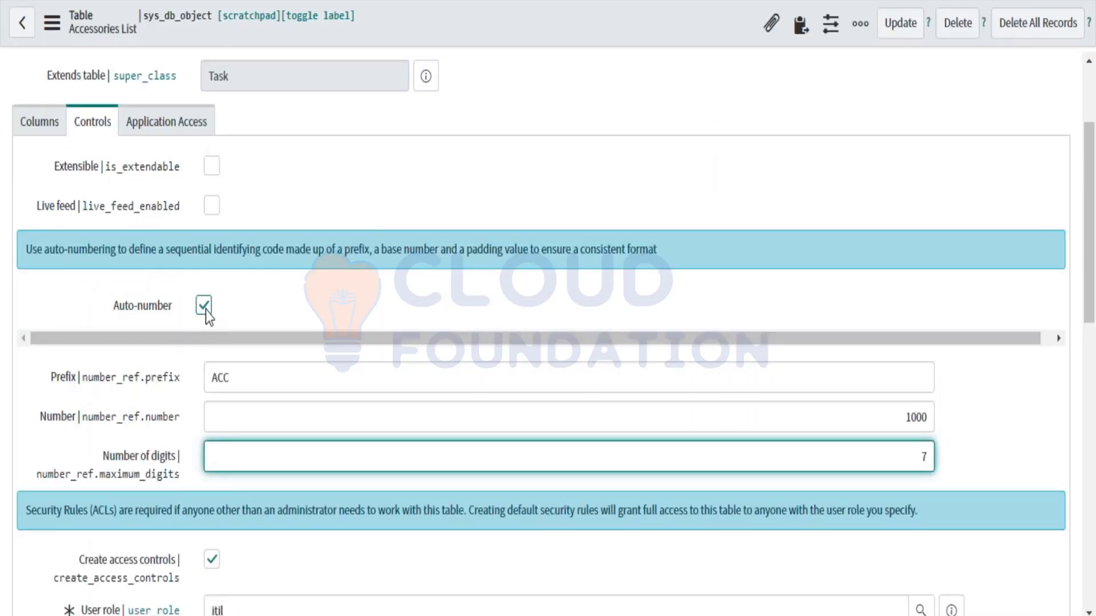
# Step: Save and submit the table's ACC auto-number settings
pyautogui.moveTo(243, 378); pyautogui.dragTo(209, 378)
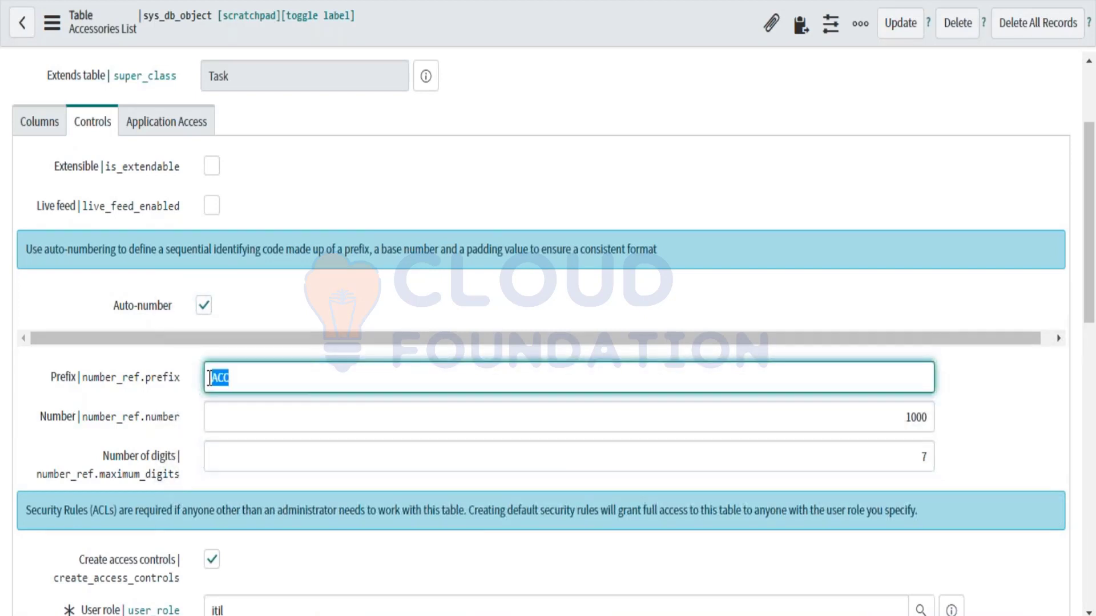
pyautogui.rightClick(531, 24)
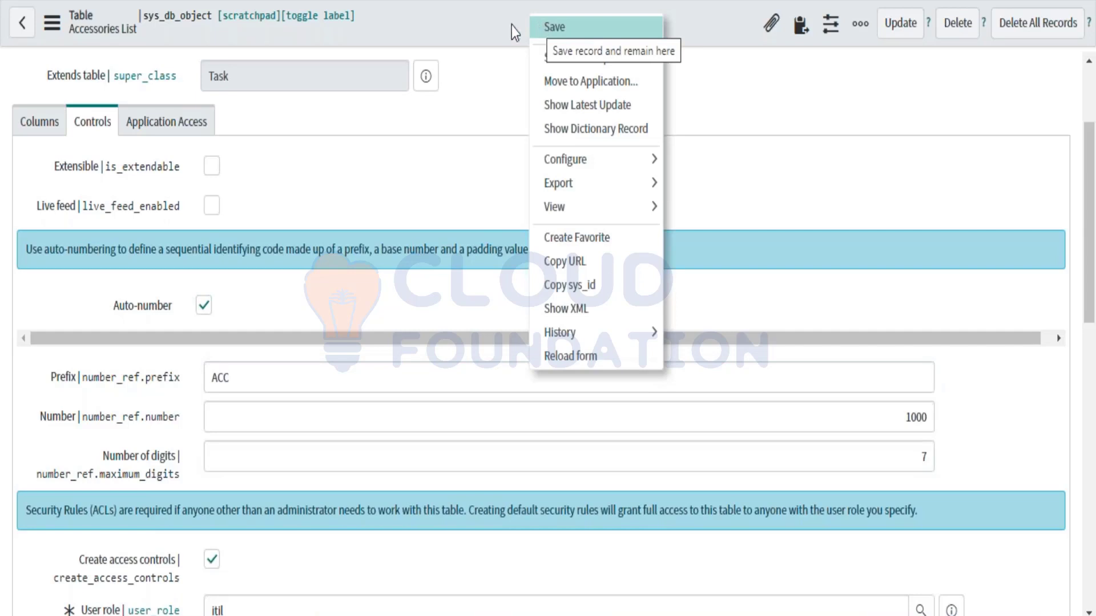
pyautogui.click(474, 33)
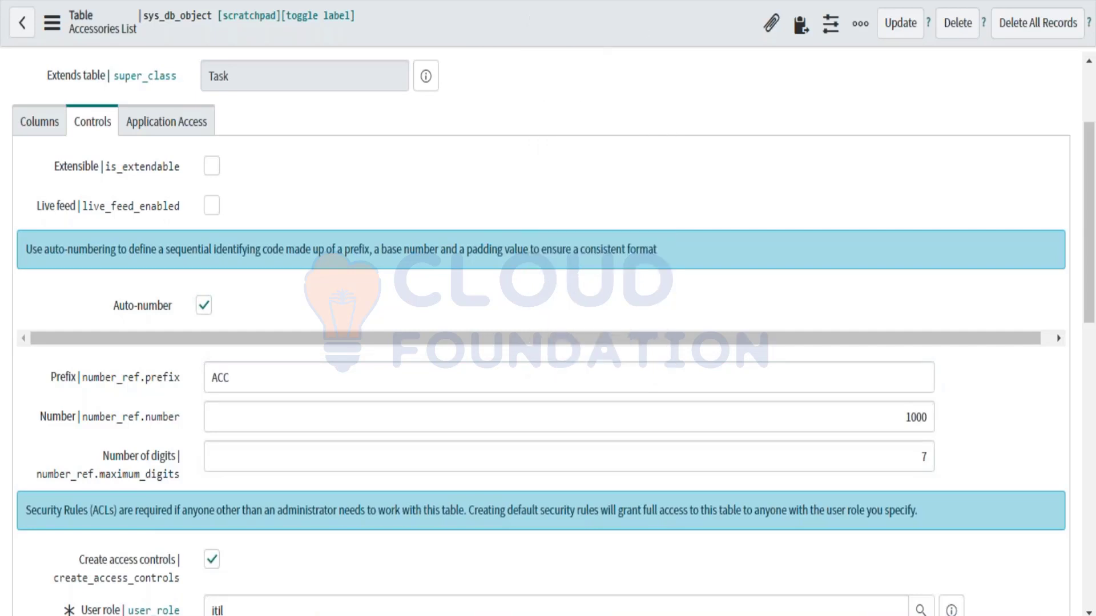
pyautogui.rightClick(748, 4)
pyautogui.rightClick(616, 27)
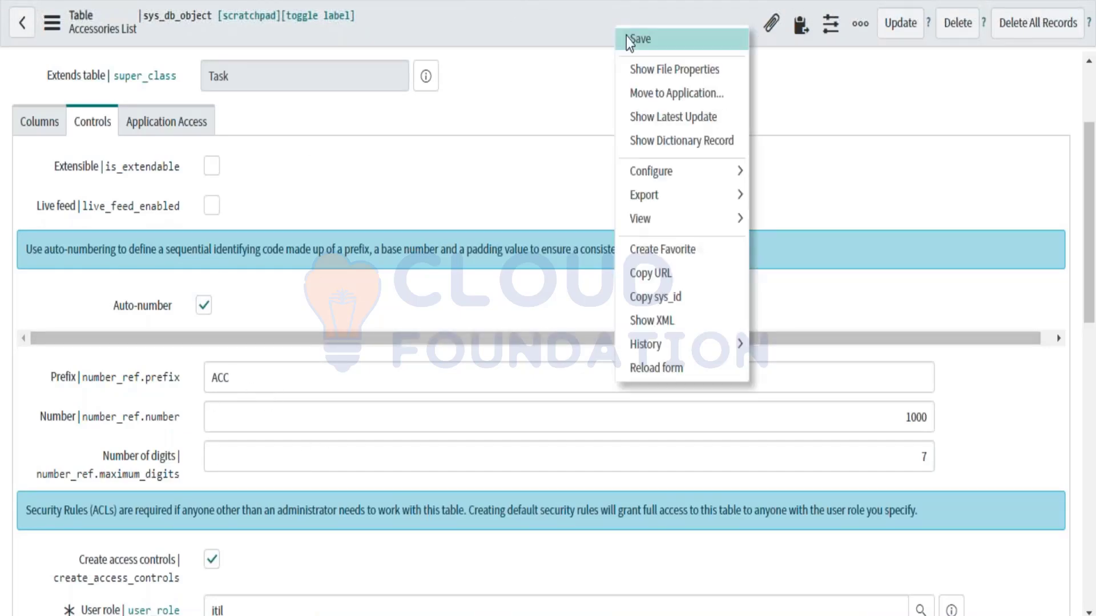
pyautogui.click(628, 38)
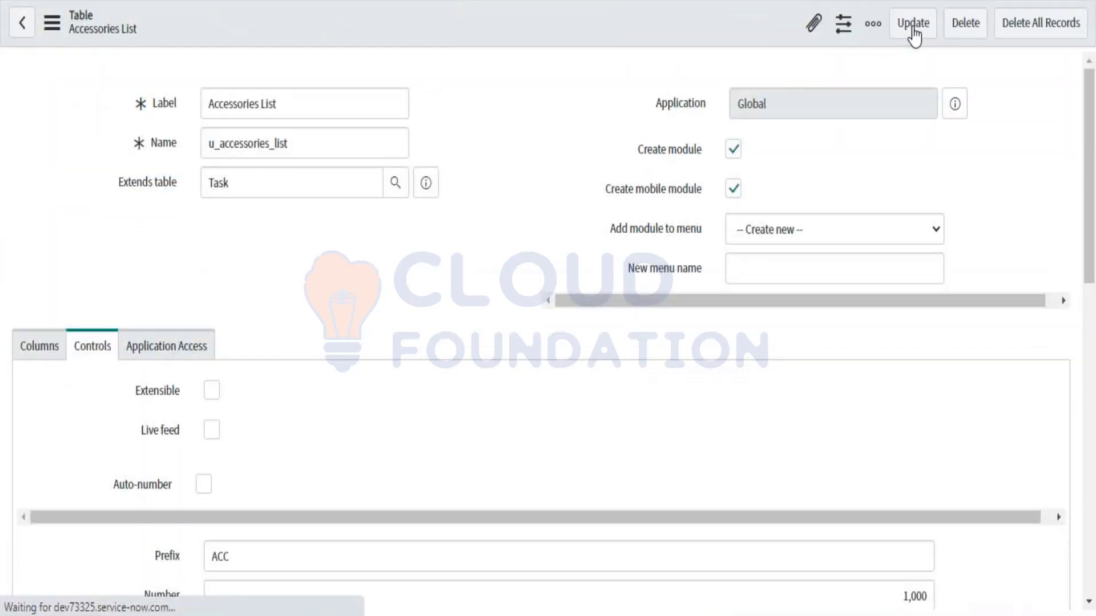
pyautogui.click(912, 26)
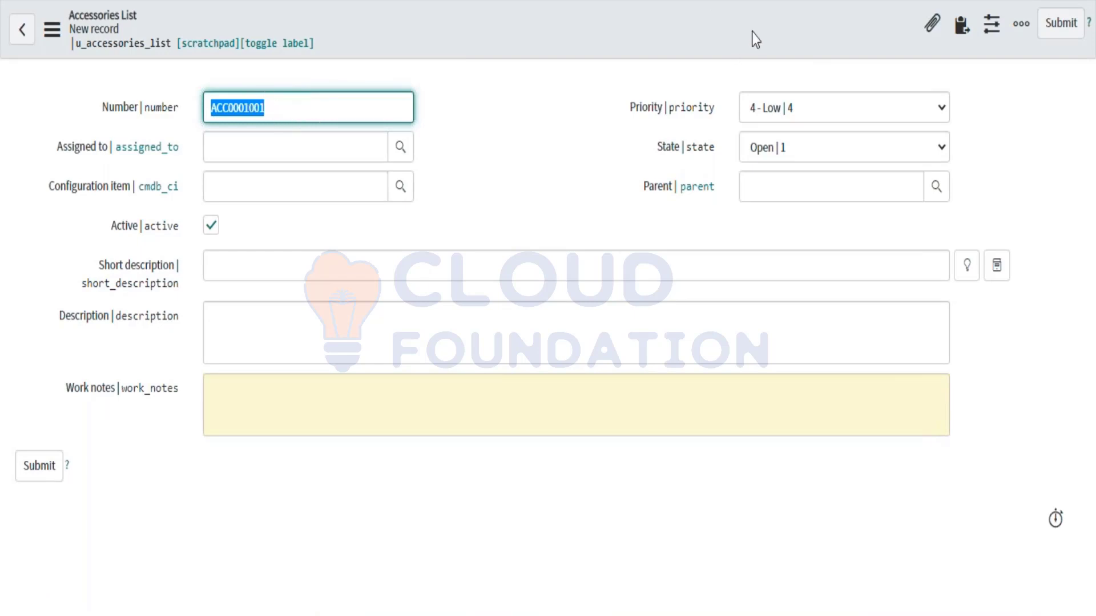
# Step: Return to the Accessories List table definition and save it again
pyautogui.hotkey('alt', 'Left')
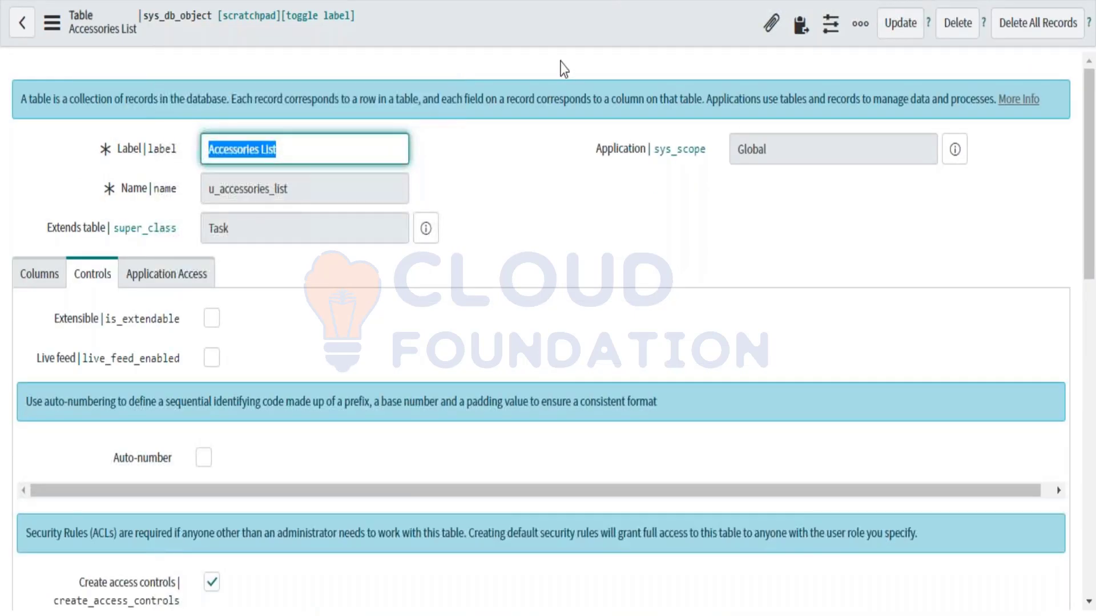
pyautogui.rightClick(557, 39)
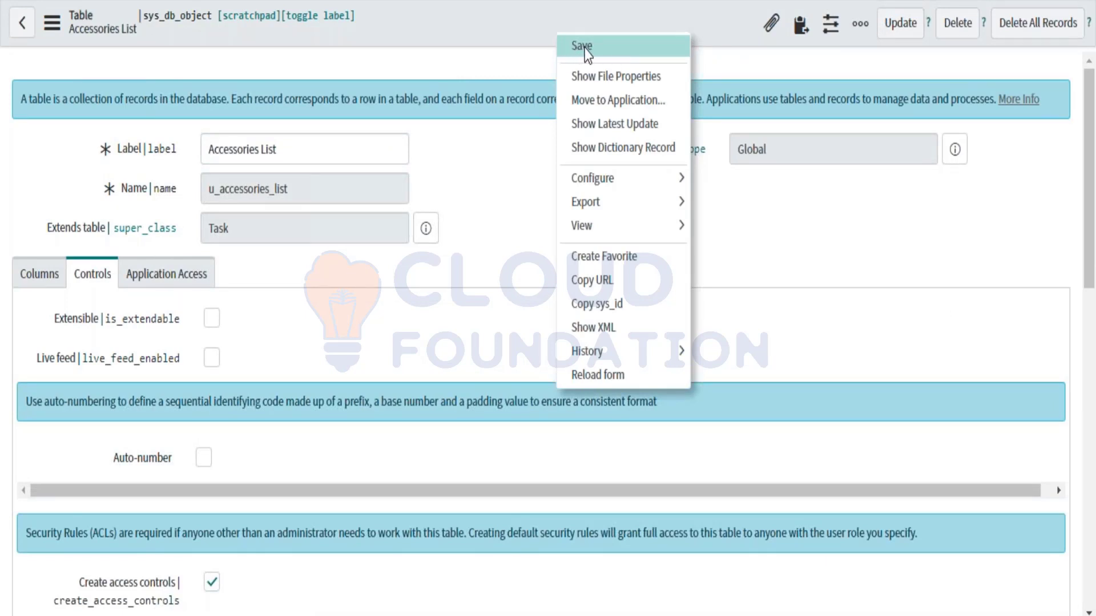
pyautogui.click(513, 32)
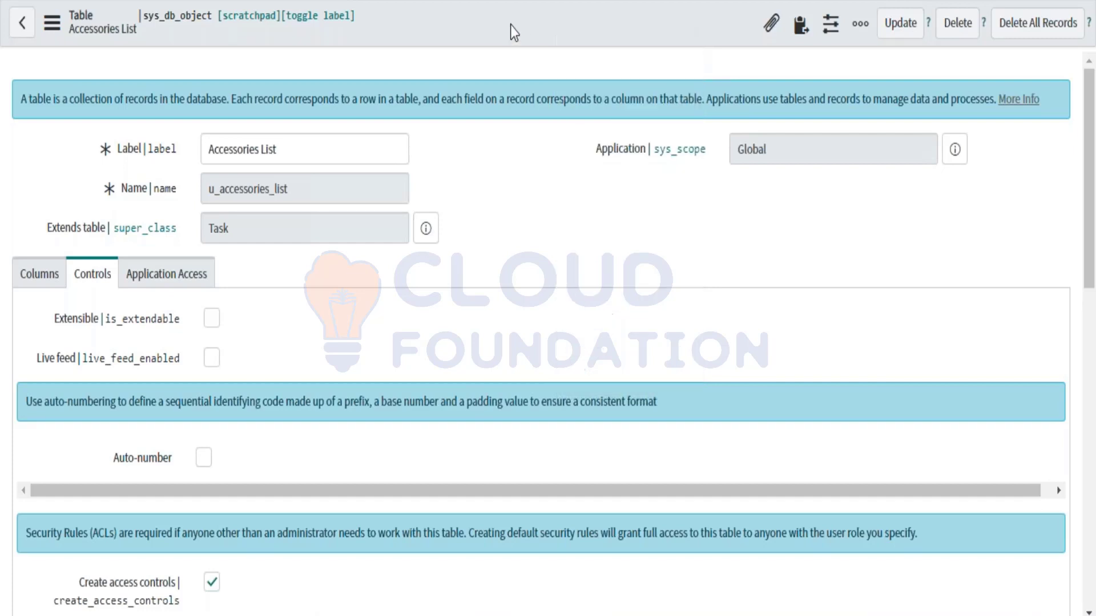
pyautogui.rightClick(520, 37)
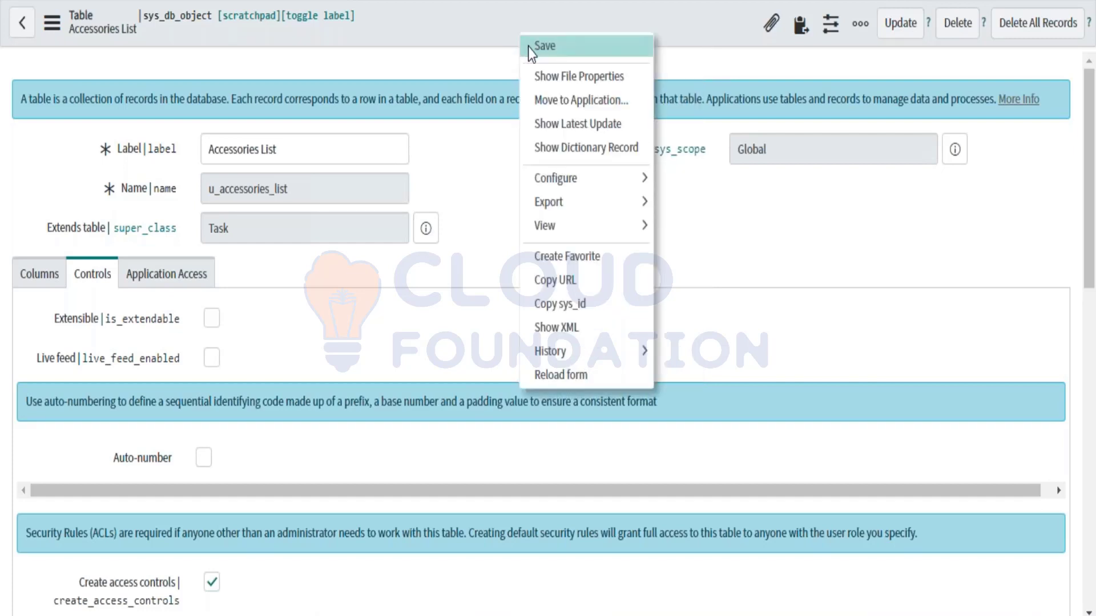
pyautogui.click(542, 45)
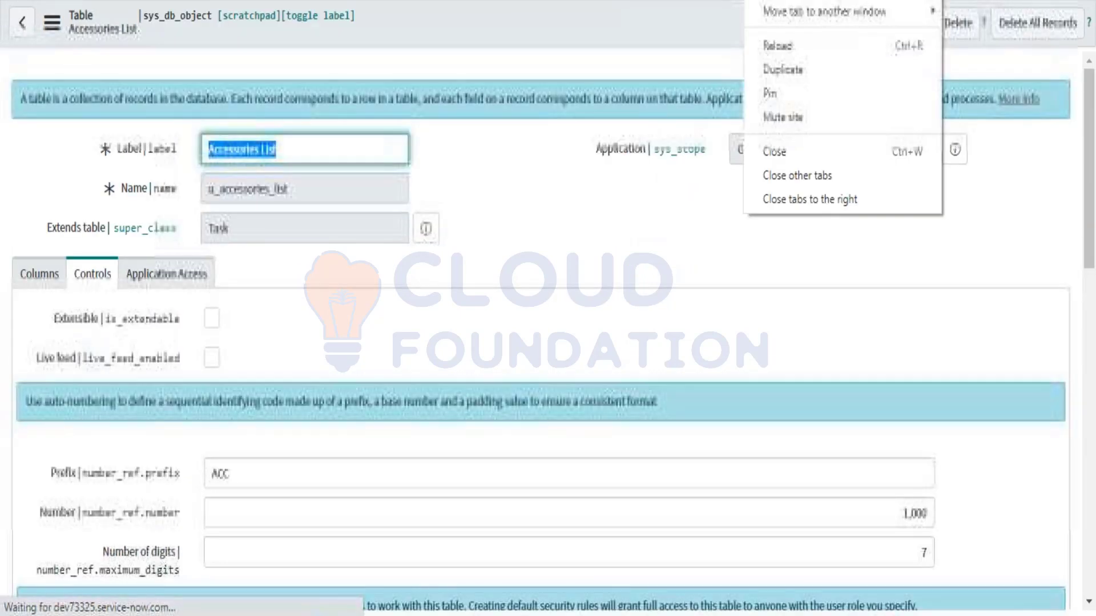
pyautogui.click(770, 72)
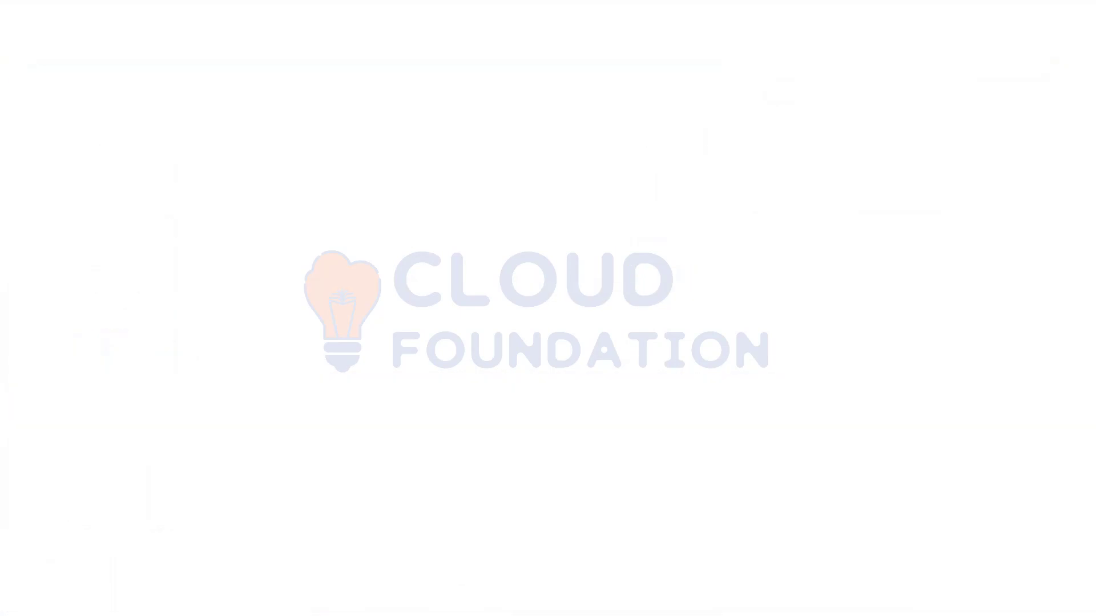
# Step: Submit the table and confirm a record now gets the number ACC0001002
pyautogui.scroll(-1, 683, 364)
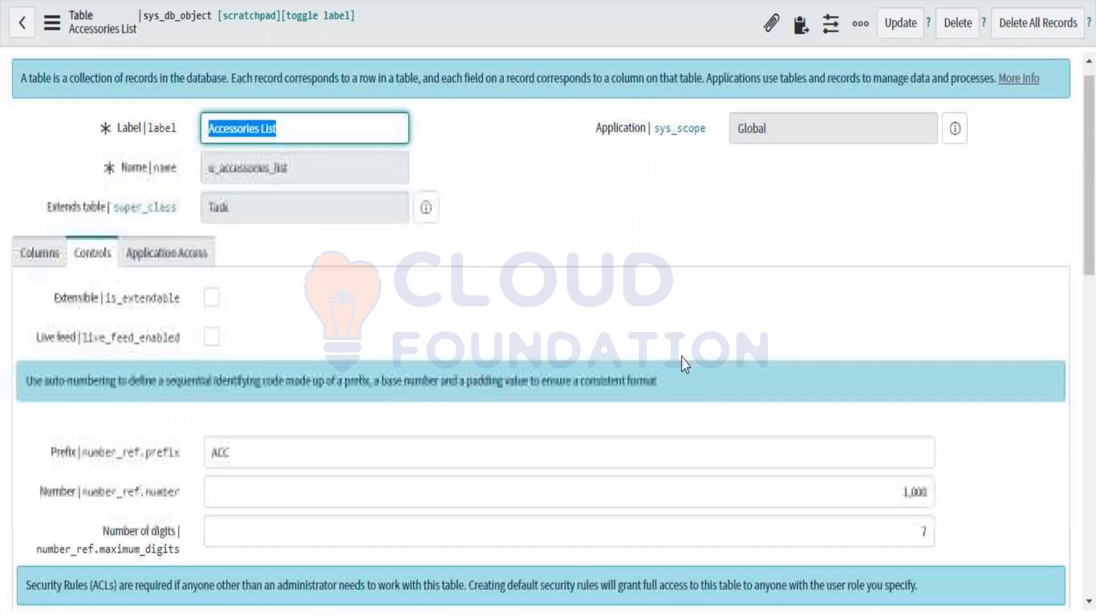
pyautogui.click(904, 25)
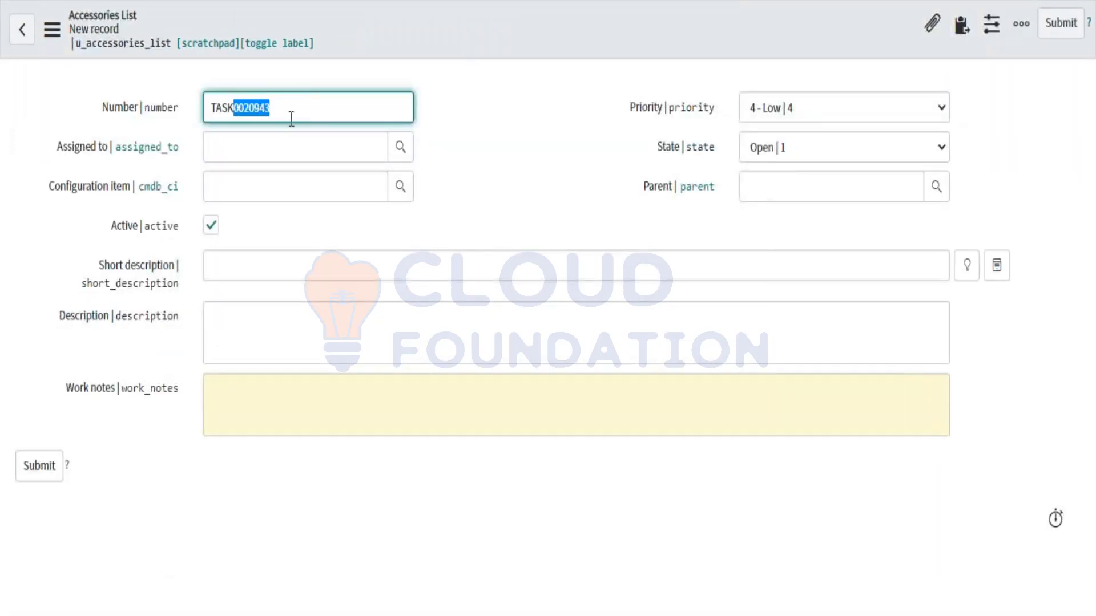
pyautogui.click(292, 119)
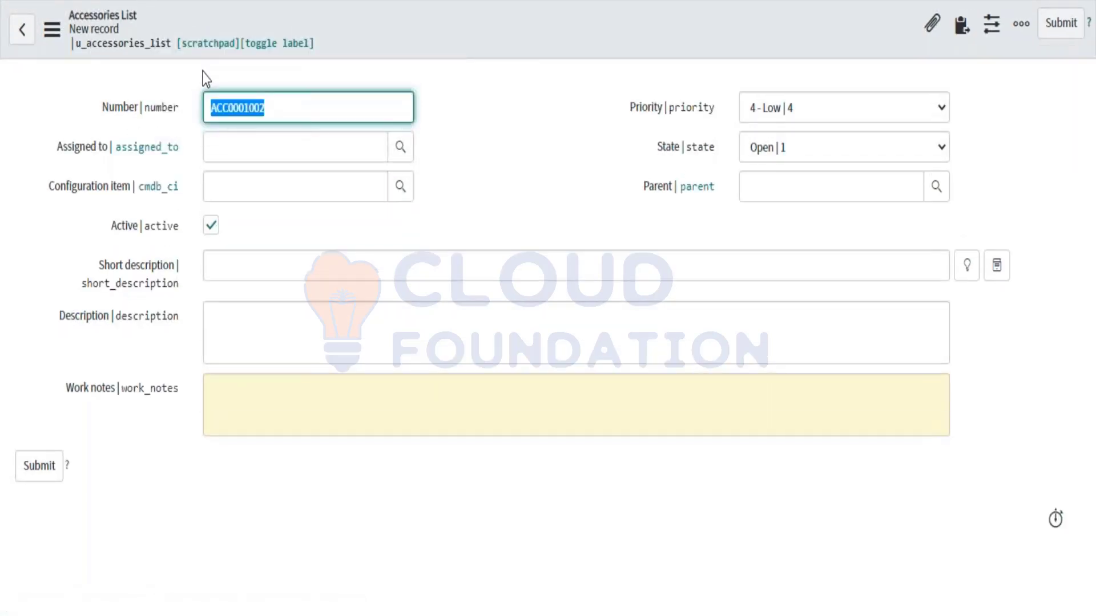
pyautogui.click(225, 113)
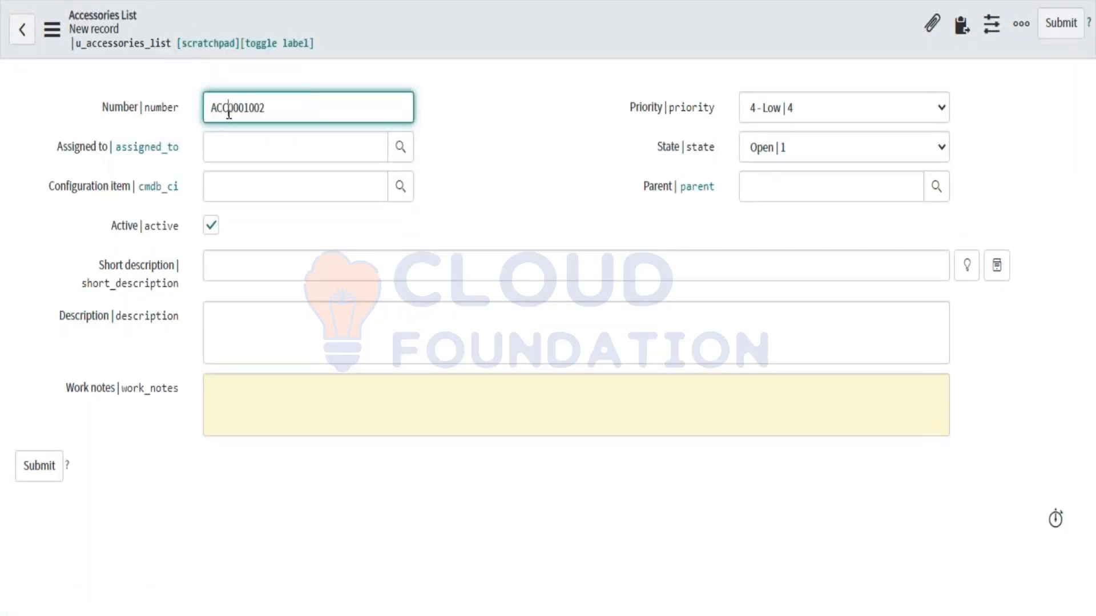
pyautogui.moveTo(229, 113); pyautogui.dragTo(189, 105)
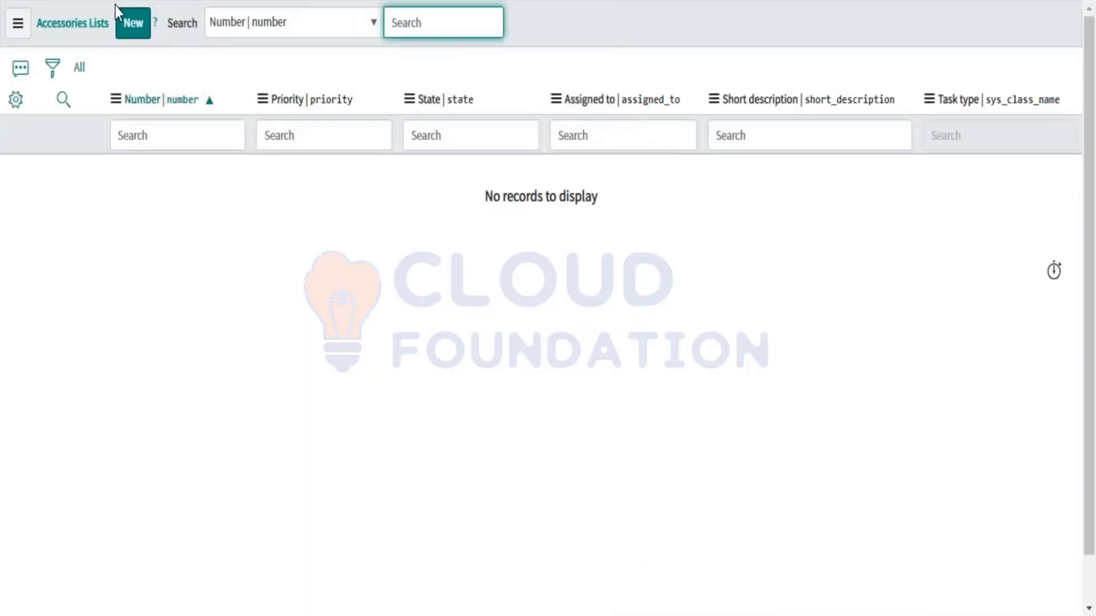
# Step: Start another Accessories List record and check its number ACC0001003
pyautogui.click(125, 26)
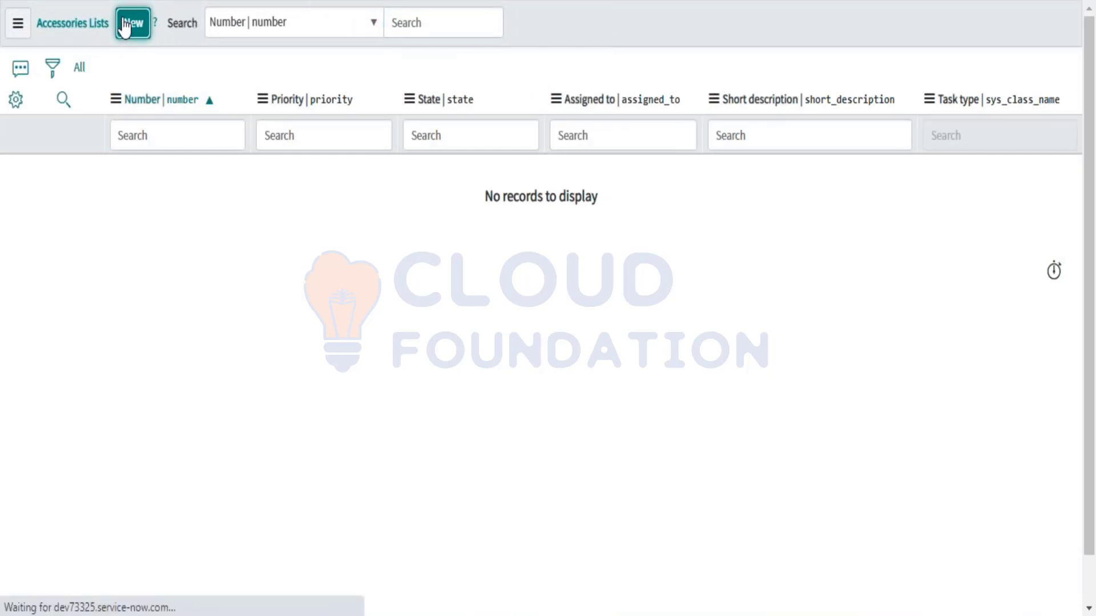
pyautogui.click(274, 118)
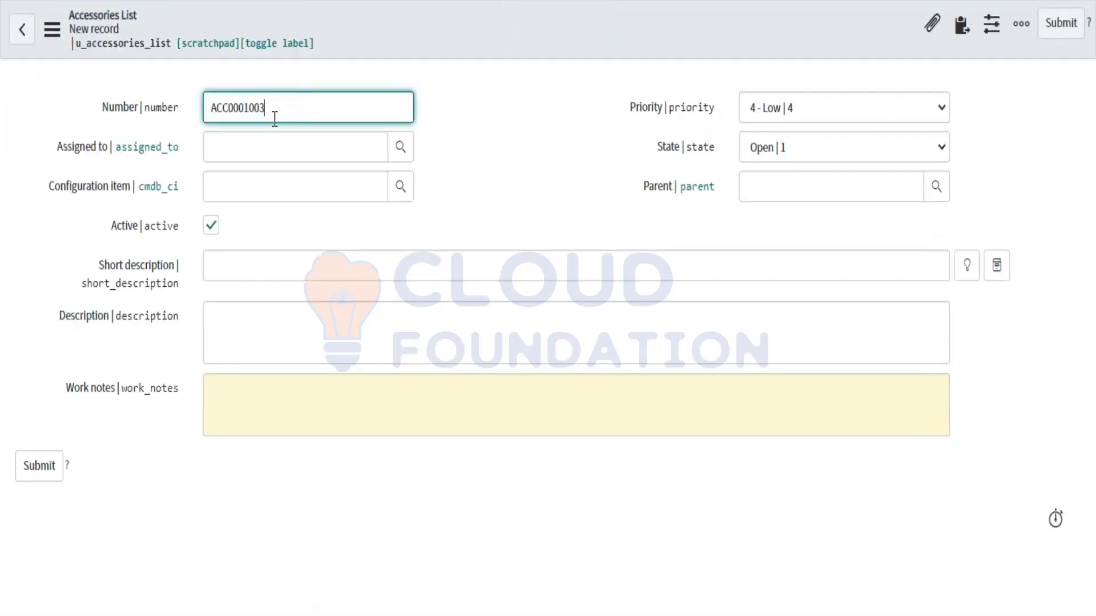
pyautogui.press('Left')
pyautogui.press('Left')
pyautogui.press('Left')
pyautogui.press('Left')
pyautogui.hotkey('shift', 'End')
pyautogui.click(276, 113)
pyautogui.click(273, 105)
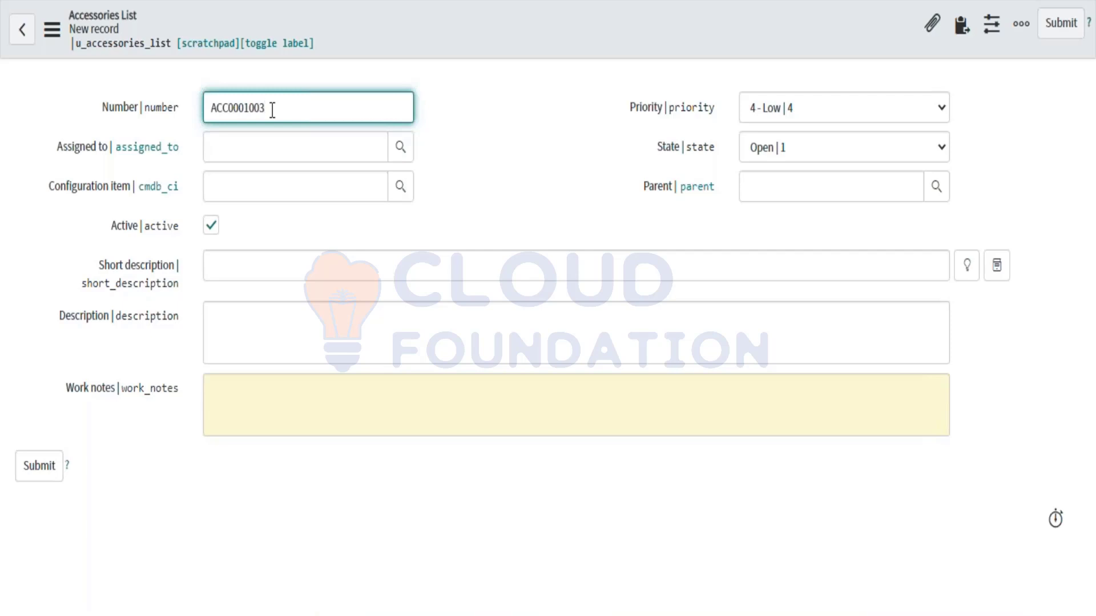
# Step: Enter 'Test' as the record's short description
pyautogui.click(242, 266)
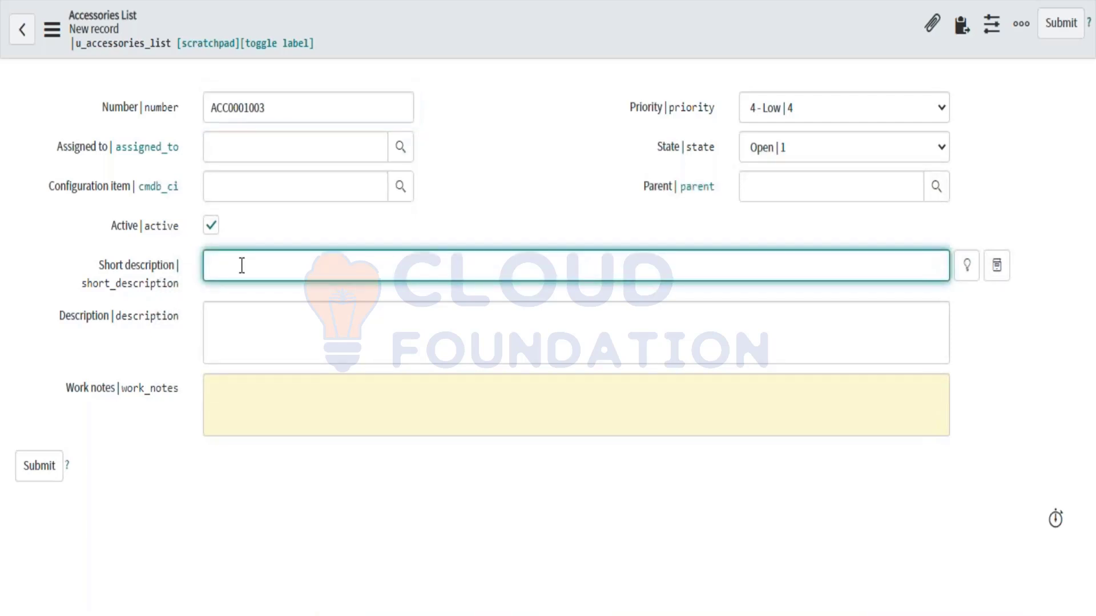
pyautogui.write('Test')
pyautogui.click(255, 355)
pyautogui.rightClick(495, 36)
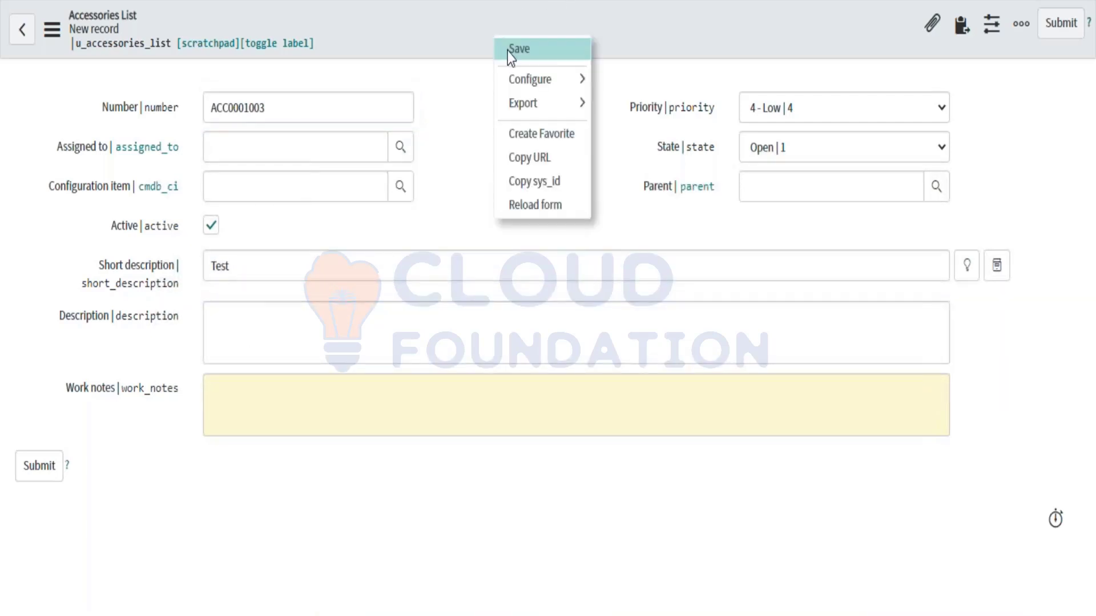
# Step: Save ACC0001003, list all Accessories List records, and open ACC0001003
pyautogui.click(511, 51)
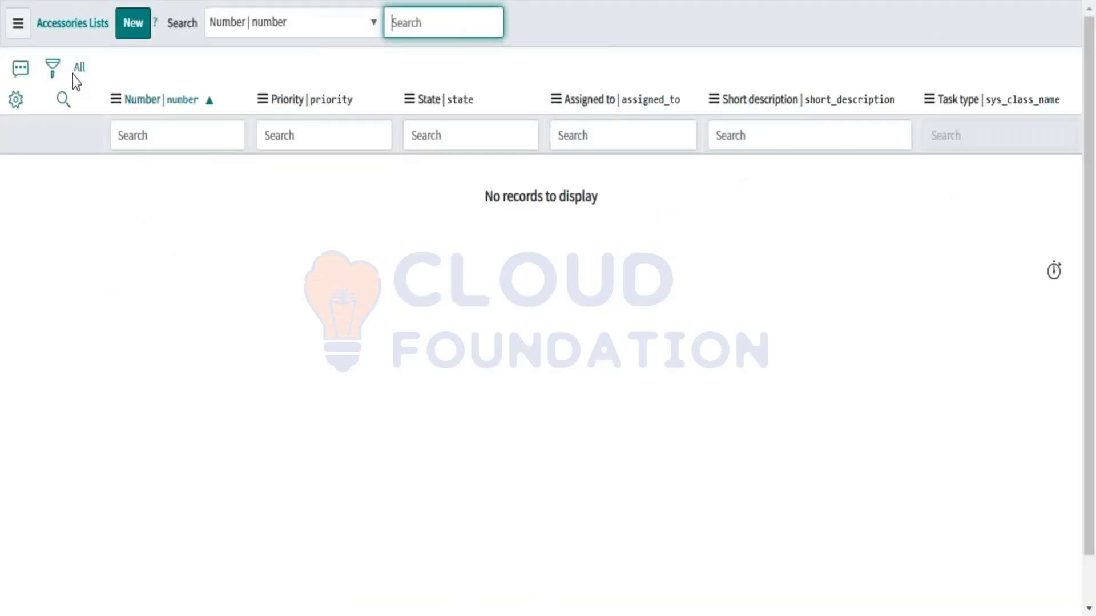
pyautogui.click(79, 68)
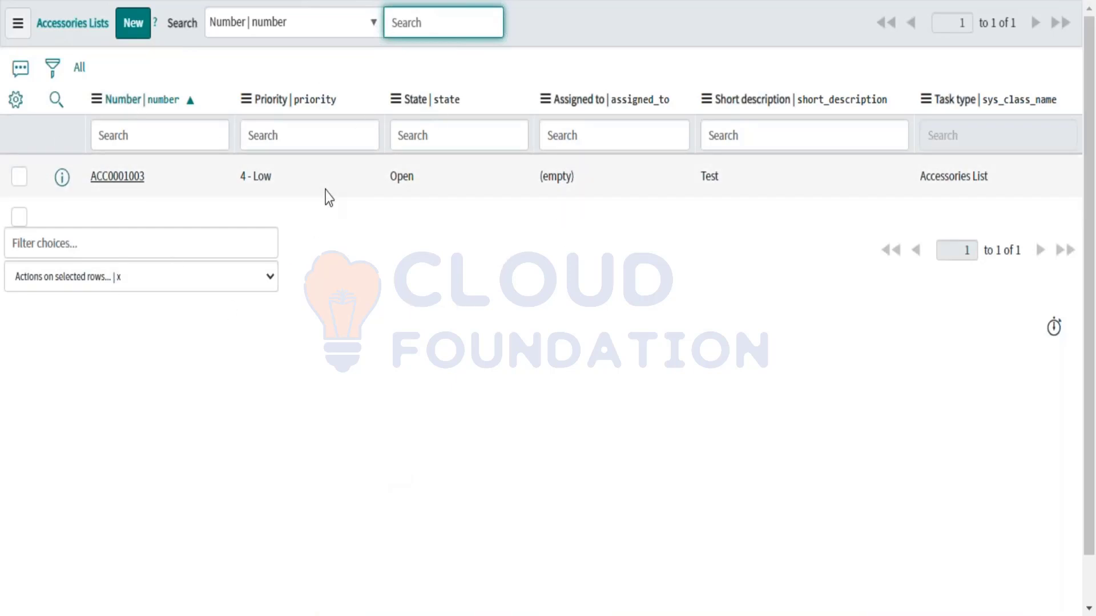
pyautogui.click(118, 177)
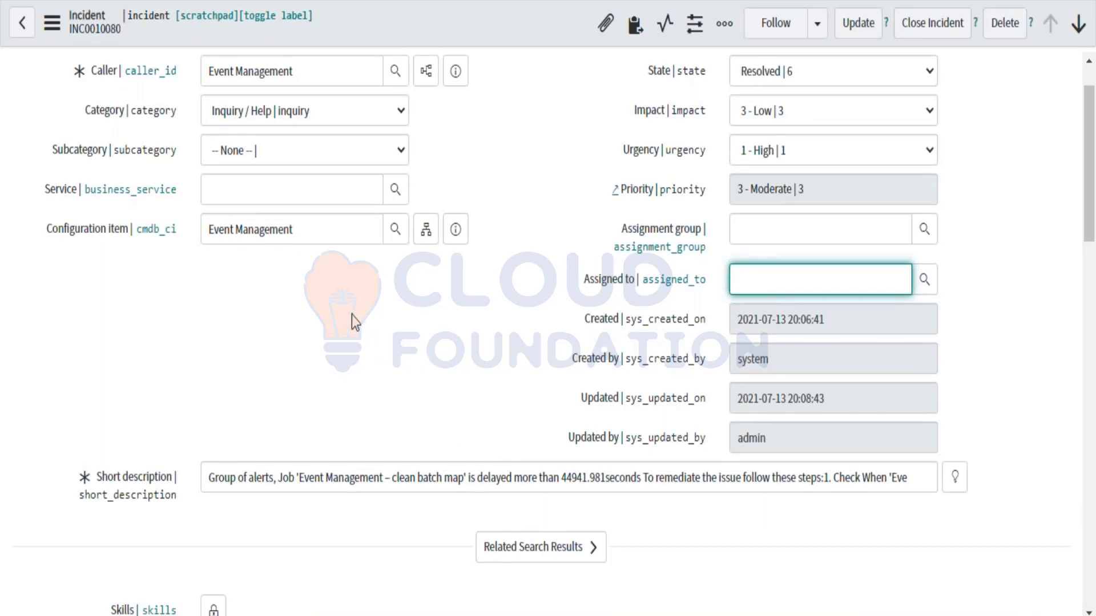
# Step: Review the incident list's View submenu choices, keeping the Default view
pyautogui.scroll(1, 352, 315)
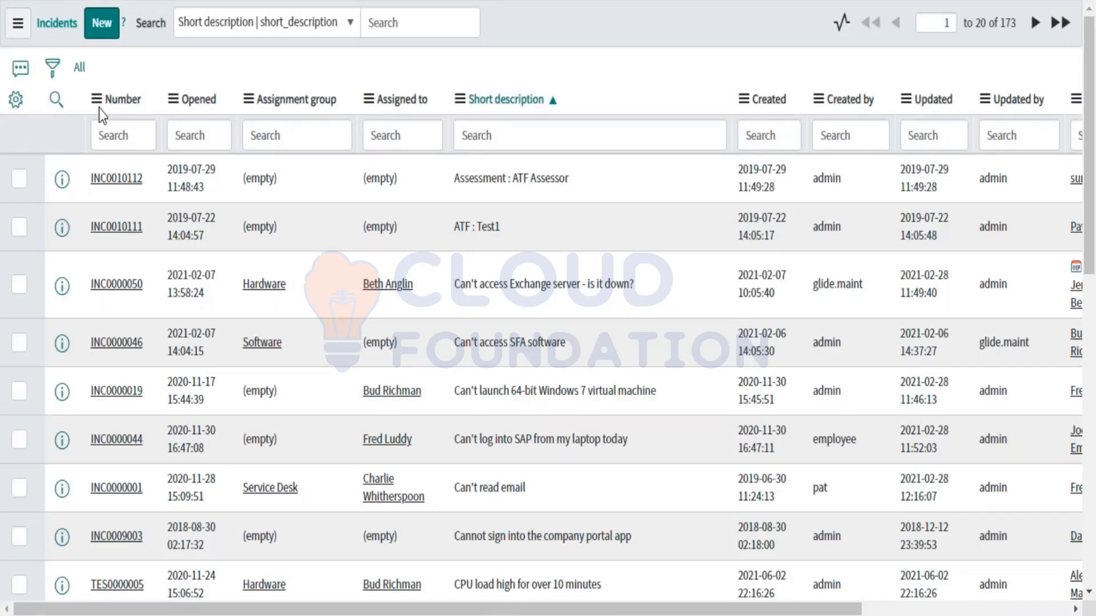
pyautogui.rightClick(541, 19)
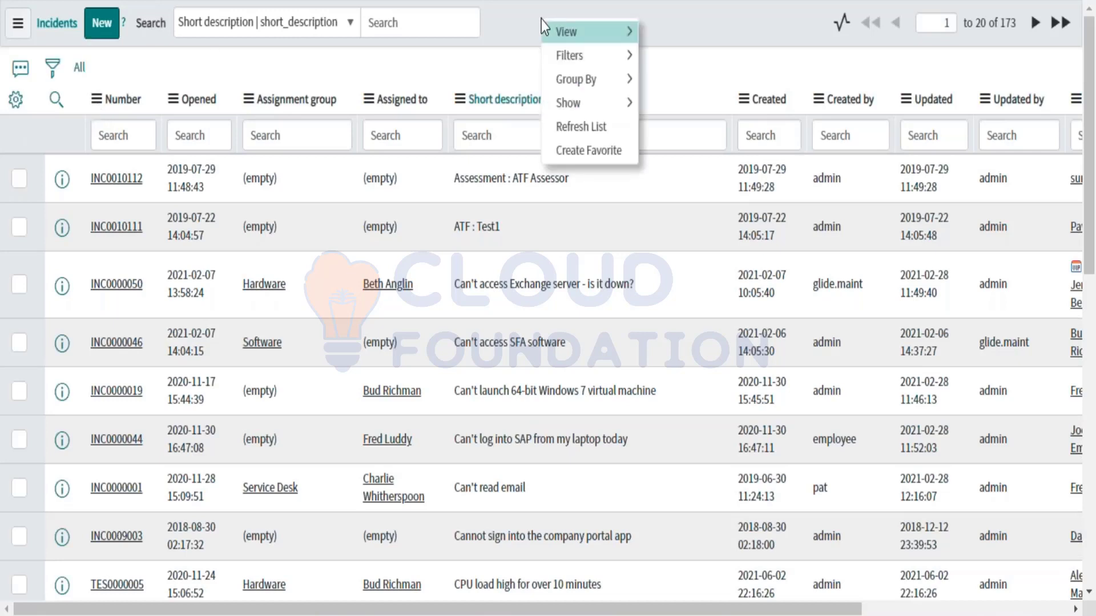
pyautogui.moveTo(618, 25)
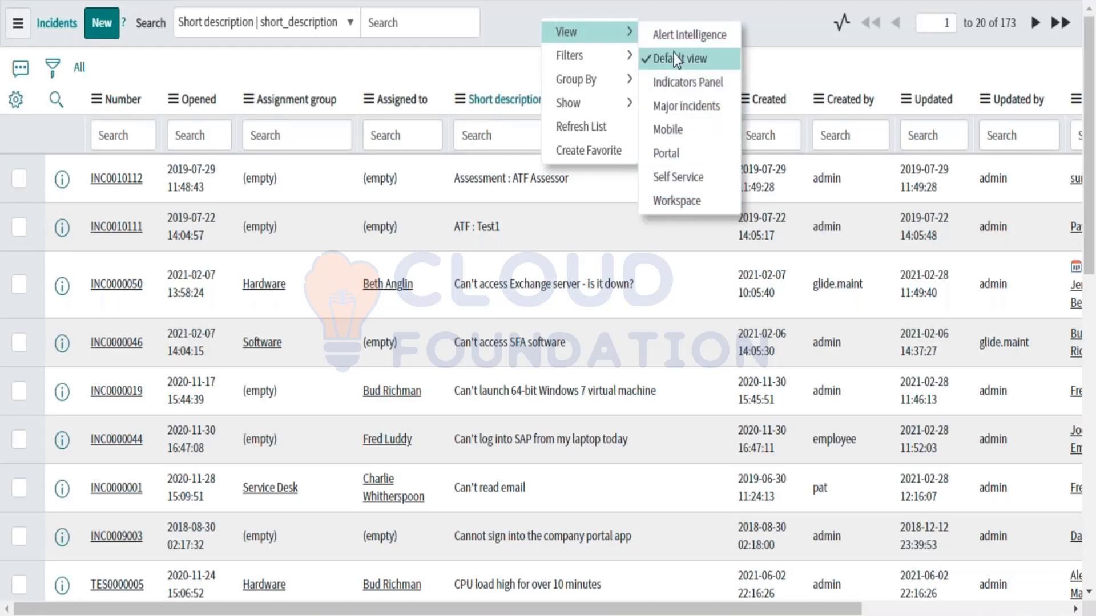
pyautogui.click(499, 57)
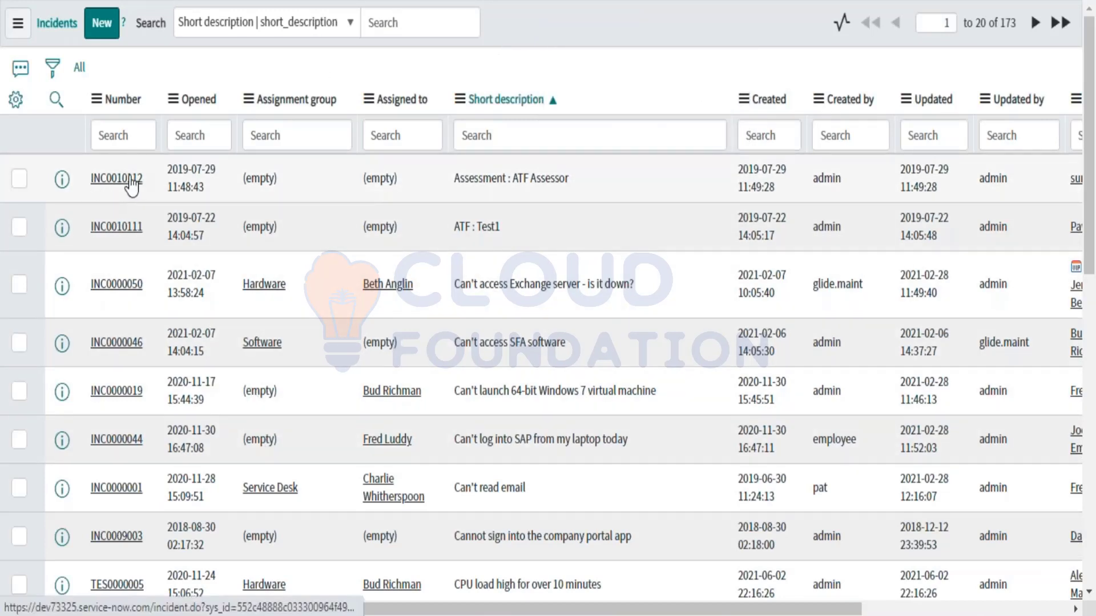
pyautogui.rightClick(517, 27)
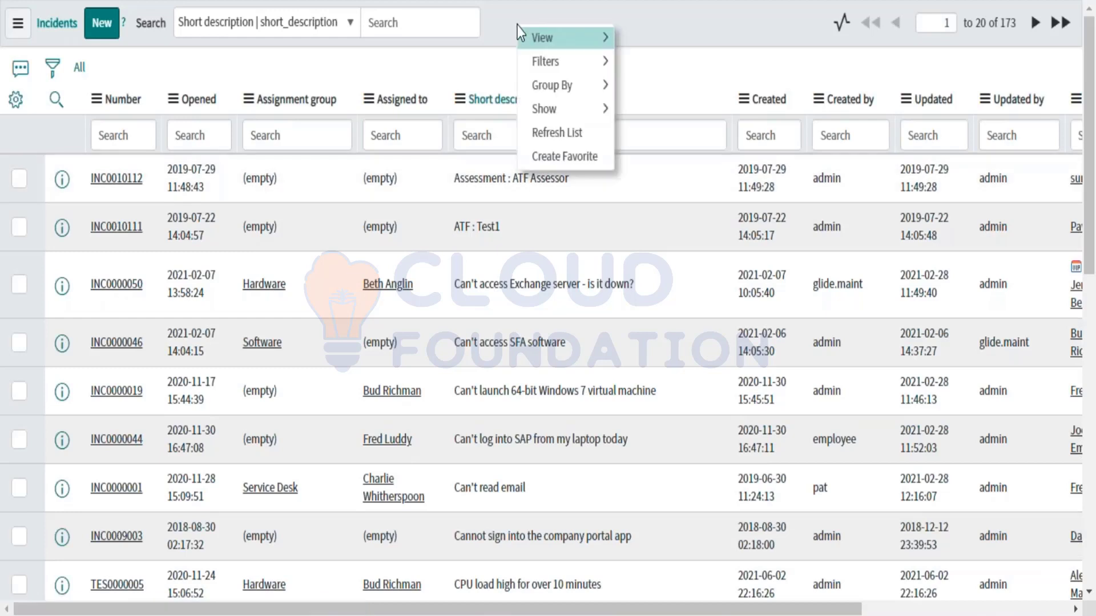
pyautogui.moveTo(549, 40)
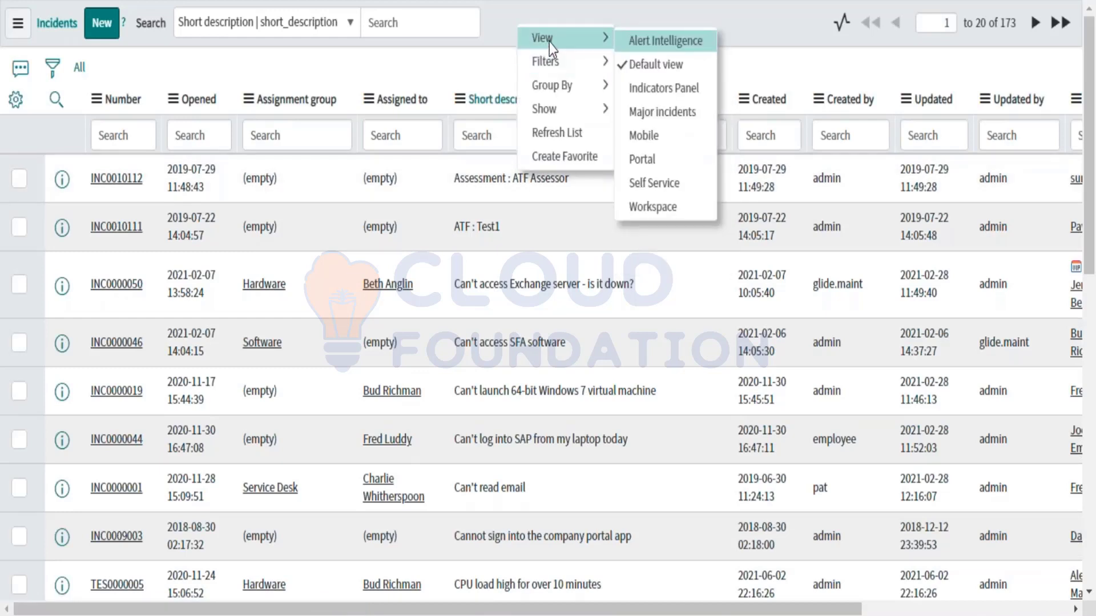
pyautogui.click(360, 56)
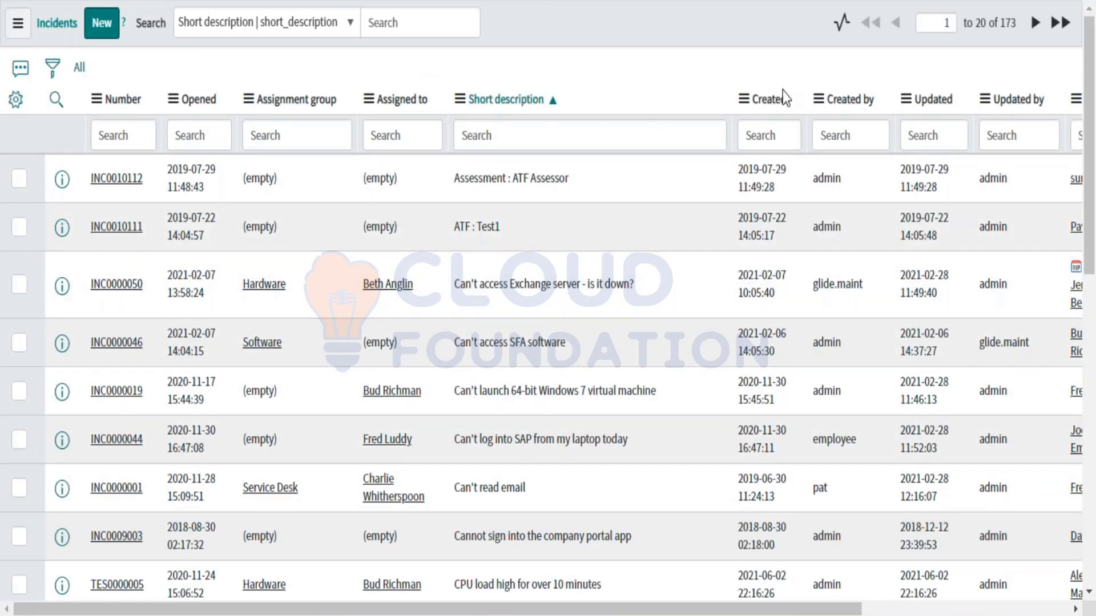
pyautogui.rightClick(542, 36)
pyautogui.moveTo(597, 53)
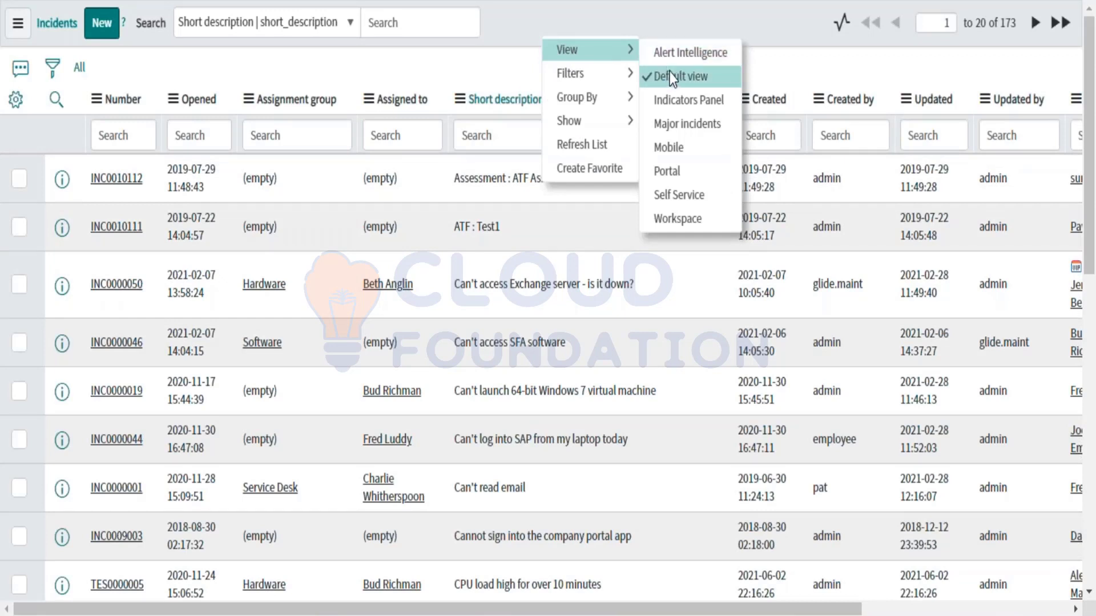
pyautogui.click(426, 68)
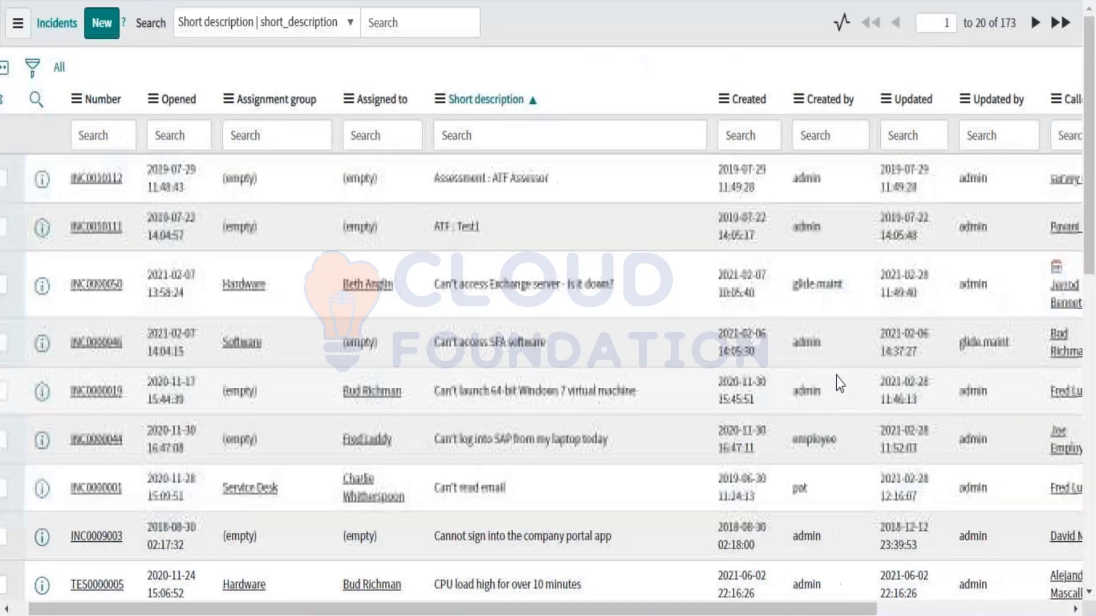
# Step: Switch the incidents list to the Major incidents view
pyautogui.hscroll(5, 837, 376)
pyautogui.hscroll(-5, 939, 282)
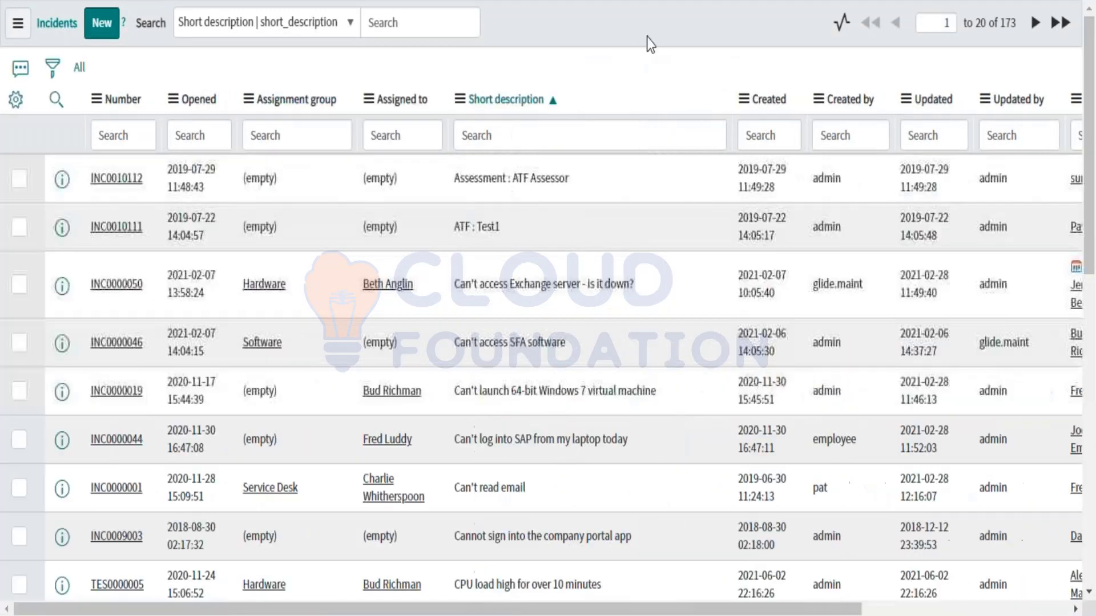
pyautogui.rightClick(601, 26)
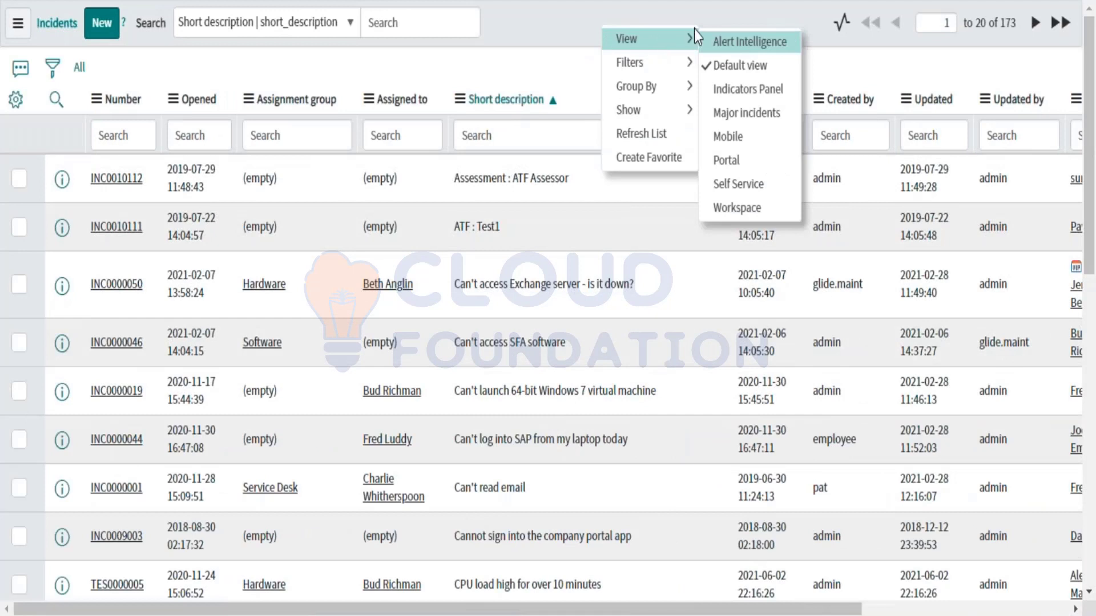
pyautogui.click(732, 114)
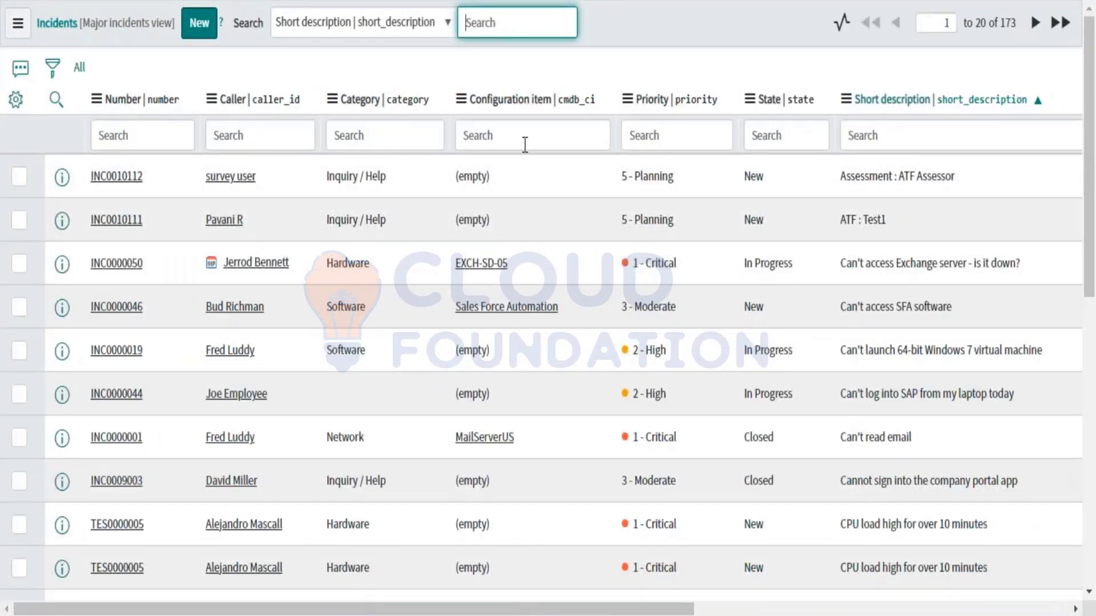
# Step: Scroll across the Major incidents columns and bring up the list's View submenu again
pyautogui.hscroll(10, 652, 143)
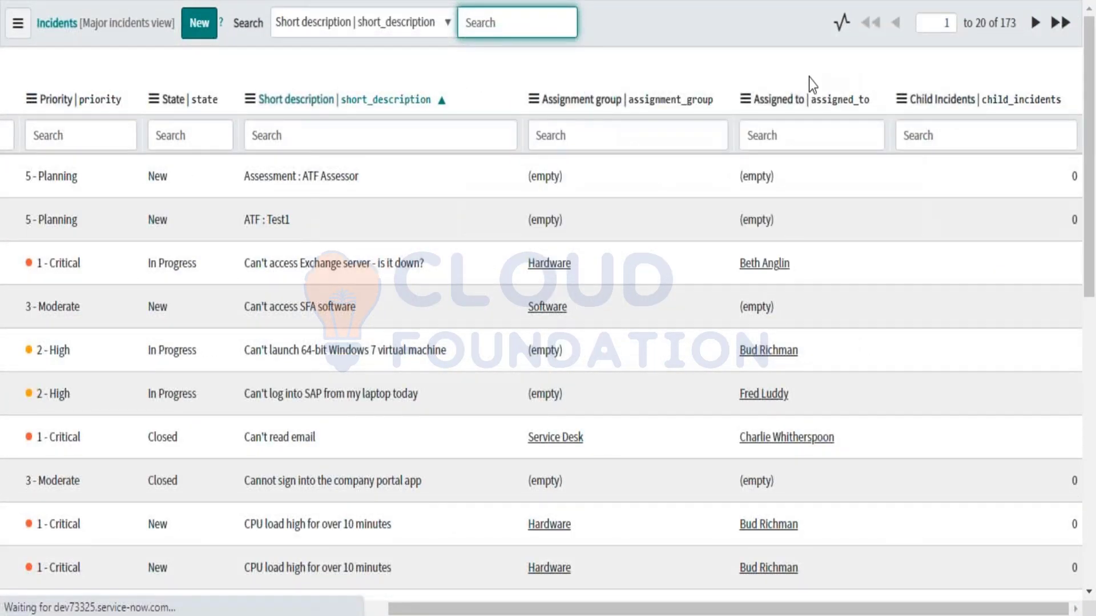
pyautogui.hscroll(5, 919, 122)
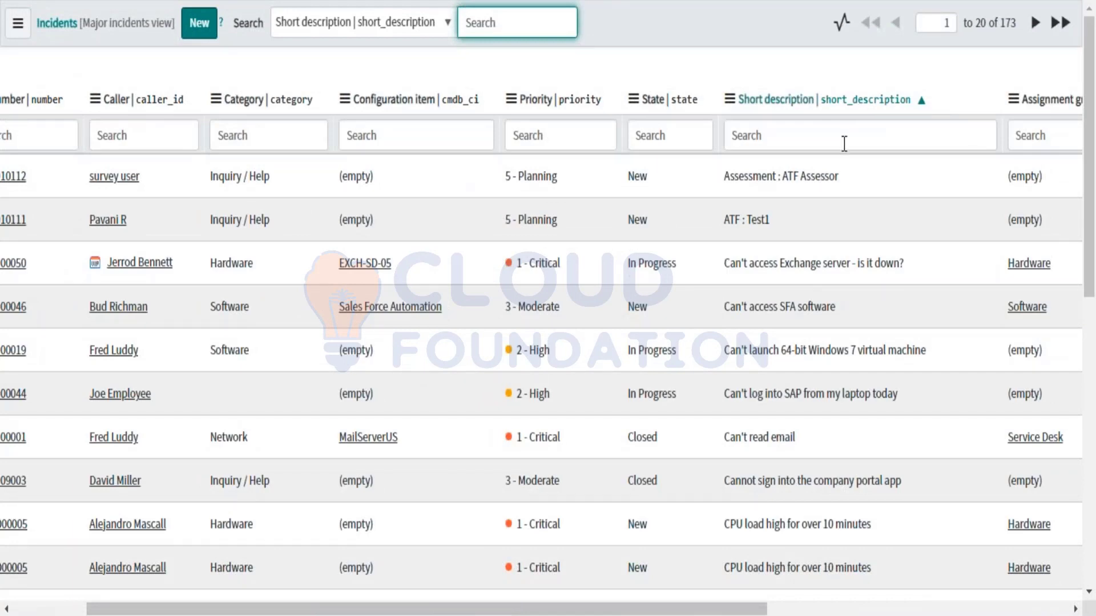
pyautogui.hscroll(5, 844, 142)
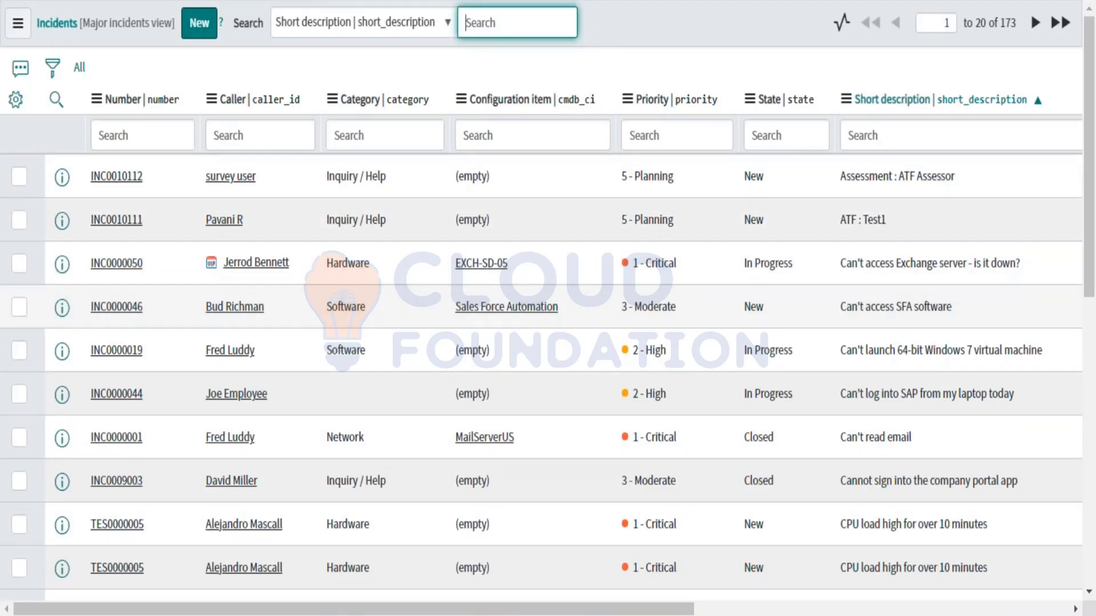
pyautogui.hscroll(10, 542, 371)
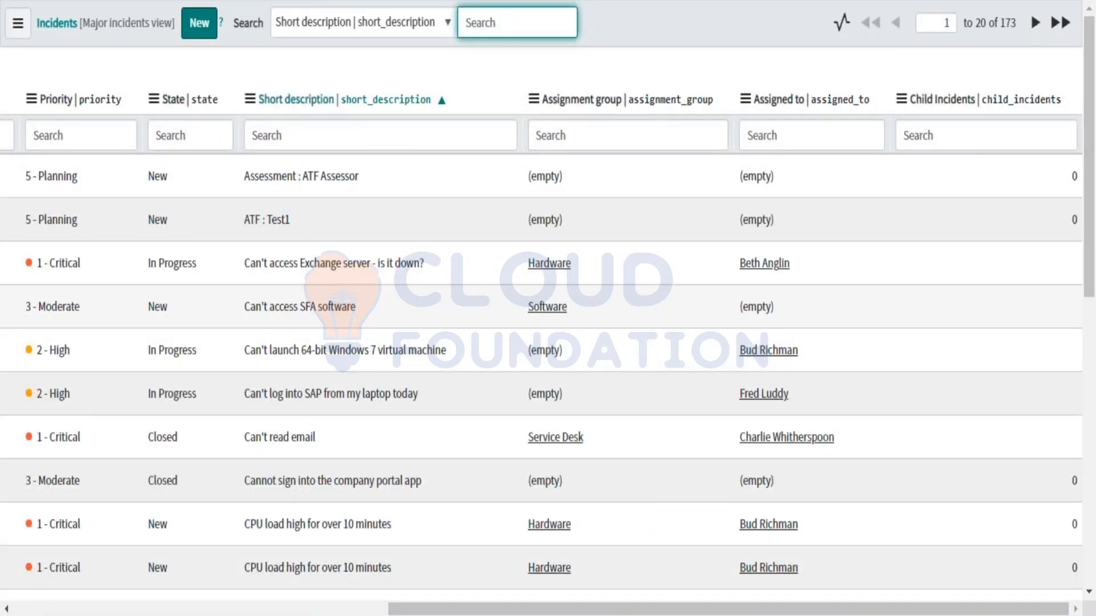
pyautogui.hscroll(-10, 611, 247)
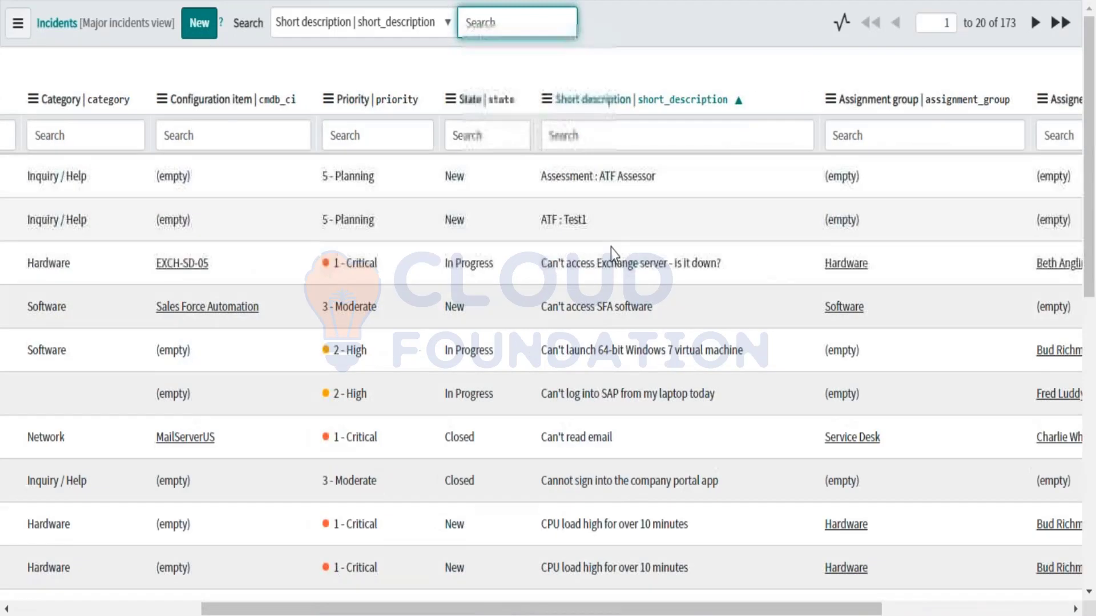
pyautogui.click(18, 26)
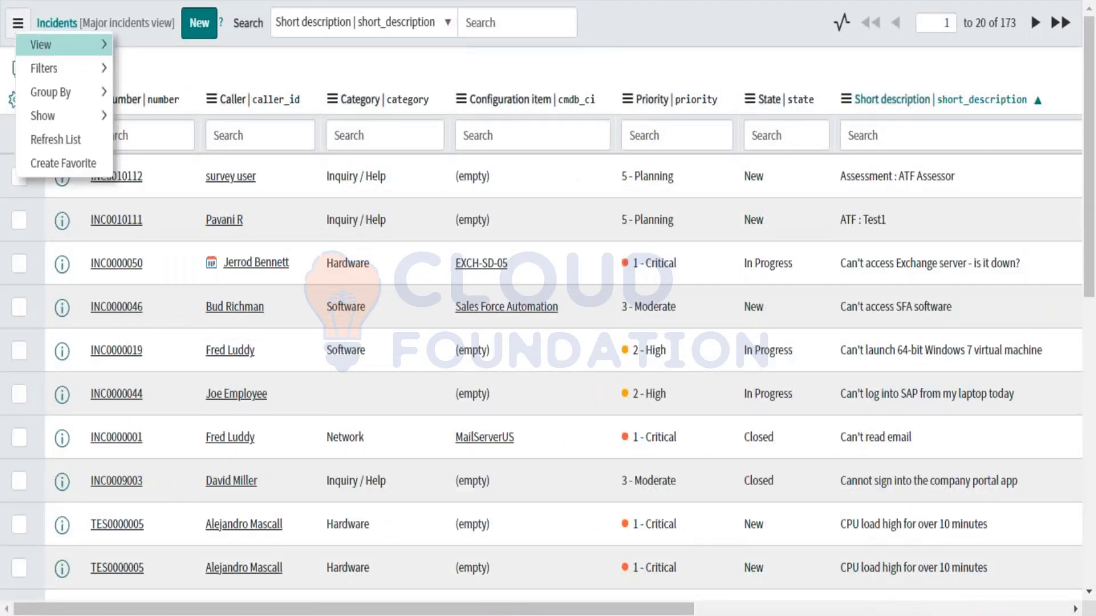
pyautogui.moveTo(104, 45)
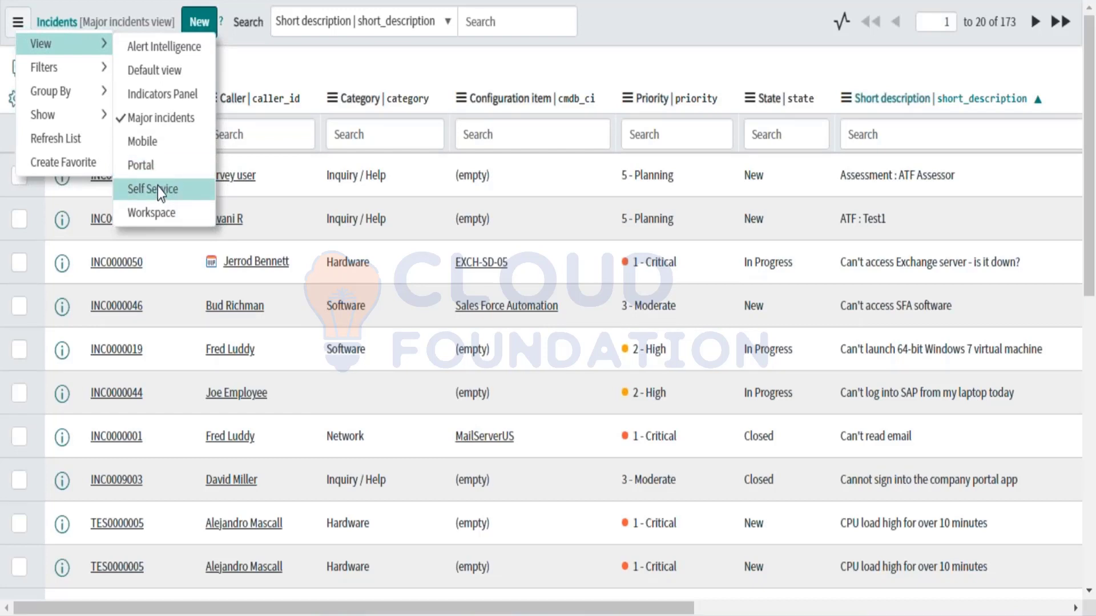
# Step: Choose Configure > Form Layout from incident INC0010112's header menu
pyautogui.click(276, 67)
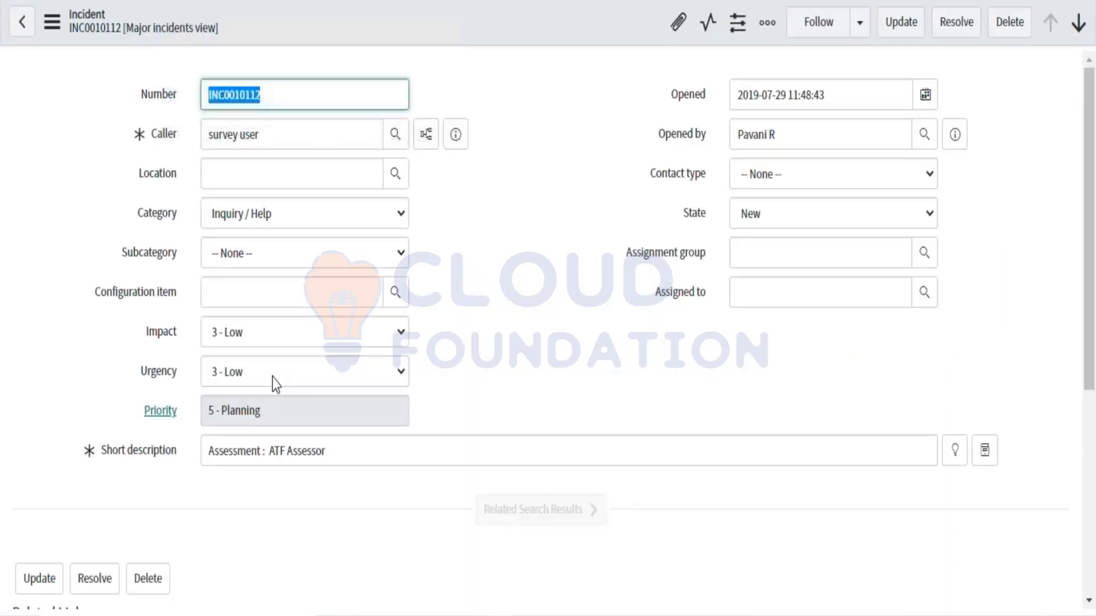
pyautogui.rightClick(420, 23)
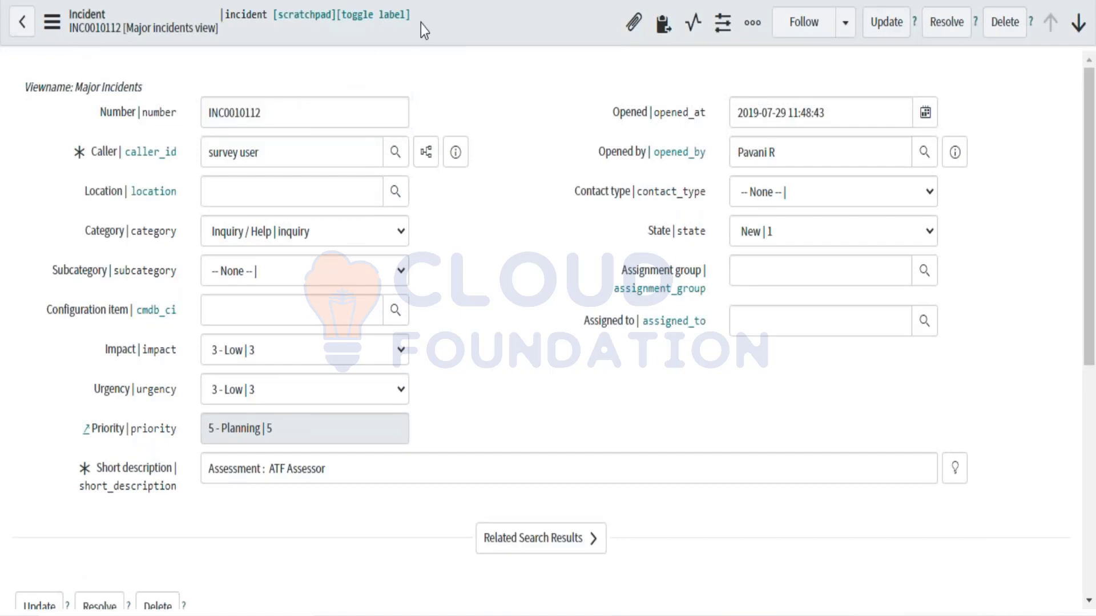
pyautogui.moveTo(524, 417)
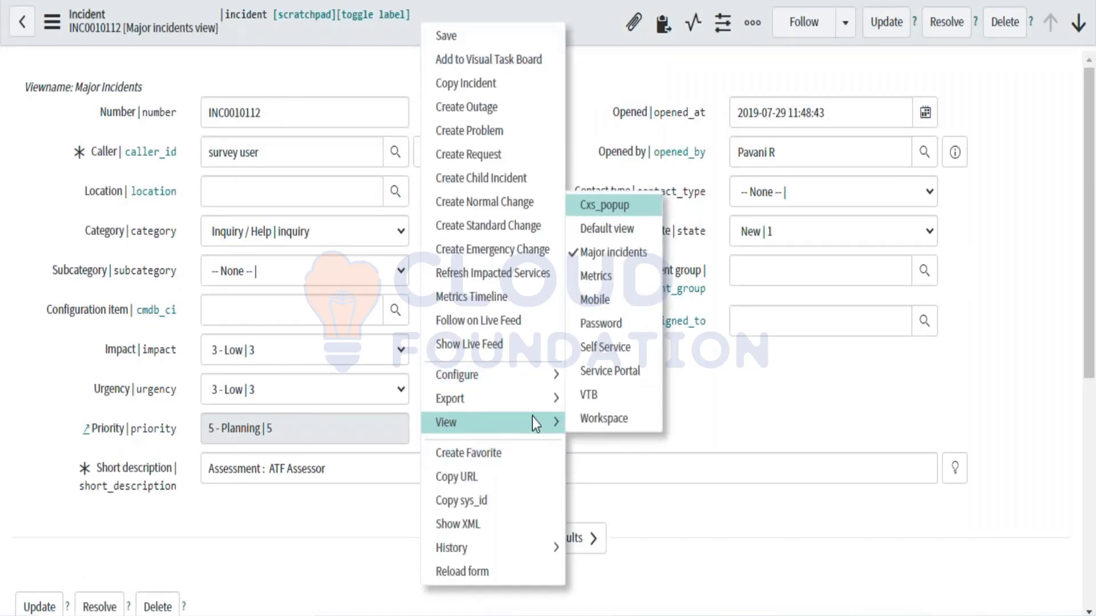
pyautogui.moveTo(545, 376)
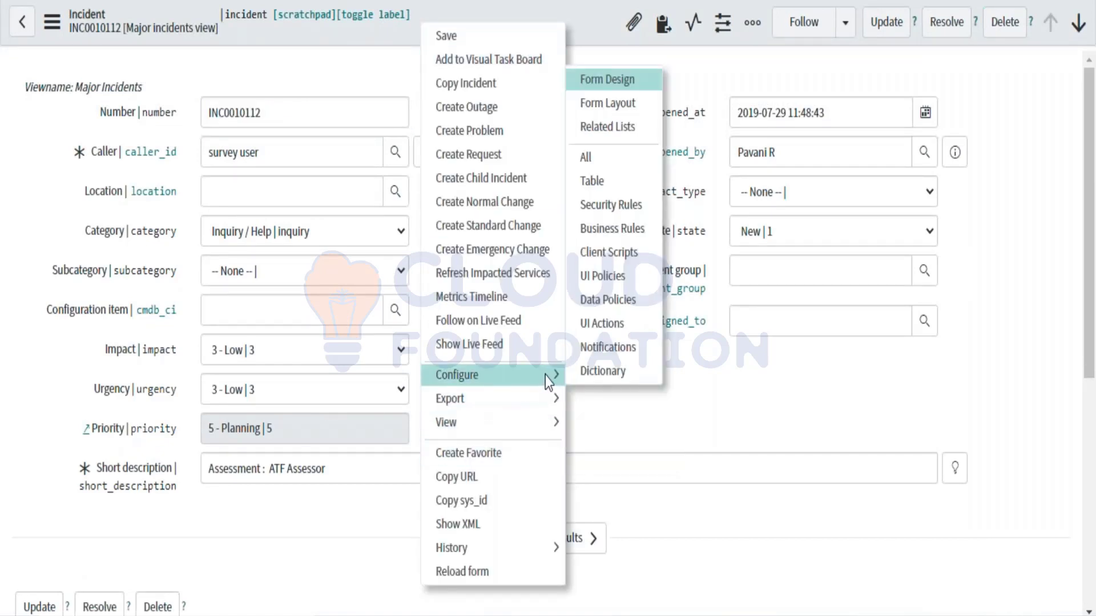
pyautogui.click(593, 112)
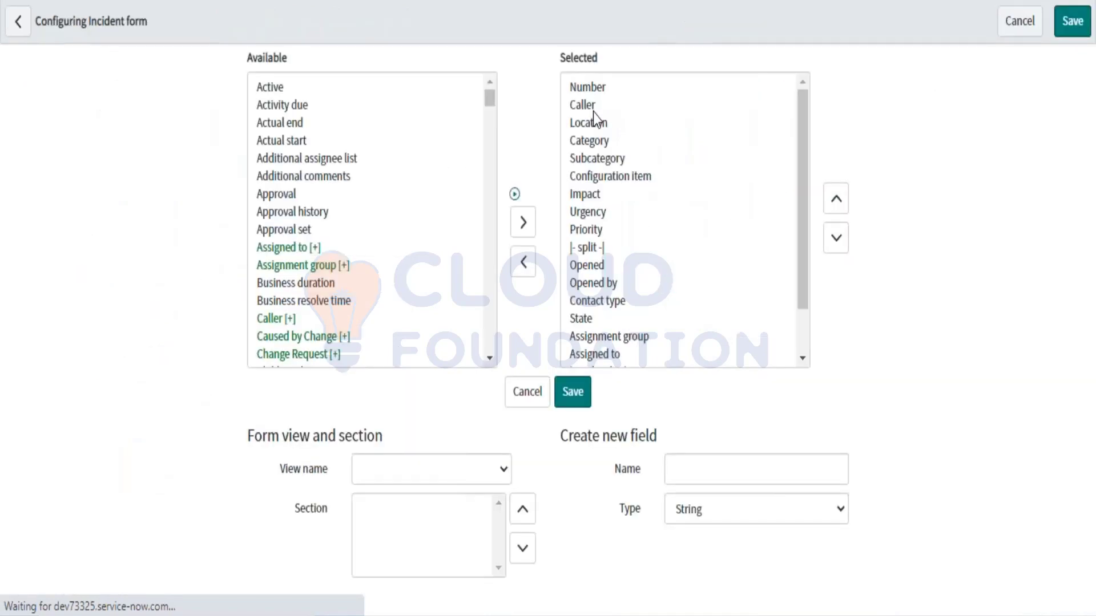
# Step: Create a new Incident form view named 'test View' via View name > New...
pyautogui.scroll(-2, 411, 399)
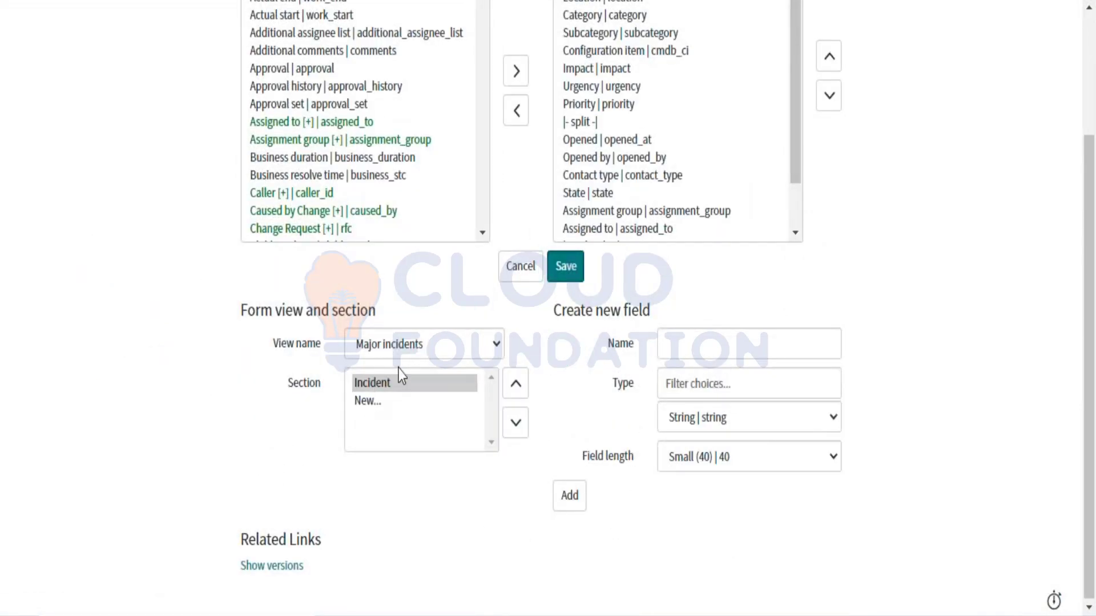
pyautogui.click(410, 351)
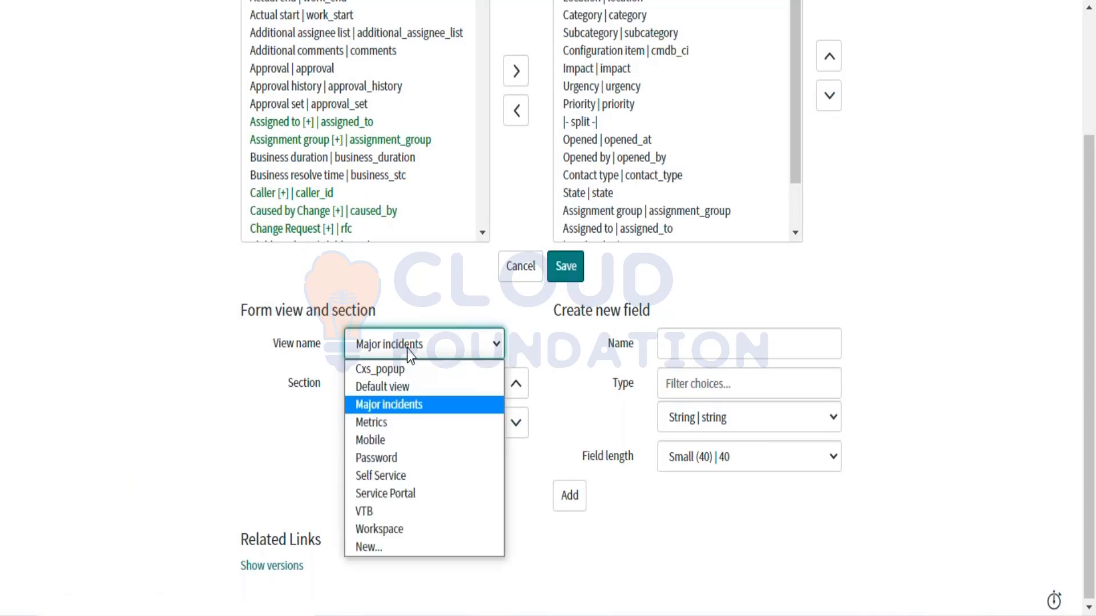
pyautogui.click(183, 460)
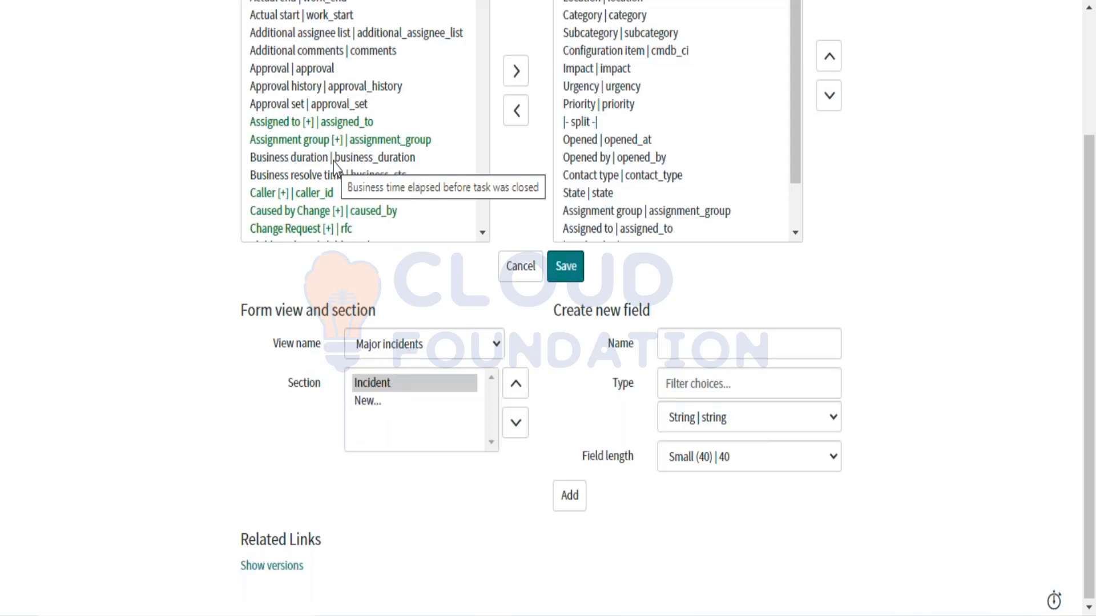
pyautogui.click(391, 350)
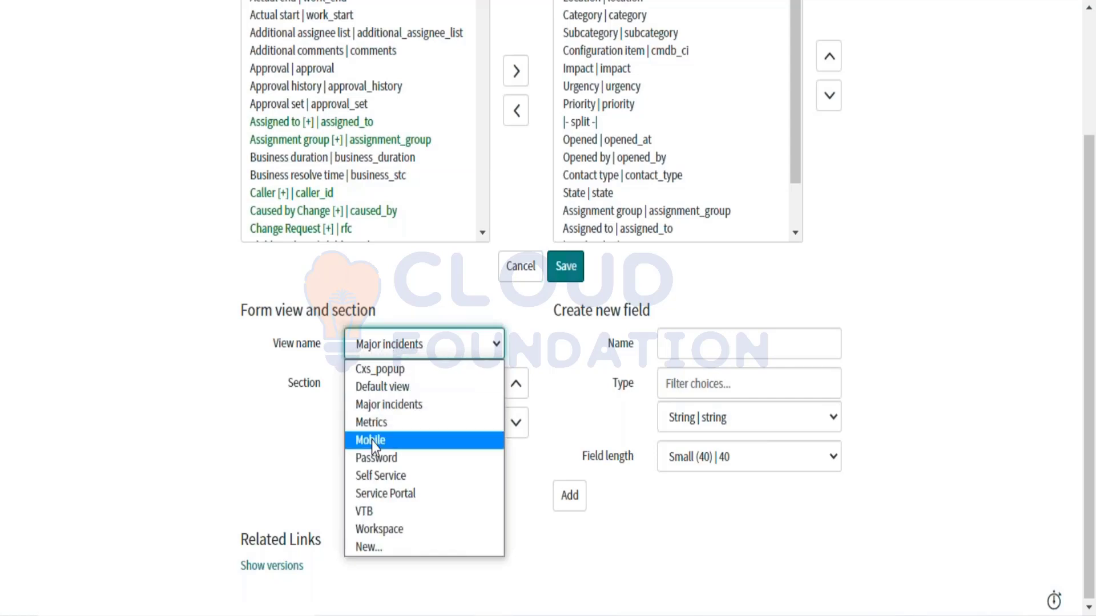
pyautogui.click(374, 549)
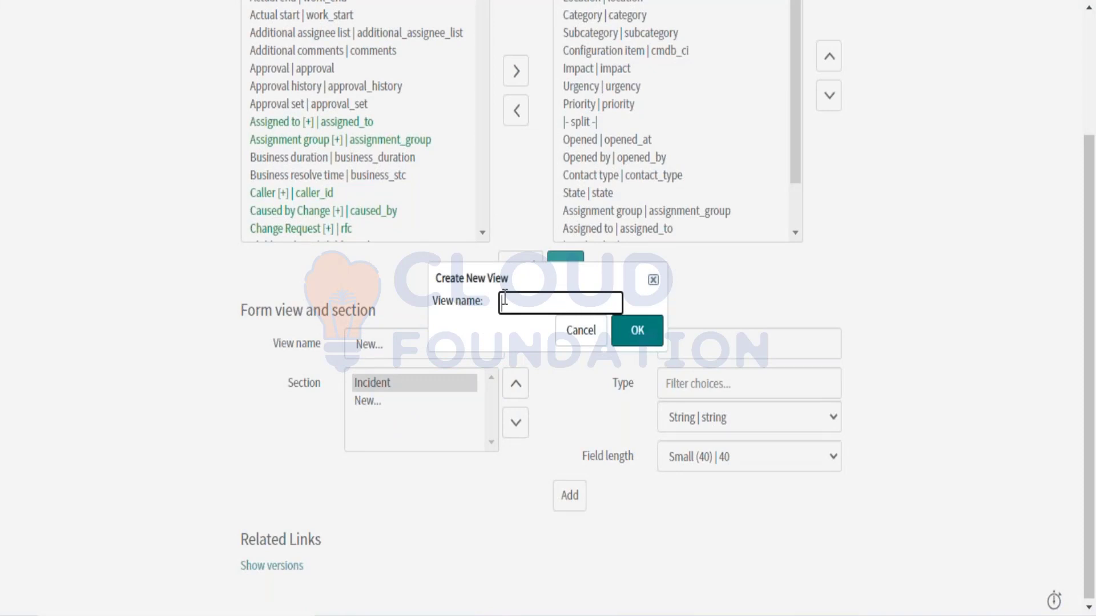
pyautogui.write('test View')
pyautogui.click(638, 331)
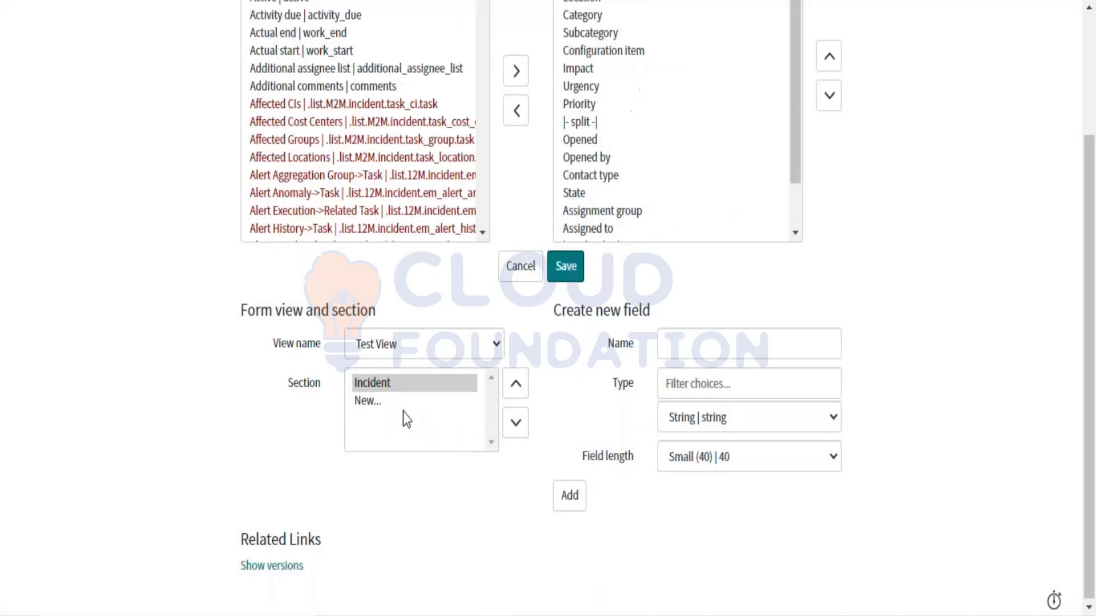
pyautogui.scroll(3, 403, 412)
# Step: Remove the Selected fields Contact type through Contextual Search Results from the Test View form layout
pyautogui.click(373, 503)
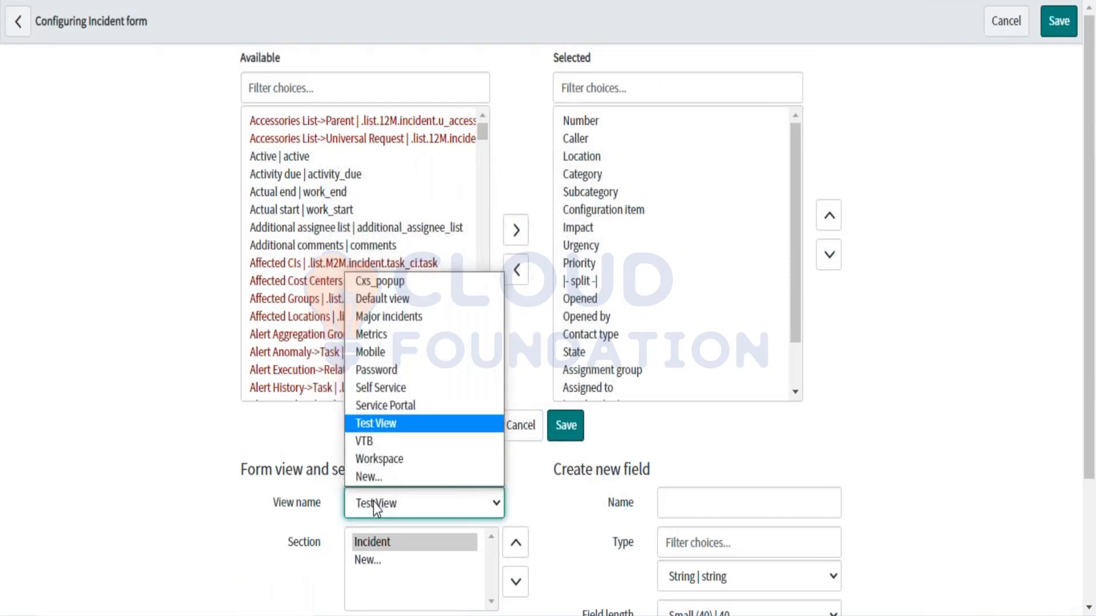
pyautogui.click(387, 428)
pyautogui.click(636, 354)
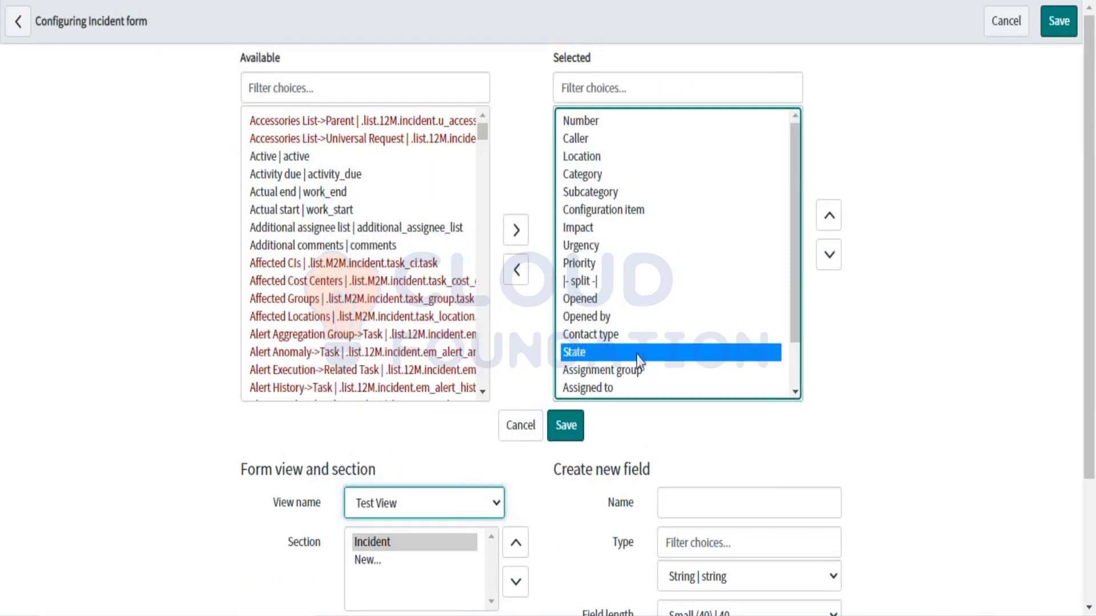
pyautogui.scroll(-1, 635, 355)
pyautogui.scroll(1, 636, 355)
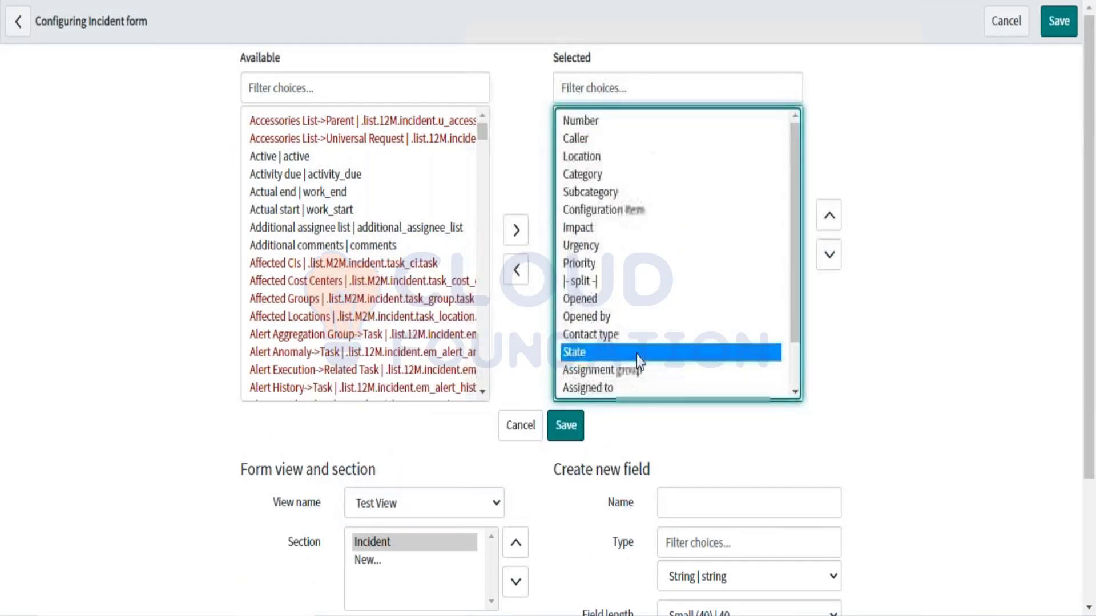
pyautogui.click(580, 123)
pyautogui.click(582, 264)
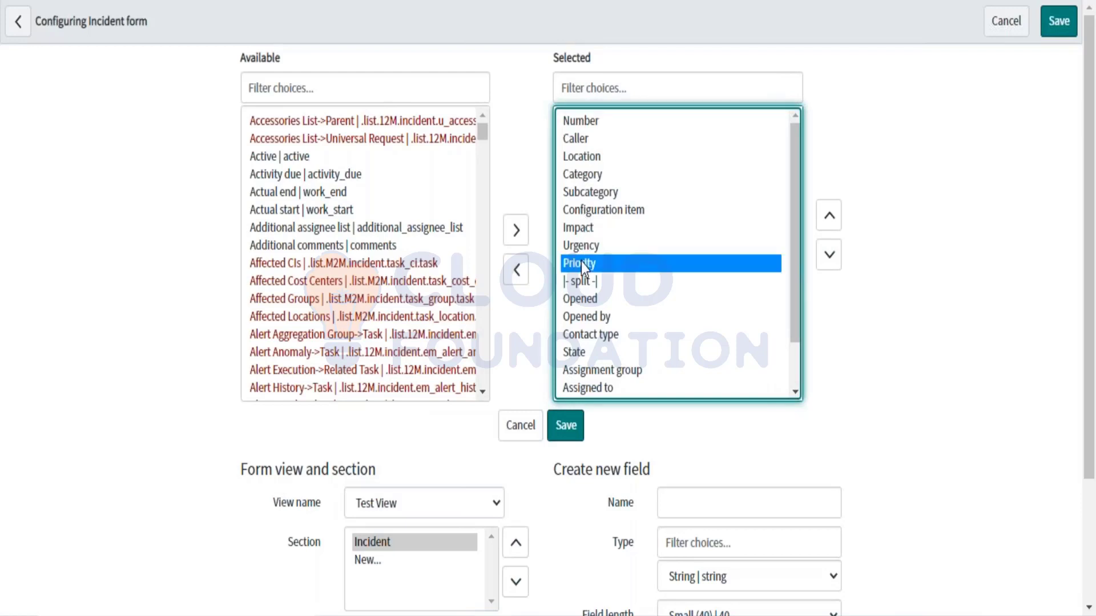
pyautogui.scroll(-1, 581, 262)
pyautogui.click(570, 282)
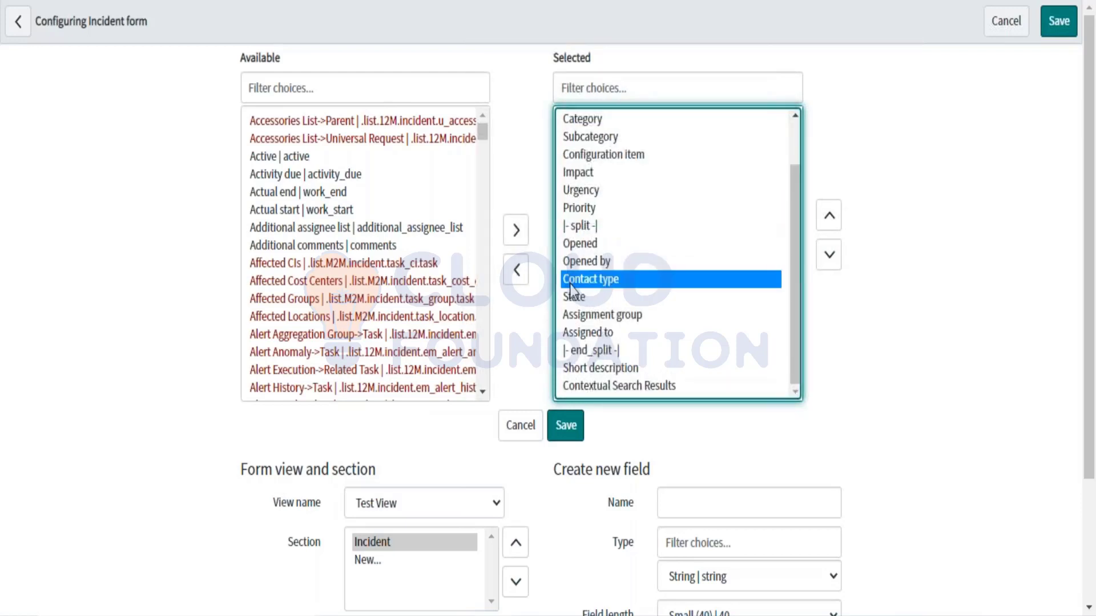
pyautogui.keyDown('shift'); pyautogui.click(595, 381); pyautogui.keyUp('shift')
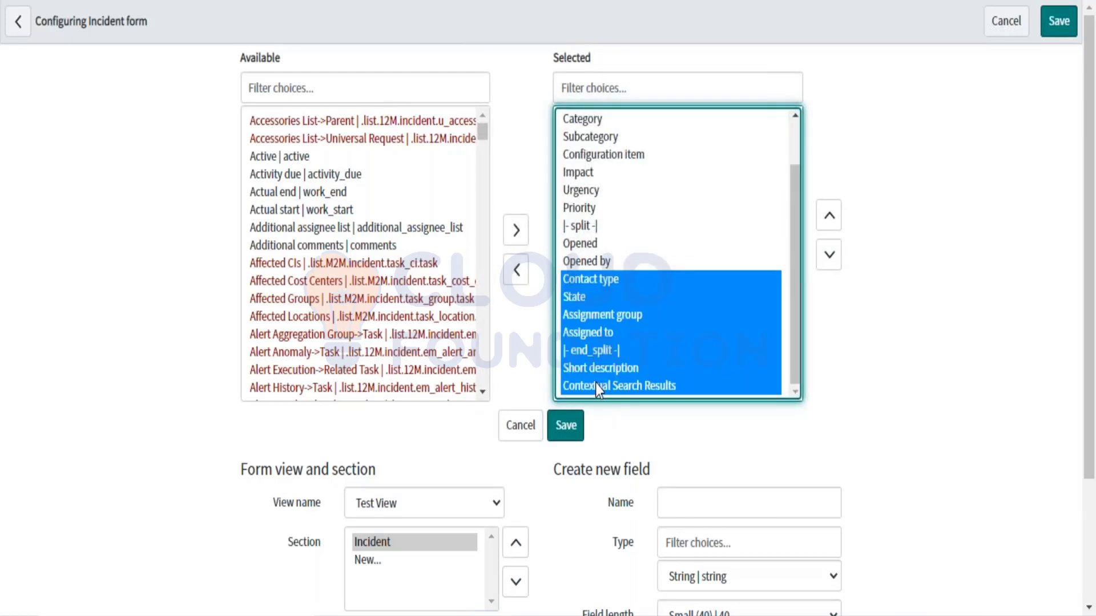
pyautogui.click(516, 277)
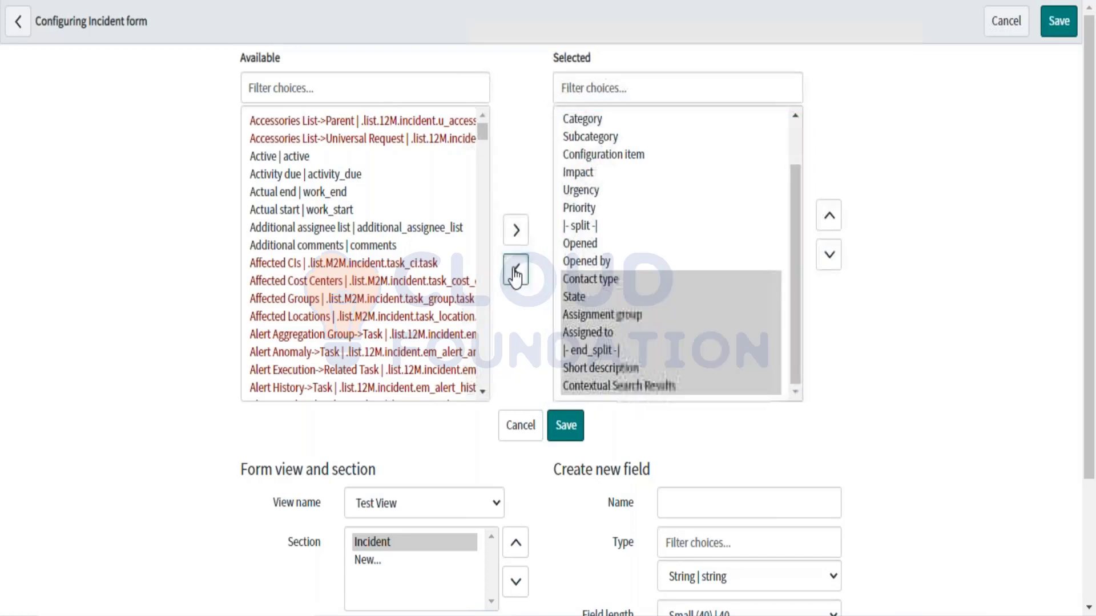
# Step: Confirm Test View is still the view being edited and save the updated form layout
pyautogui.click(405, 504)
pyautogui.click(393, 429)
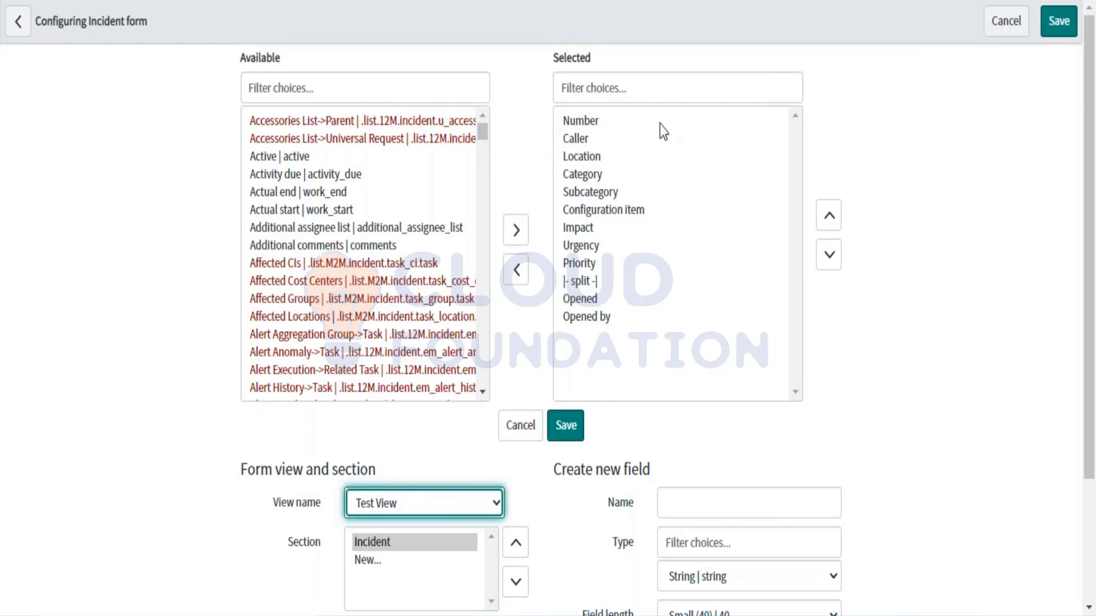
pyautogui.moveTo(245, 58); pyautogui.dragTo(283, 62)
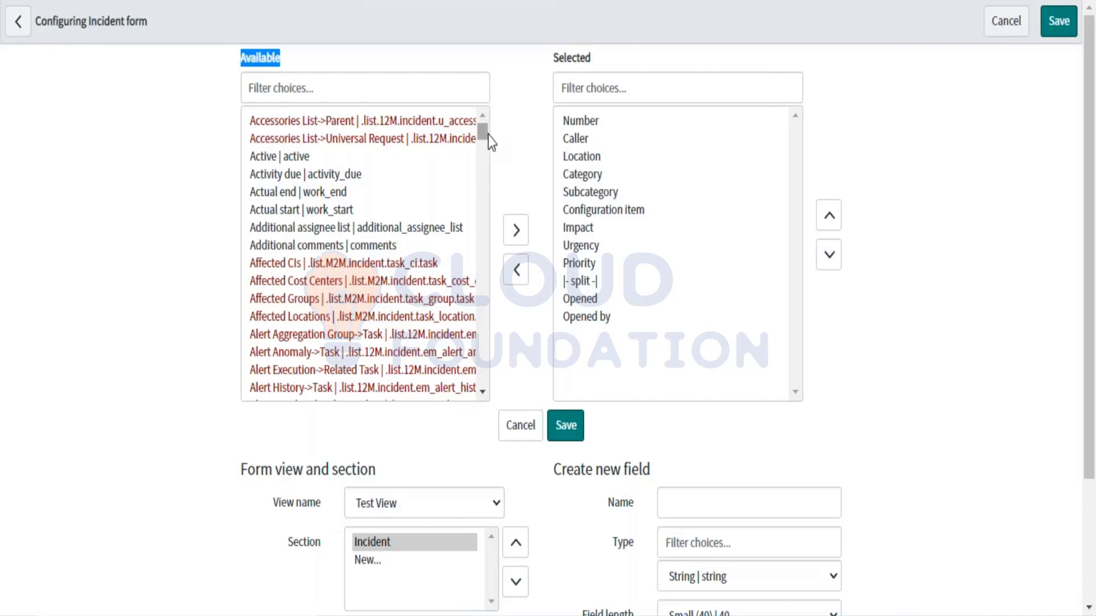
pyautogui.moveTo(484, 132); pyautogui.dragTo(472, 388)
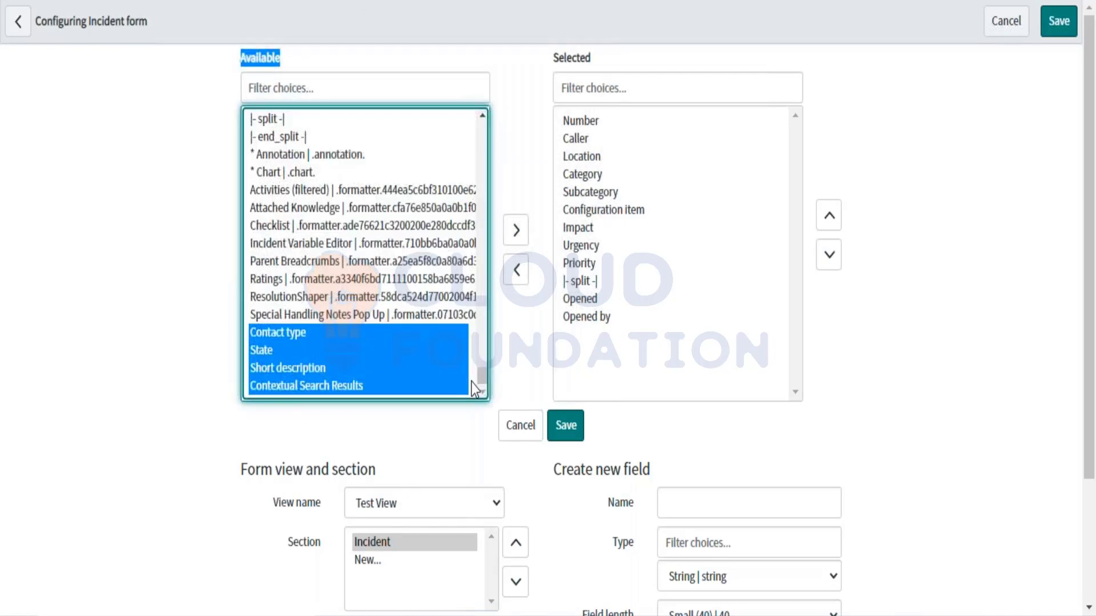
pyautogui.click(578, 357)
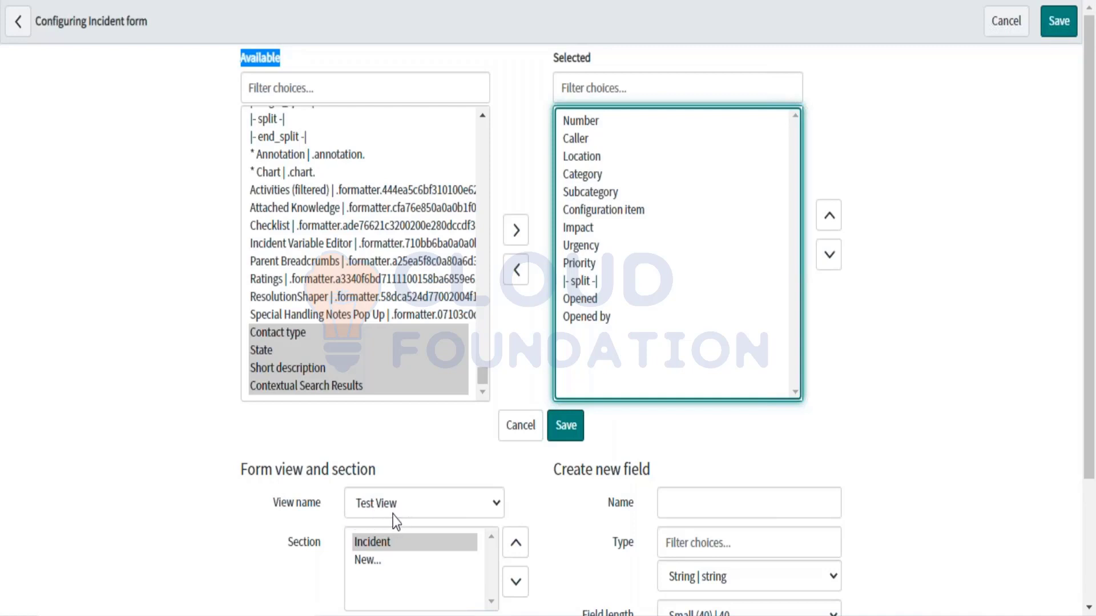
pyautogui.scroll(-3, 392, 515)
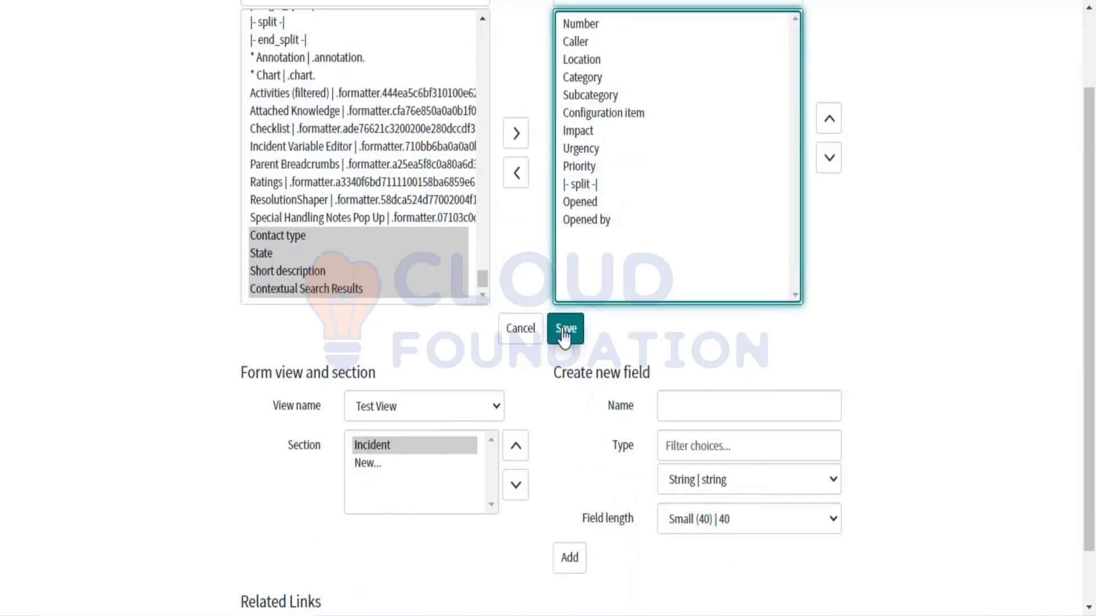
pyautogui.click(564, 330)
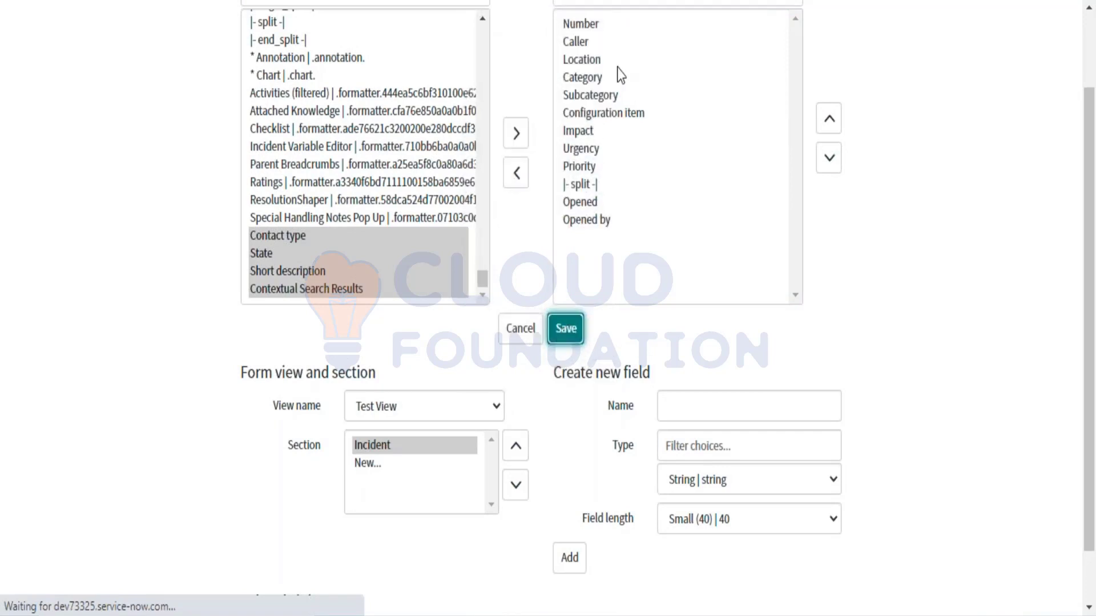
# Step: Look through the Incidents list's title and header menus for view options, closing them unchanged
pyautogui.scroll(-5, 450, 347)
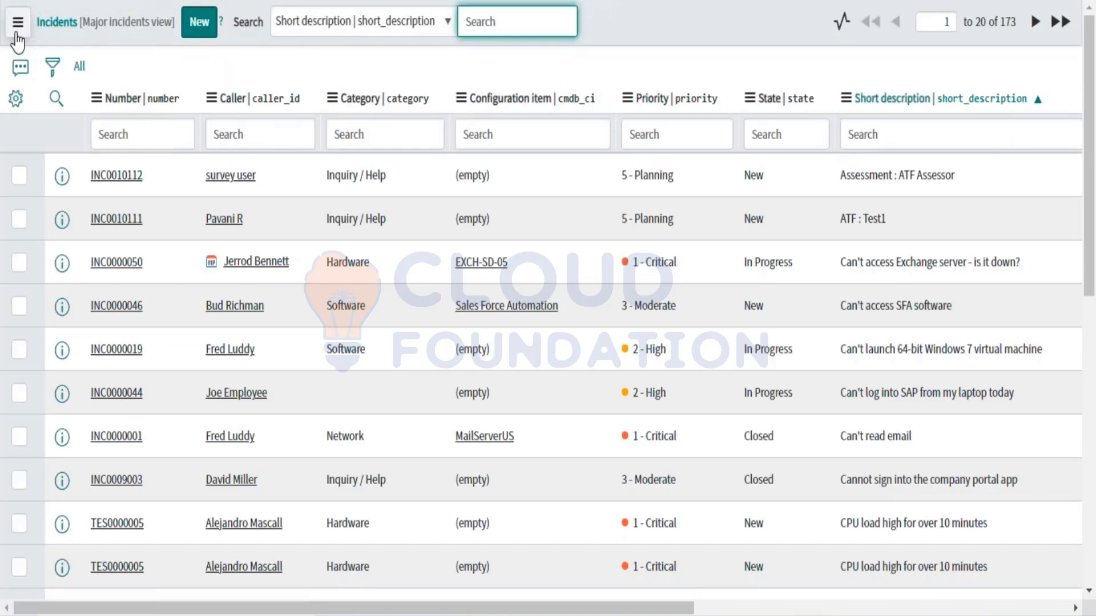
pyautogui.click(17, 34)
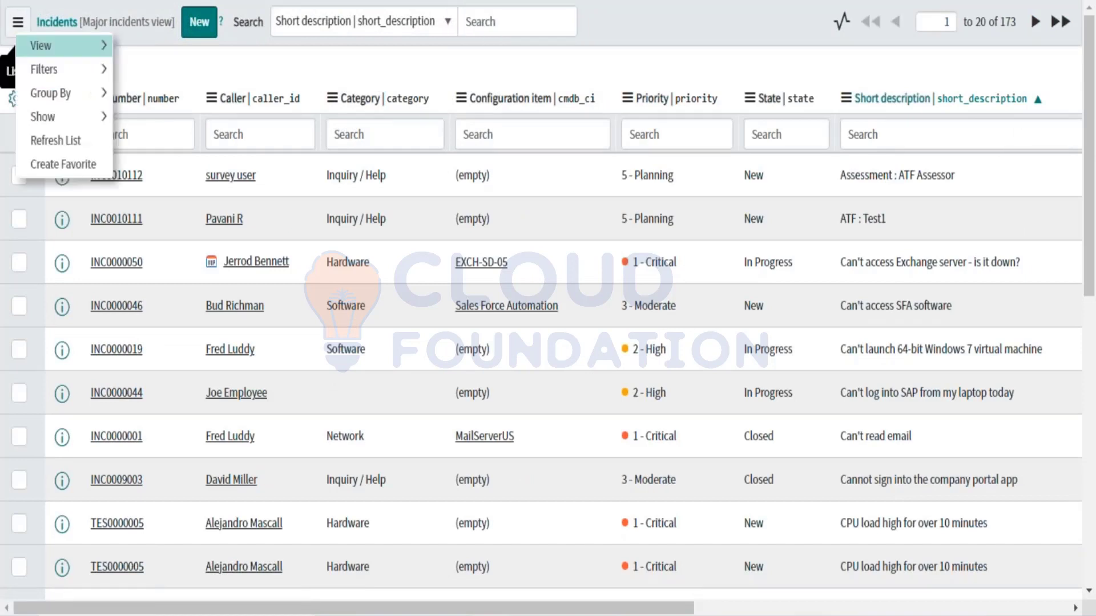
pyautogui.moveTo(81, 55)
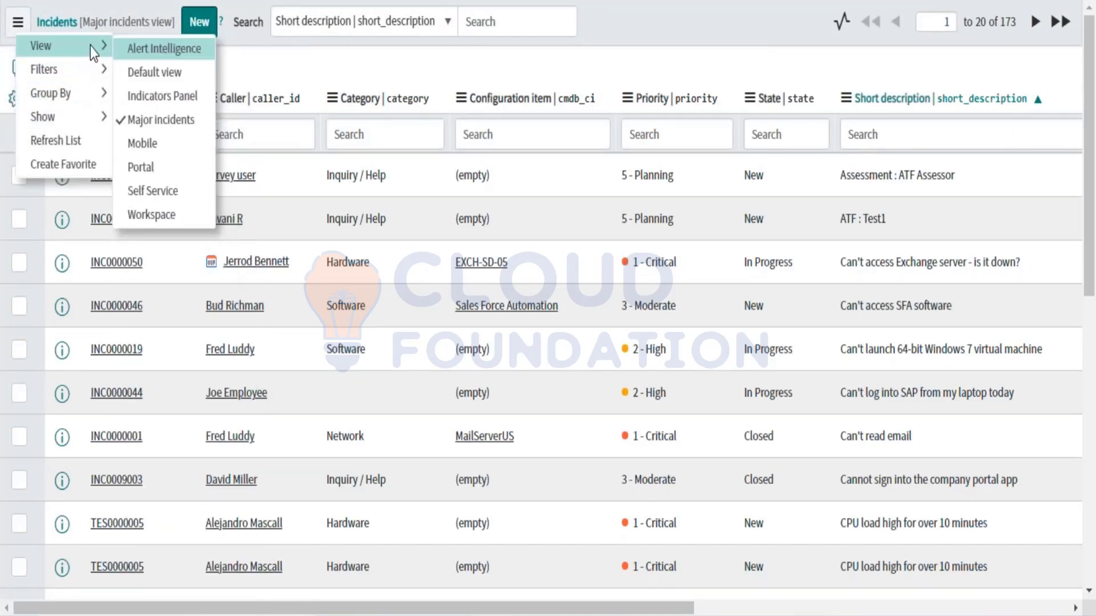
pyautogui.press('Escape')
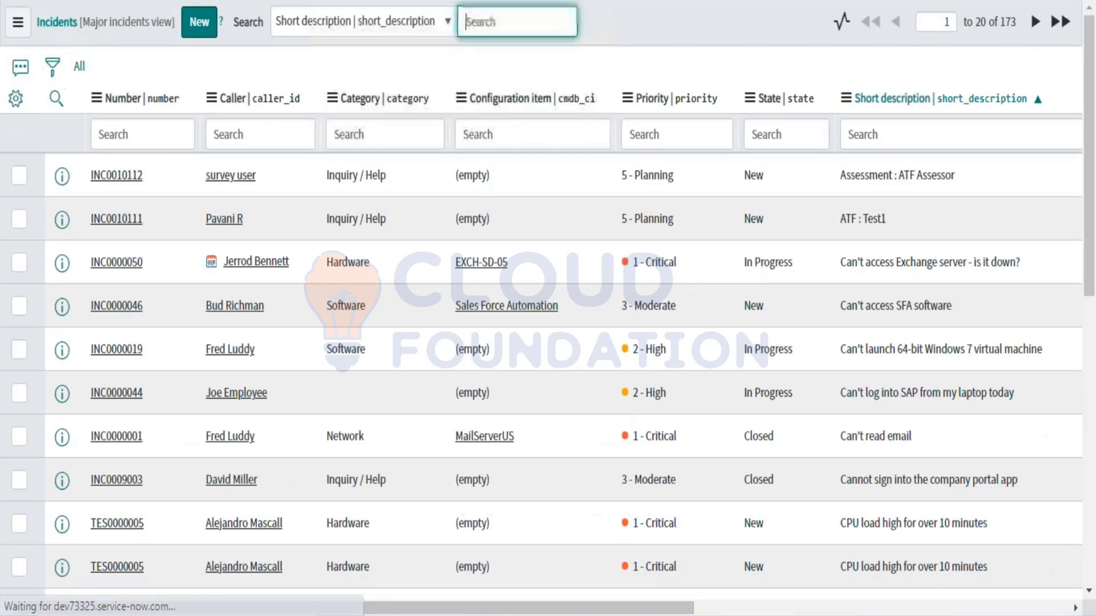
pyautogui.click(18, 26)
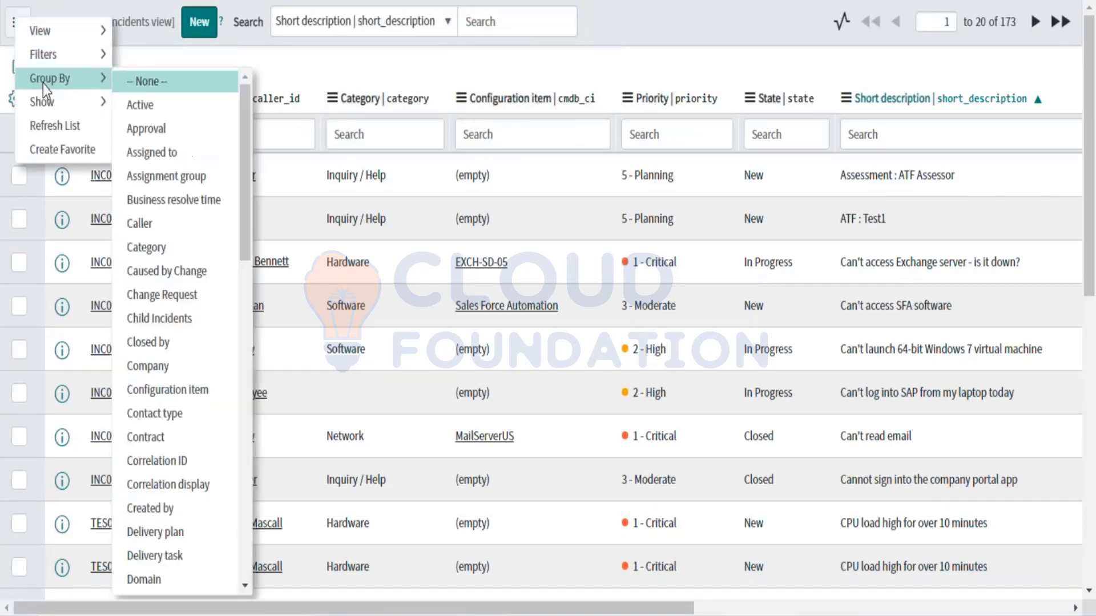
pyautogui.moveTo(82, 33)
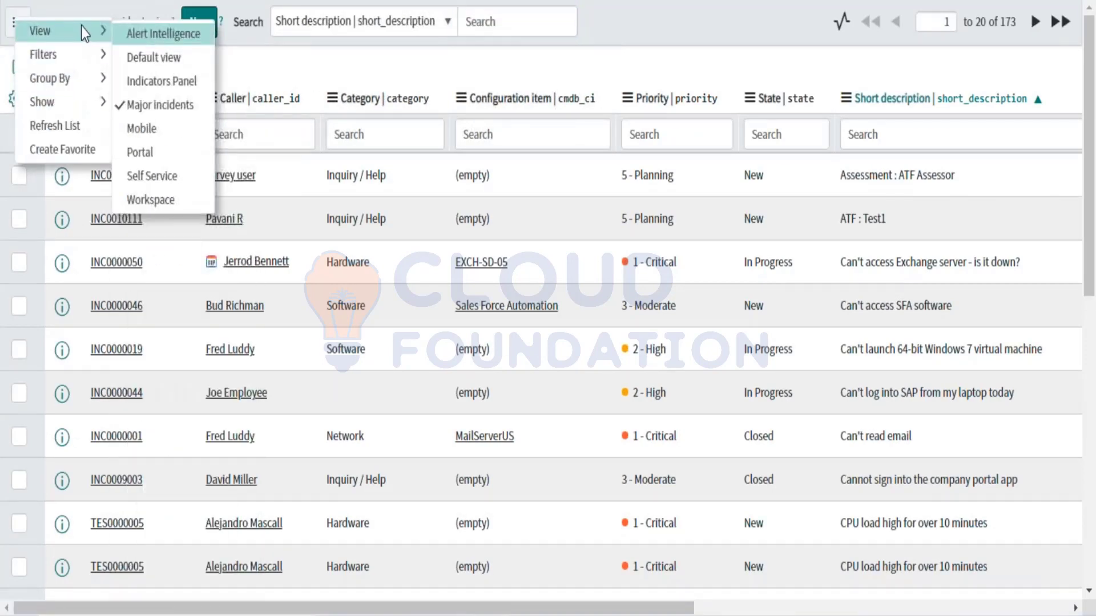
pyautogui.click(268, 64)
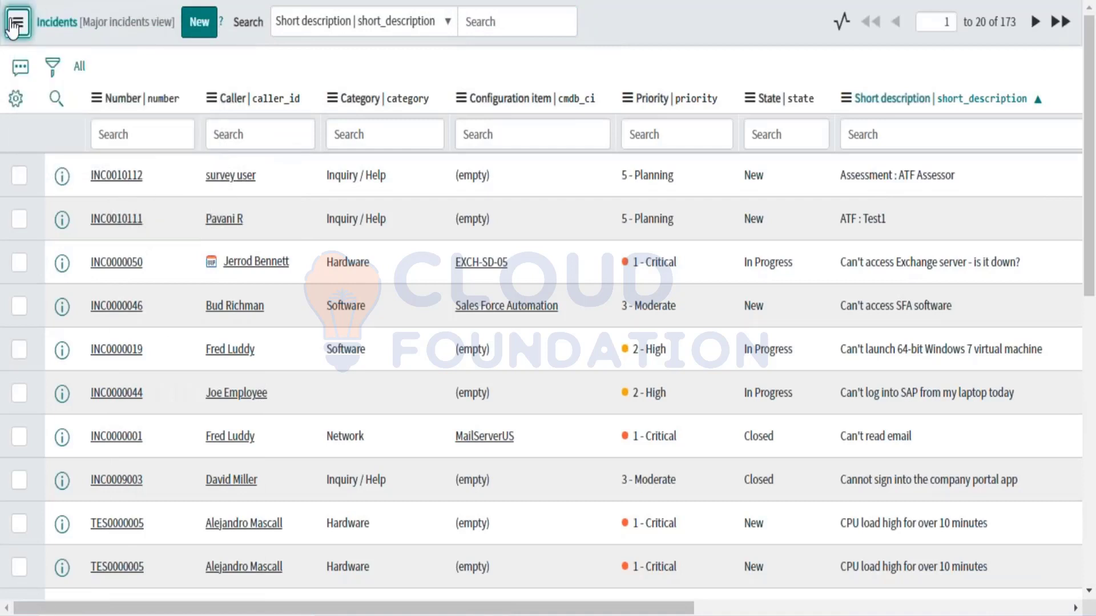
pyautogui.rightClick(161, 26)
pyautogui.moveTo(200, 50)
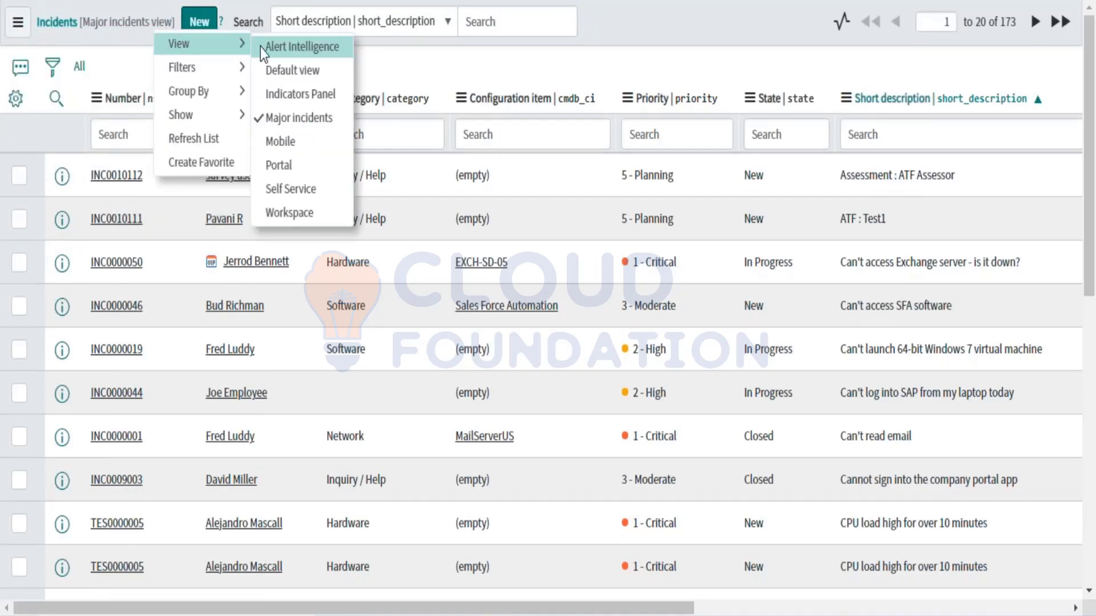
pyautogui.click(457, 71)
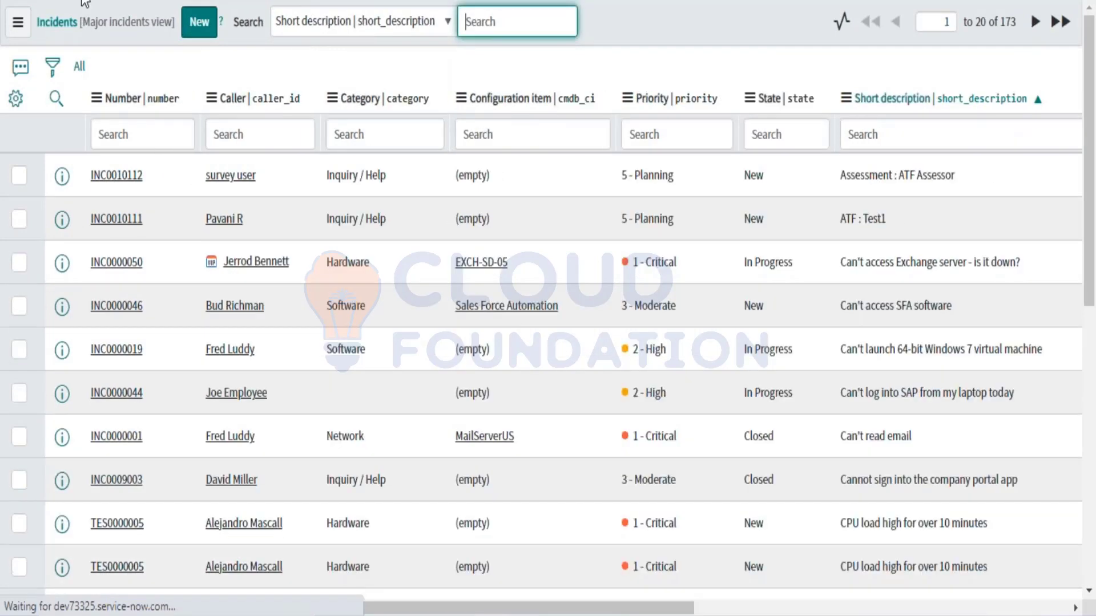
# Step: Load the instance's login.do page and log back in
pyautogui.click(18, 22)
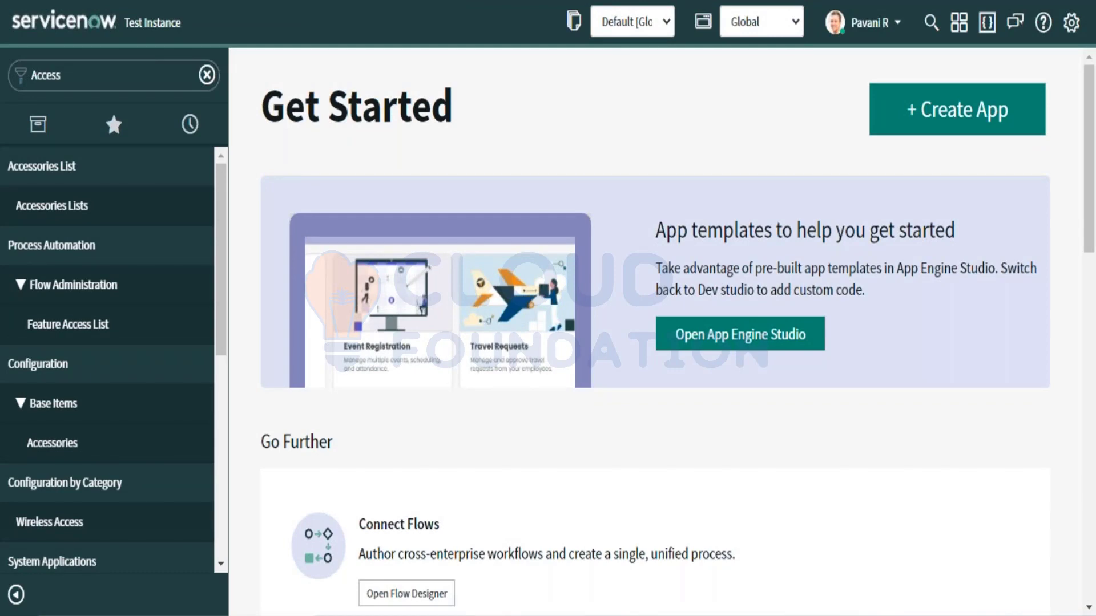
pyautogui.write('logi')
pyautogui.press('BackSpace')
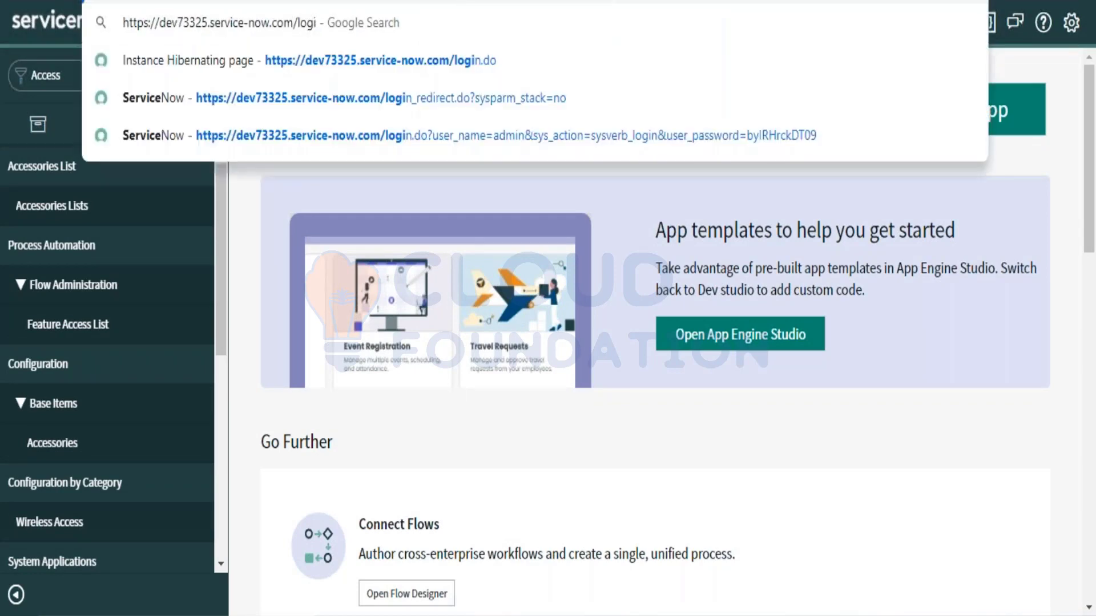
pyautogui.write('n.do')
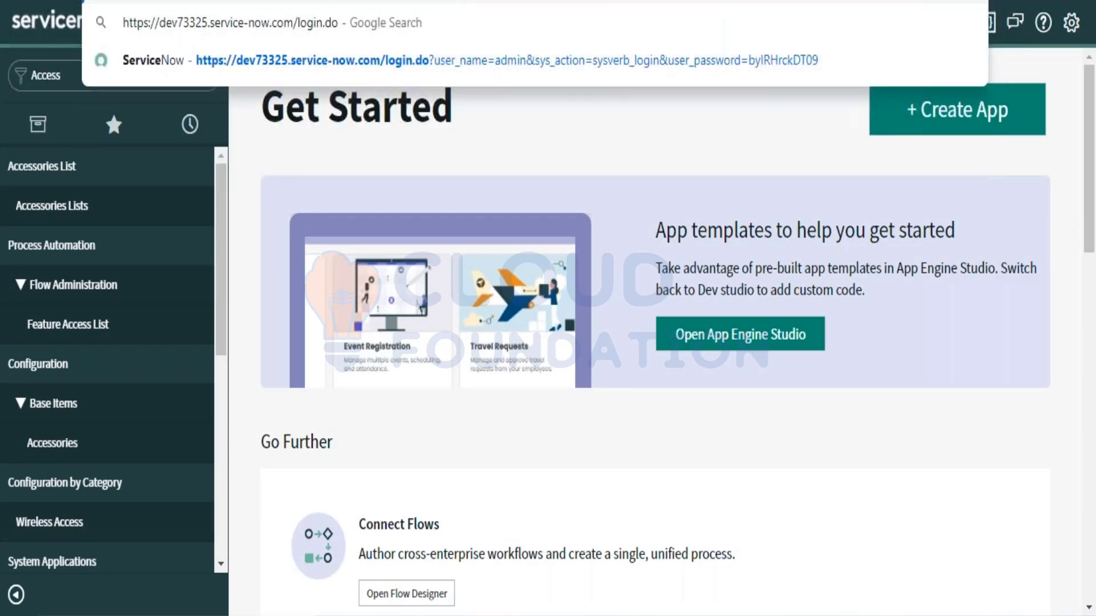
pyautogui.press('Return')
pyautogui.click(194, 247)
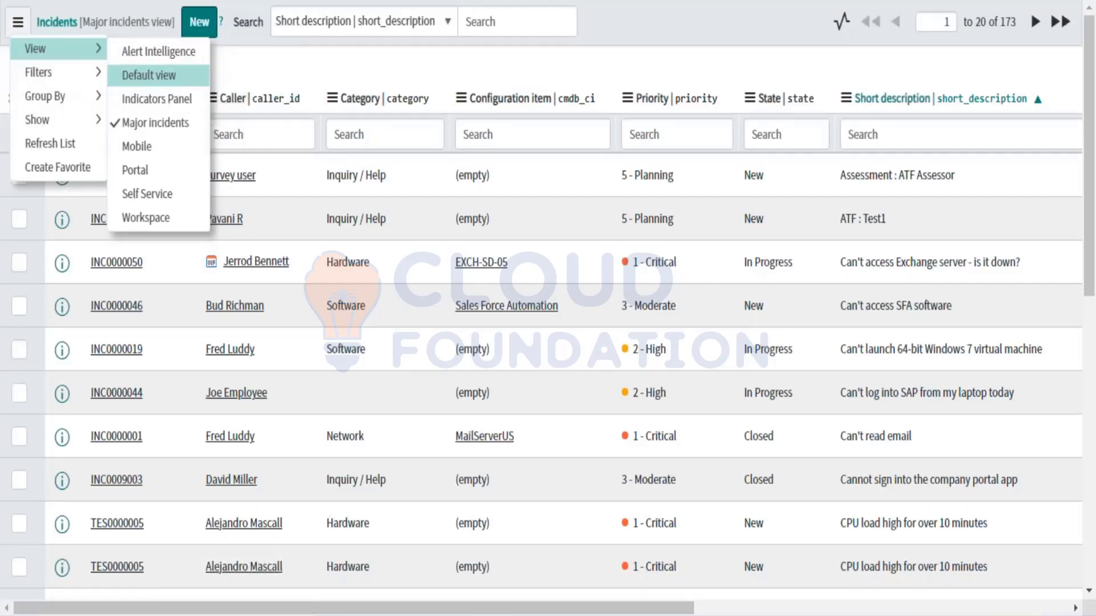
# Step: Show the Incidents list title menu's View submenu with the available list views
pyautogui.press('Escape')
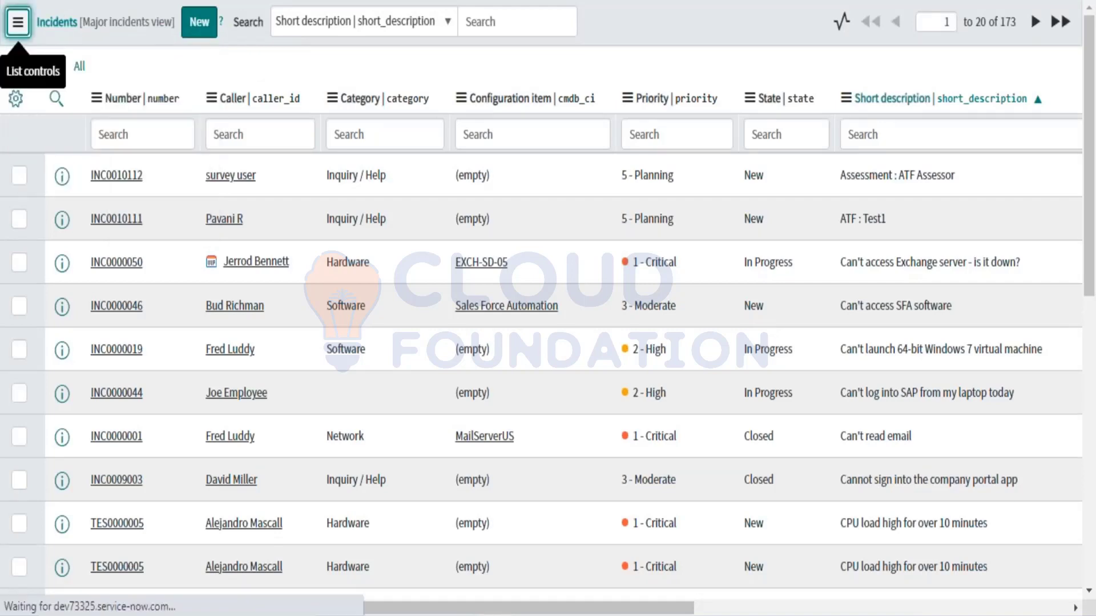
pyautogui.click(517, 21)
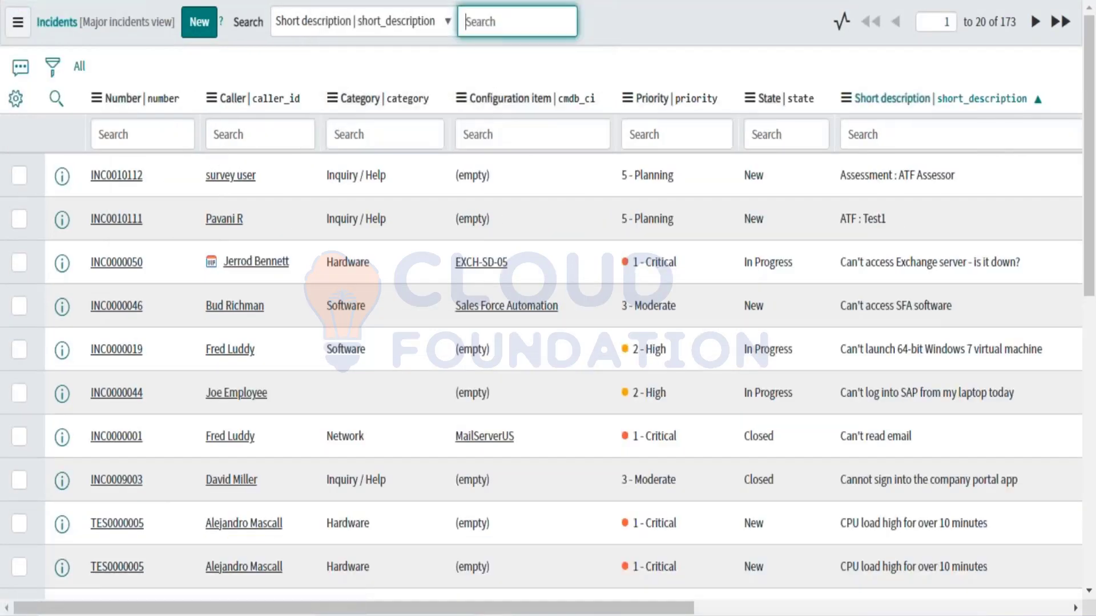
pyautogui.click(19, 22)
pyautogui.moveTo(111, 43)
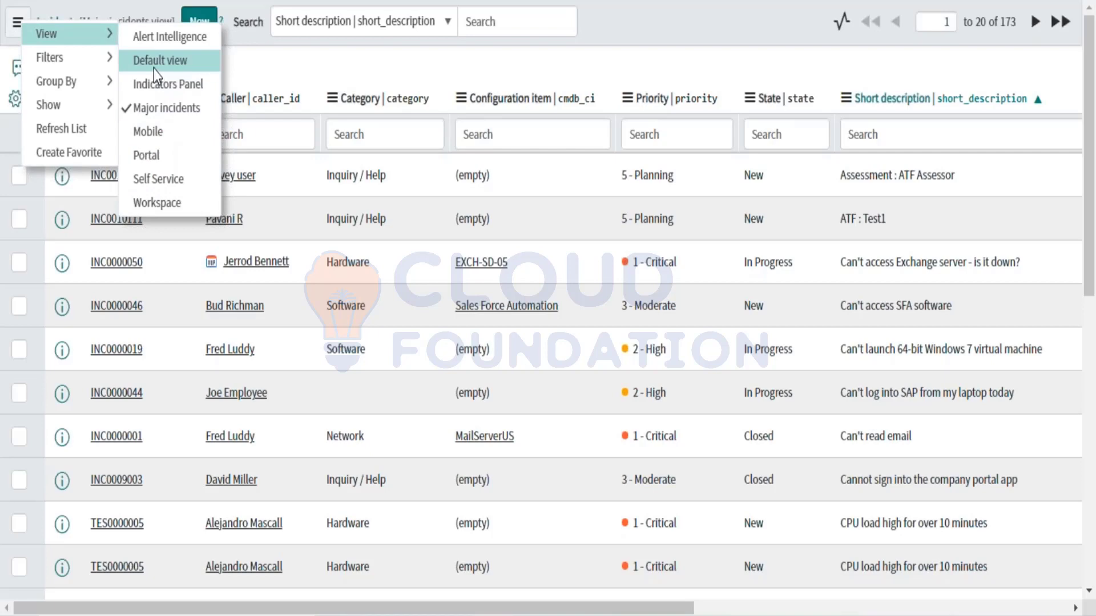
pyautogui.click(159, 88)
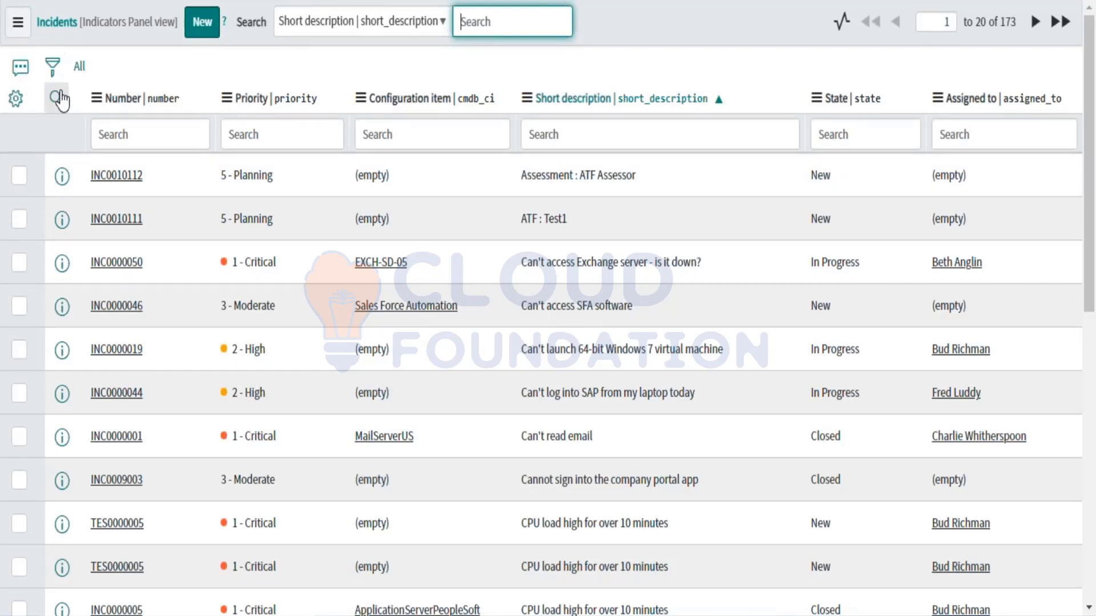
pyautogui.click(17, 33)
pyautogui.moveTo(49, 45)
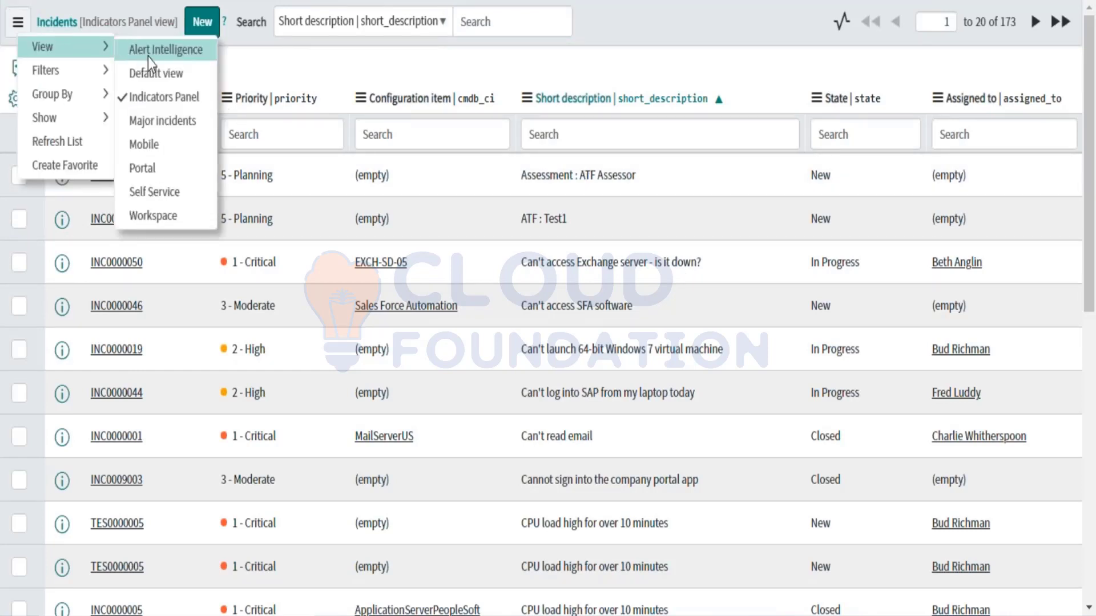
pyautogui.click(149, 57)
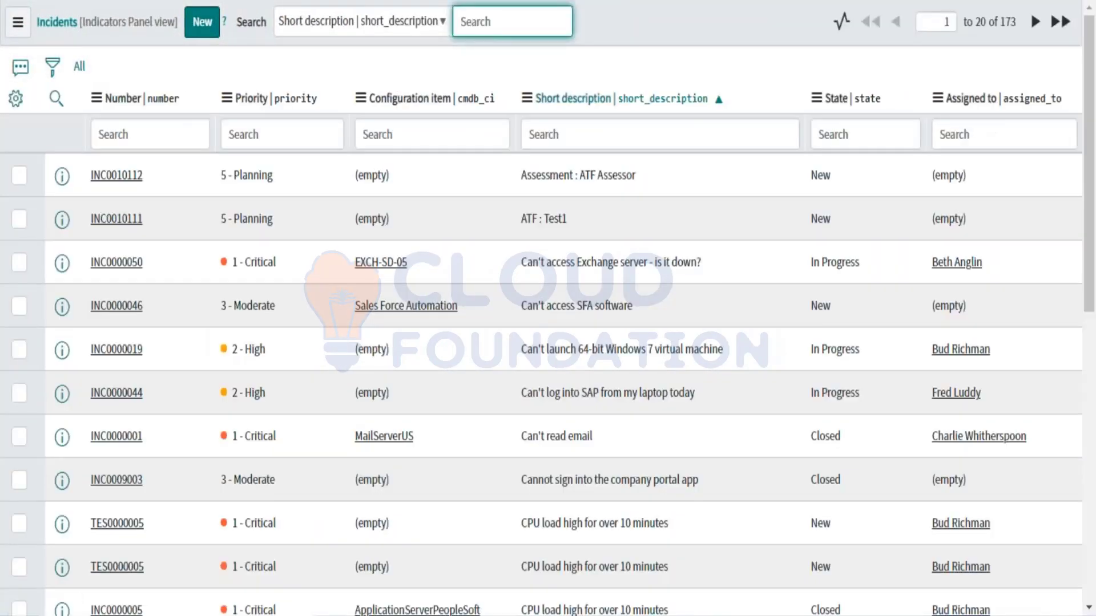
pyautogui.click(96, 98)
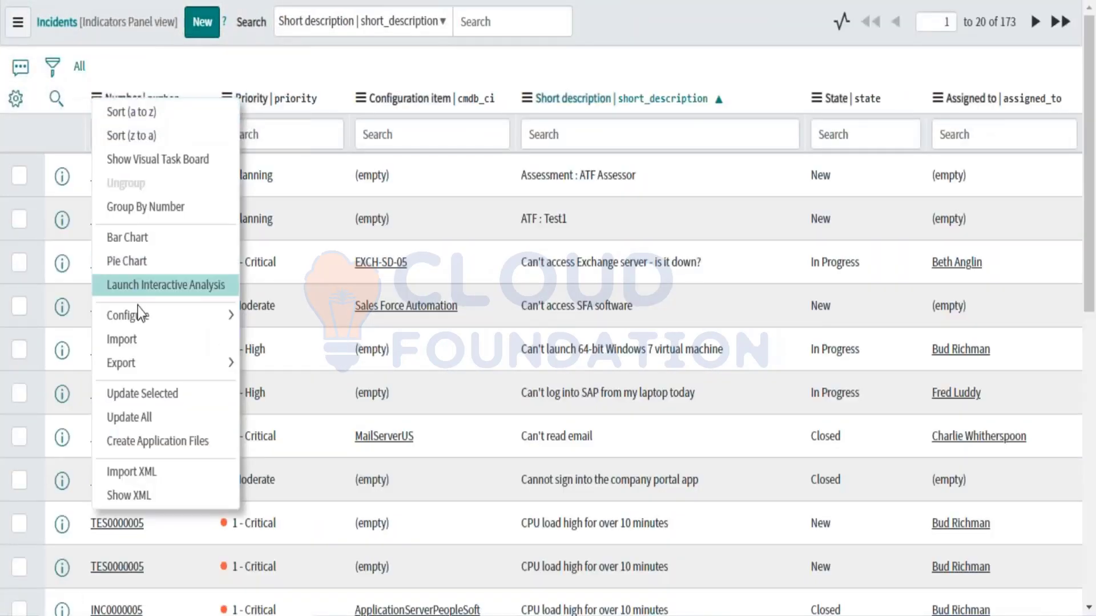
pyautogui.moveTo(194, 313)
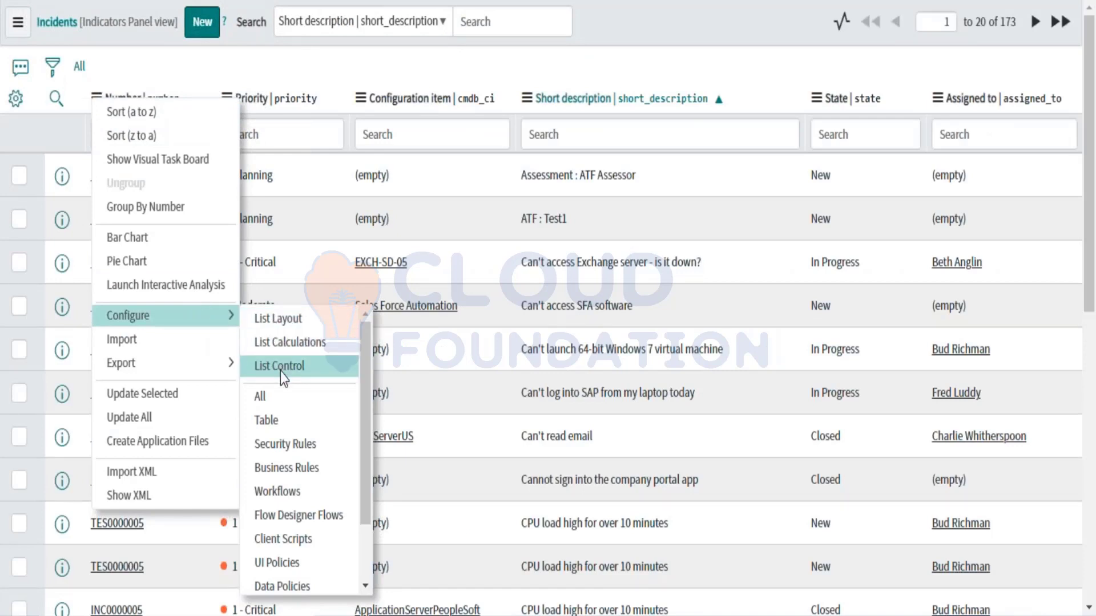
pyautogui.click(447, 62)
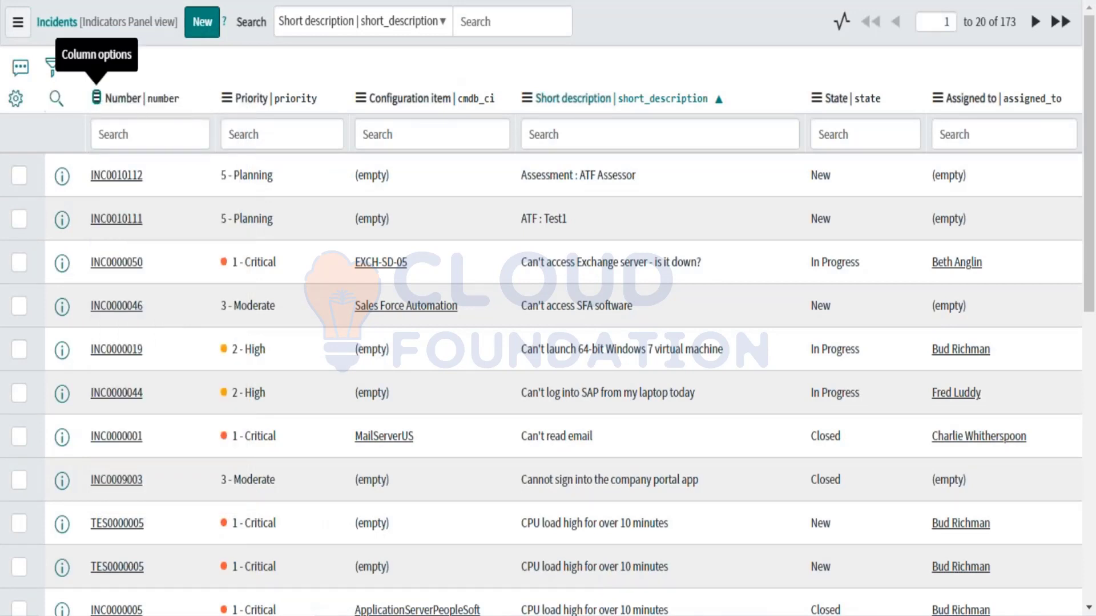
# Step: Add the fields Active through Change Request as columns of the Incidents list
pyautogui.click(17, 108)
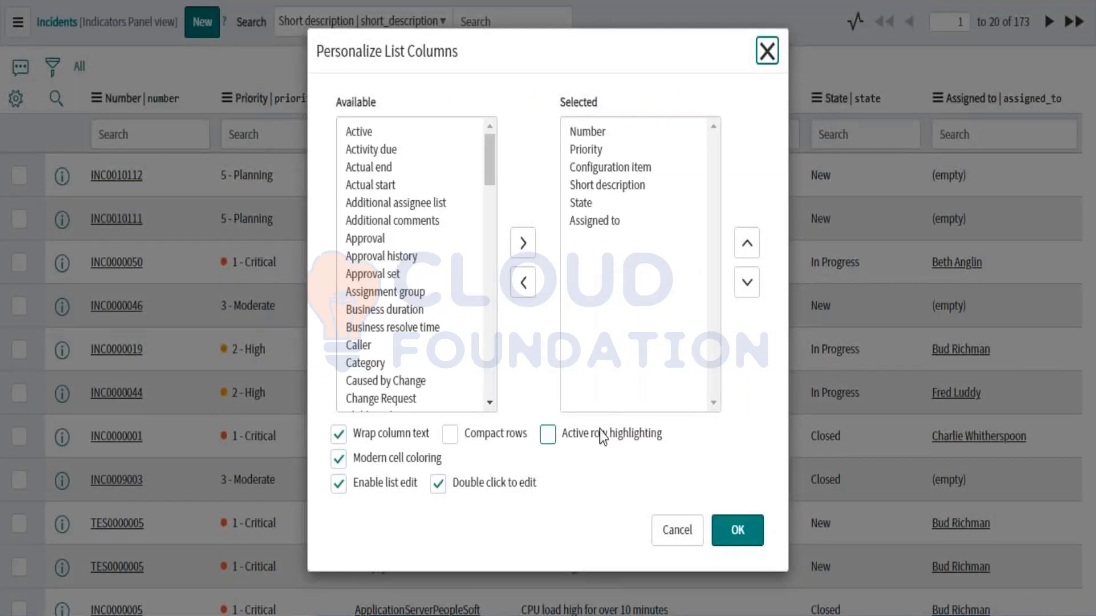
pyautogui.click(360, 137)
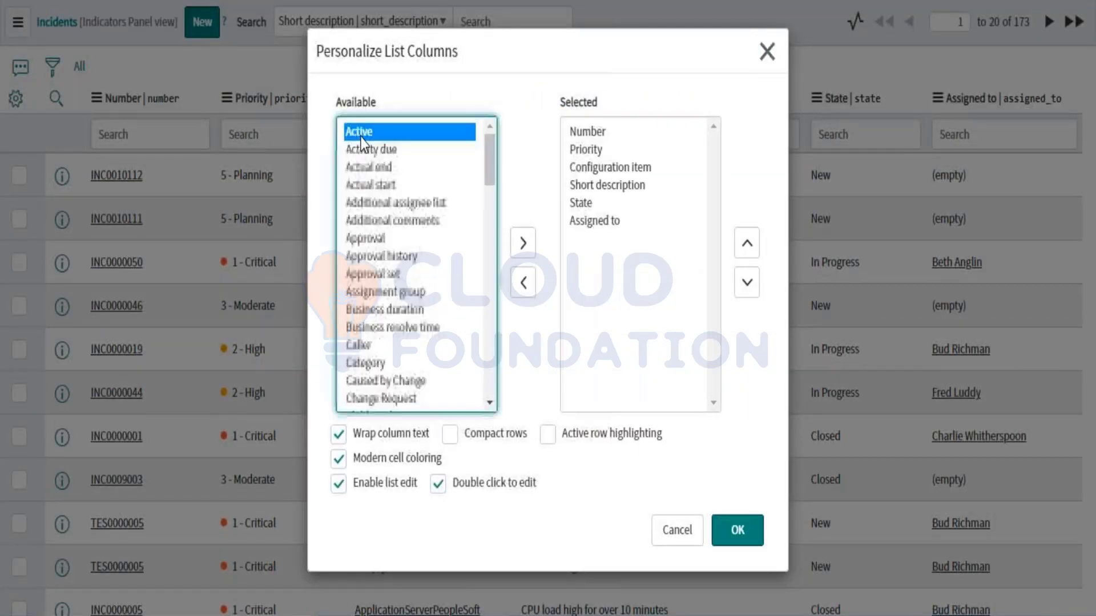
pyautogui.keyDown('shift'); pyautogui.click(358, 399); pyautogui.keyUp('shift')
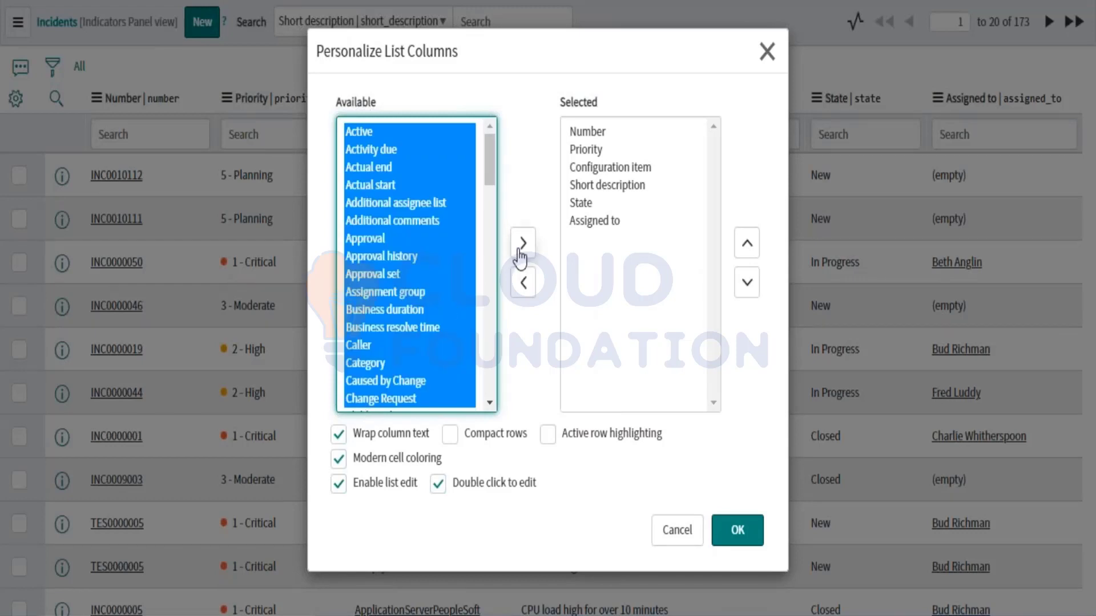
pyautogui.click(522, 243)
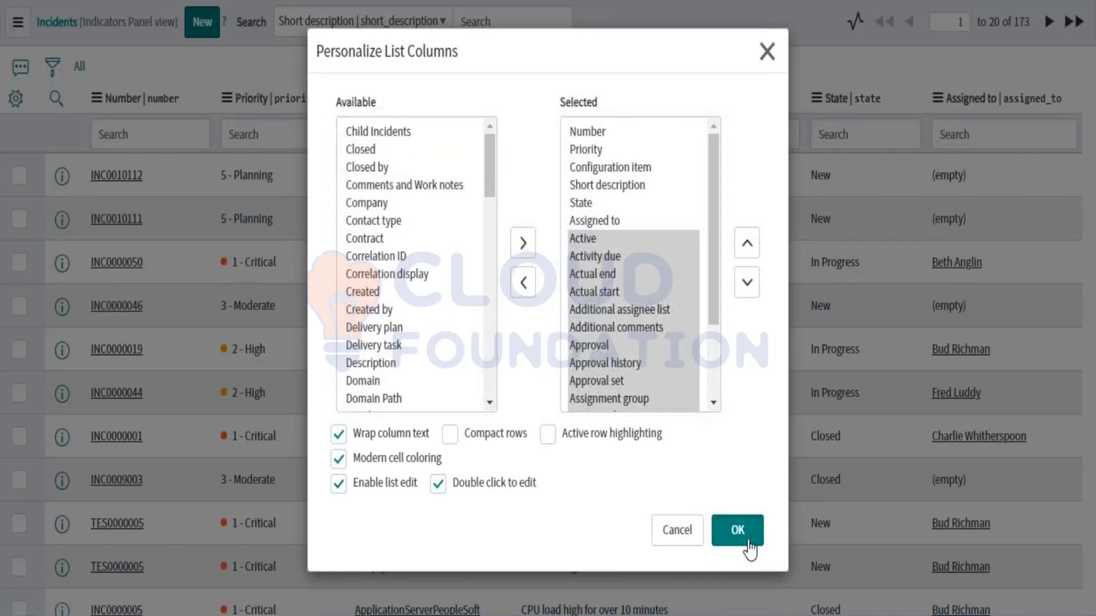
pyautogui.click(747, 542)
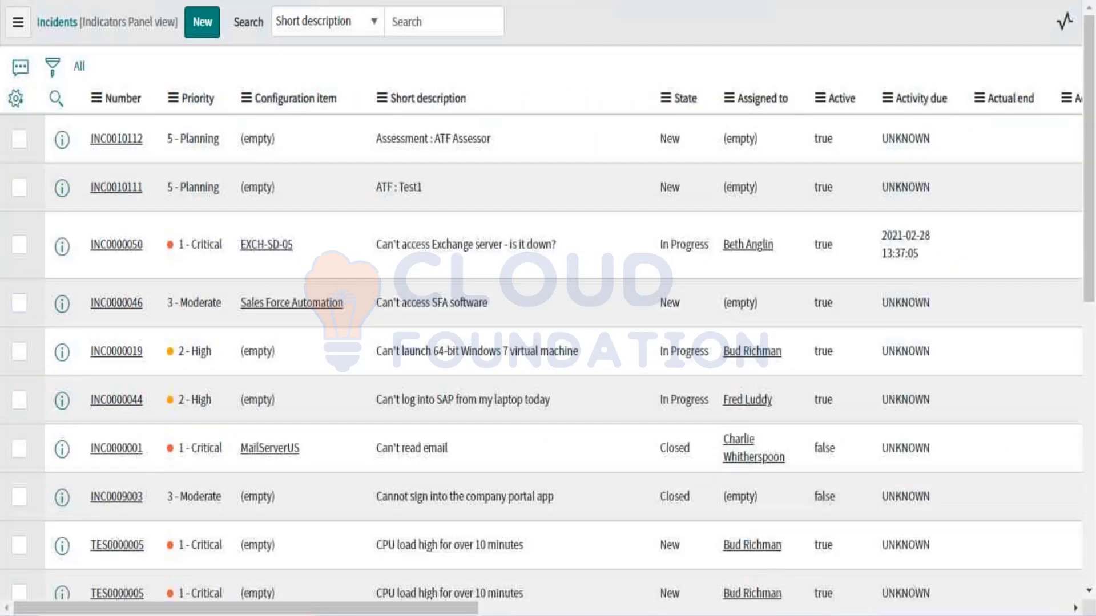
# Step: Scroll across the new incident list columns, then reopen and close the column settings unchanged
pyautogui.hscroll(15, 758, 428)
pyautogui.hscroll(10, 757, 428)
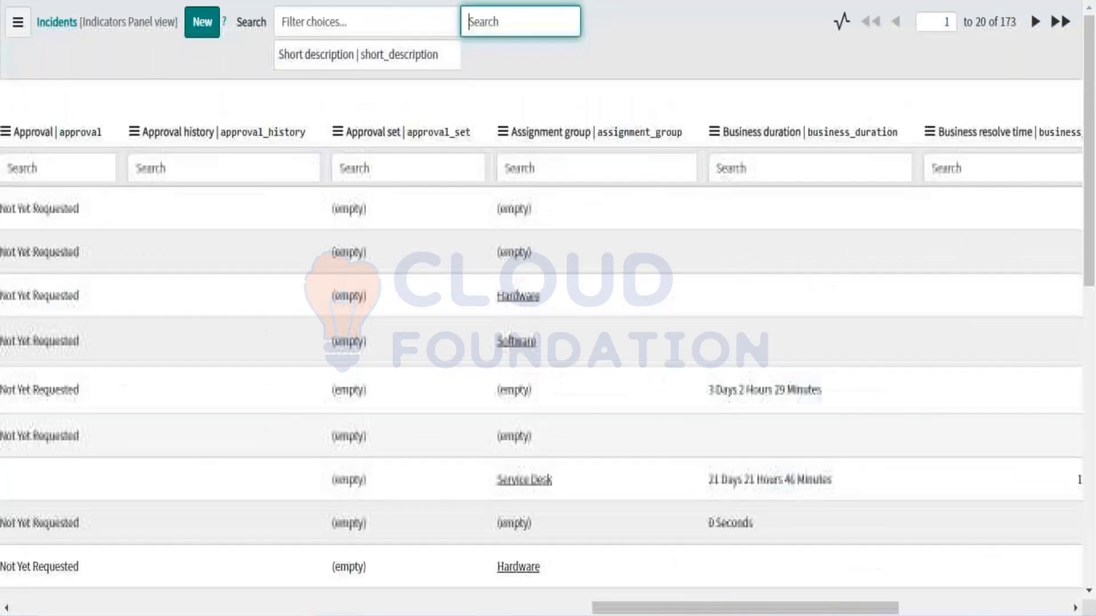
pyautogui.hscroll(-20, 758, 427)
pyautogui.hscroll(-5, 542, 371)
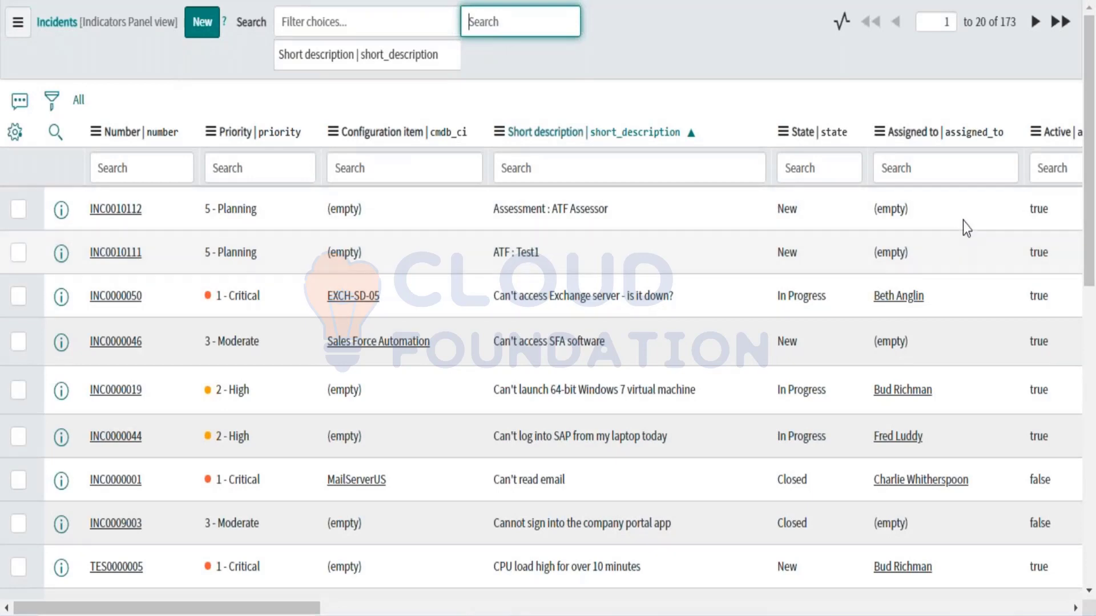
pyautogui.click(14, 136)
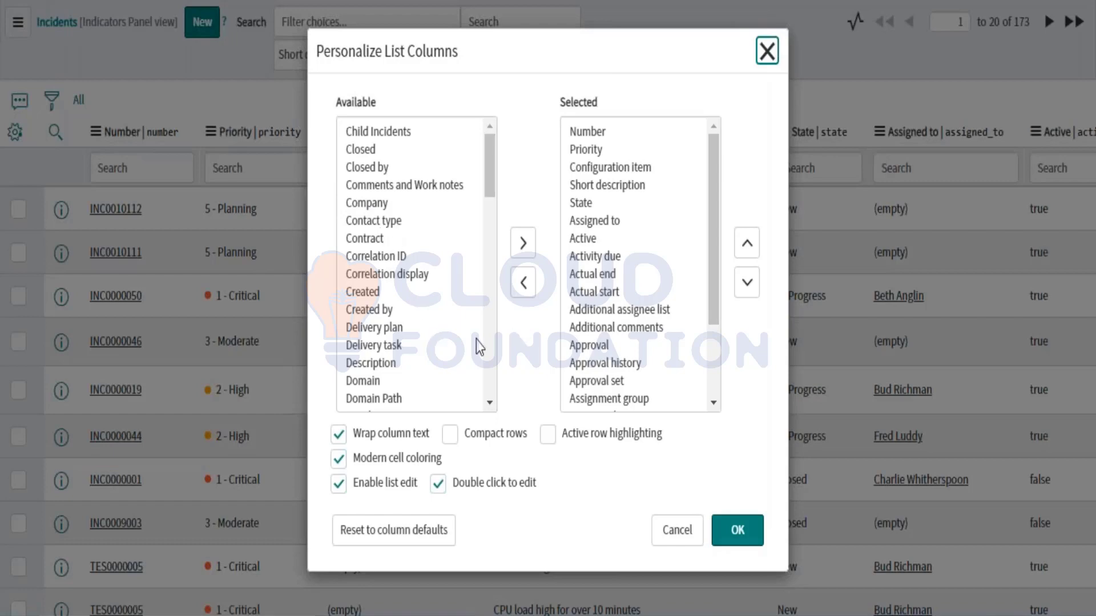
pyautogui.click(675, 536)
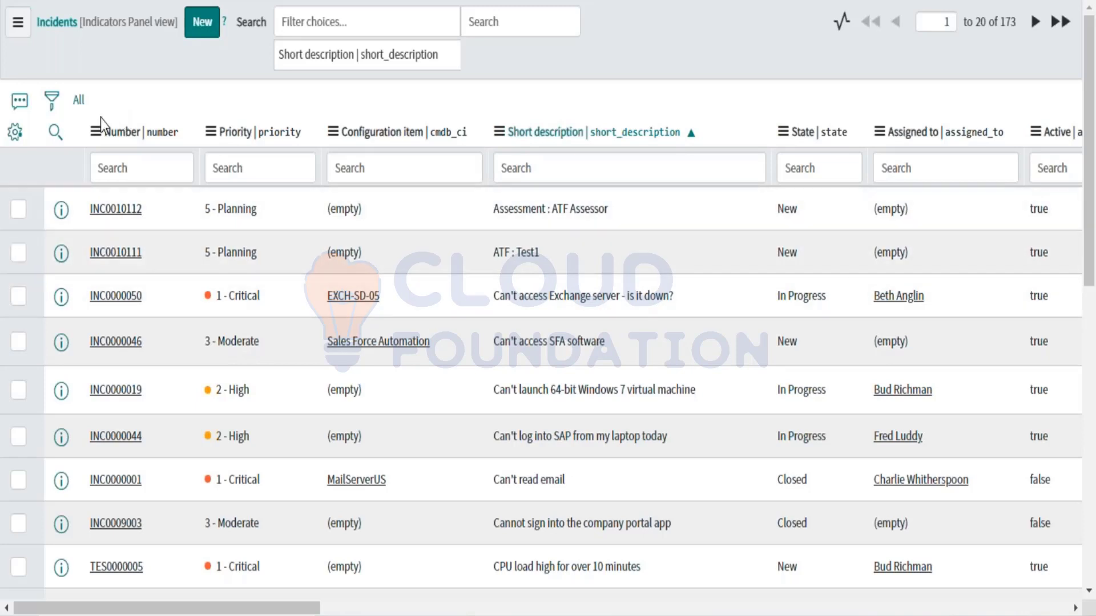
# Step: Open the incident List Control form from the Number column menu's Configure > List Control
pyautogui.click(95, 132)
pyautogui.moveTo(124, 342)
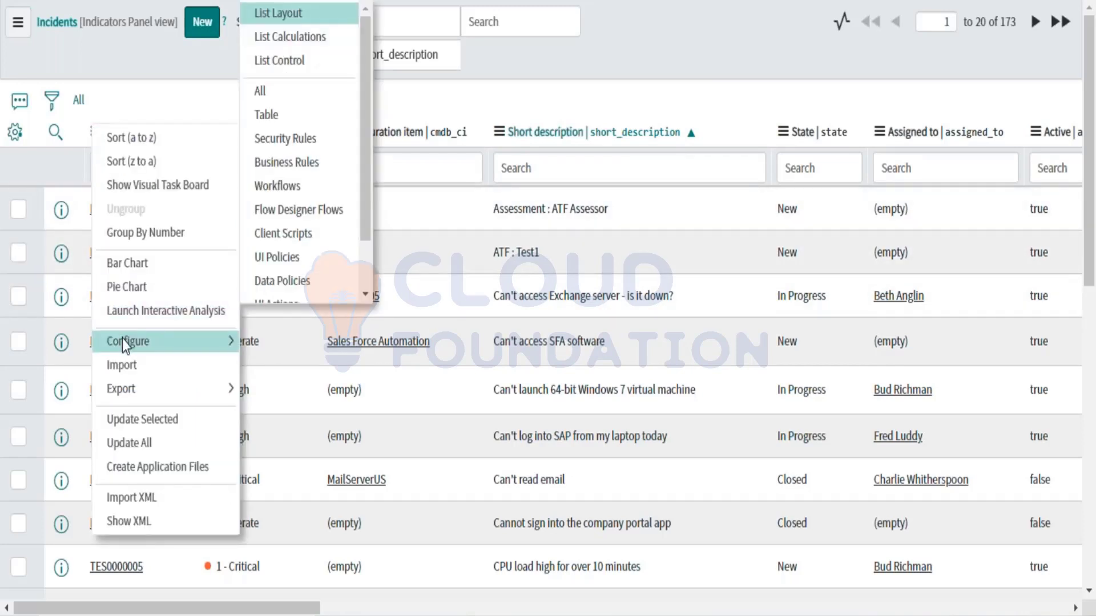
pyautogui.click(118, 74)
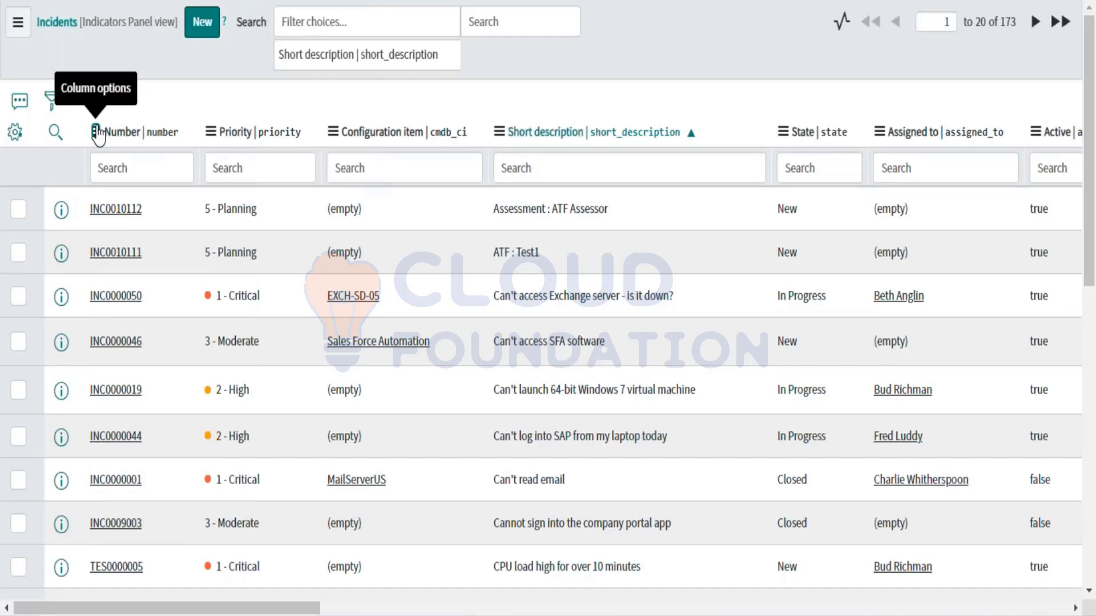
pyautogui.scroll(-1, 98, 135)
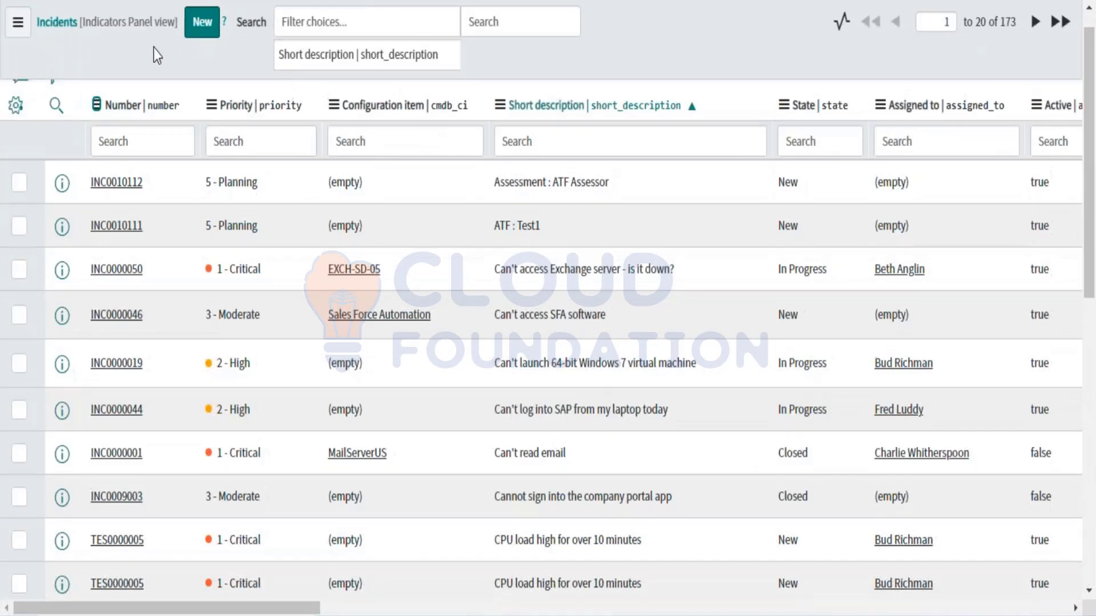
pyautogui.click(93, 109)
pyautogui.moveTo(122, 323)
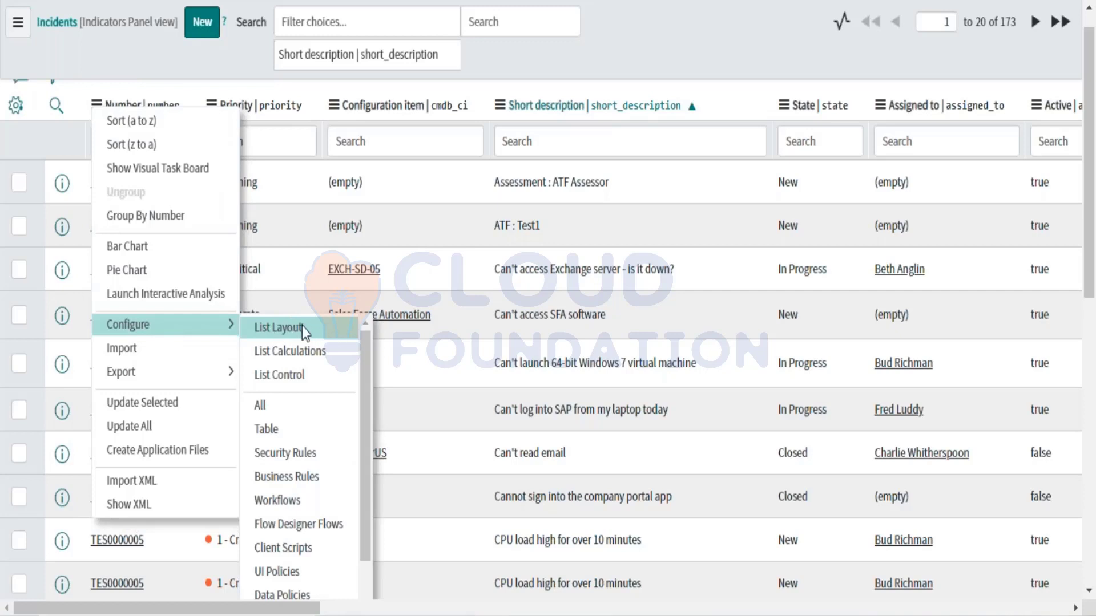
pyautogui.click(284, 377)
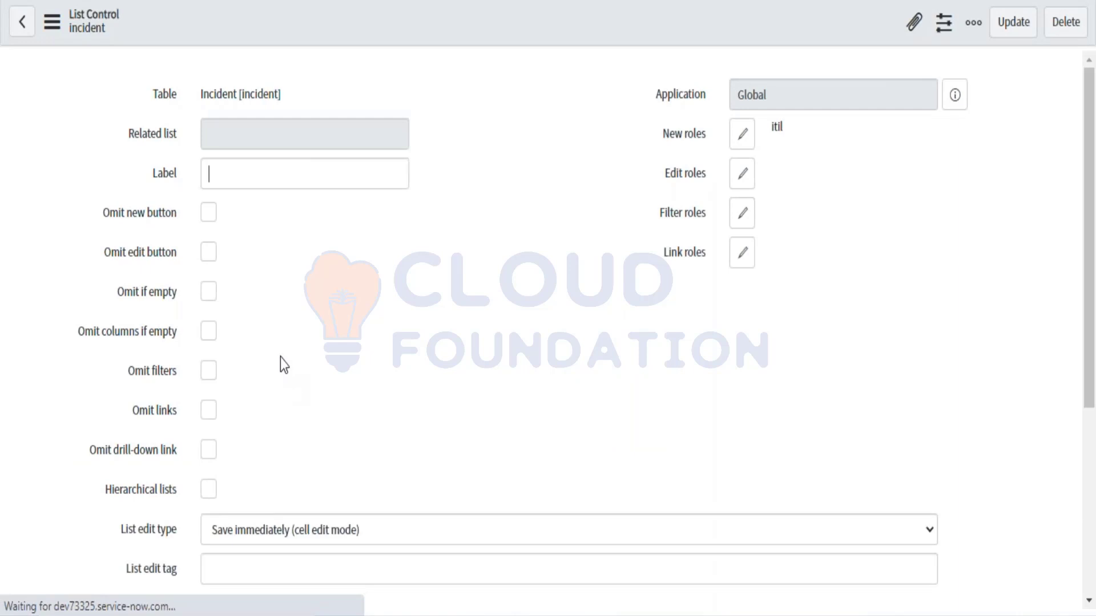
pyautogui.scroll(-5, 227, 451)
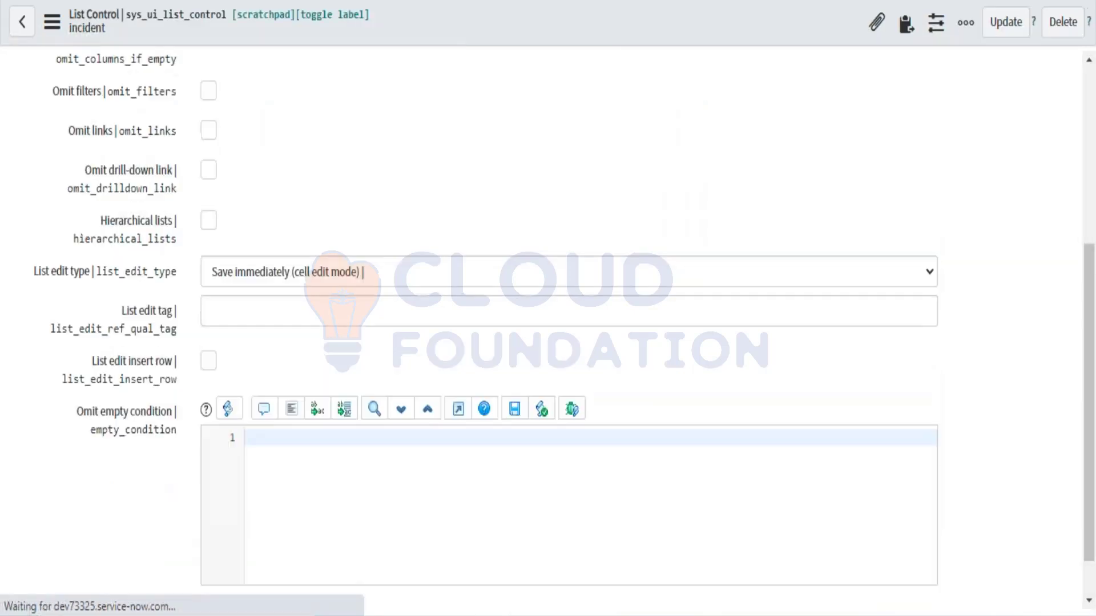
pyautogui.scroll(5, 83, 493)
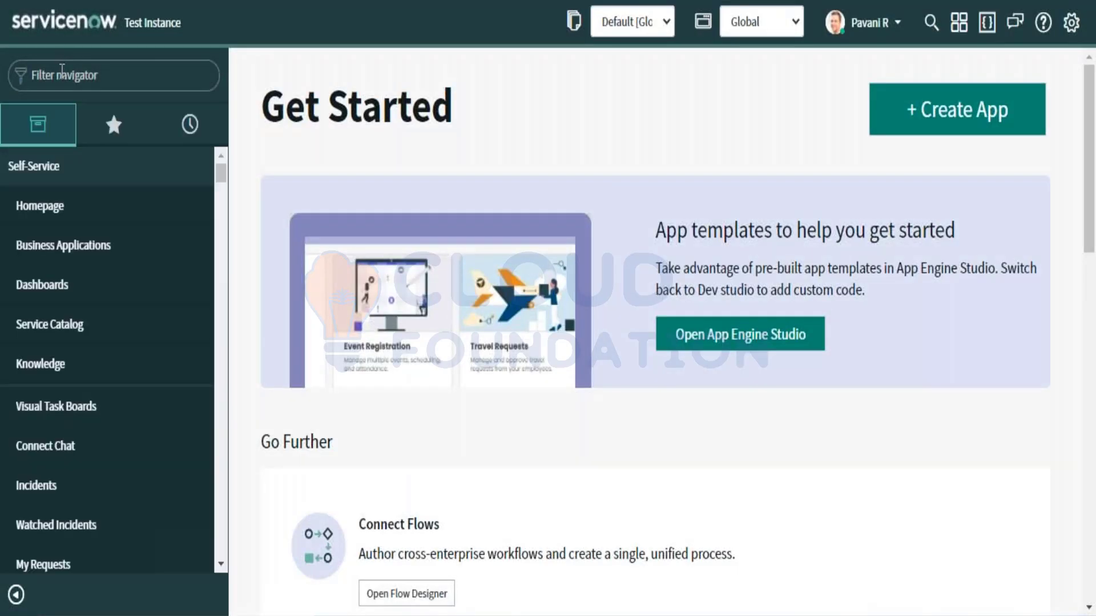
# Step: Load Incident.LIST from the filter navigator, open list personalisation, and cancel without saving
pyautogui.click(61, 74)
pyautogui.write('Inci')
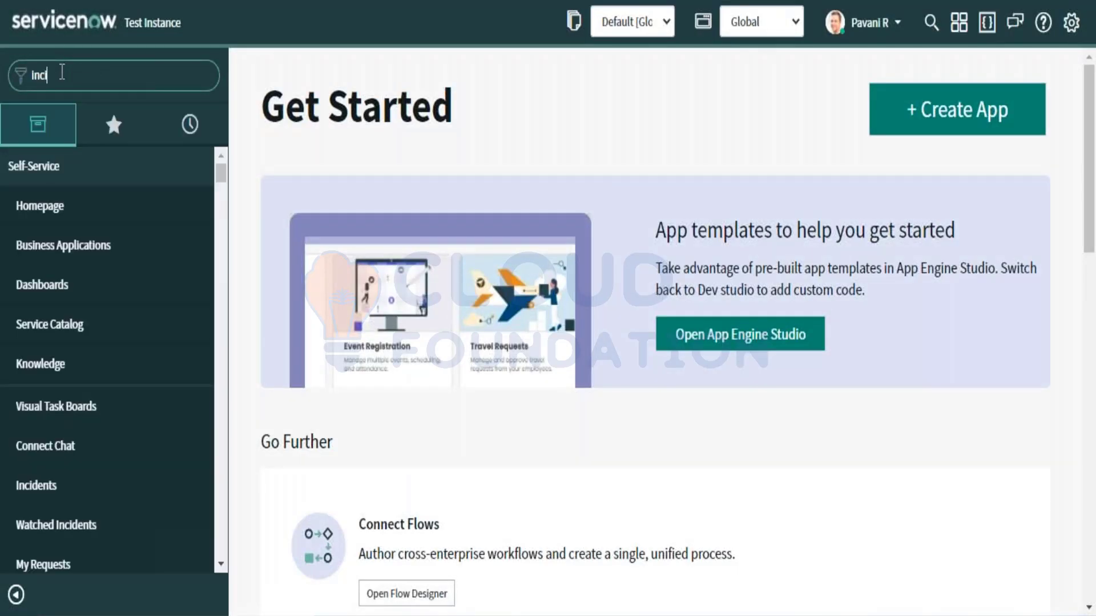
pyautogui.write('dent.l')
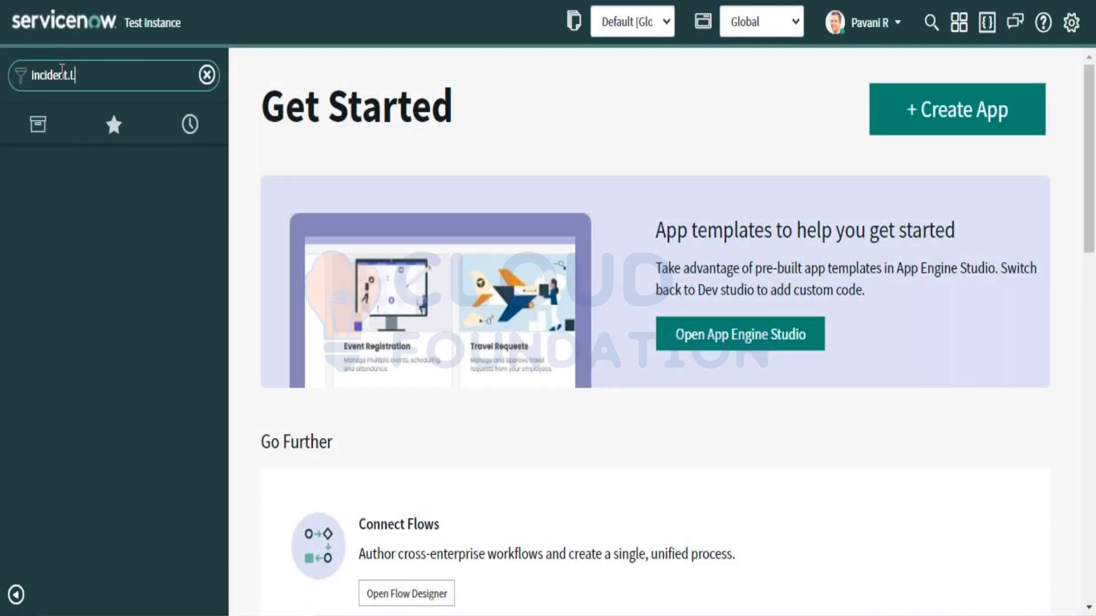
pyautogui.write('IST')
pyautogui.press('Return')
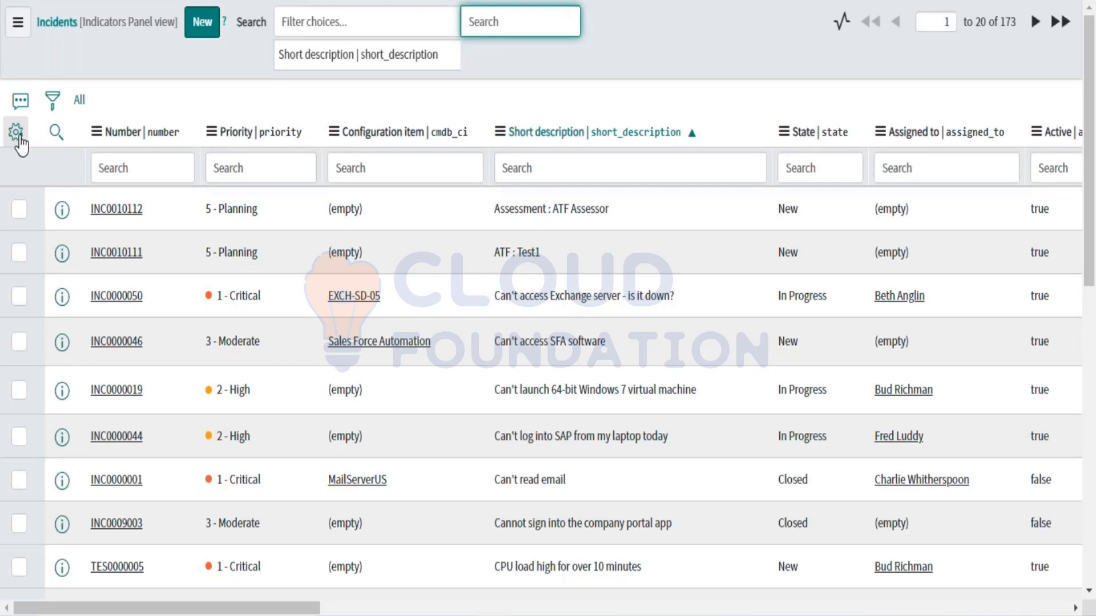
pyautogui.click(16, 140)
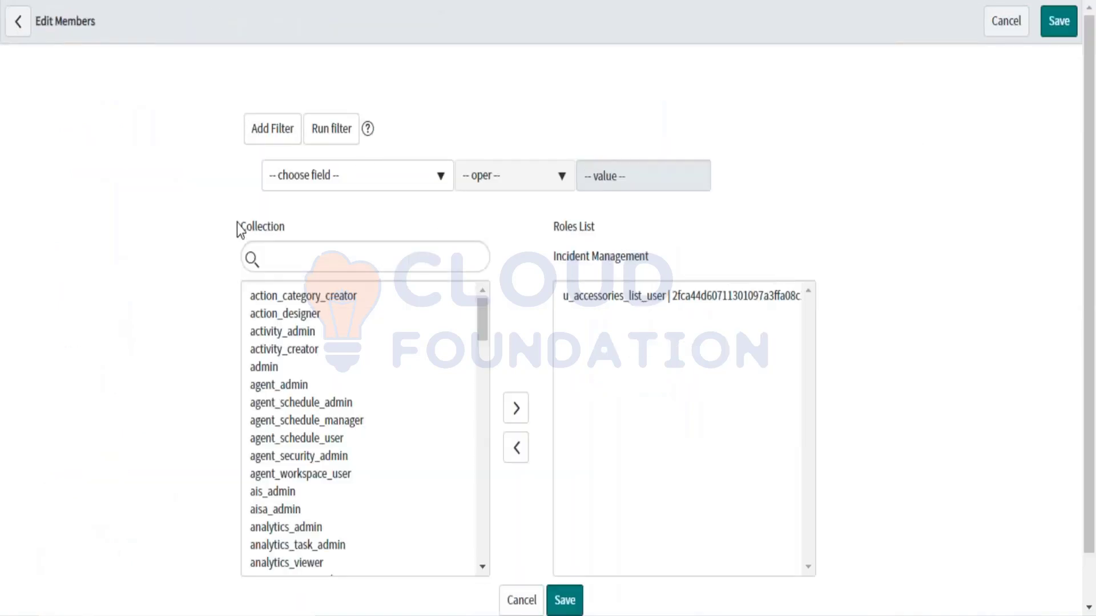
pyautogui.scroll(-9, 415, 388)
pyautogui.click(521, 600)
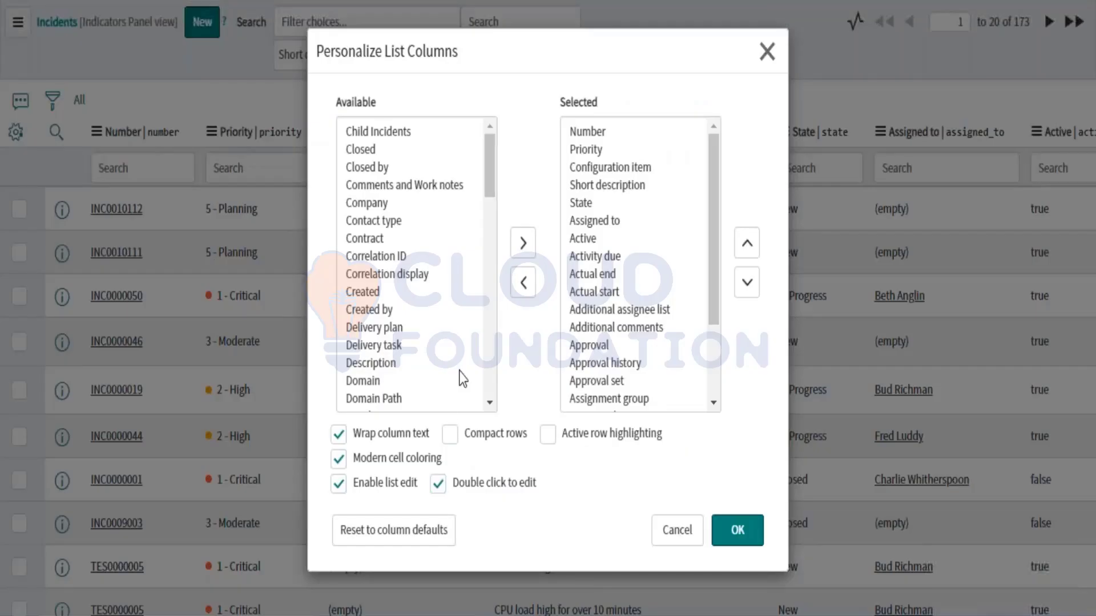
# Step: Dismiss the column settings and open the incident List Control form from the Number column menu
pyautogui.click(673, 520)
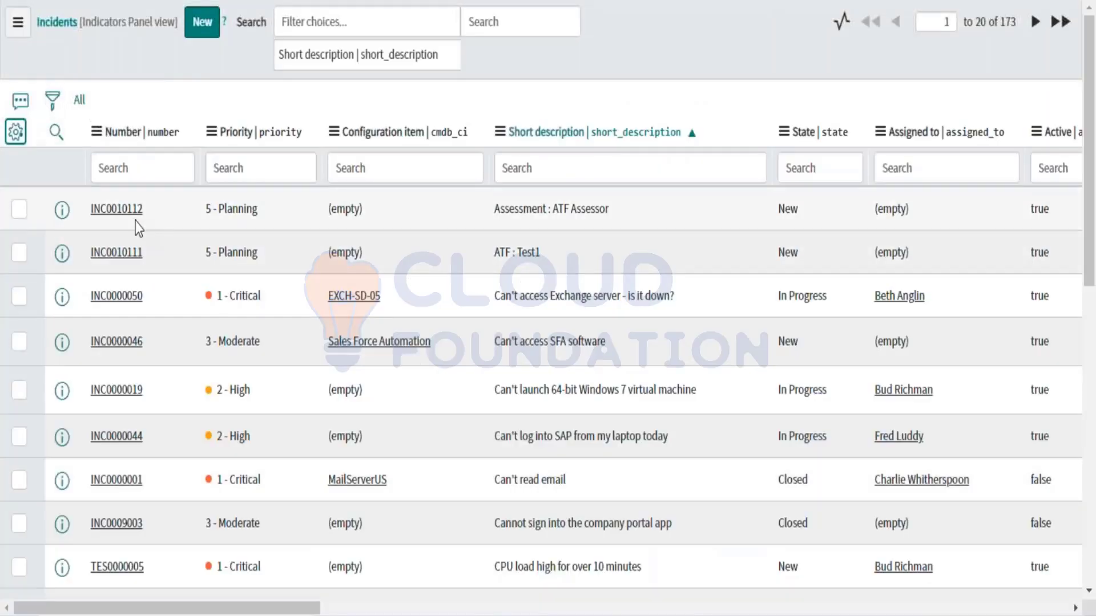
pyautogui.click(95, 137)
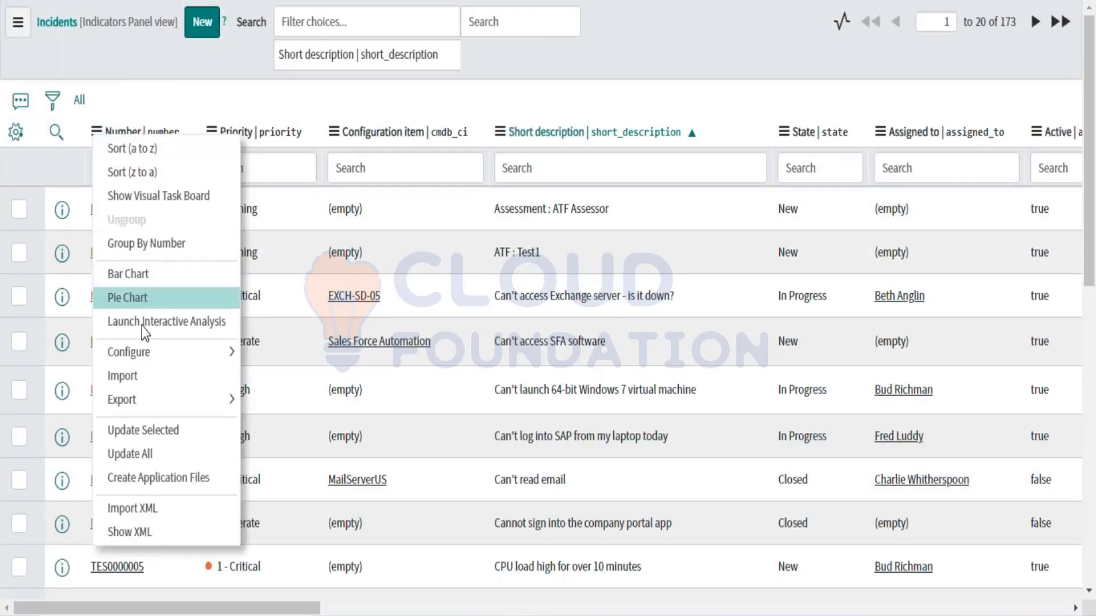
pyautogui.moveTo(146, 359)
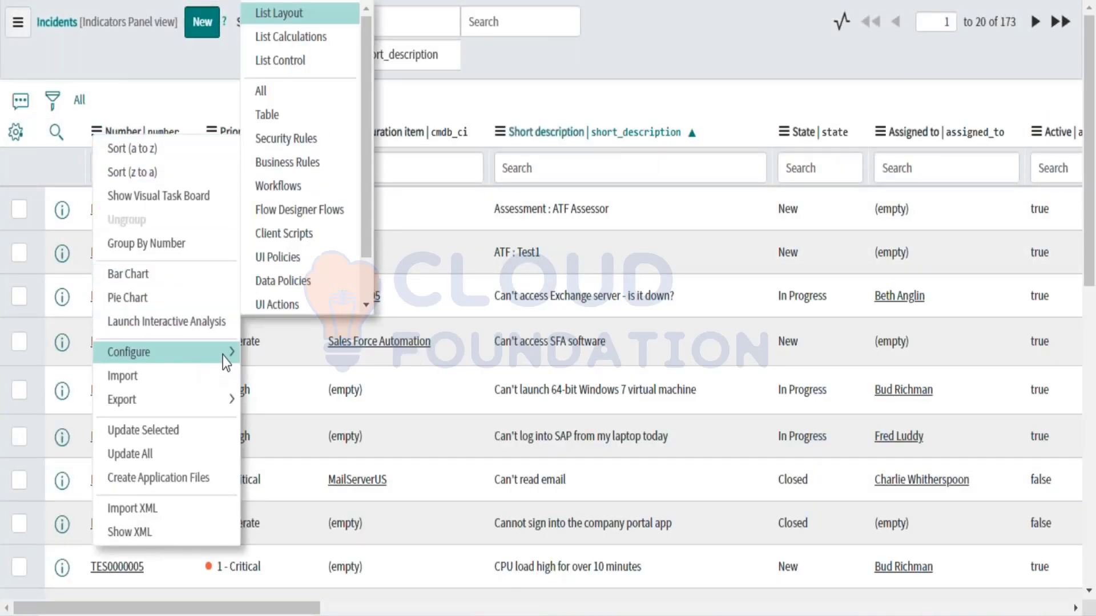
pyautogui.click(292, 61)
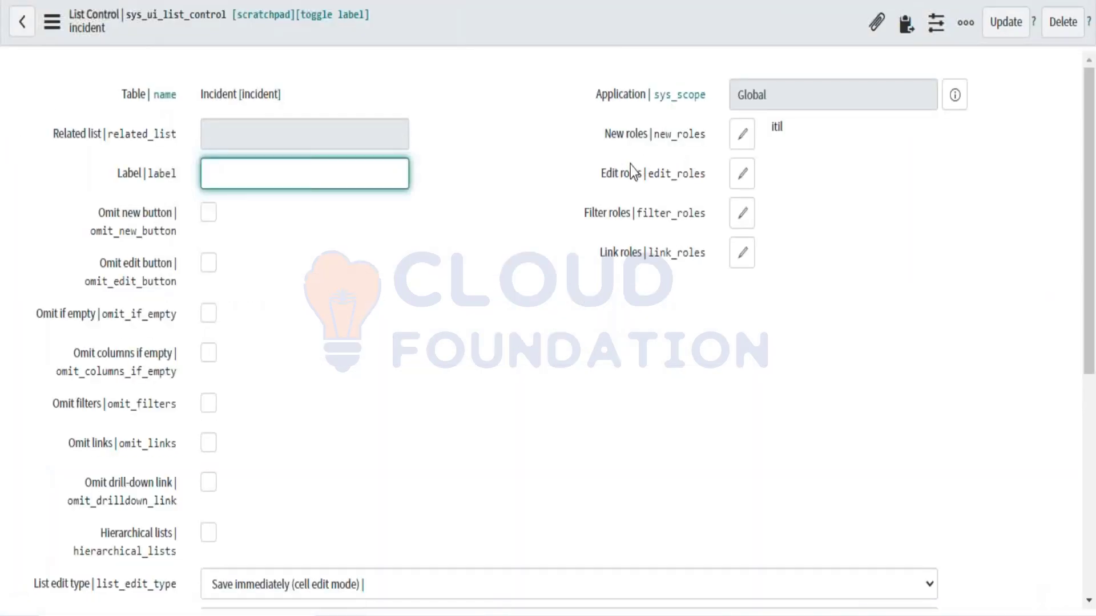
# Step: Add admin to the list control's Edit roles and save the record
pyautogui.click(751, 177)
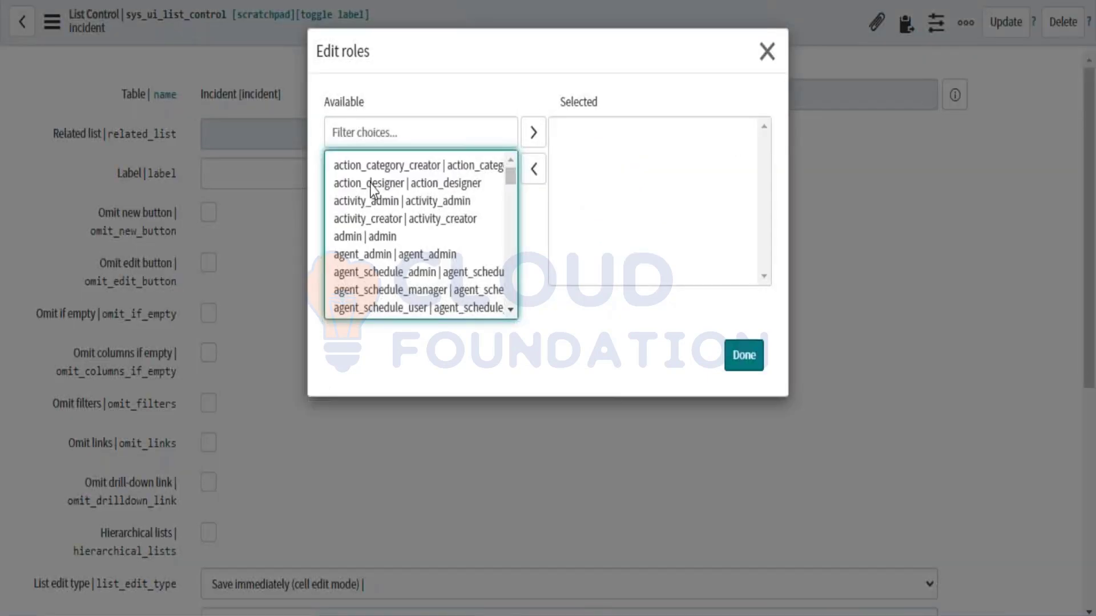
pyautogui.click(363, 237)
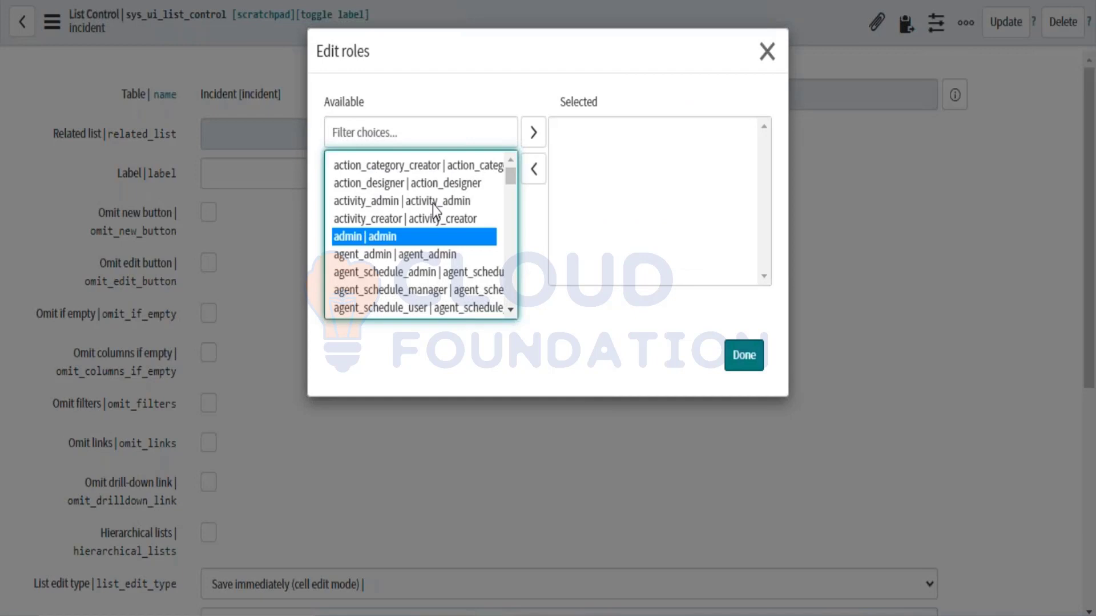
pyautogui.click(531, 135)
pyautogui.click(744, 364)
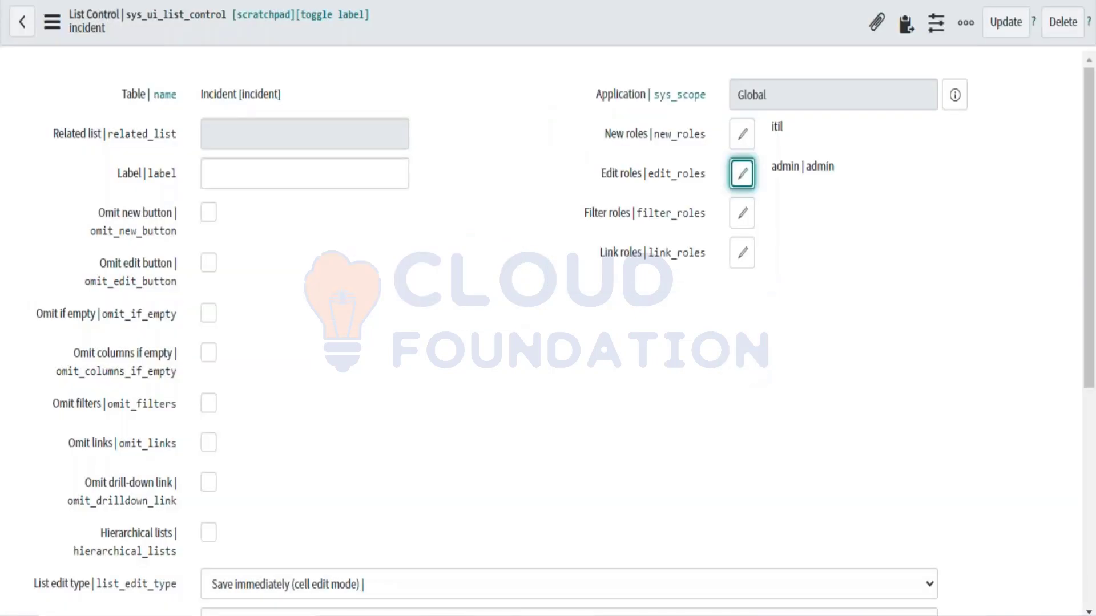
pyautogui.scroll(-3, 421, 421)
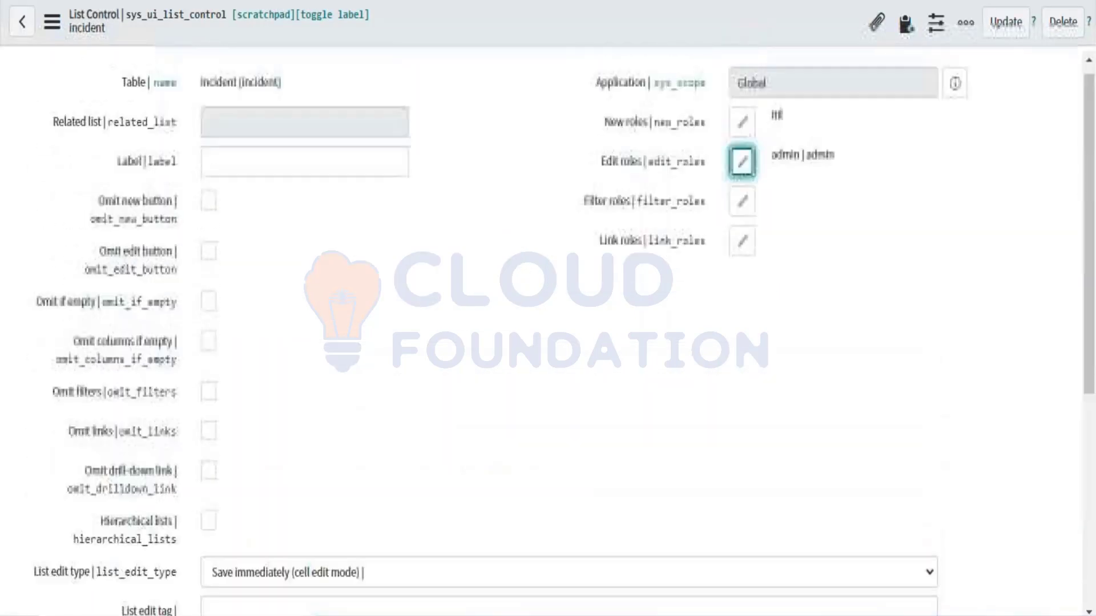
pyautogui.rightClick(477, 22)
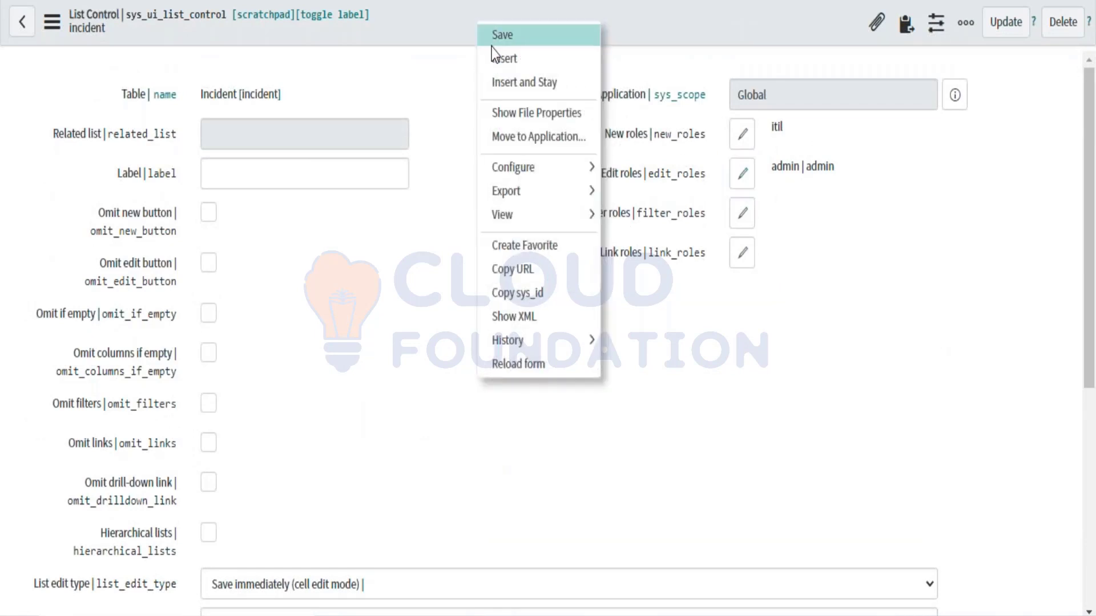
pyautogui.click(491, 45)
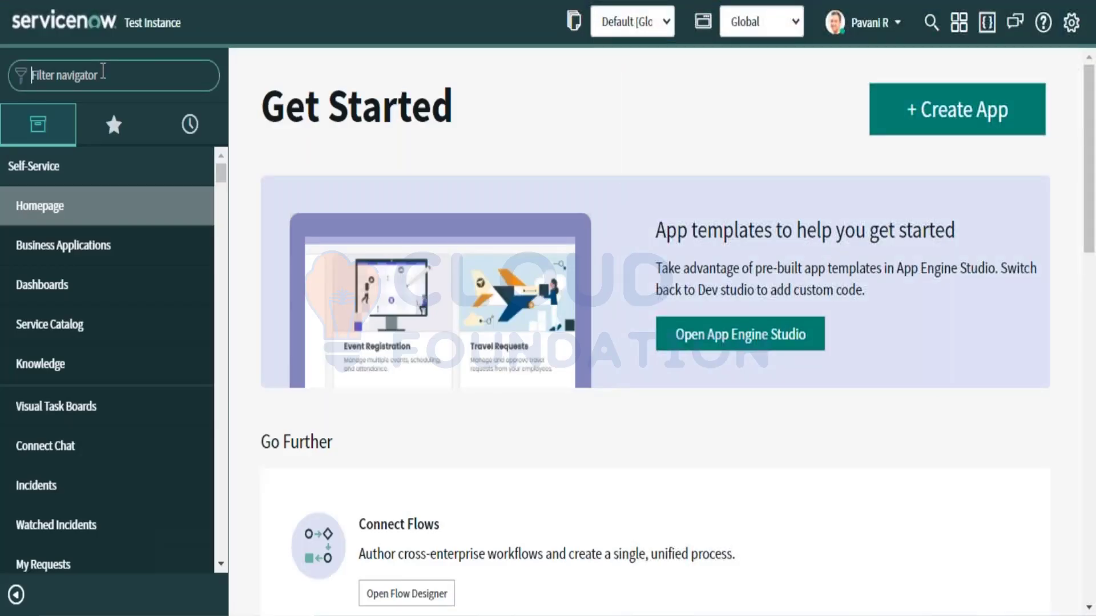
# Step: Load incident.LIST from the filter navigator, scan its columns, and open the column personalisation settings
pyautogui.write('ioi')
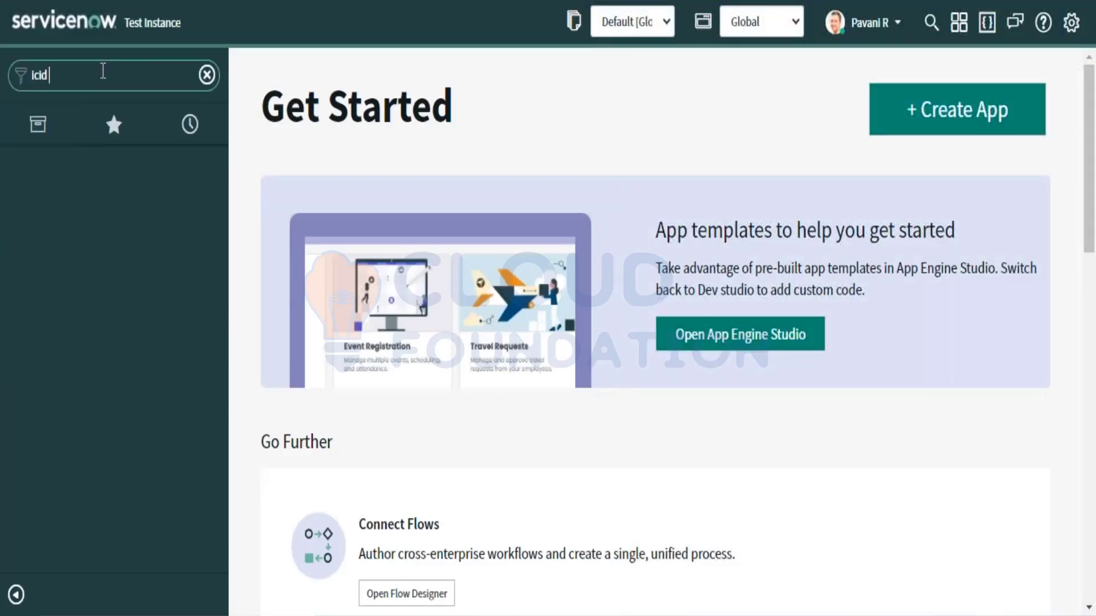
pyautogui.press('BackSpace')
pyautogui.press('BackSpace')
pyautogui.write('dncident.lIST')
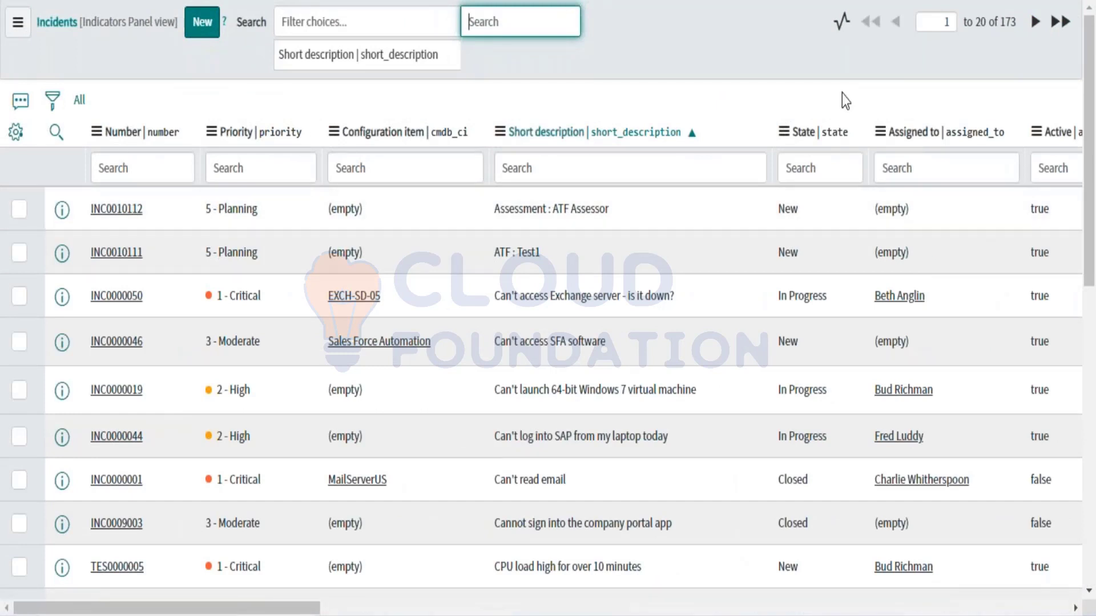
pyautogui.hscroll(1, 885, 151)
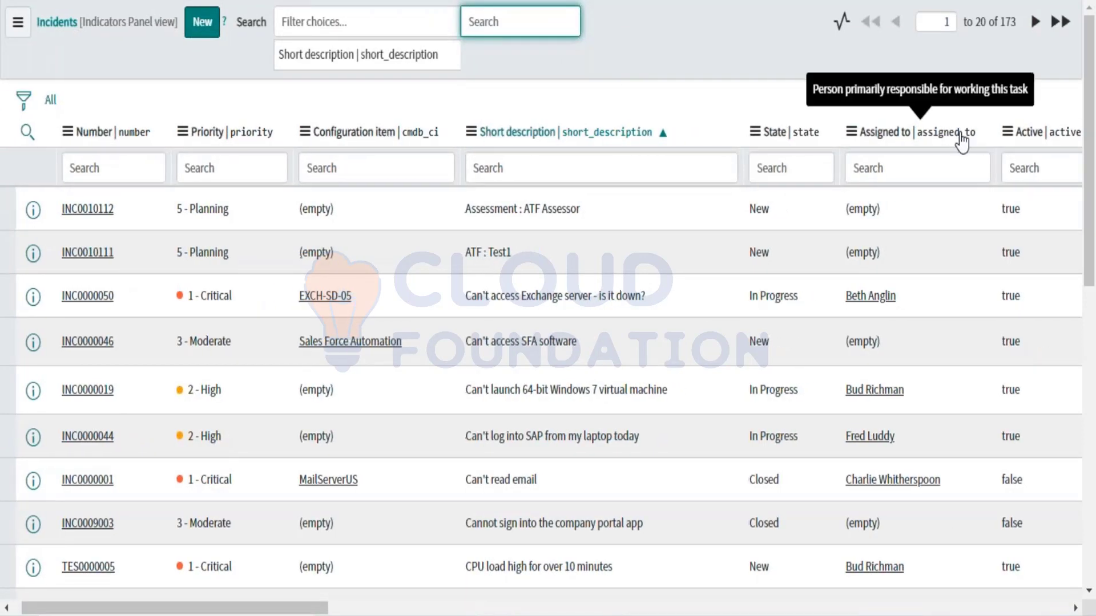
pyautogui.hscroll(-1, 962, 141)
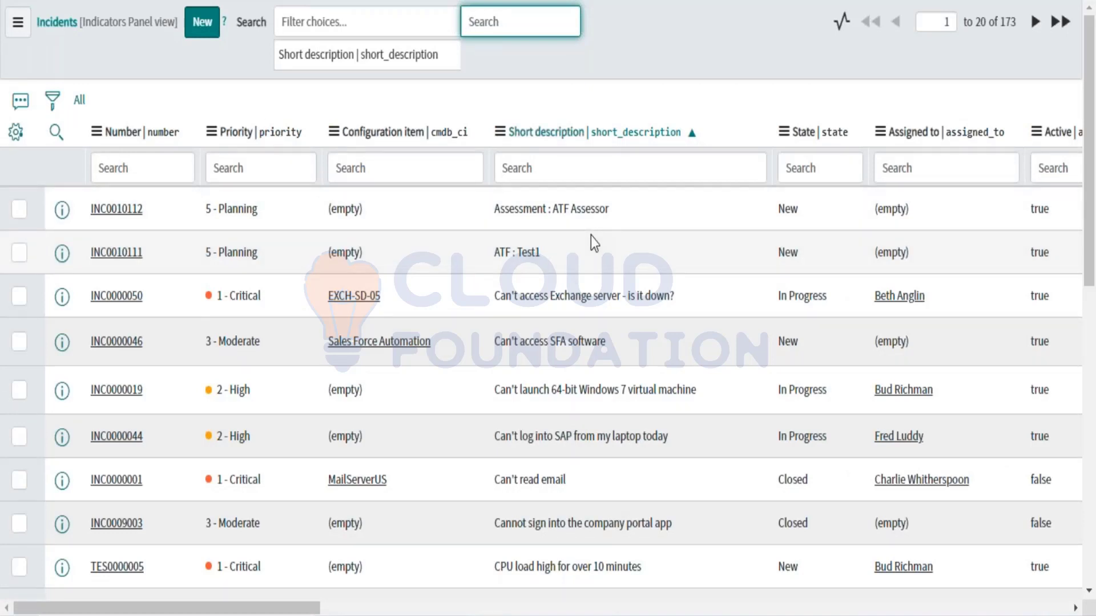
pyautogui.hscroll(8, 590, 236)
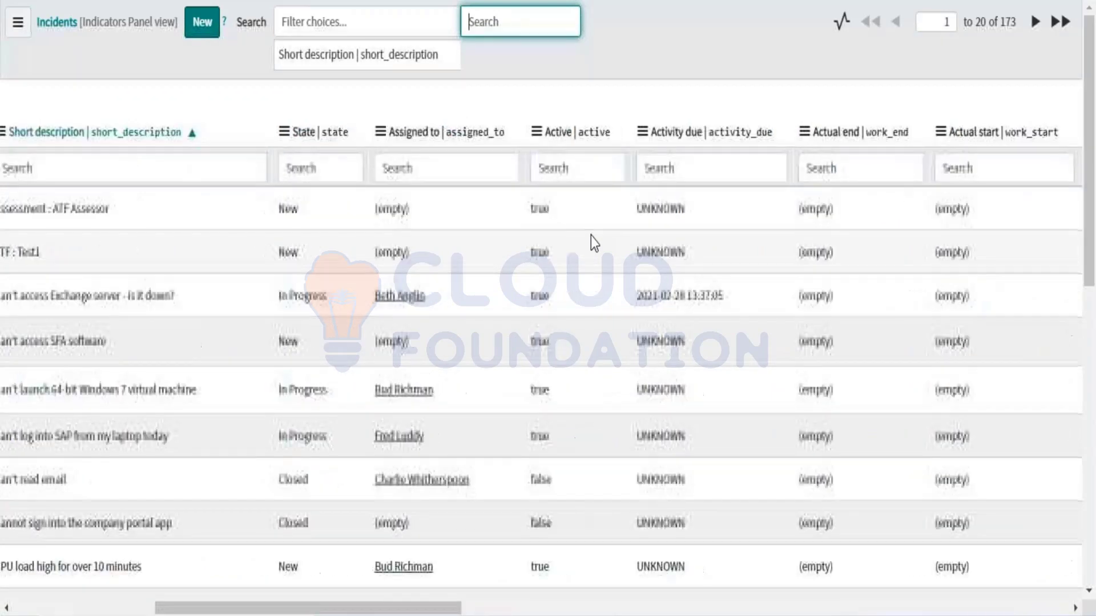
pyautogui.hscroll(2, 591, 237)
pyautogui.hscroll(6, 591, 236)
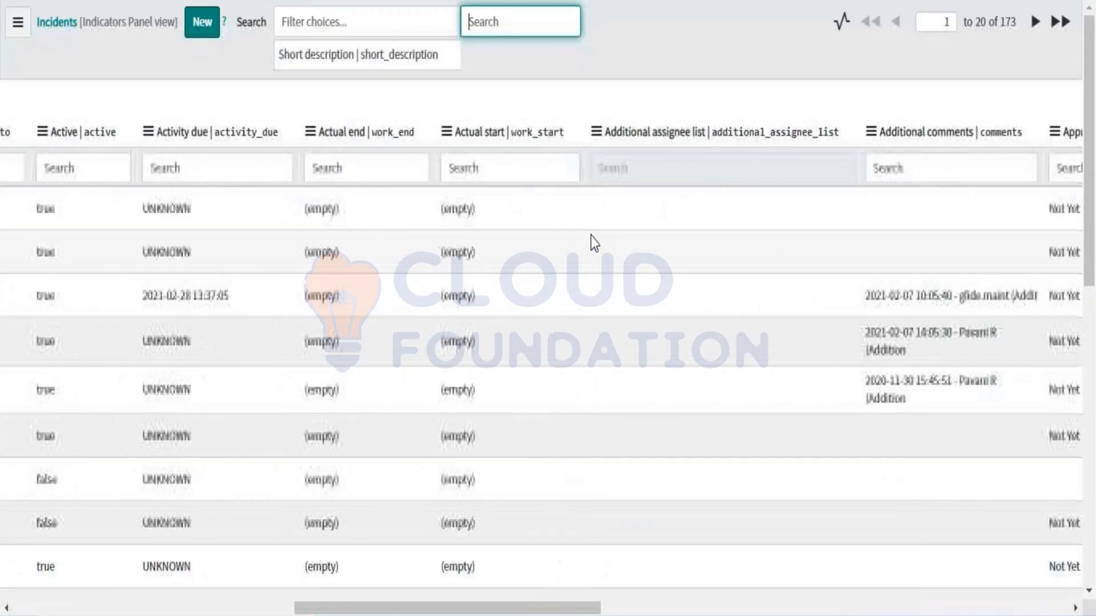
pyautogui.hscroll(6, 591, 236)
pyautogui.hscroll(-15, 590, 236)
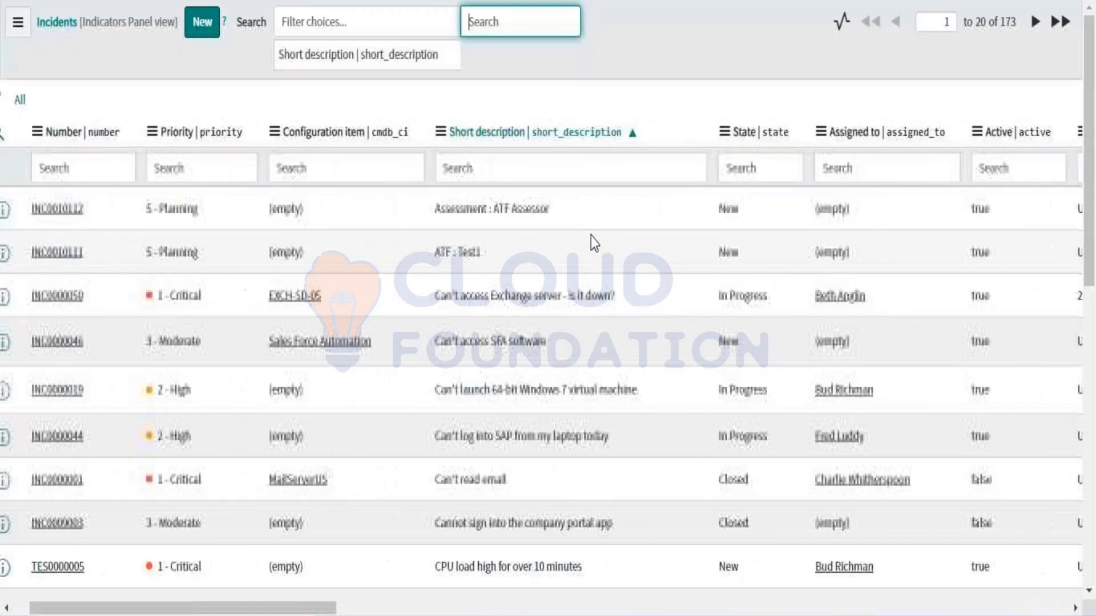
pyautogui.hscroll(-2, 591, 236)
pyautogui.click(15, 136)
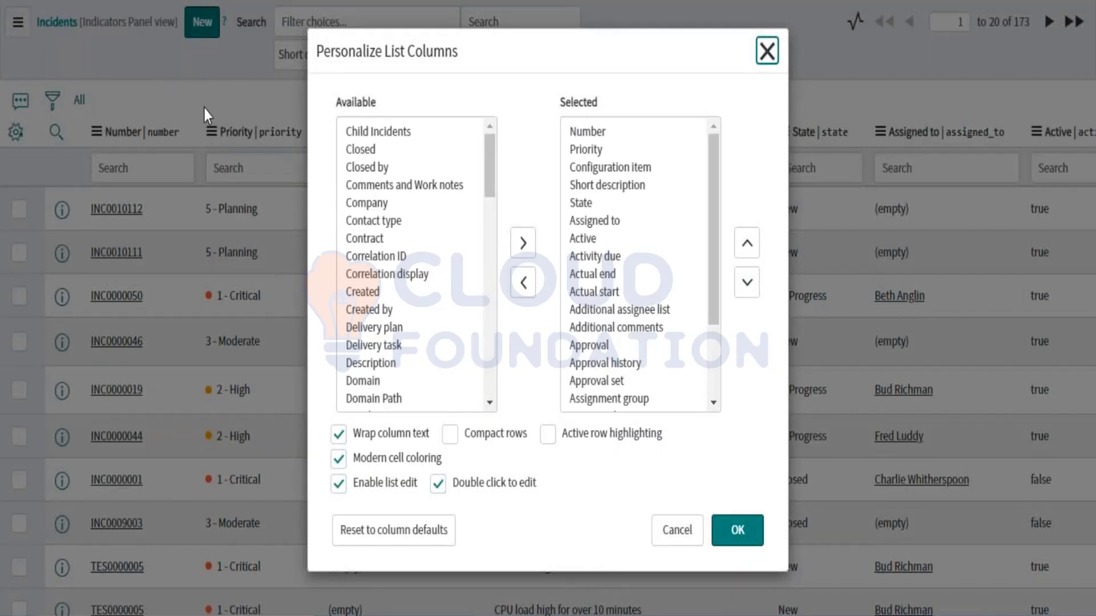
pyautogui.click(674, 546)
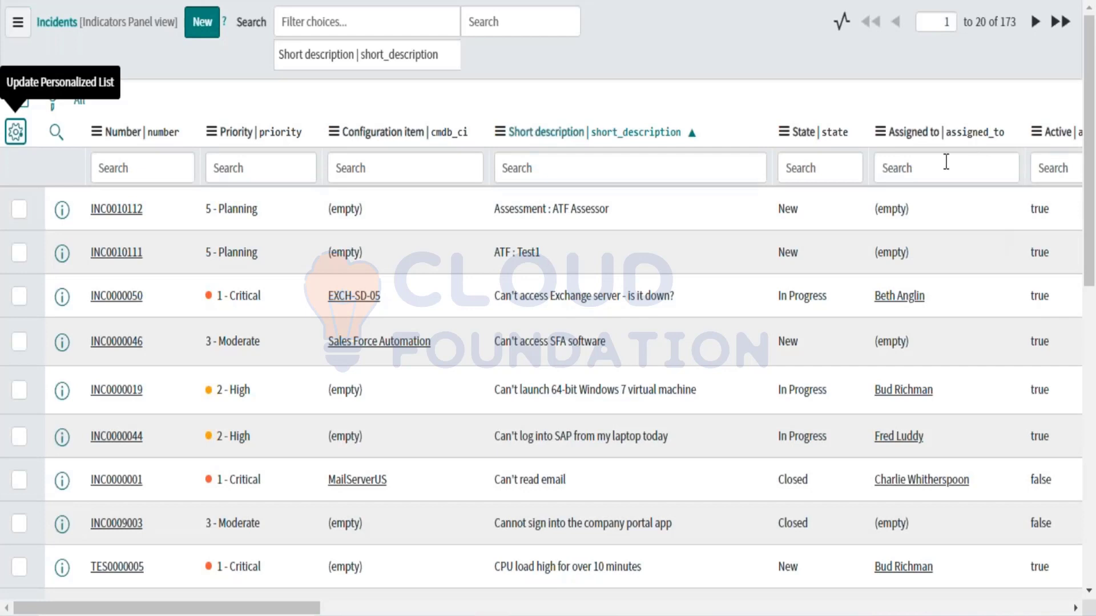
pyautogui.click(95, 221)
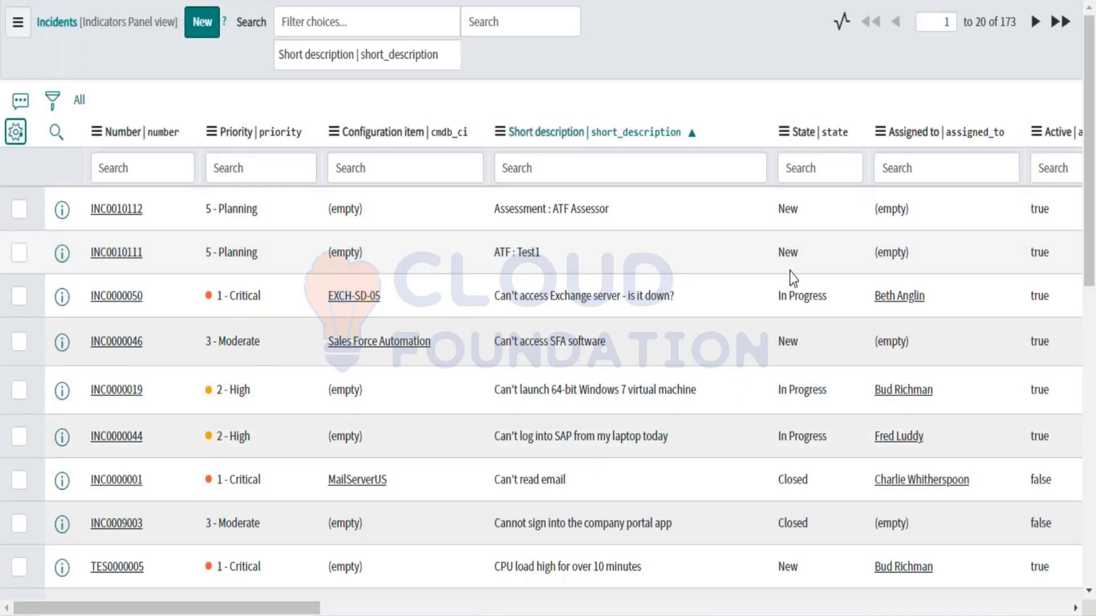
pyautogui.hscroll(2, 790, 277)
pyautogui.hscroll(-2, 792, 278)
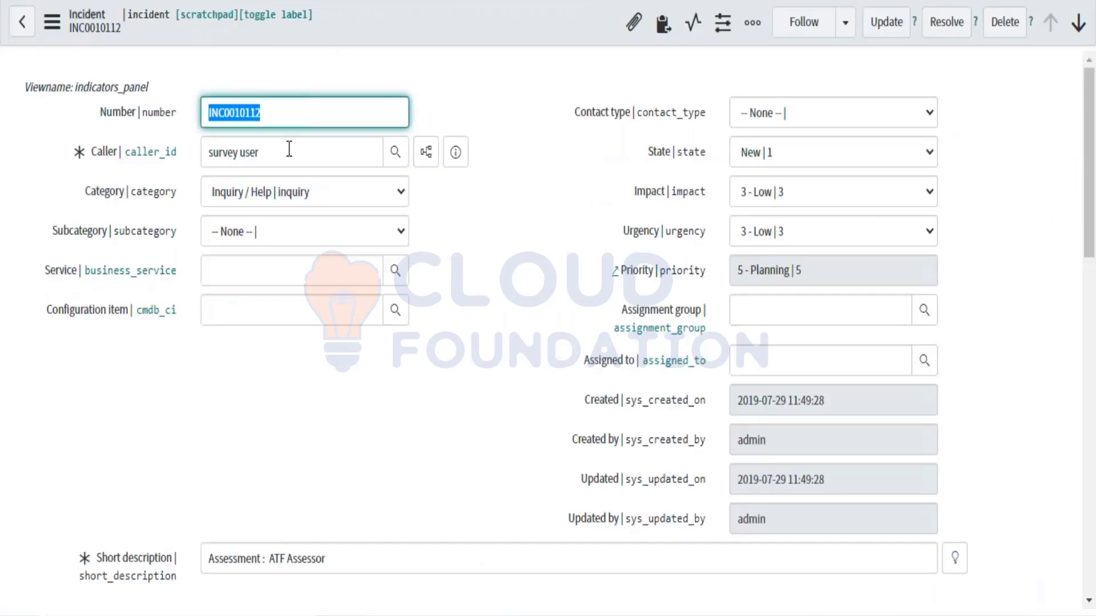
pyautogui.click(288, 151)
pyautogui.tripleClick(277, 144)
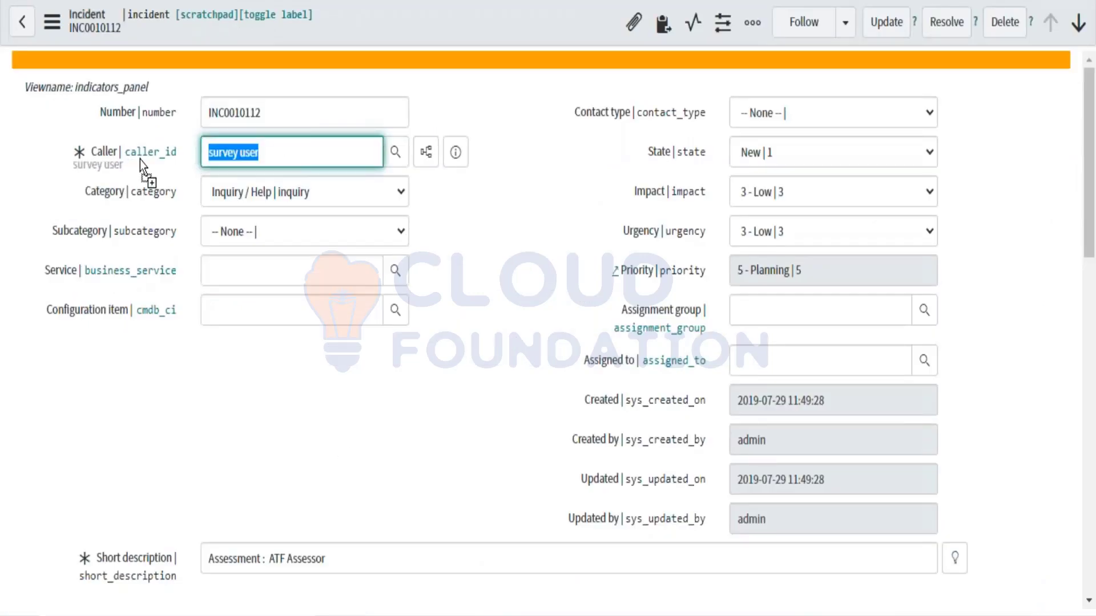
pyautogui.click(269, 150)
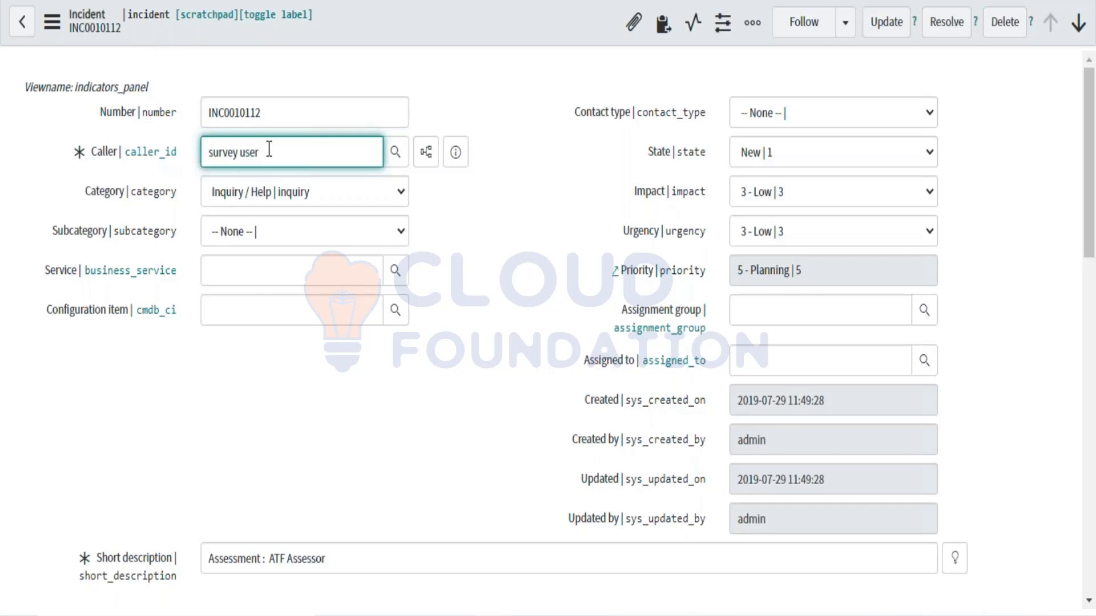
pyautogui.tripleClick(269, 149)
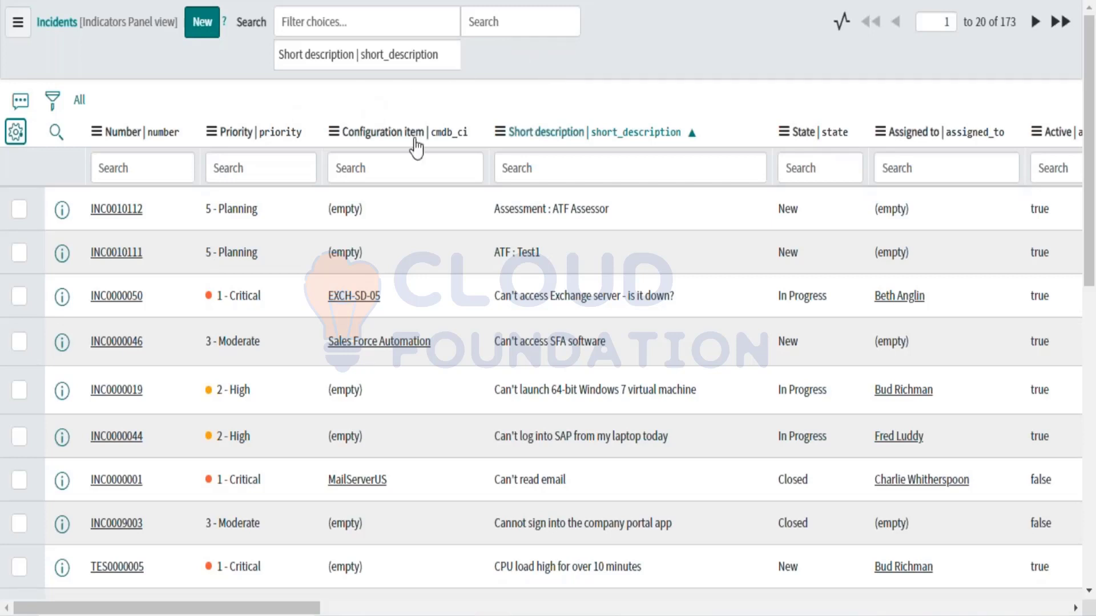
pyautogui.click(505, 173)
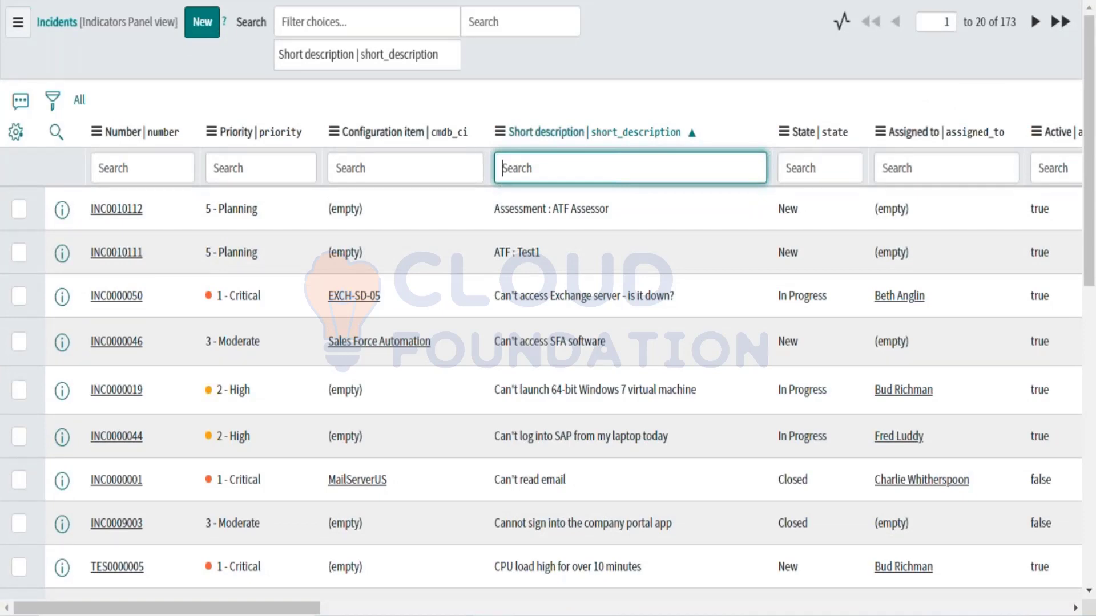
pyautogui.scroll(-1, 194, 433)
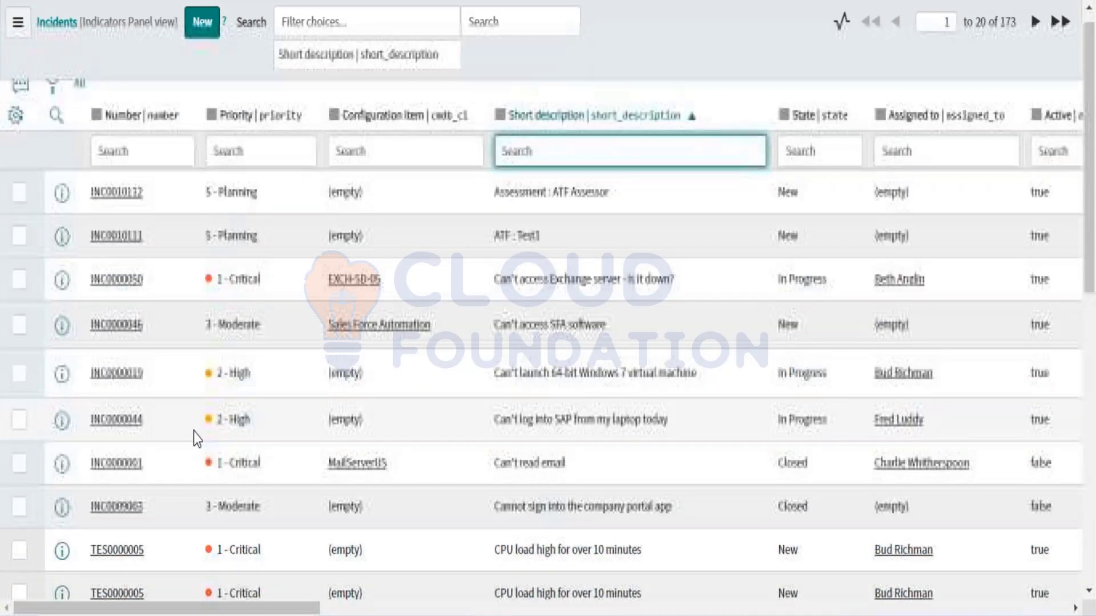
pyautogui.scroll(-2, 193, 432)
pyautogui.scroll(-3, 193, 432)
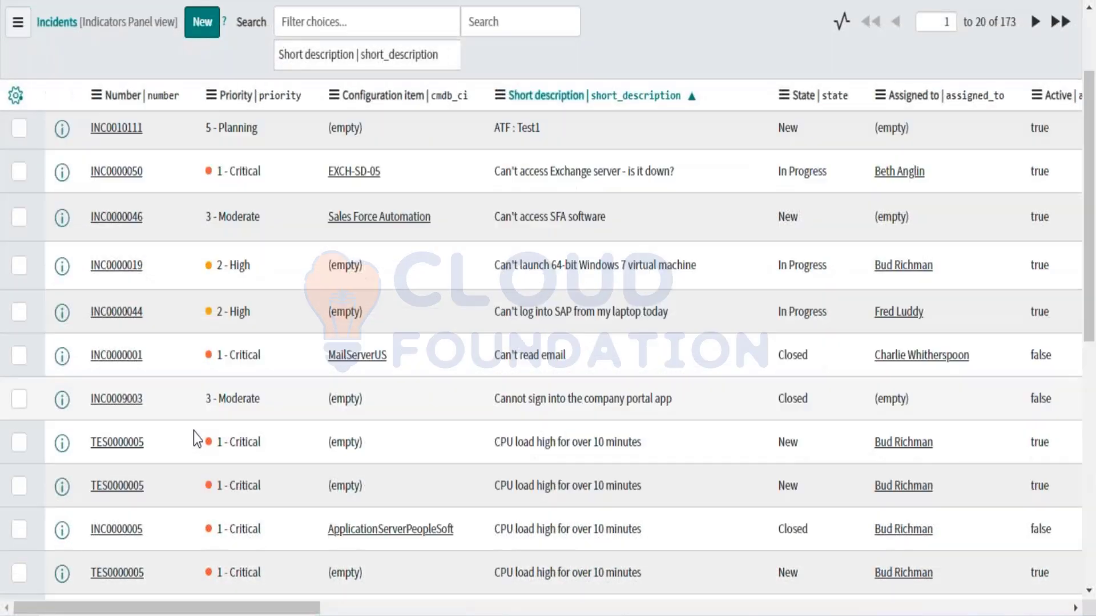
pyautogui.scroll(-5, 194, 433)
pyautogui.scroll(-5, 193, 431)
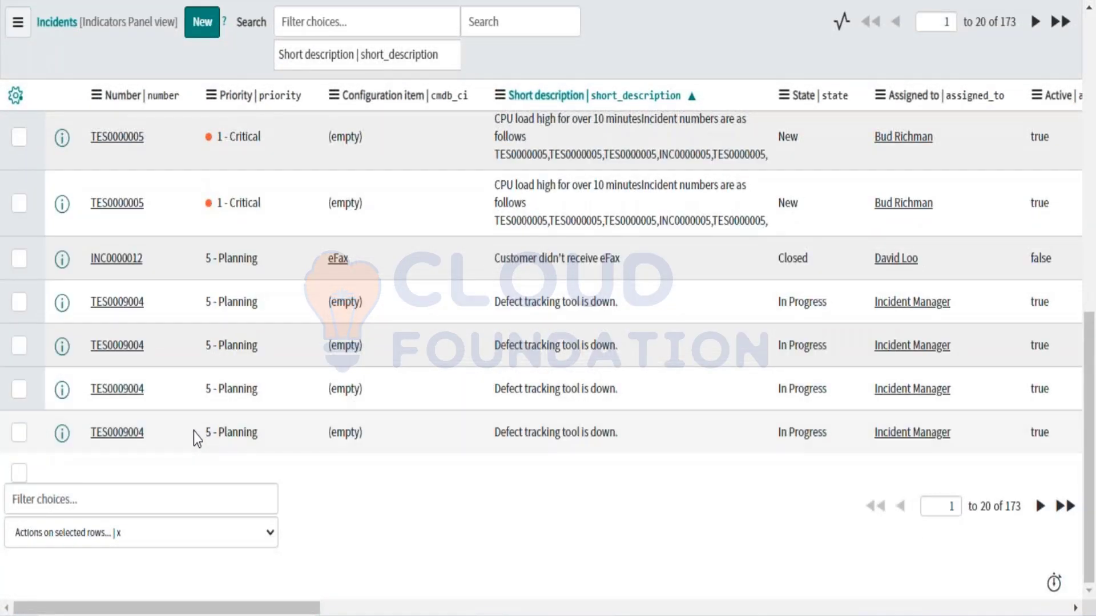
pyautogui.scroll(10, 194, 432)
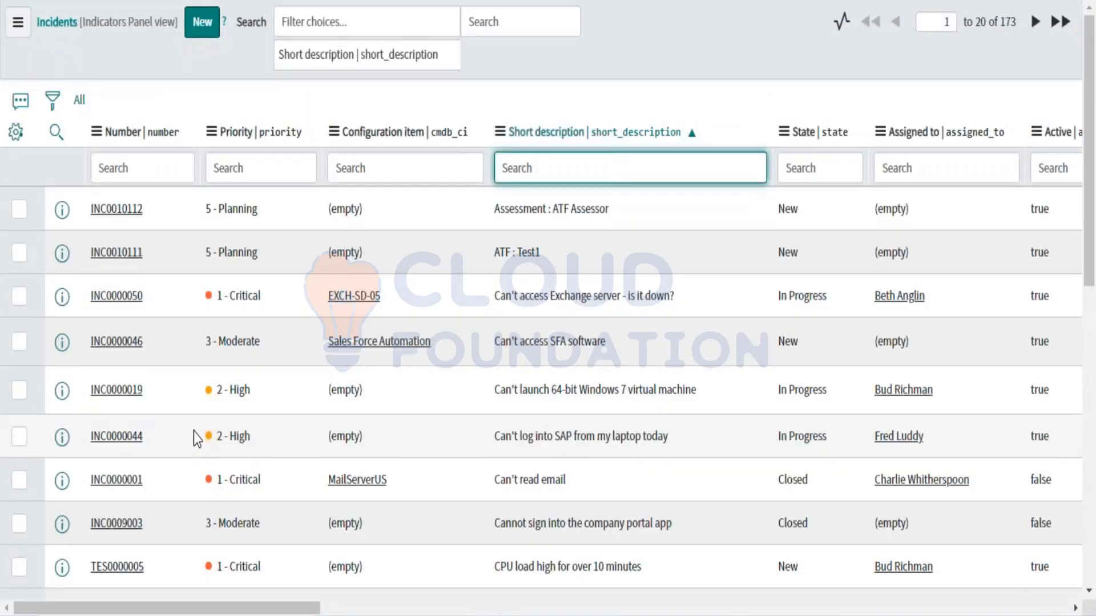
pyautogui.scroll(-5, 194, 432)
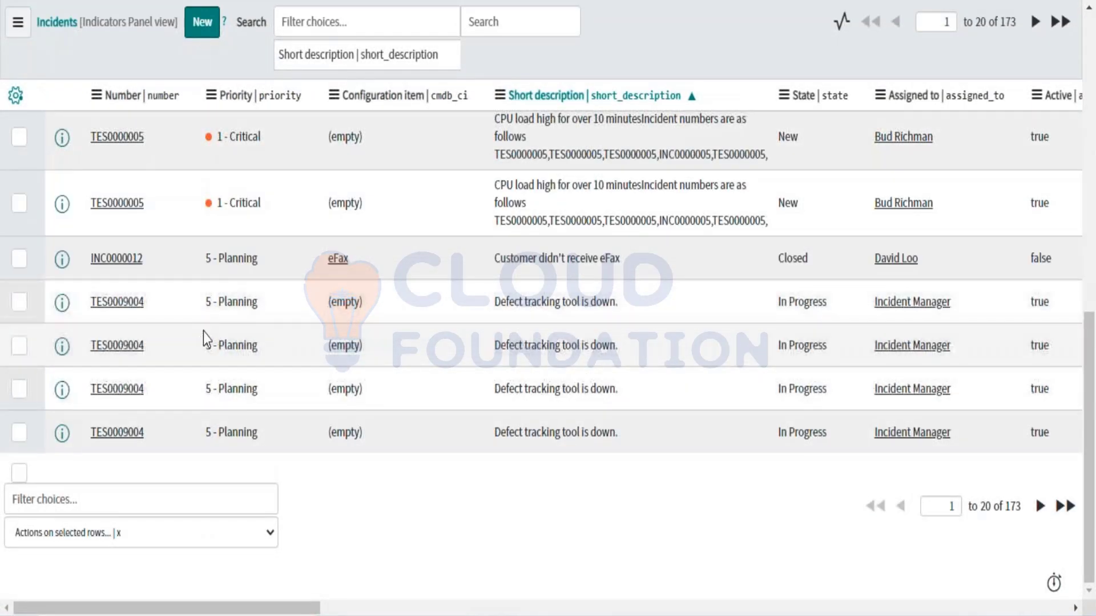
pyautogui.scroll(10, 203, 332)
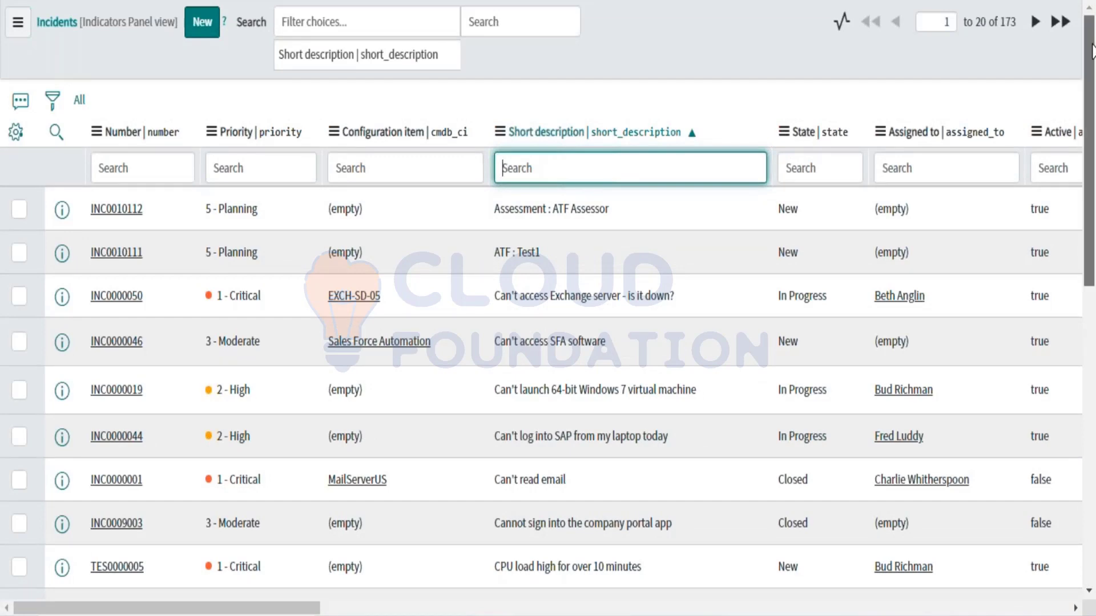
pyautogui.moveTo(1092, 49)
pyautogui.mouseDown()
pyautogui.moveTo(1093, 267)
pyautogui.moveTo(1093, 51)
pyautogui.mouseUp()
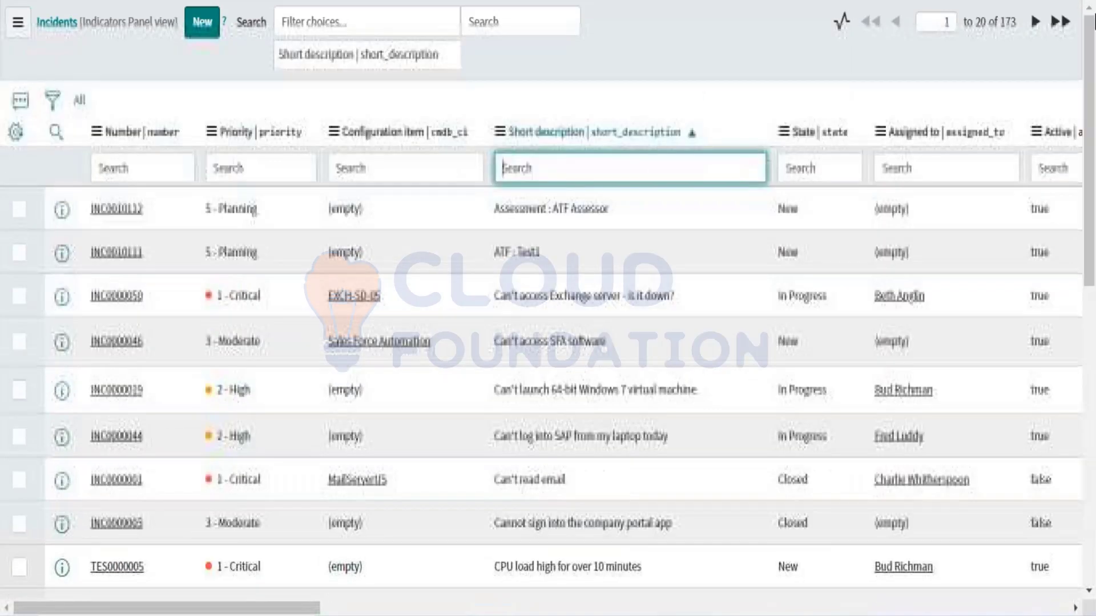
pyautogui.click(776, 52)
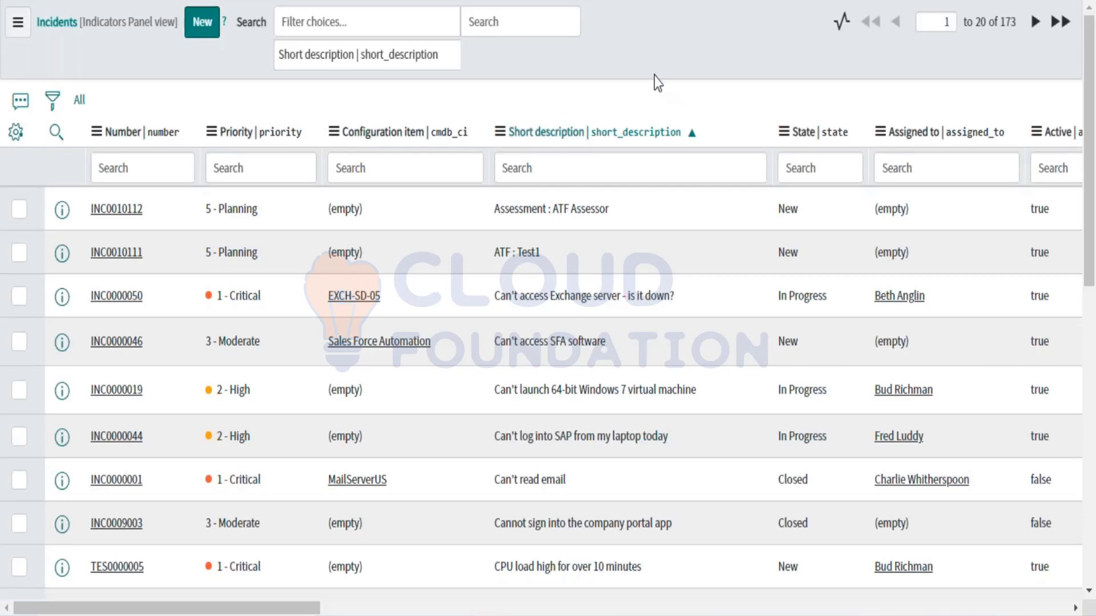
pyautogui.scroll(-2, 654, 76)
pyautogui.scroll(2, 654, 77)
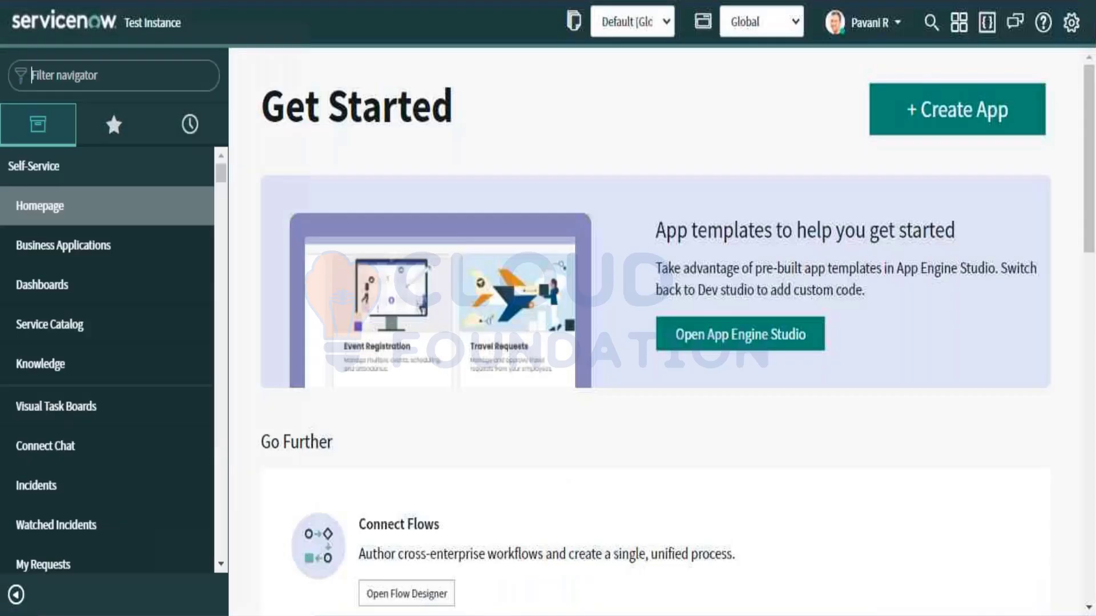
# Step: Filter the navigator for 'Groups' and expand the Users and Groups section
pyautogui.write('Groups')
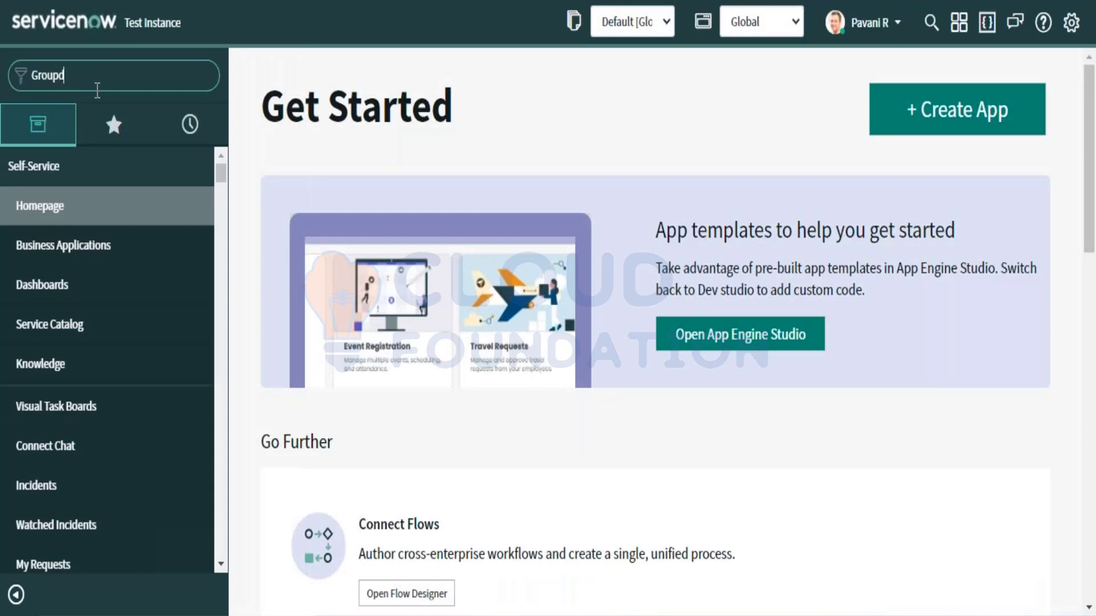
pyautogui.press('BackSpace')
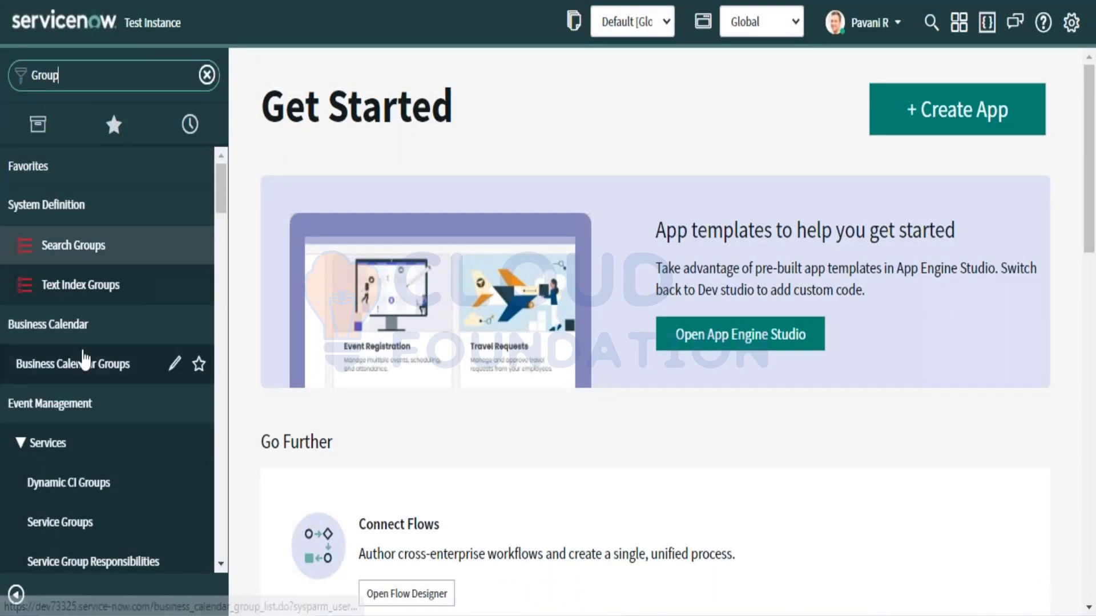
pyautogui.scroll(-10, 86, 361)
pyautogui.scroll(-5, 85, 360)
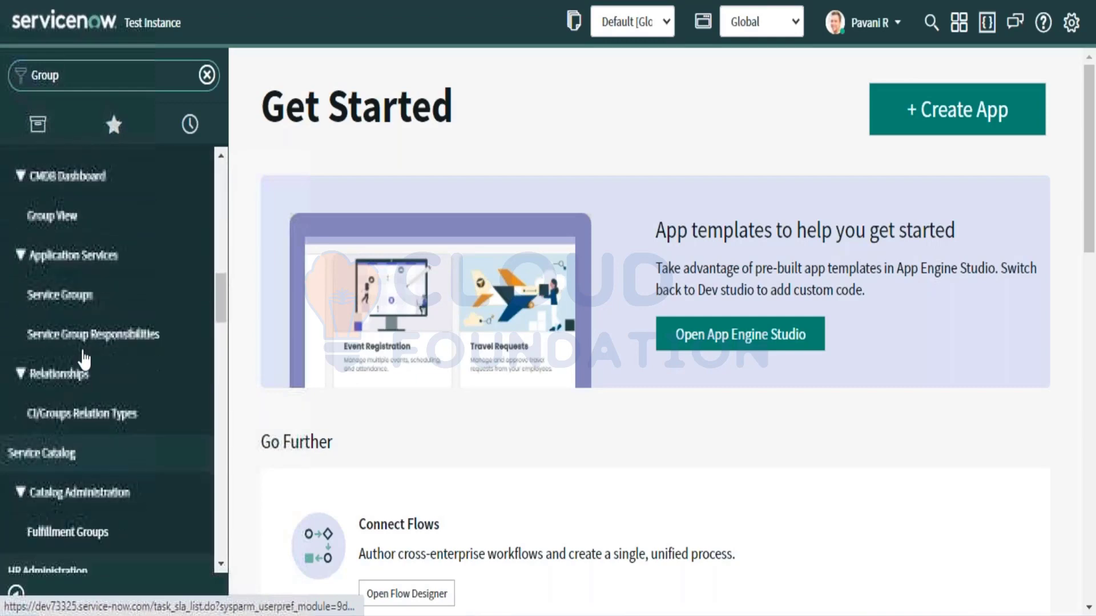
pyautogui.click(83, 84)
pyautogui.write('s')
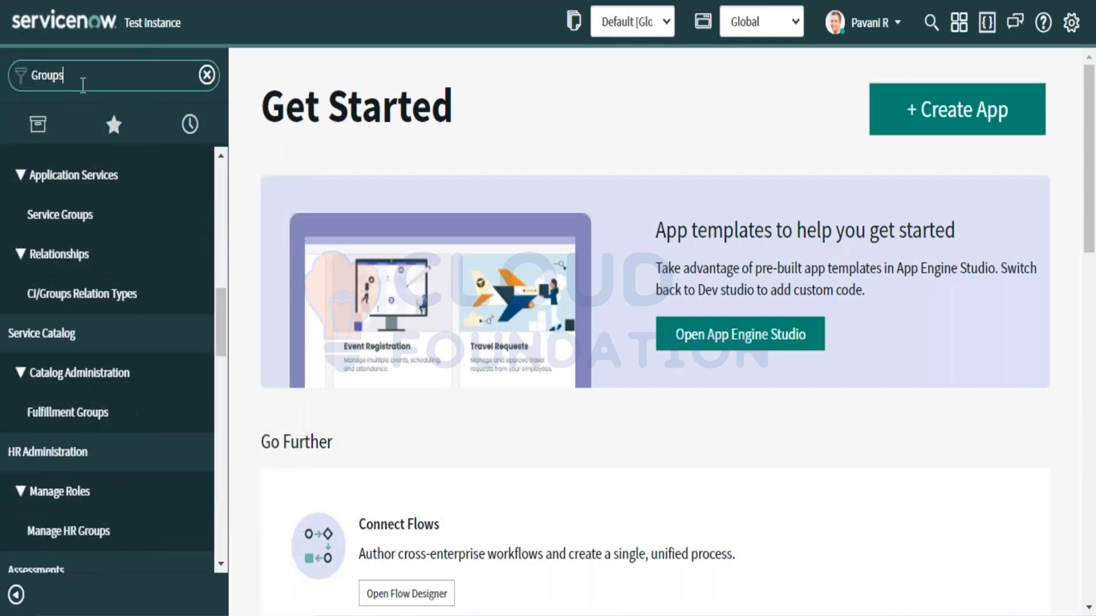
pyautogui.scroll(10, 110, 411)
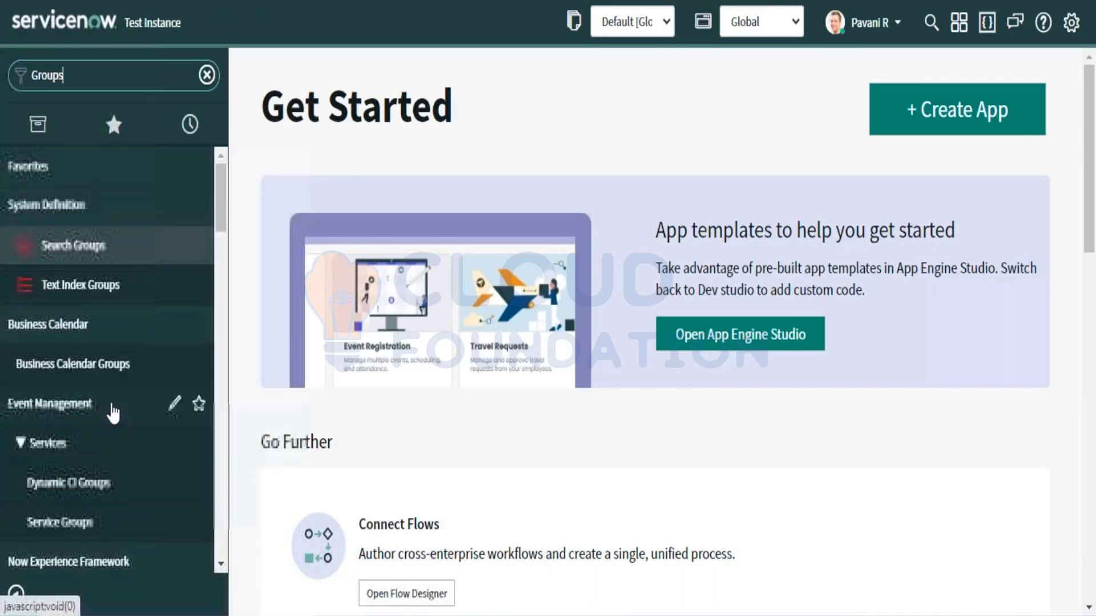
pyautogui.scroll(-10, 111, 411)
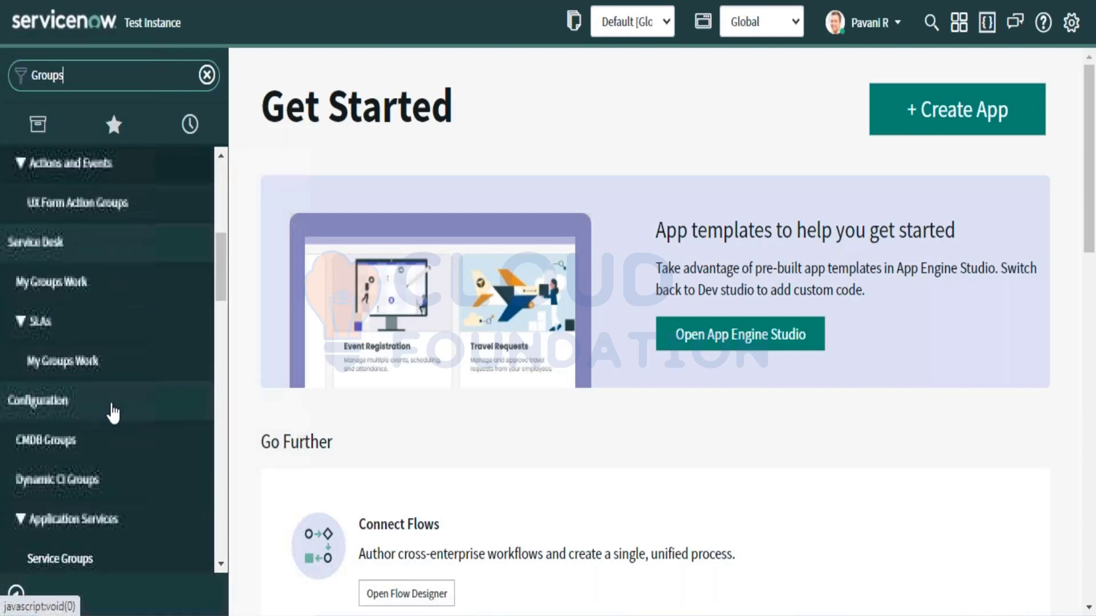
pyautogui.scroll(-10, 112, 411)
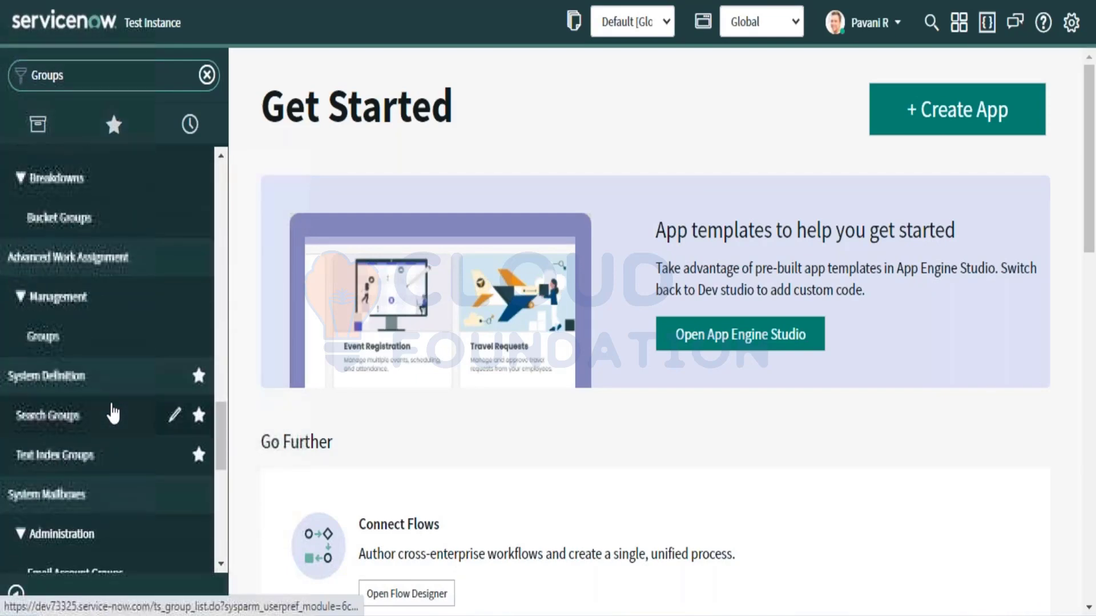
pyautogui.scroll(-5, 112, 411)
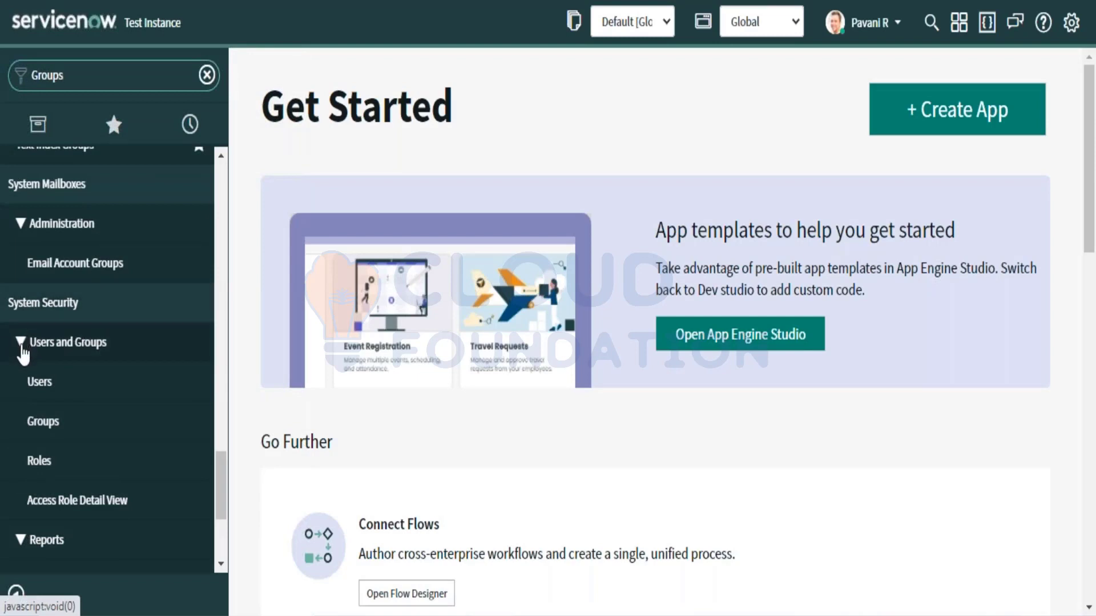
pyautogui.click(20, 343)
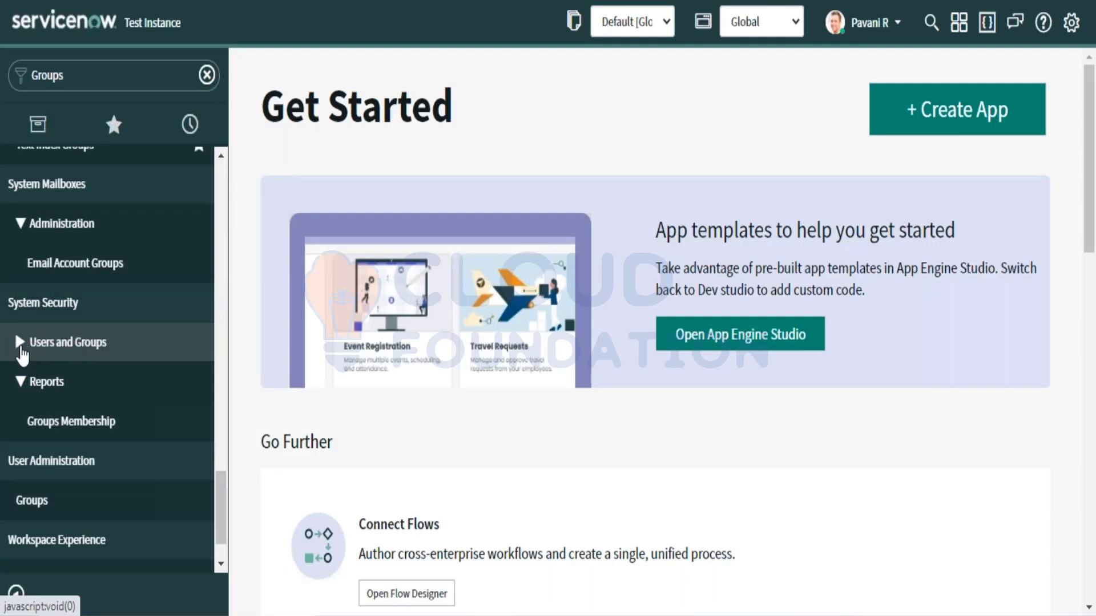
pyautogui.click(20, 350)
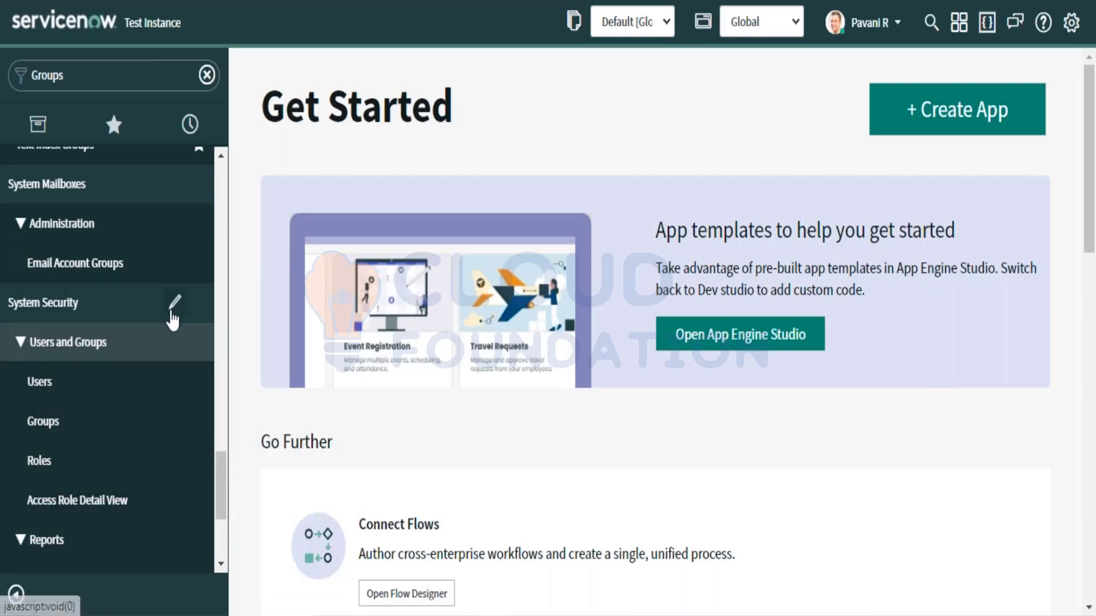
# Step: Back out of the System Security menu record and open the Groups module
pyautogui.click(172, 311)
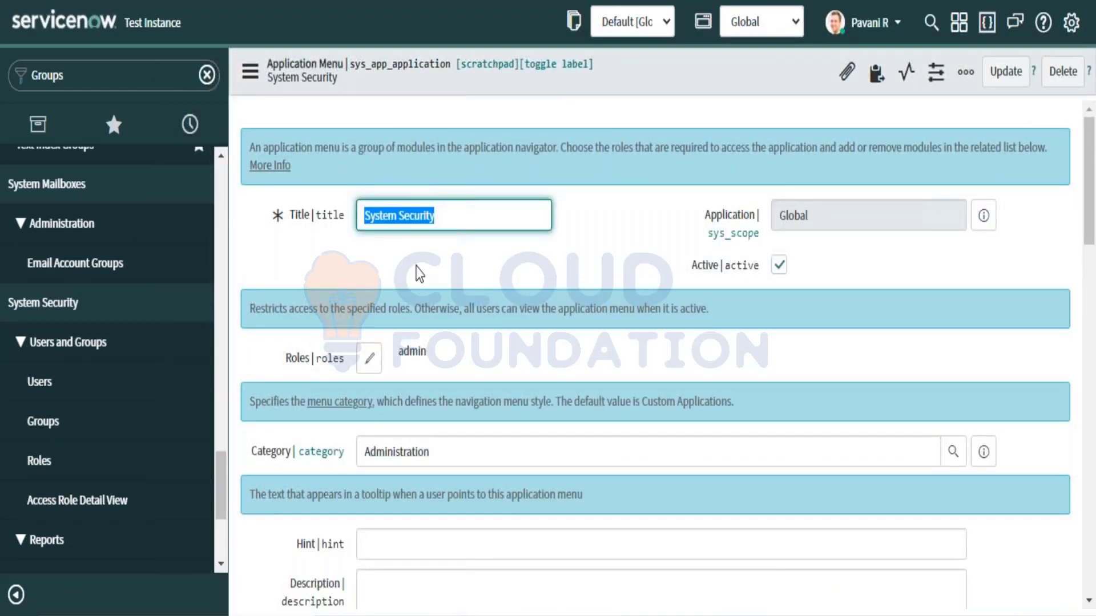
pyautogui.click(457, 215)
pyautogui.rightClick(465, 322)
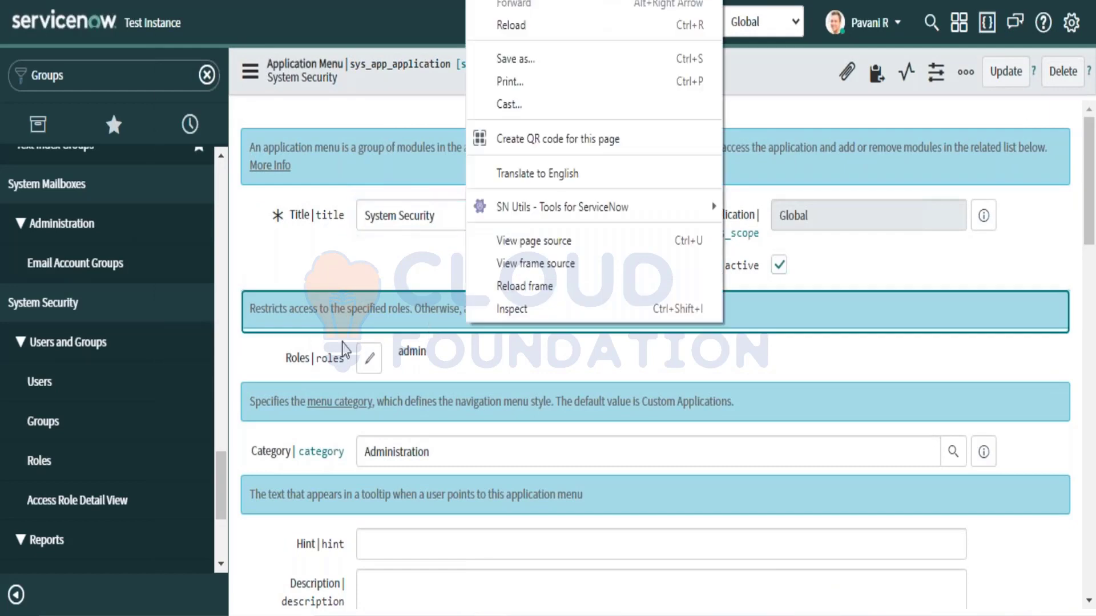
pyautogui.scroll(-6, 313, 333)
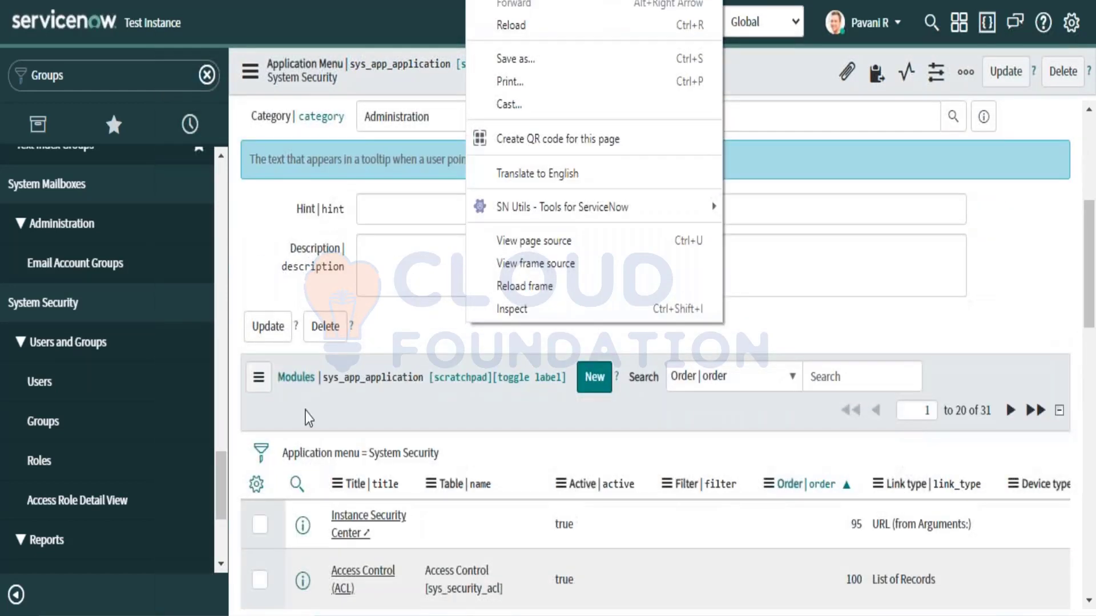
pyautogui.click(308, 418)
pyautogui.scroll(-8, 309, 418)
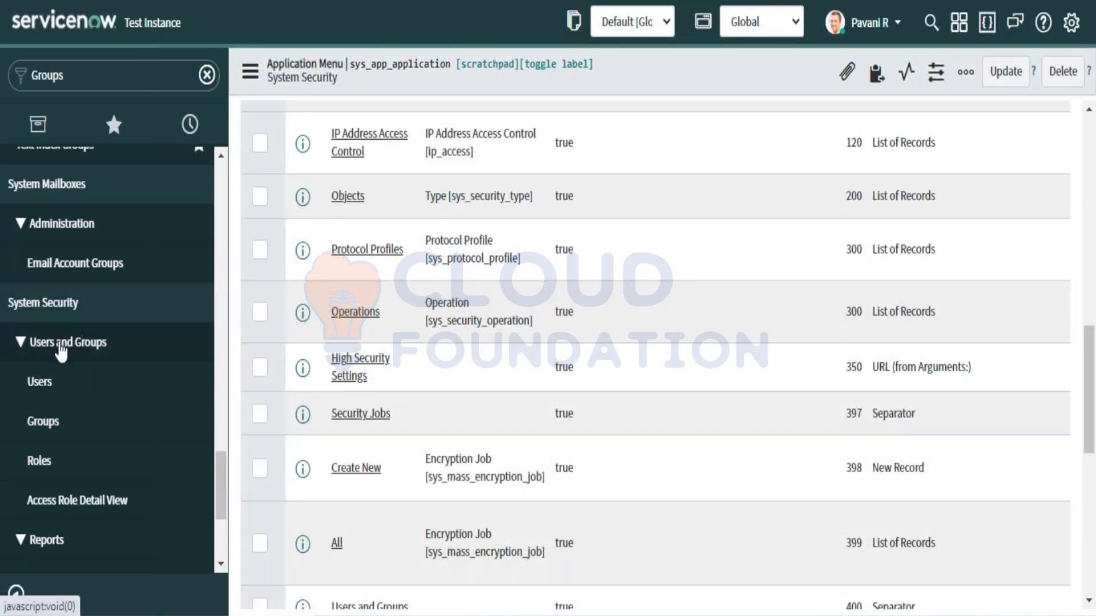
pyautogui.click(59, 420)
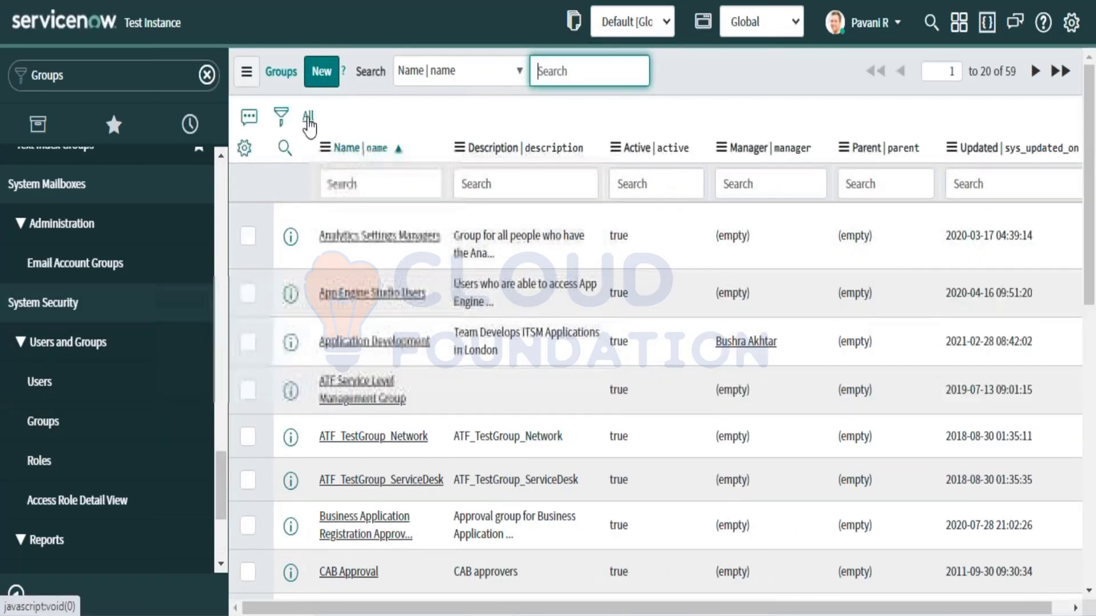
# Step: From the Groups list, open a blank new Group record form
pyautogui.click(60, 419)
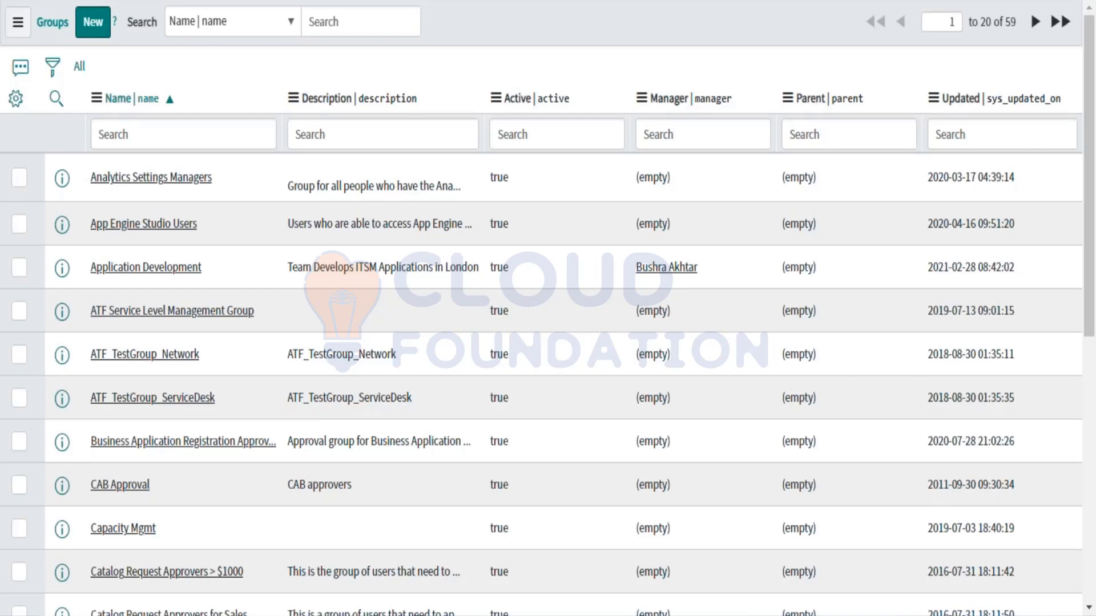
pyautogui.click(92, 28)
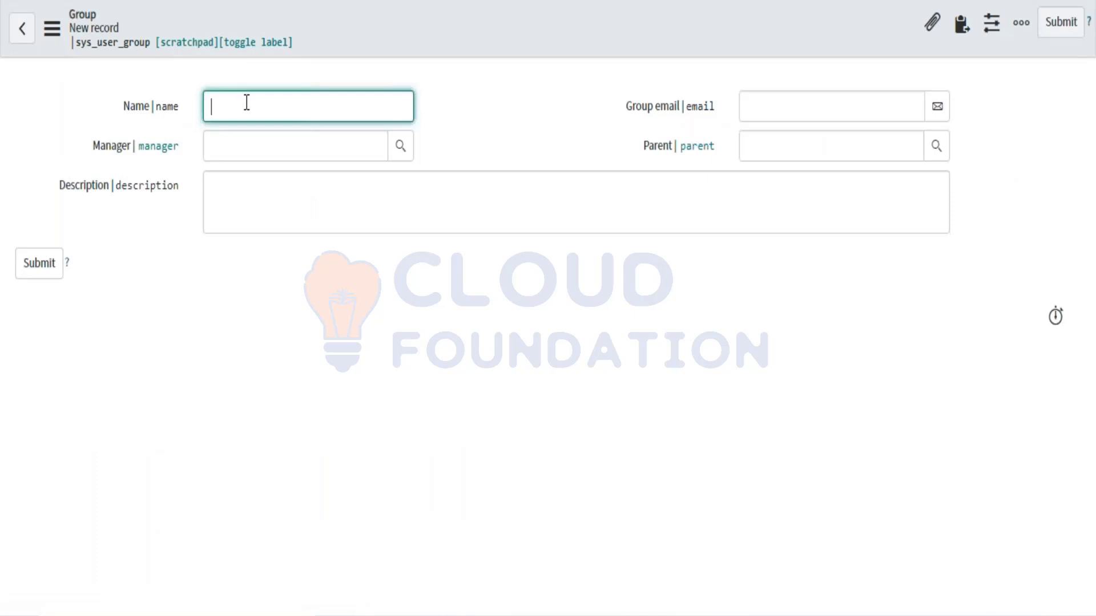
# Step: Enter 'Asset Management' as the new group's name
pyautogui.write('Asset Management')
# Step: Enter the description 'This group handles request related to accessories'
pyautogui.click(255, 142)
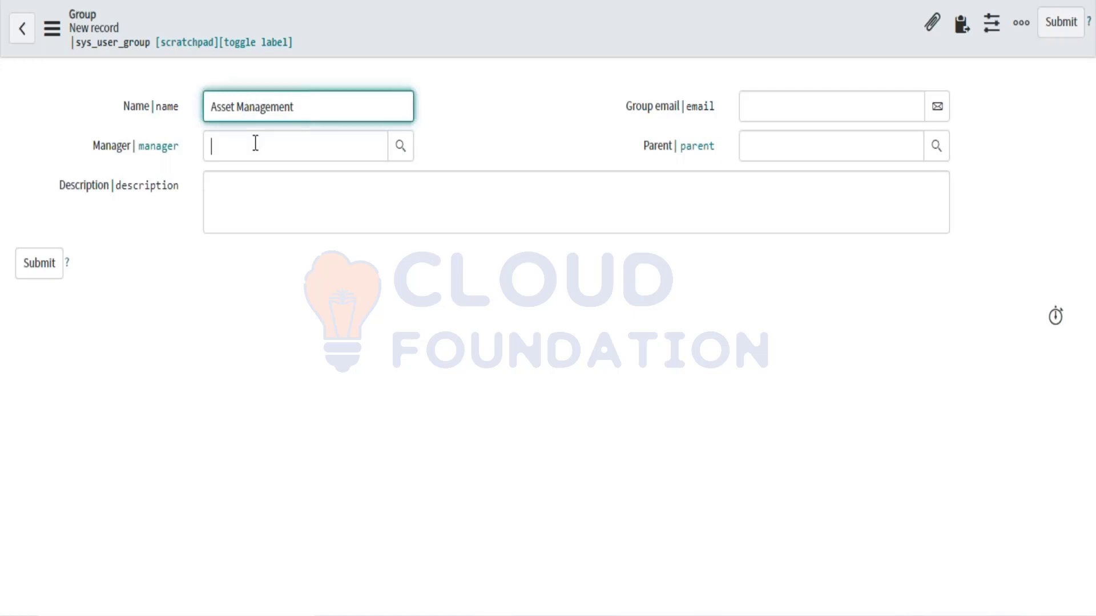
pyautogui.click(243, 182)
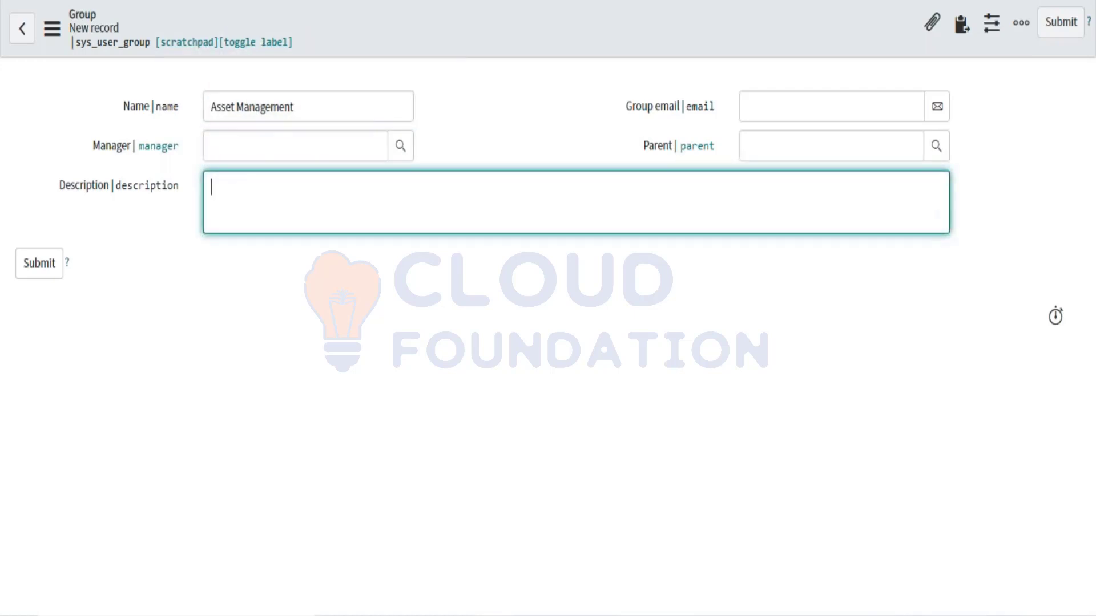
pyautogui.click(319, 114)
pyautogui.write('T')
pyautogui.press('BackSpace')
pyautogui.write('This group handdl')
pyautogui.press('BackSpace')
pyautogui.press('BackSpace')
pyautogui.write('les request ')
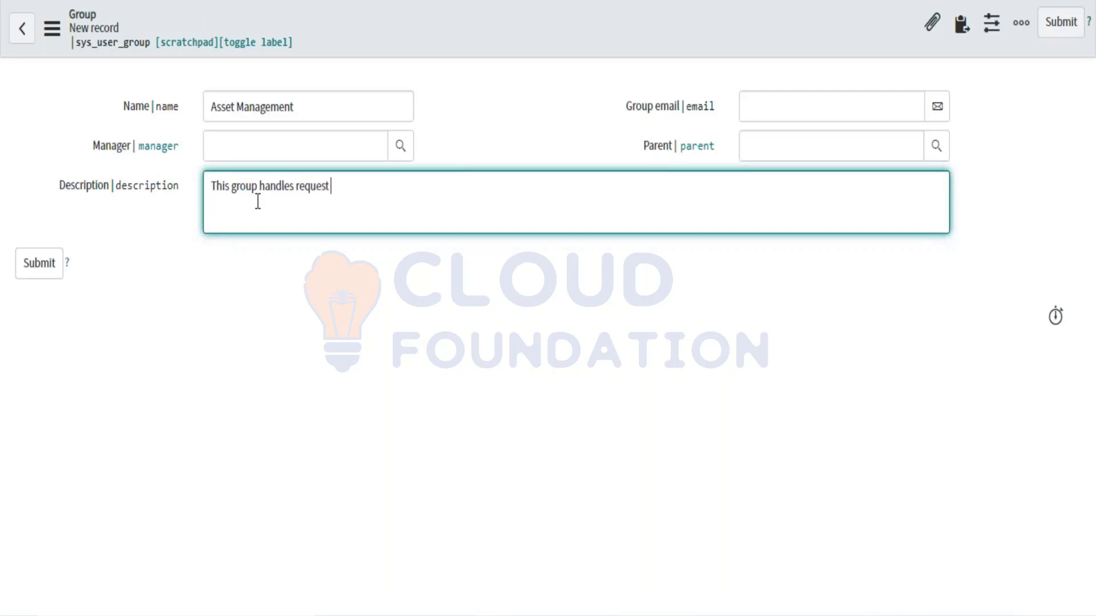
pyautogui.write('related to accessot')
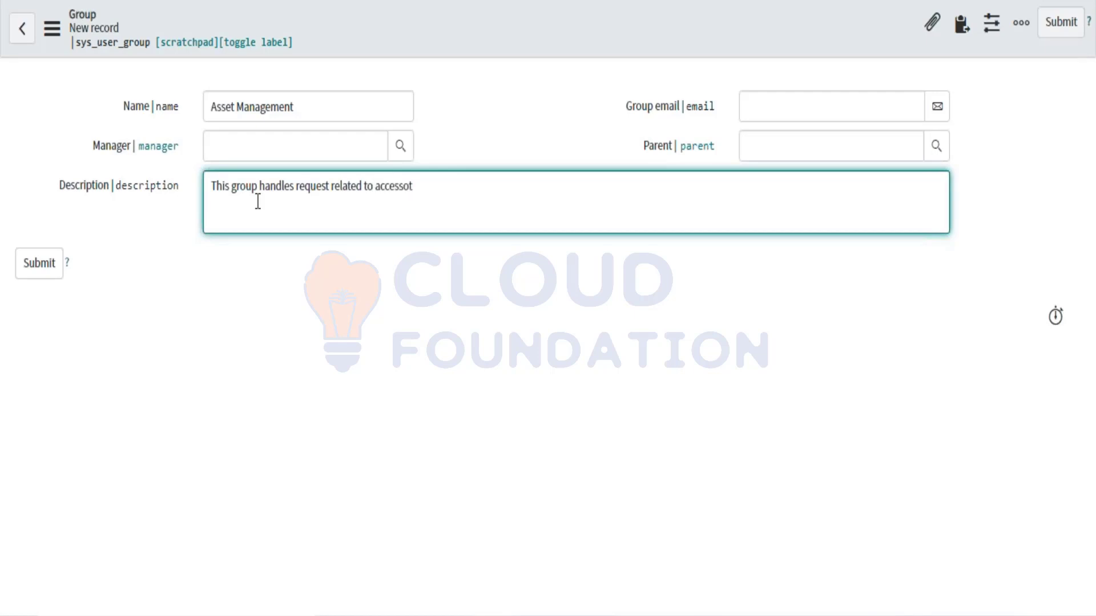
pyautogui.press('BackSpace')
pyautogui.write('ries')
# Step: Check the manager, group email and description fields, then bring up the form header's record menu
pyautogui.click(777, 107)
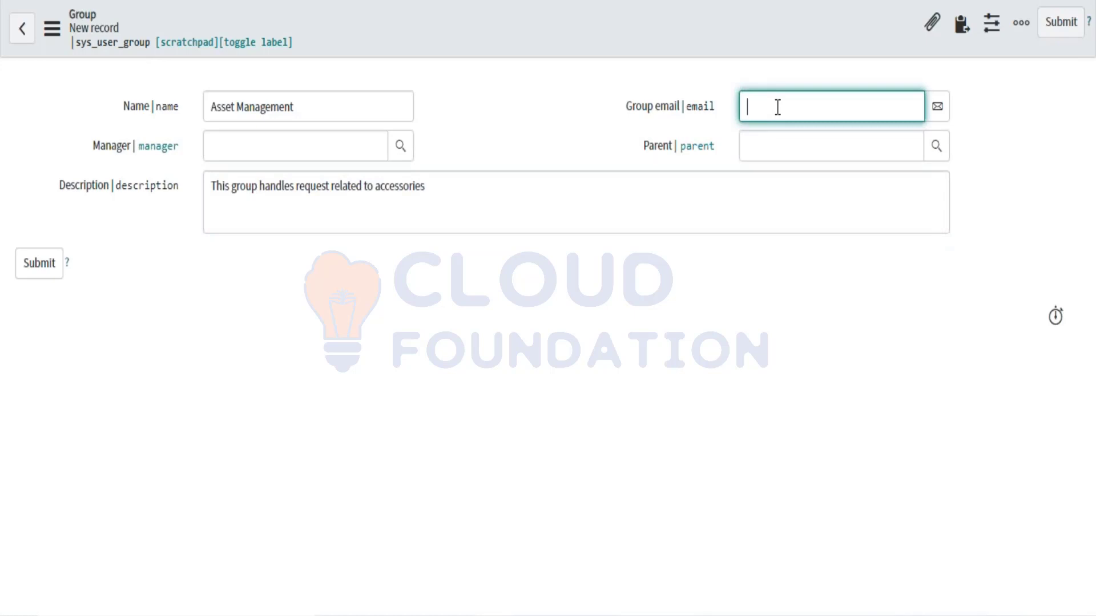
pyautogui.click(357, 138)
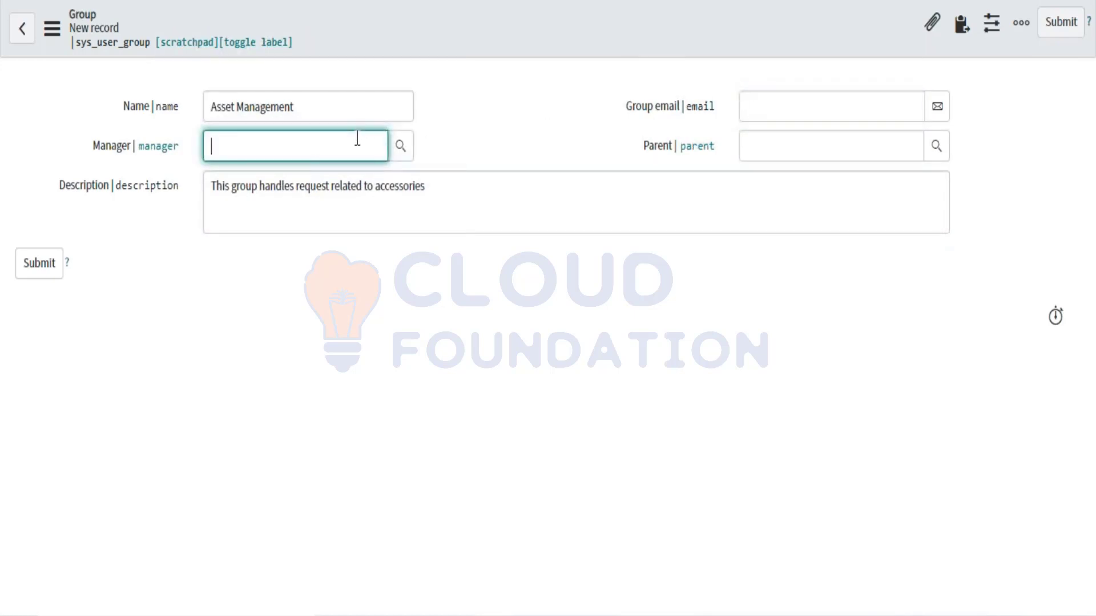
pyautogui.click(291, 218)
pyautogui.click(784, 110)
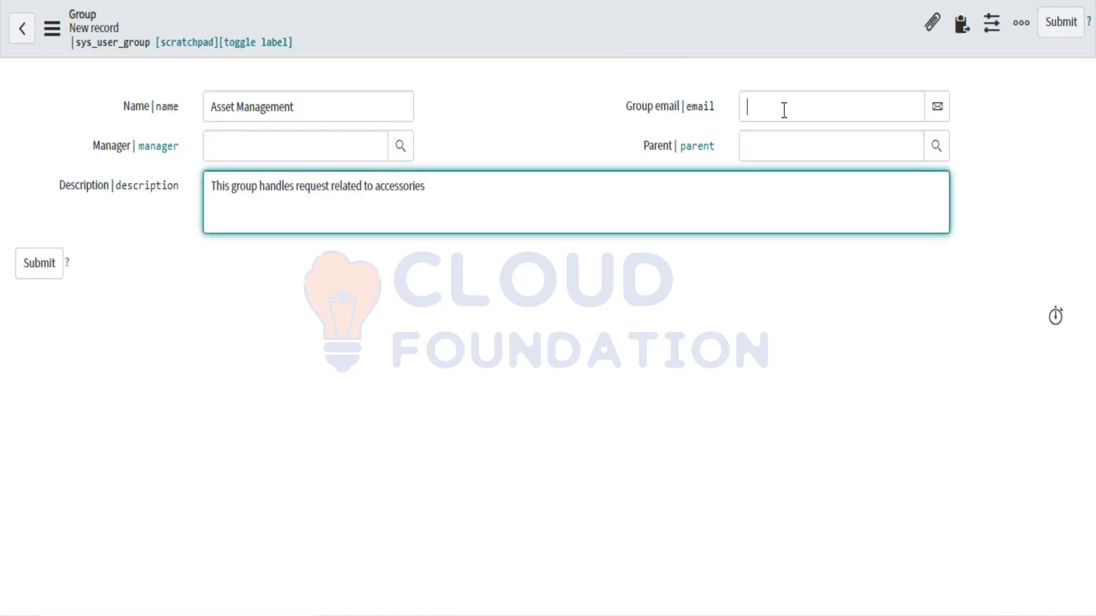
pyautogui.click(234, 148)
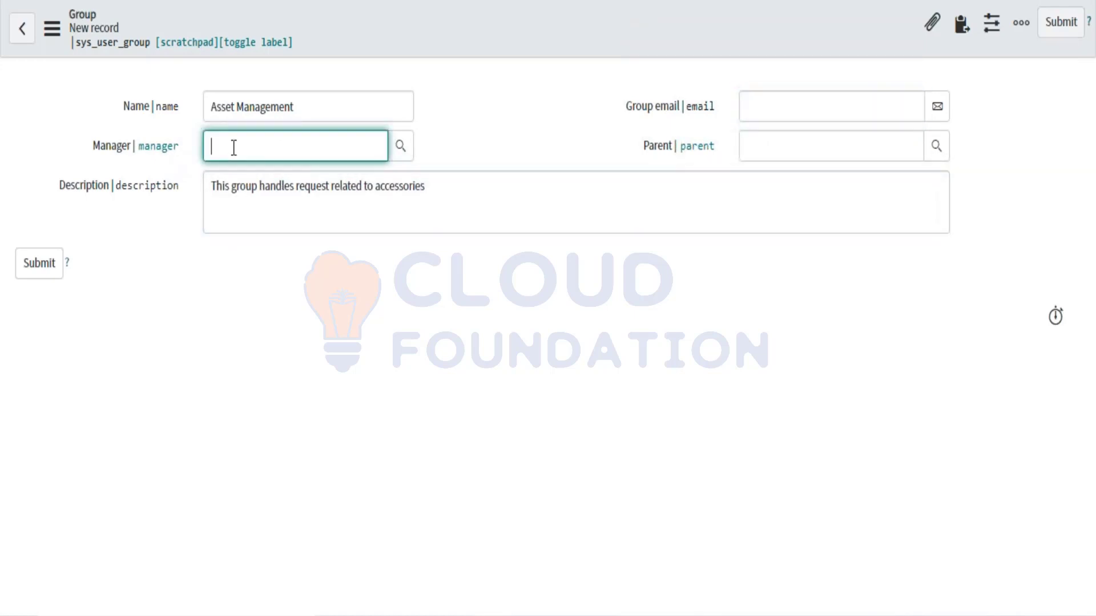
pyautogui.click(230, 199)
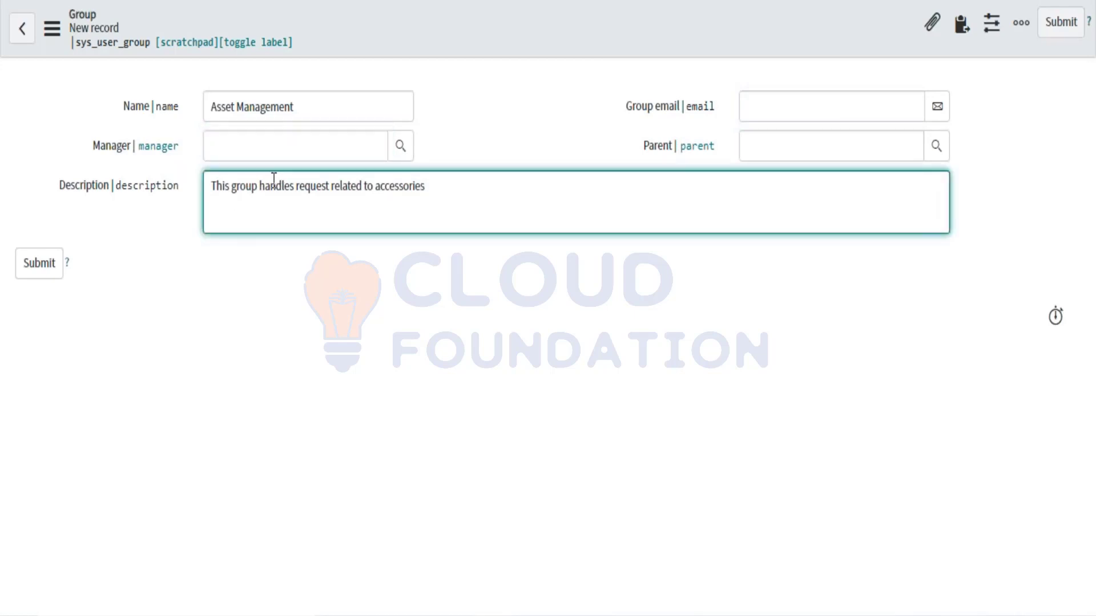
pyautogui.click(757, 118)
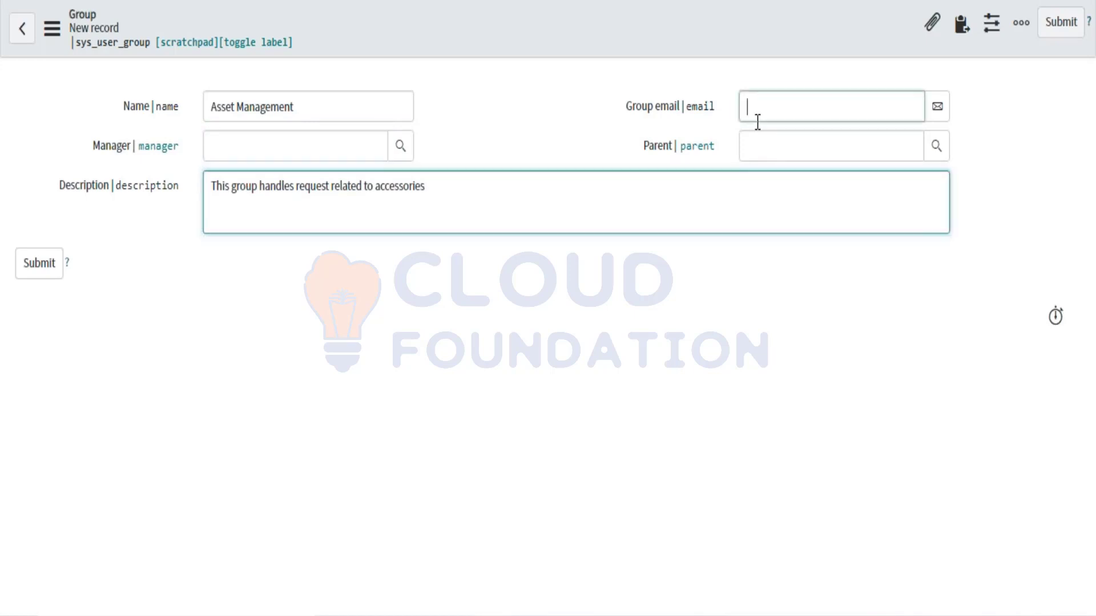
pyautogui.click(223, 150)
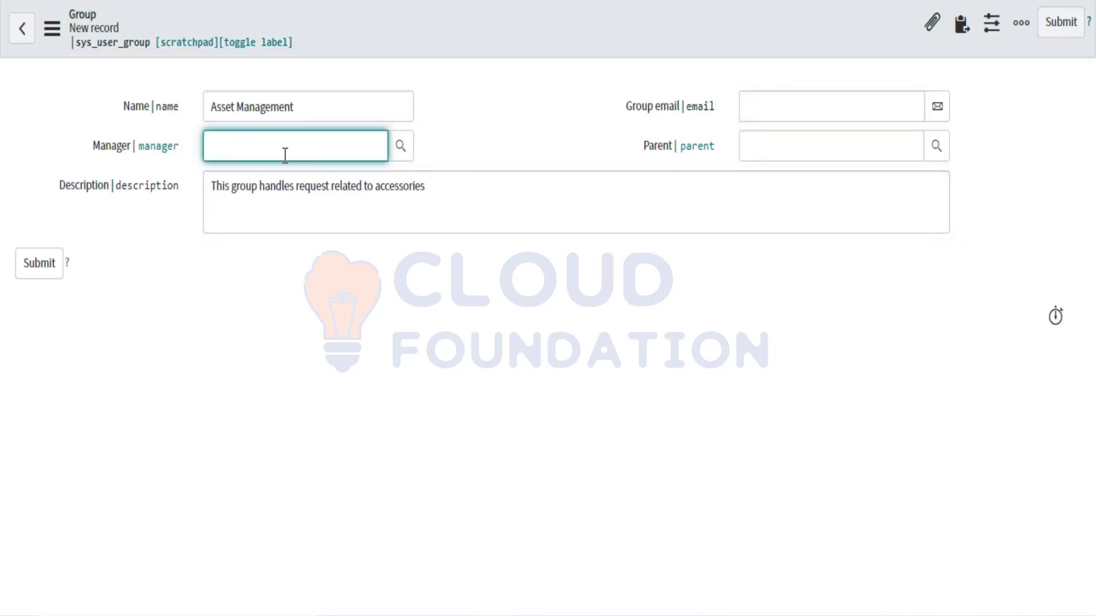
pyautogui.click(432, 188)
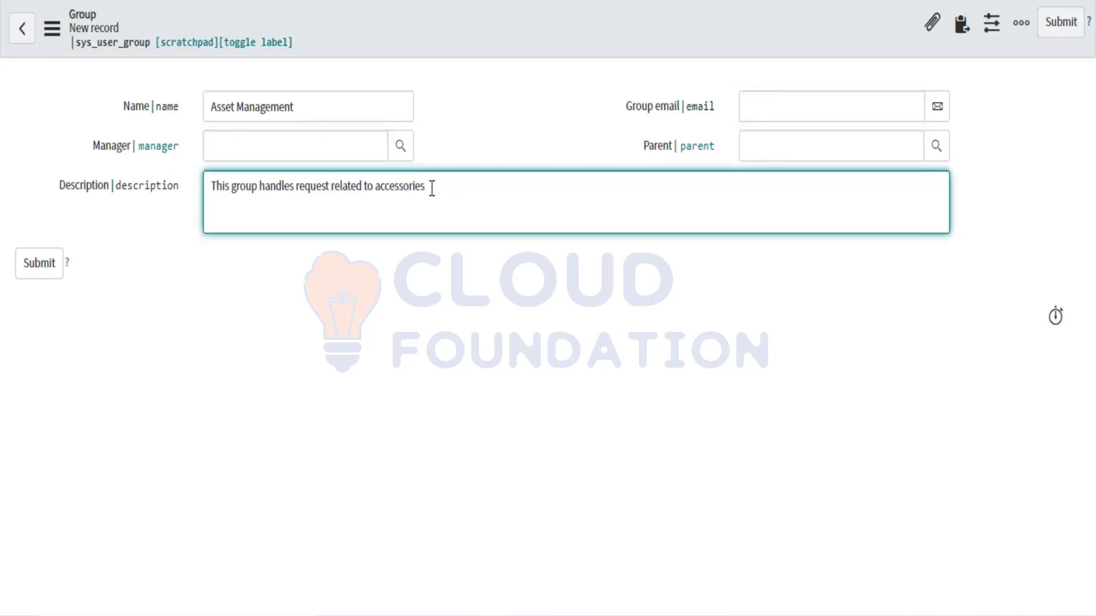
pyautogui.click(329, 147)
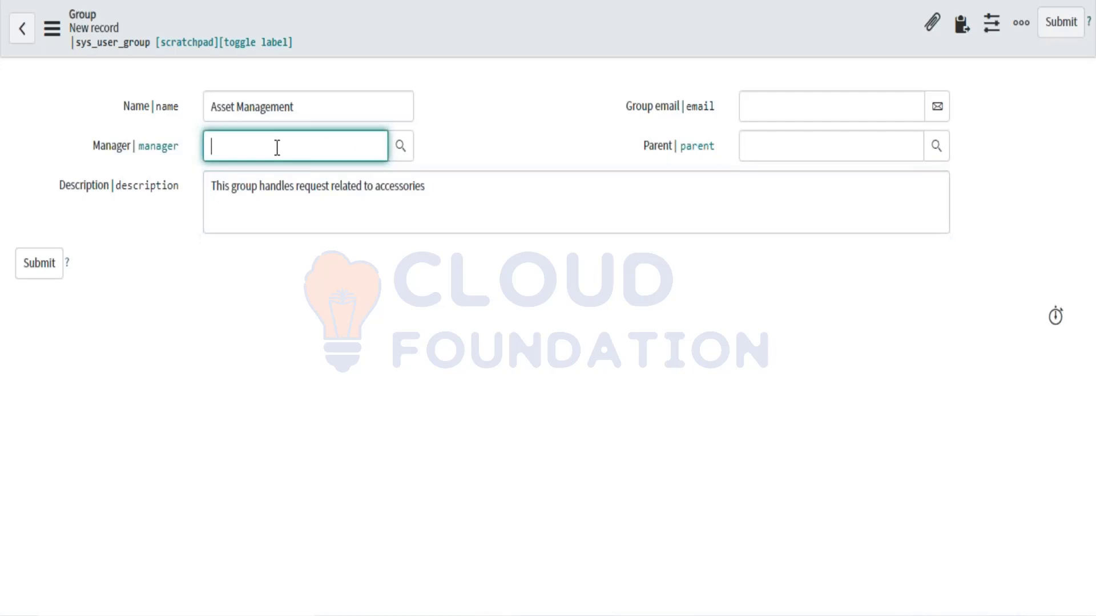
pyautogui.click(762, 108)
pyautogui.click(478, 217)
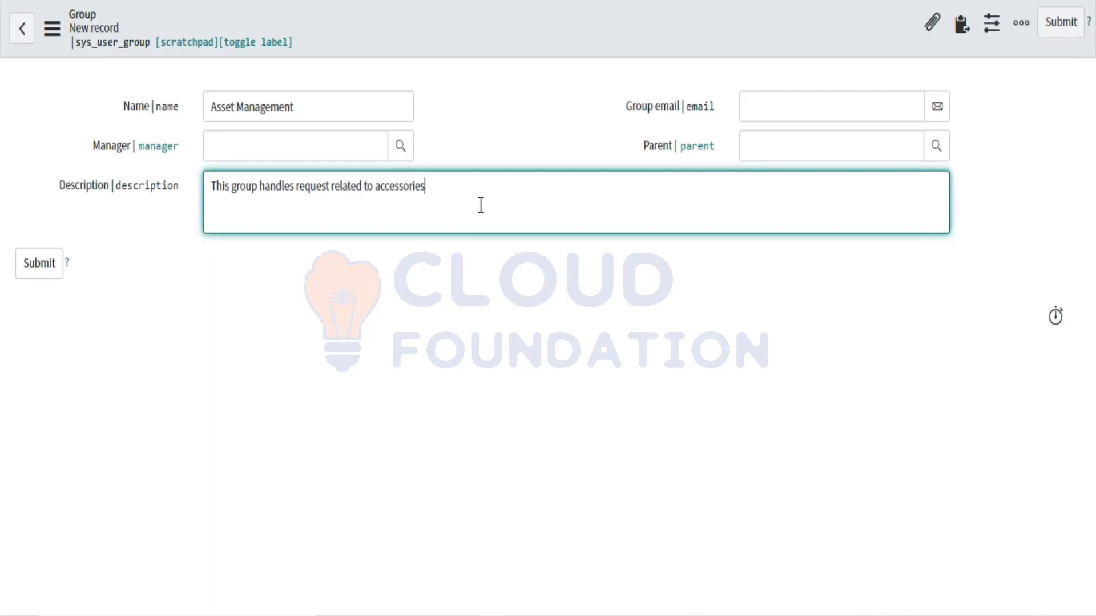
pyautogui.moveTo(464, 201); pyautogui.dragTo(209, 197)
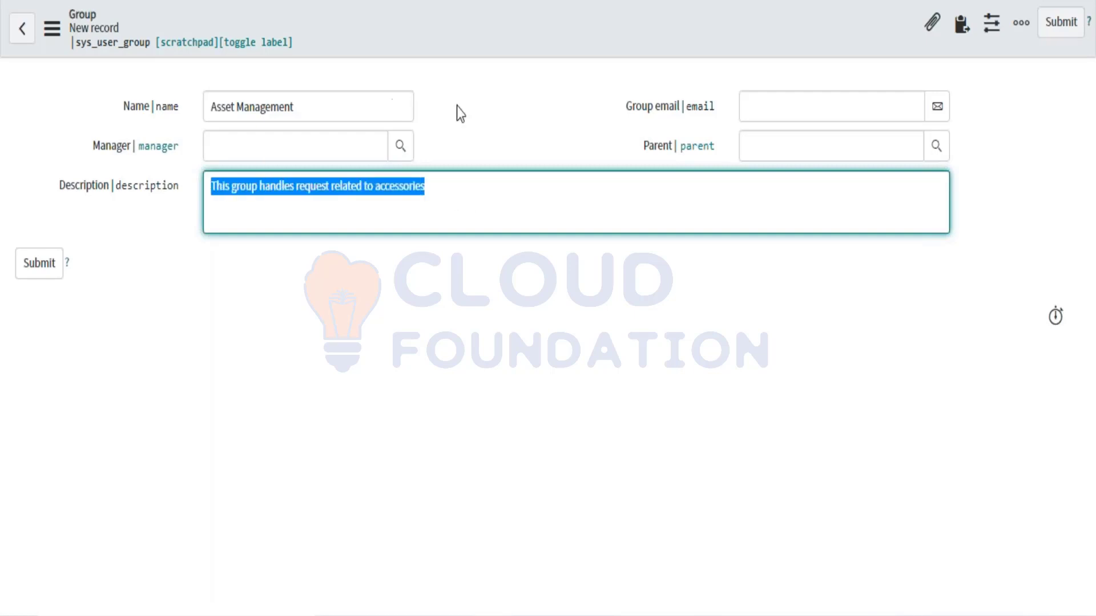
pyautogui.click(471, 112)
pyautogui.click(759, 100)
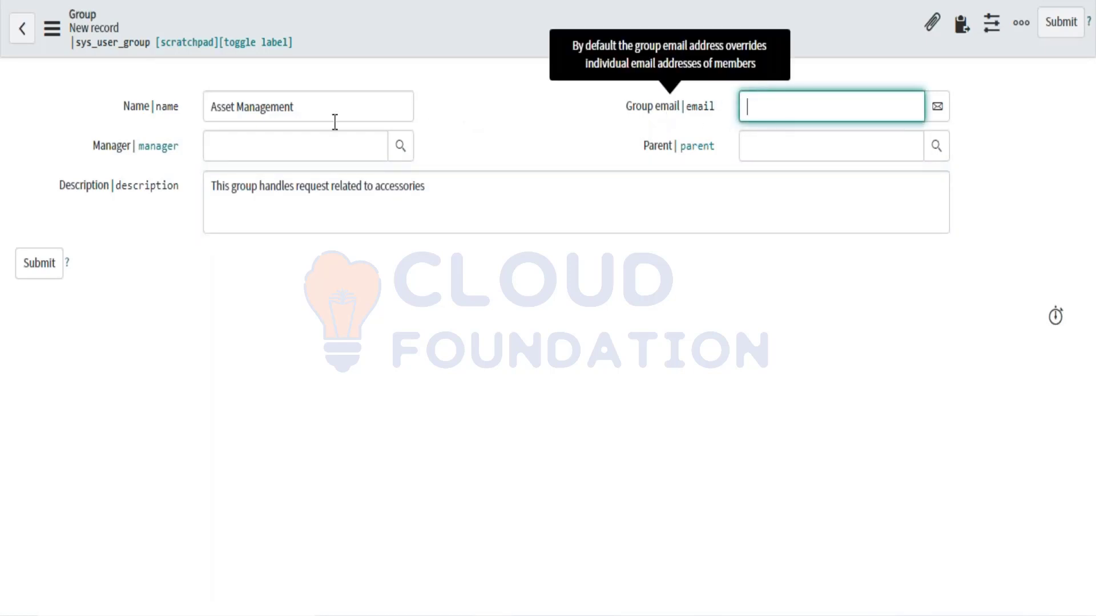
pyautogui.click(466, 197)
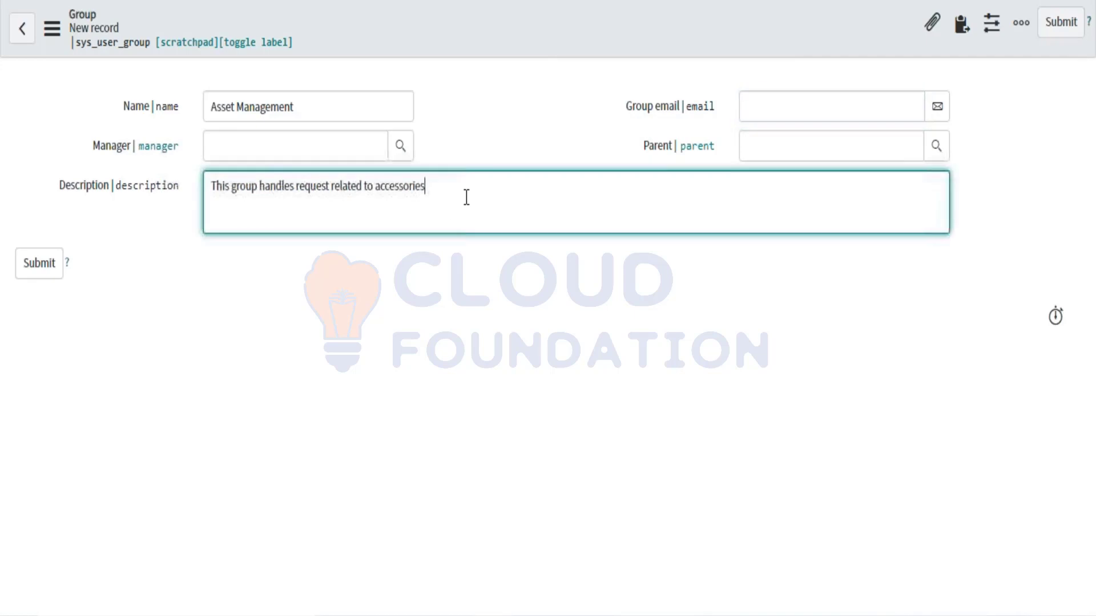
pyautogui.rightClick(515, 27)
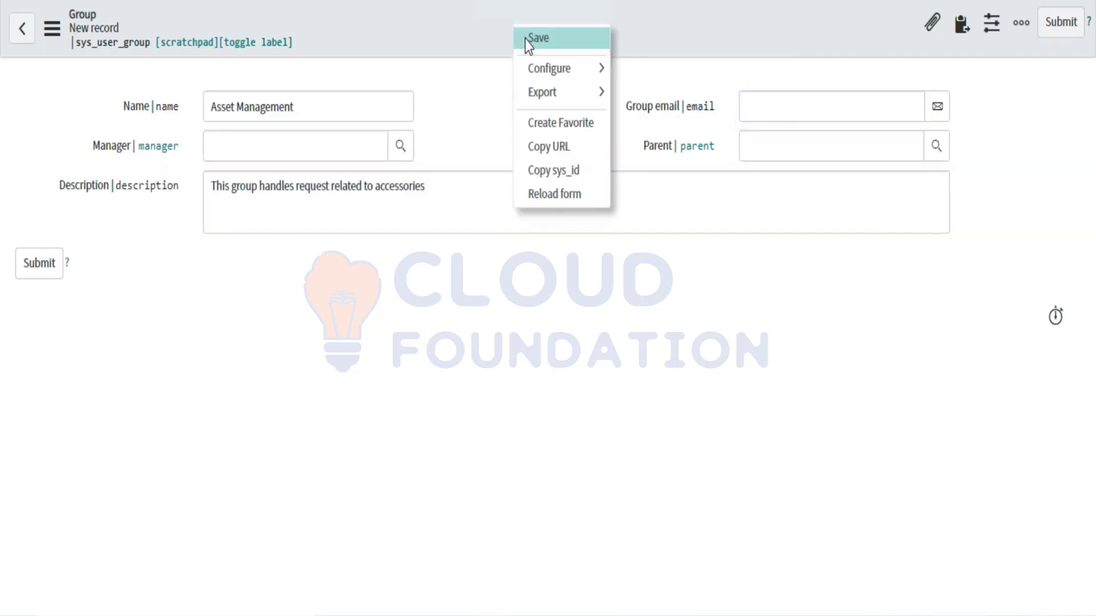
# Step: Save the Asset Management group and display its still-empty Group Members list
pyautogui.click(528, 40)
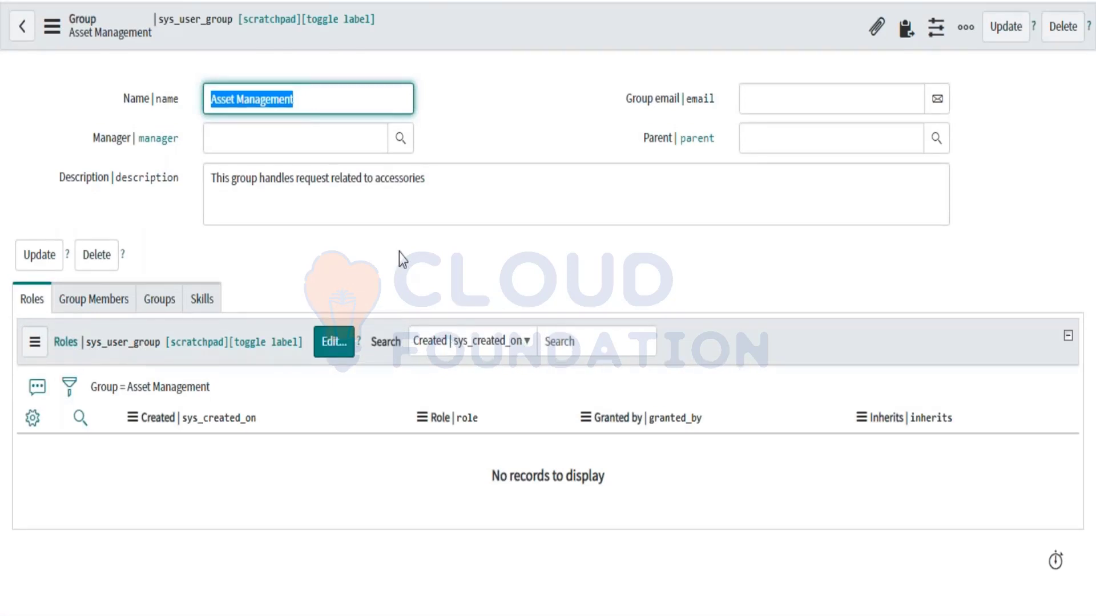
pyautogui.moveTo(651, 108)
pyautogui.click(762, 110)
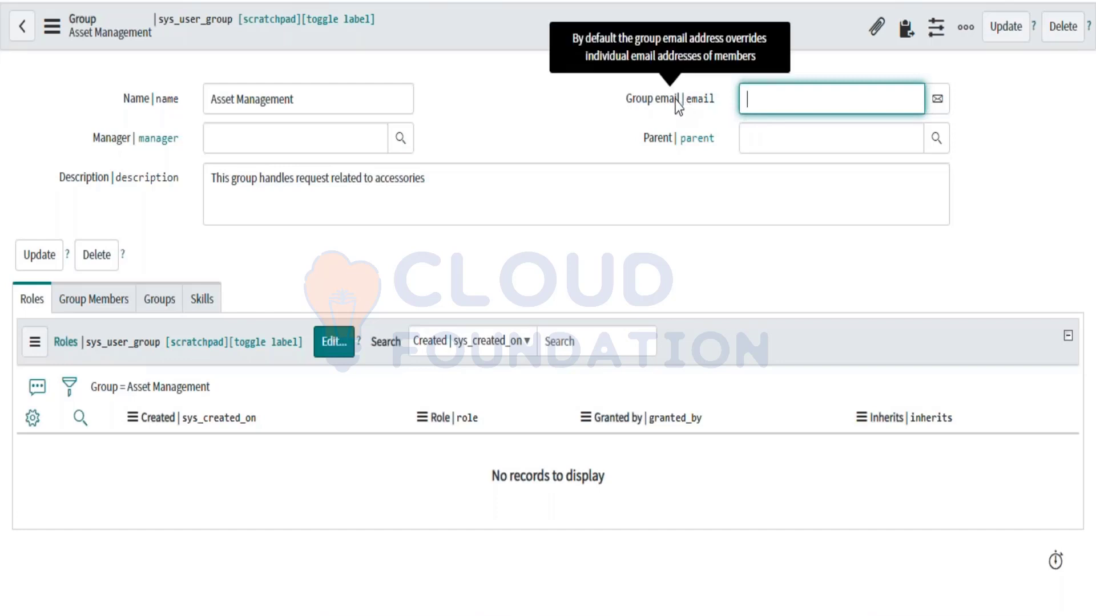
pyautogui.click(110, 304)
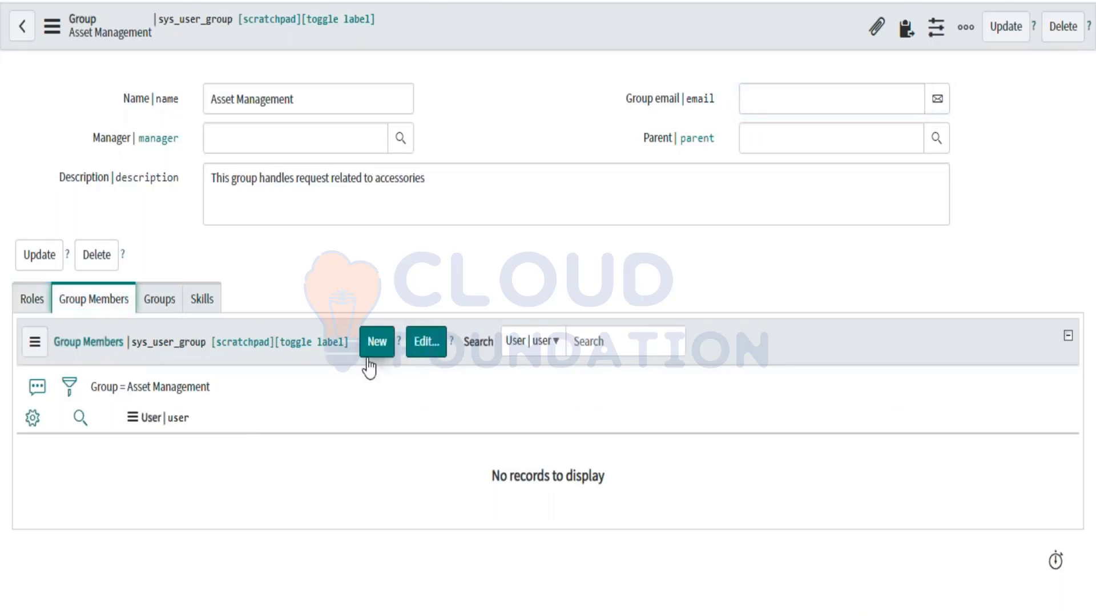
# Step: Select six consecutive users in Collection, move them into the Group Members List, and save
pyautogui.click(430, 353)
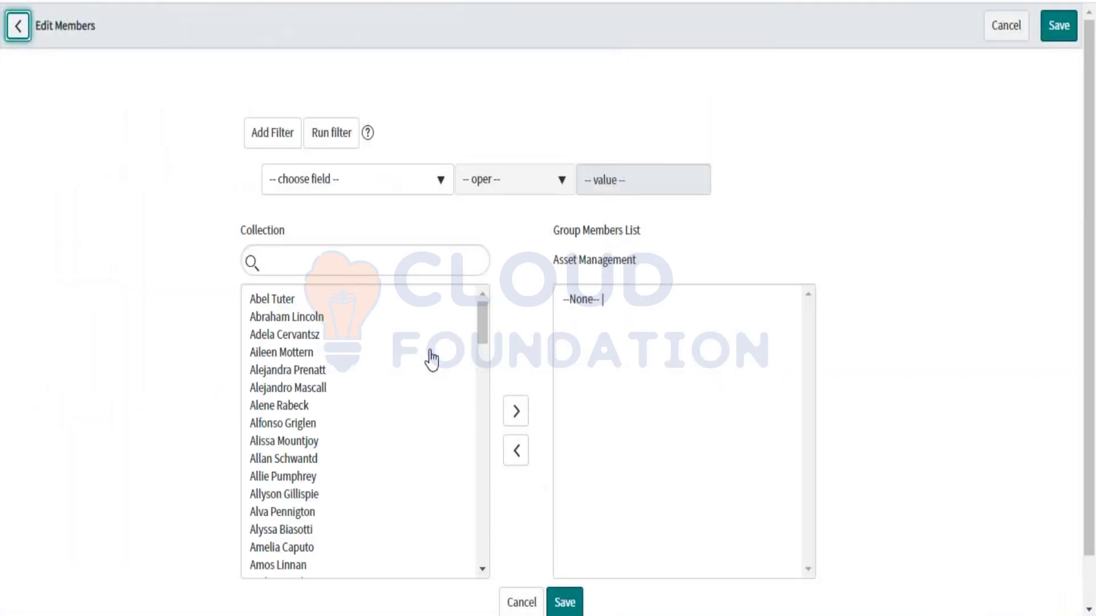
pyautogui.scroll(-4, 354, 352)
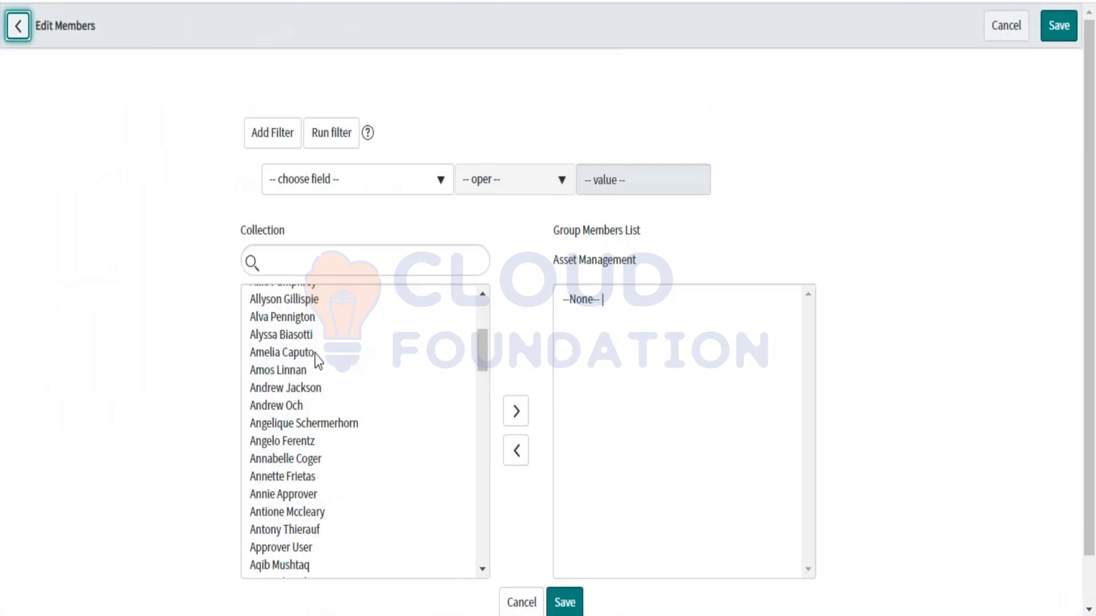
pyautogui.click(297, 390)
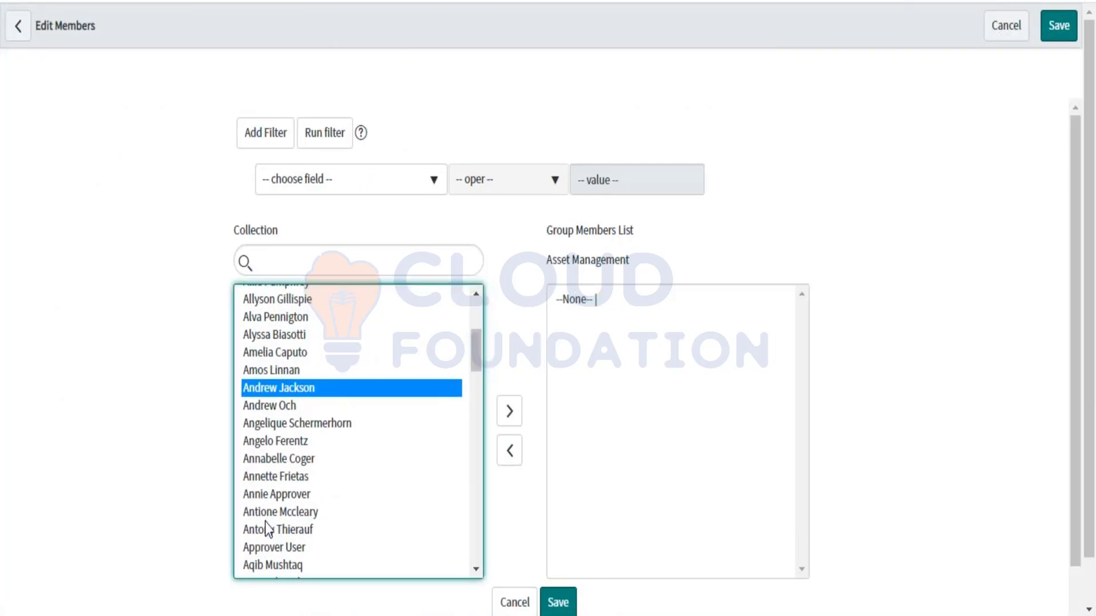
pyautogui.click(278, 476)
pyautogui.keyDown('shift'); pyautogui.click(267, 389); pyautogui.keyUp('shift')
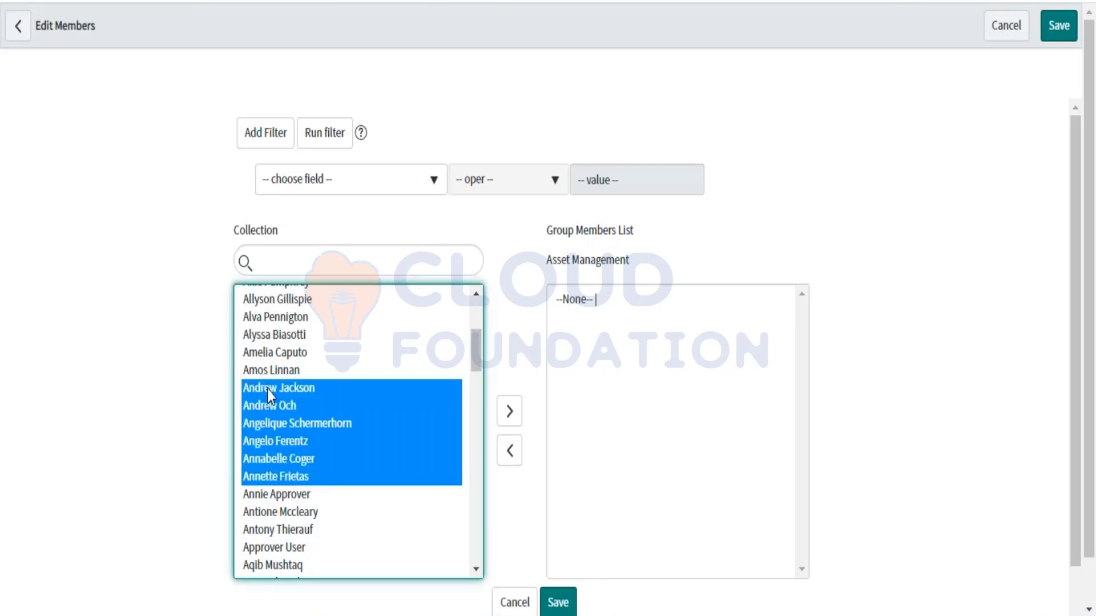
pyautogui.click(510, 411)
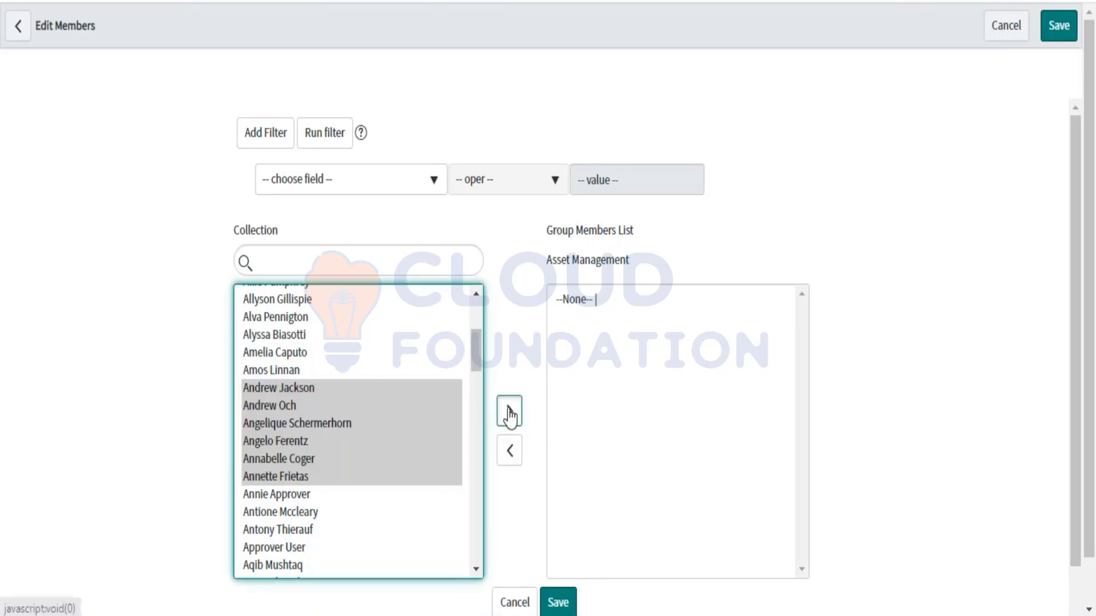
pyautogui.click(564, 589)
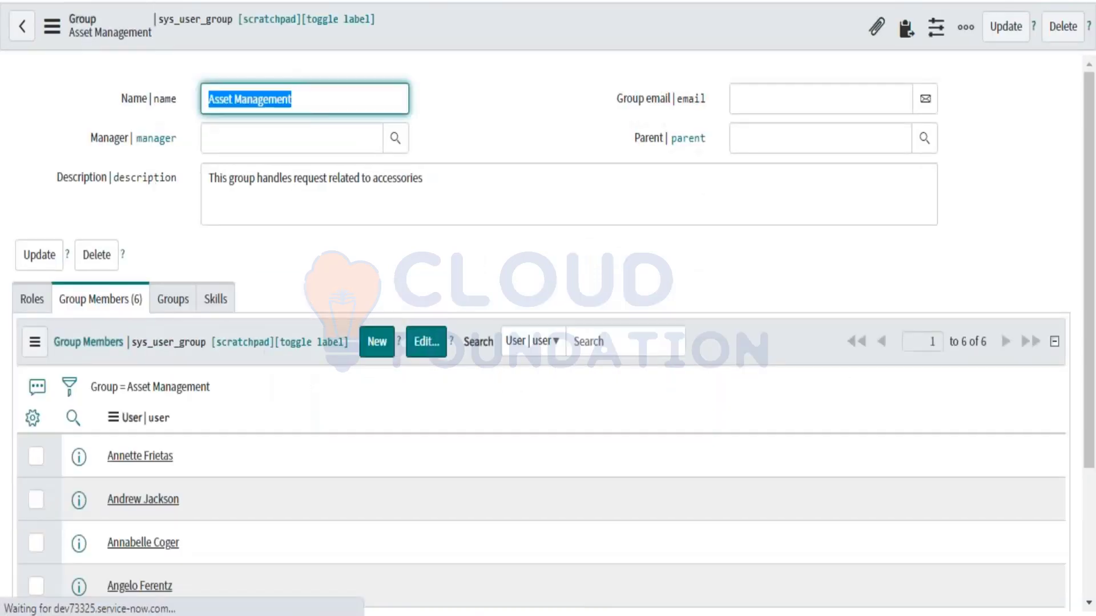
# Step: Switch between the Roles and Group Members (6) tabs and review the group's name and description
pyautogui.scroll(-3, 350, 483)
pyautogui.scroll(1, 349, 483)
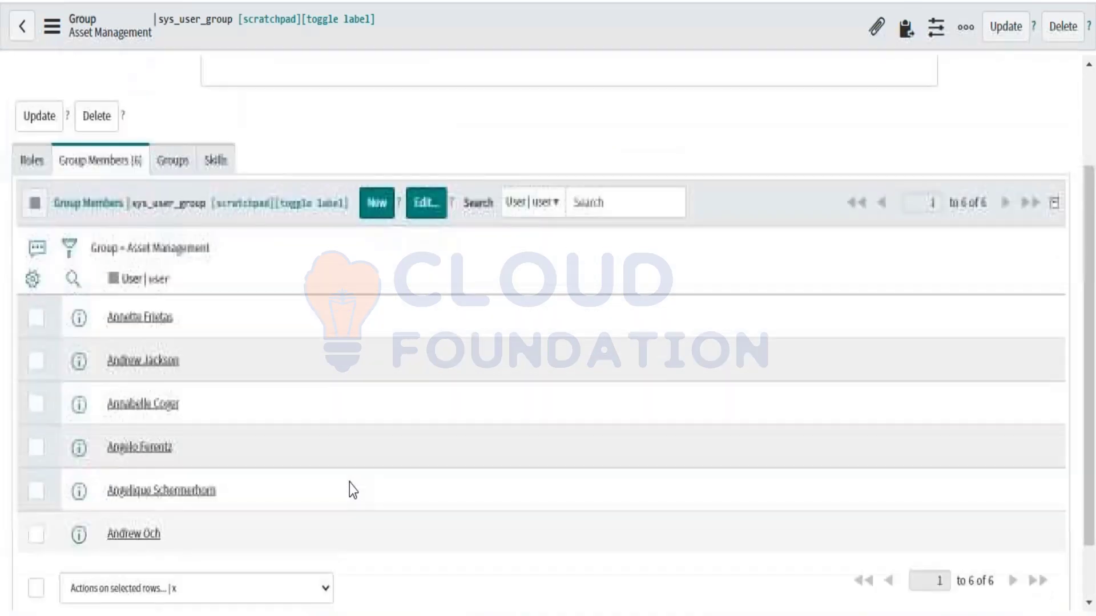
pyautogui.scroll(-1, 349, 482)
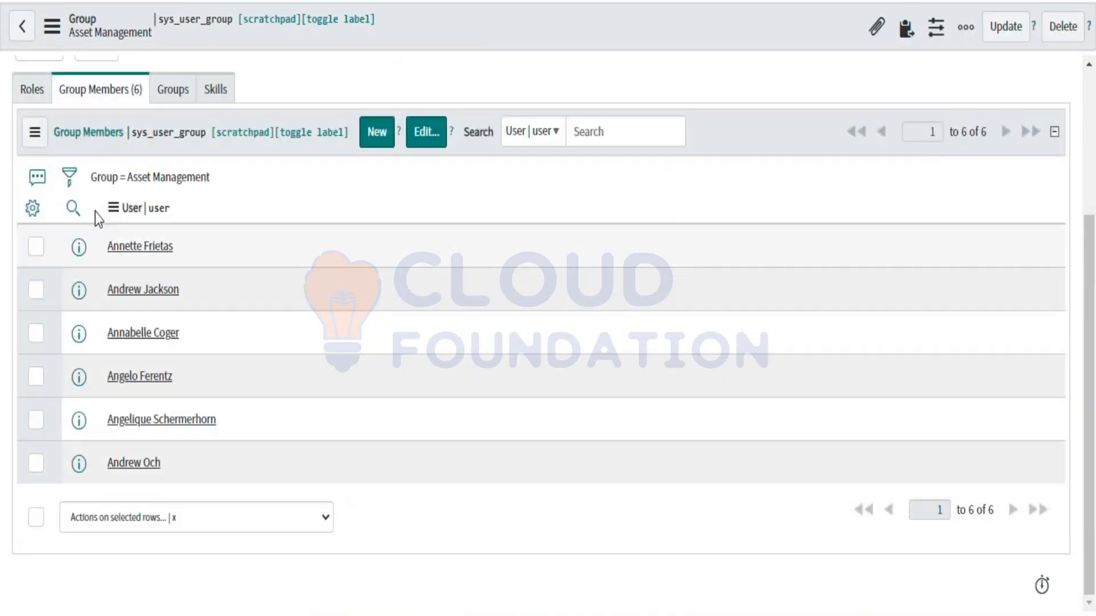
pyautogui.click(32, 91)
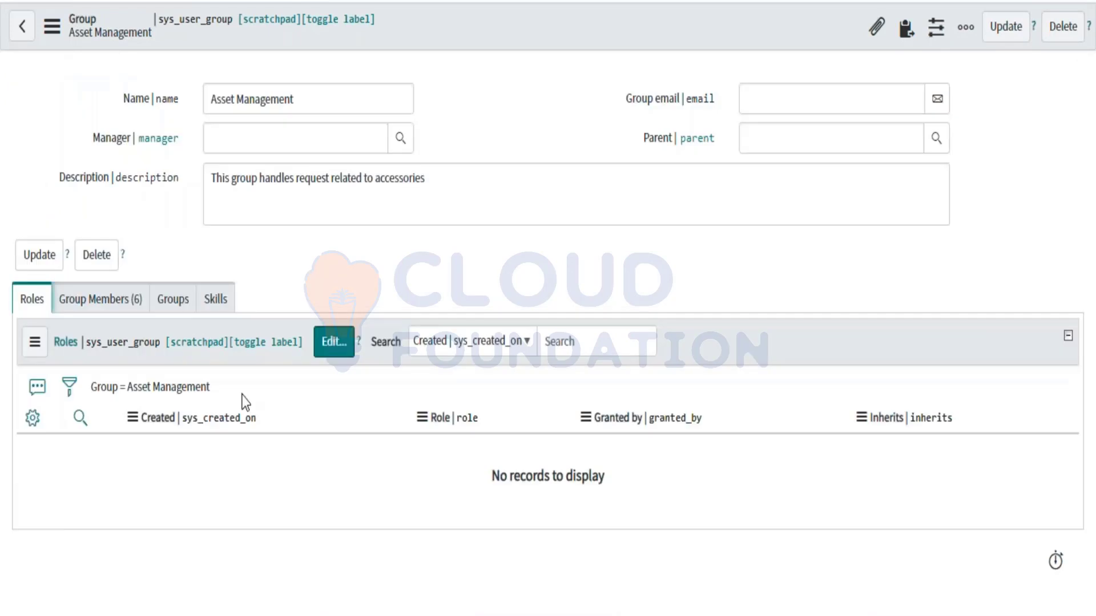
pyautogui.click(109, 306)
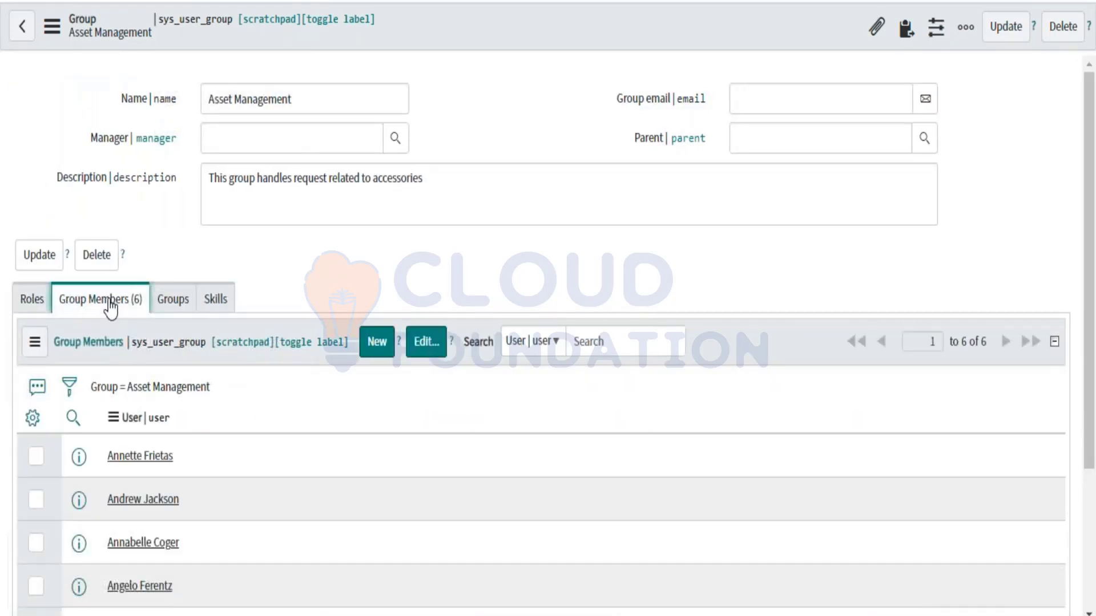
pyautogui.scroll(-2, 234, 420)
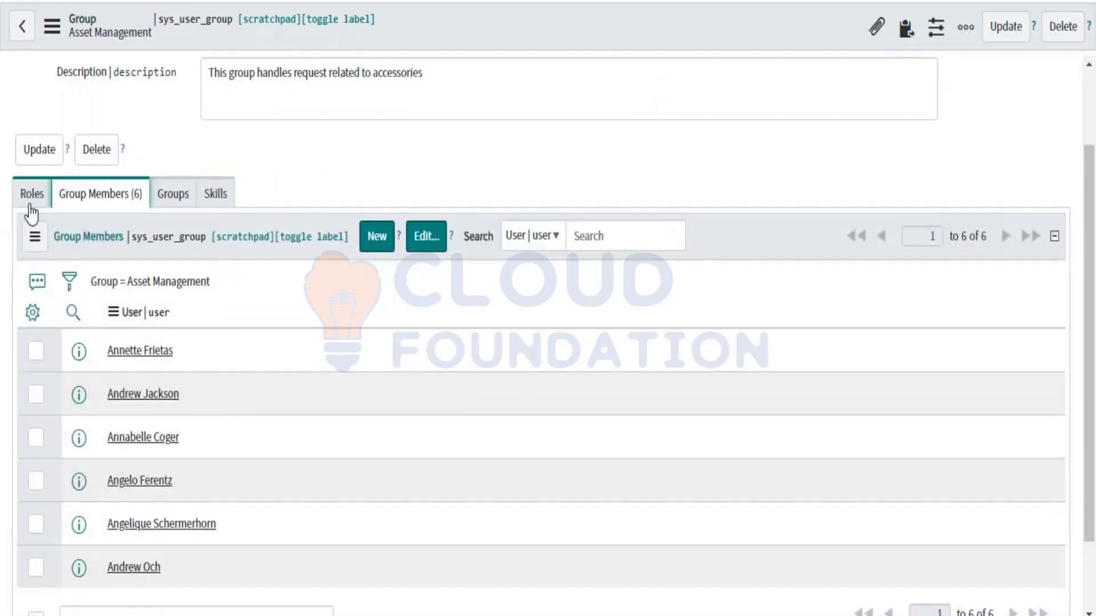
pyautogui.click(32, 194)
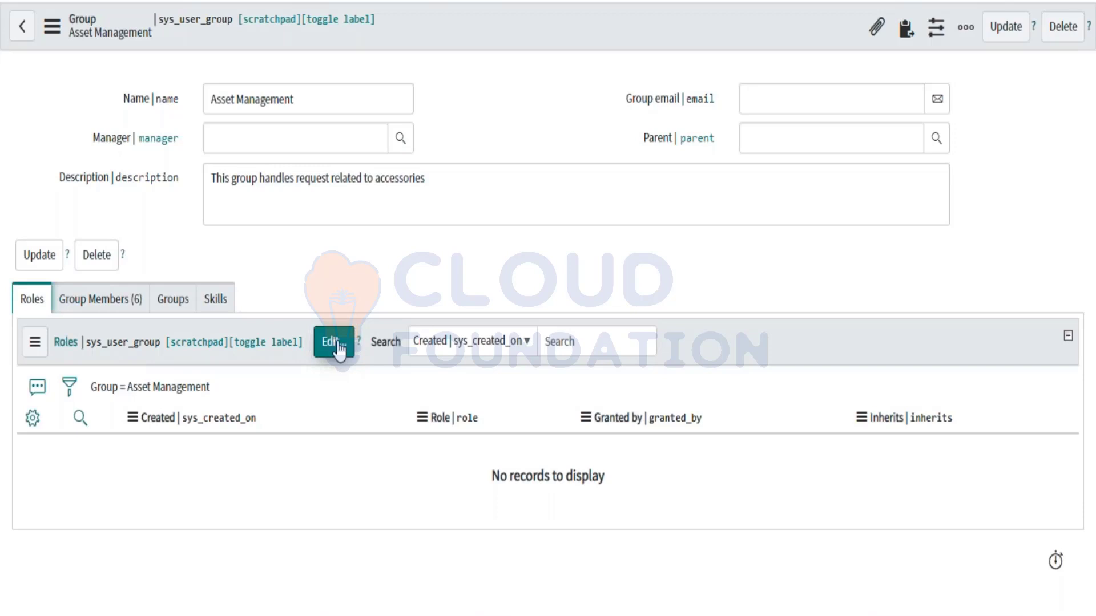
pyautogui.moveTo(210, 99); pyautogui.dragTo(294, 102)
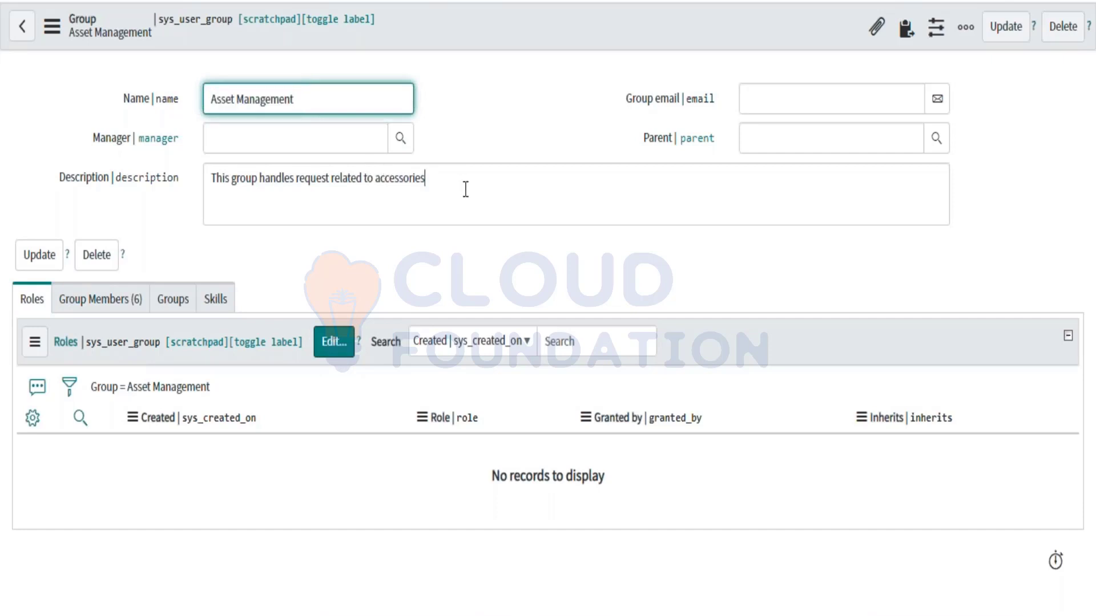
pyautogui.moveTo(464, 188); pyautogui.dragTo(173, 195)
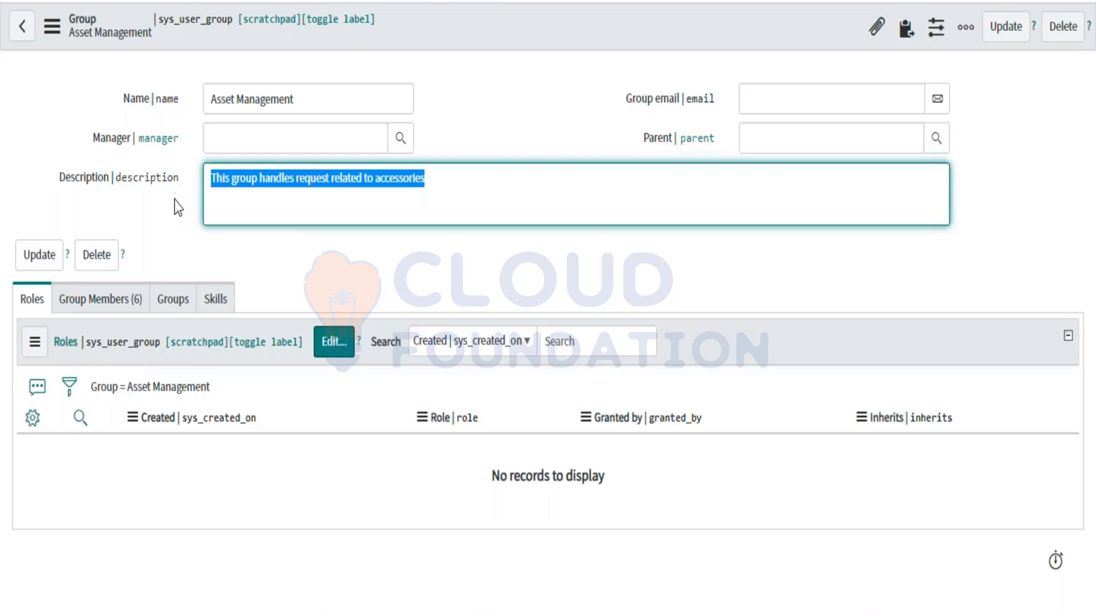
pyautogui.click(176, 230)
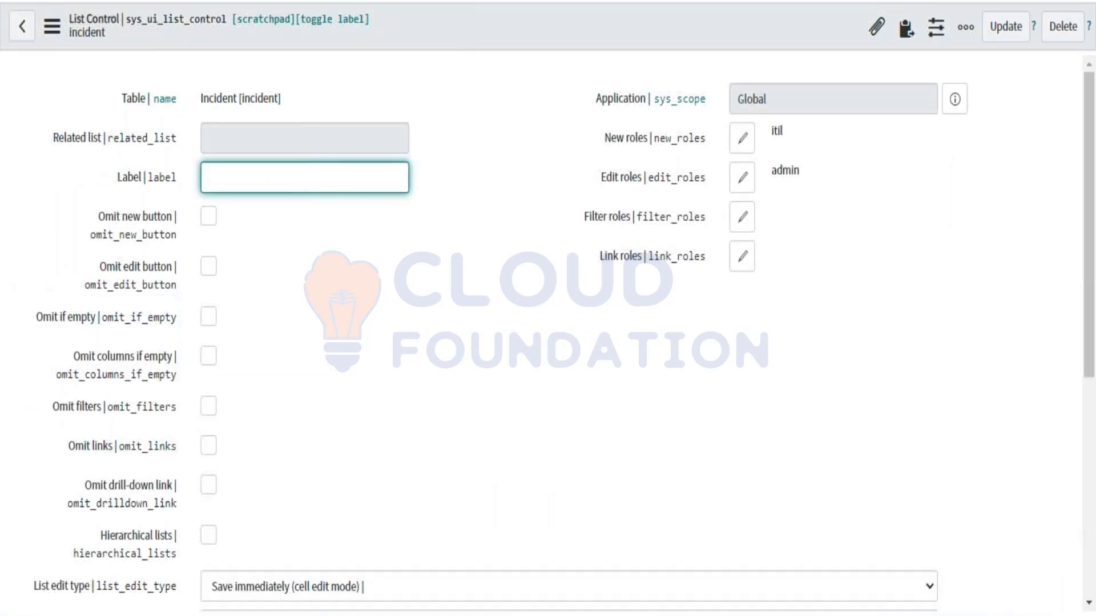
# Step: Scroll down through the incident List Control record's options
pyautogui.scroll(-2, 405, 358)
pyautogui.scroll(-5, 405, 358)
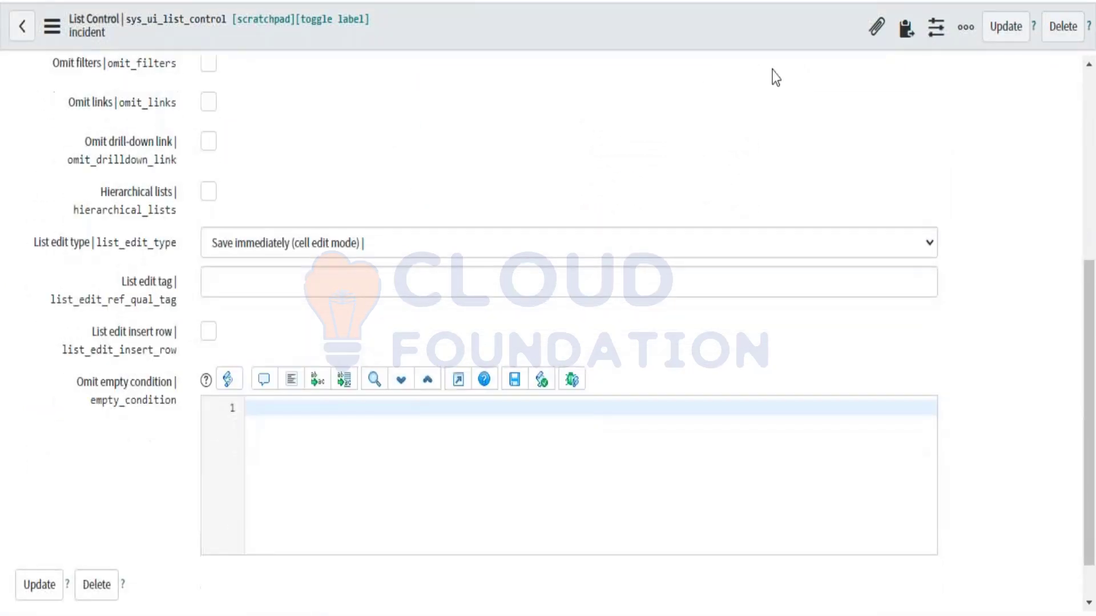
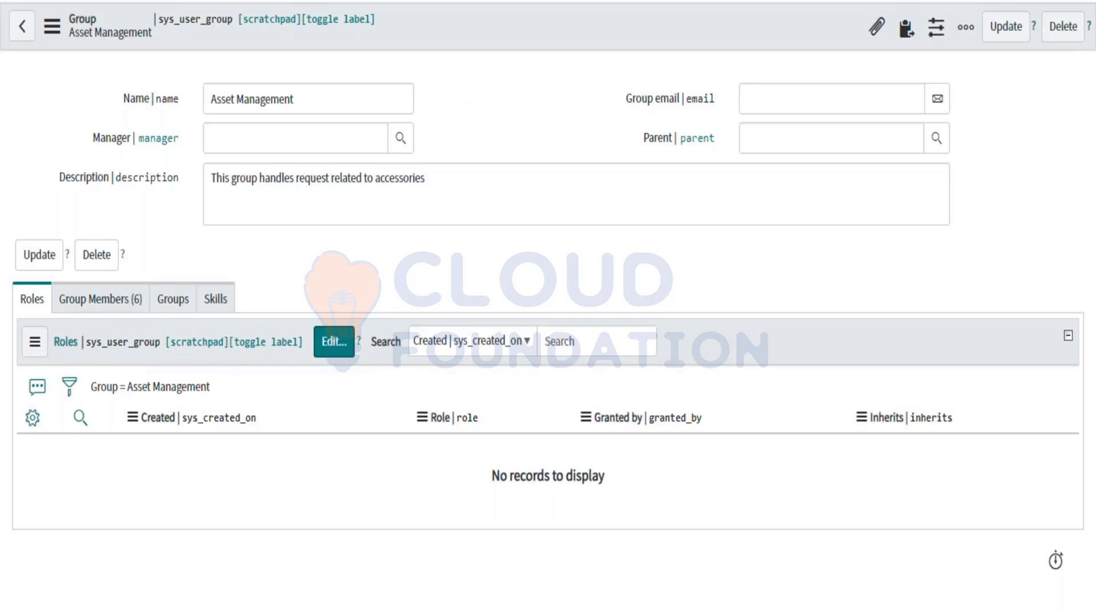
# Step: Highlight the Asset Management group name and check its Group Members and Roles tabs
pyautogui.moveTo(322, 96); pyautogui.dragTo(196, 96)
pyautogui.click(108, 309)
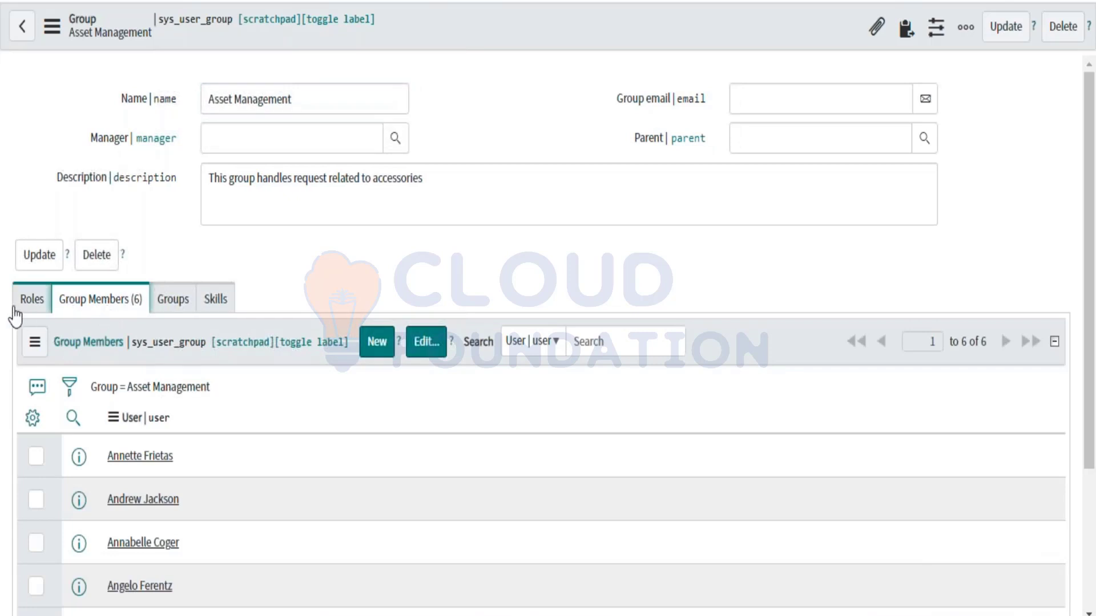
pyautogui.click(16, 312)
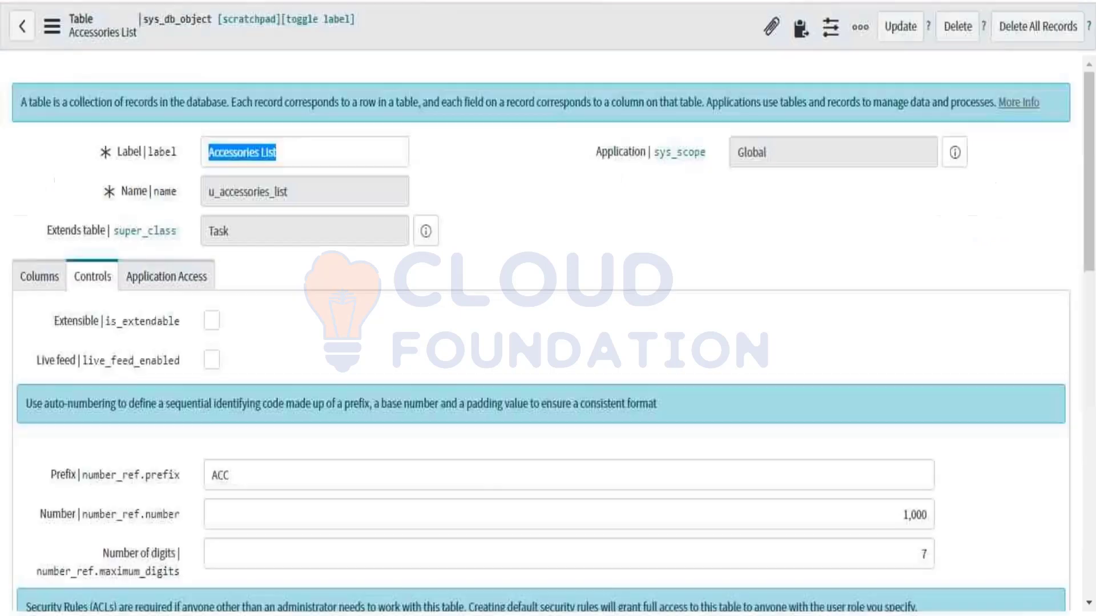
# Step: Confirm the Accessories List table's User role field is set to itil
pyautogui.click(451, 334)
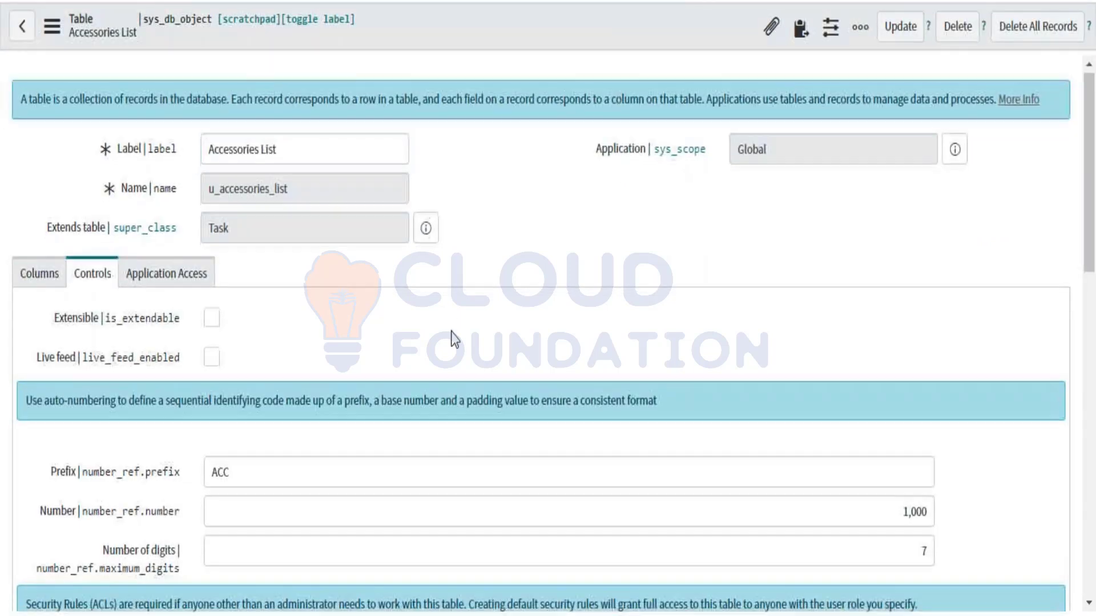
pyautogui.scroll(-5, 451, 332)
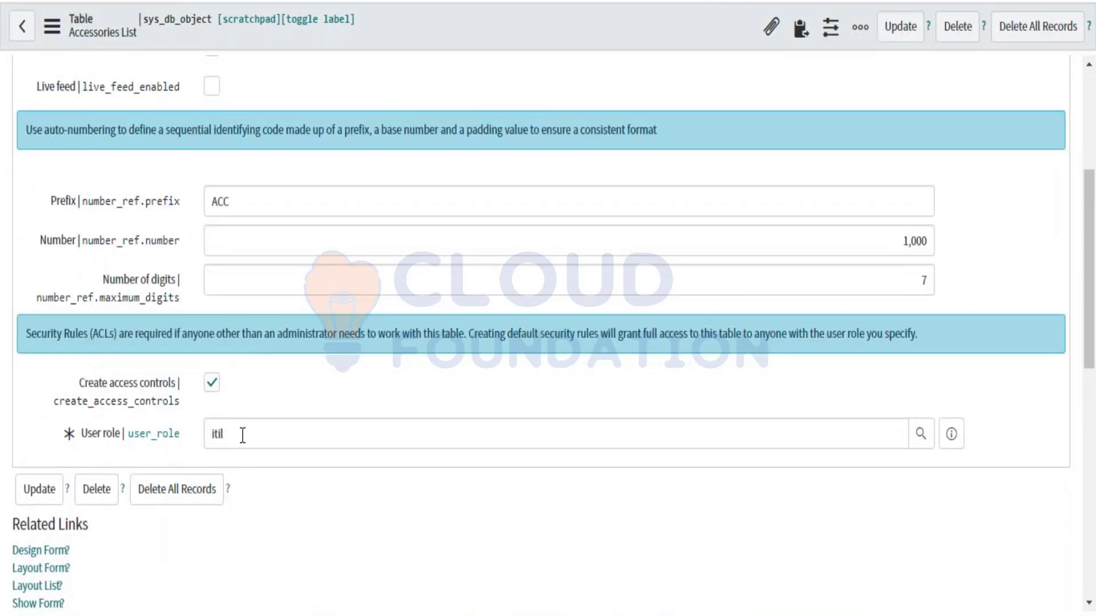
pyautogui.moveTo(240, 436); pyautogui.dragTo(211, 435)
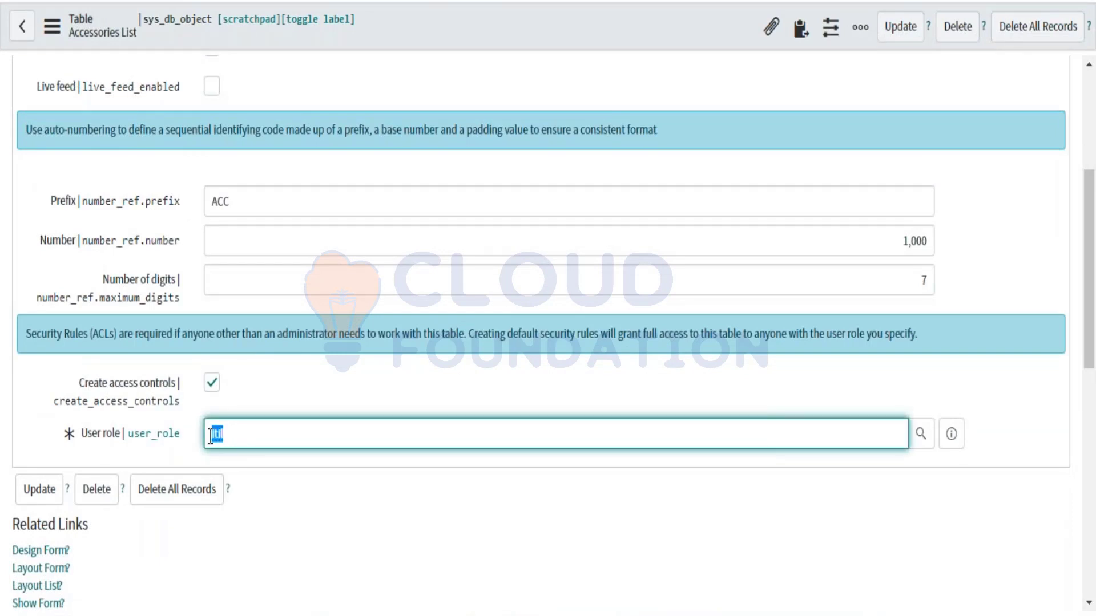
pyautogui.scroll(1, 211, 435)
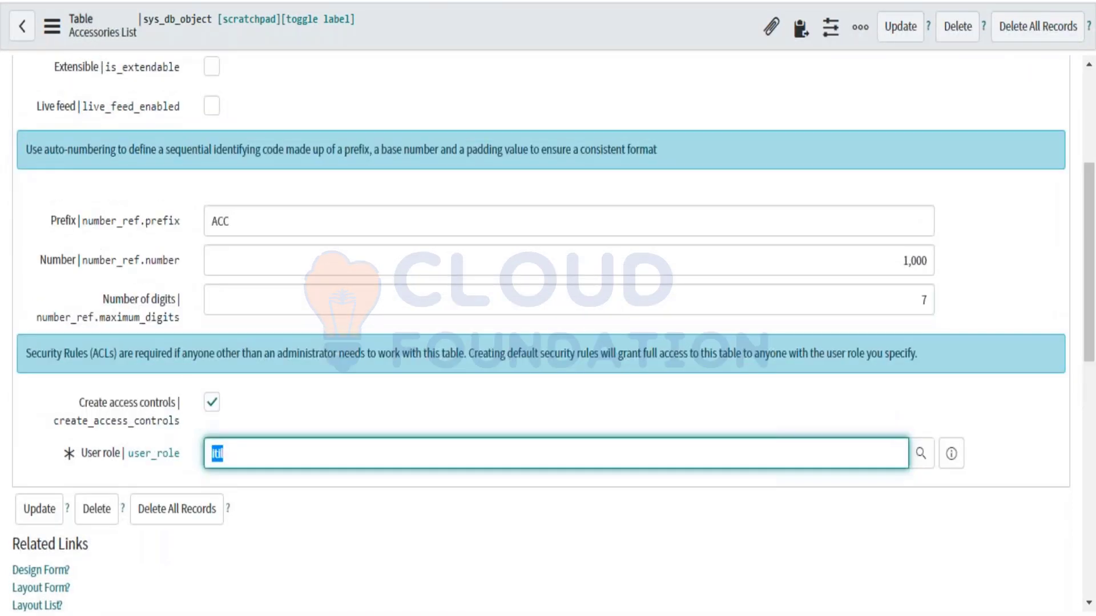
pyautogui.click(234, 446)
pyautogui.moveTo(232, 461); pyautogui.dragTo(214, 461)
pyautogui.click(243, 466)
pyautogui.moveTo(243, 467); pyautogui.dragTo(209, 457)
pyautogui.click(249, 455)
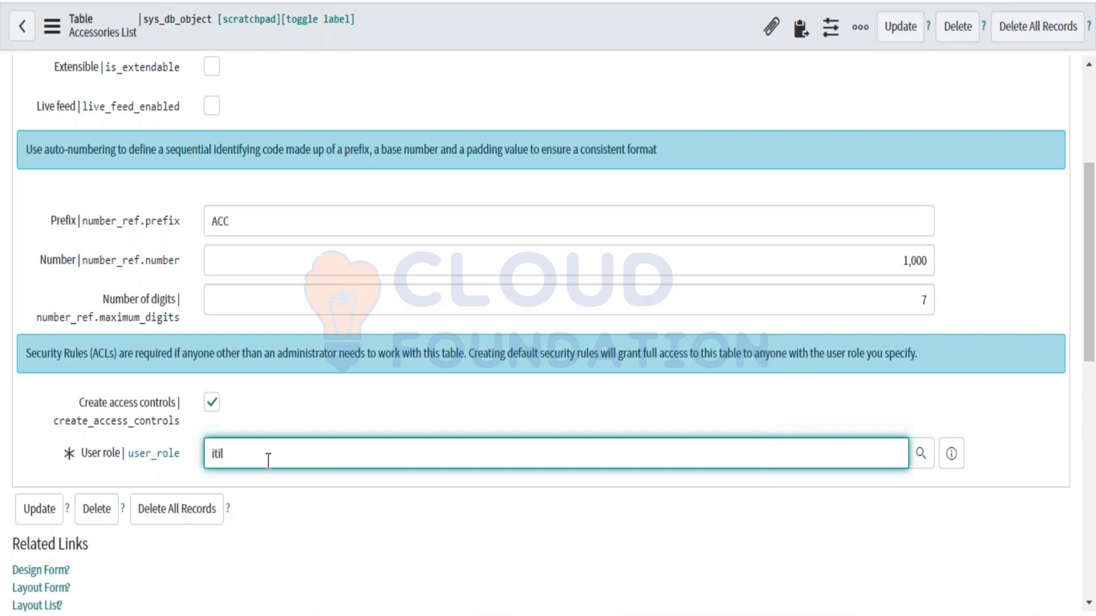
# Step: Highlight the six Asset Management member names, then return to the group's Roles tab
pyautogui.moveTo(268, 460); pyautogui.dragTo(212, 459)
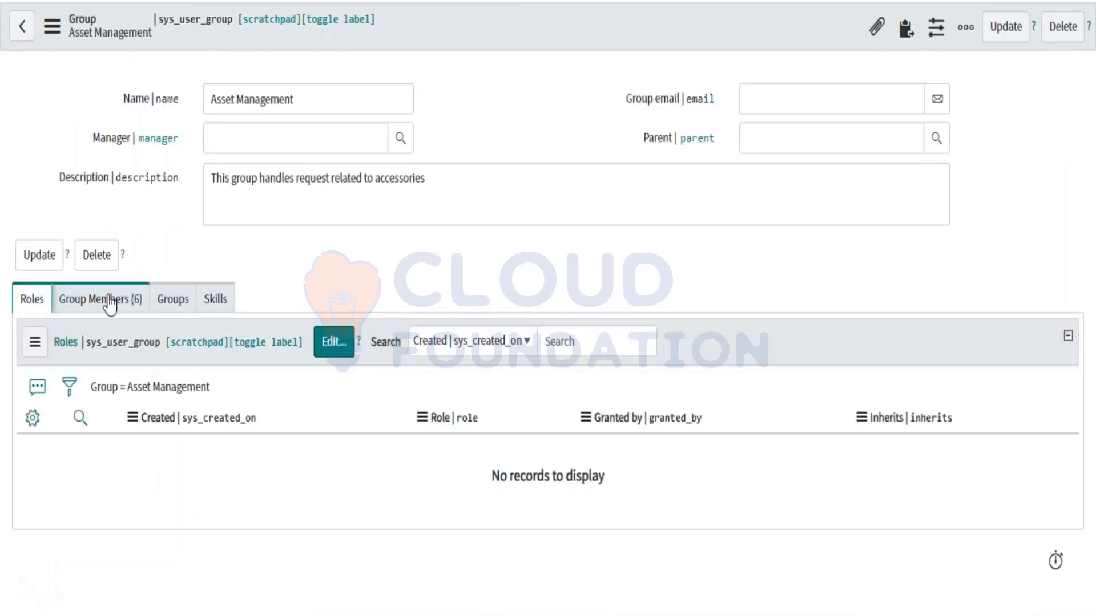
pyautogui.click(111, 302)
pyautogui.scroll(-3, 240, 473)
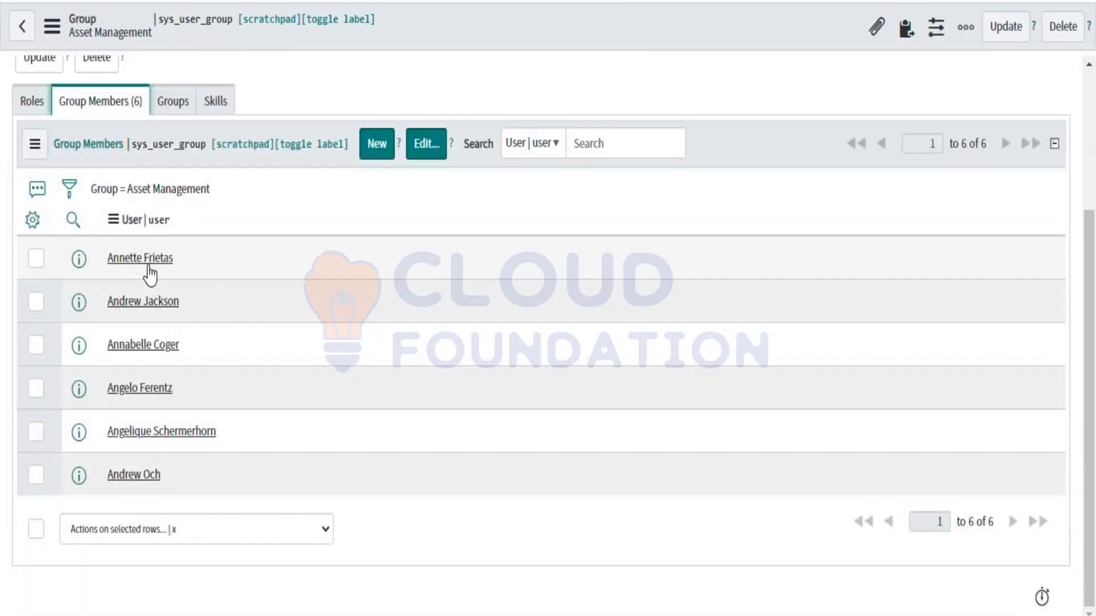
pyautogui.moveTo(108, 263); pyautogui.dragTo(150, 495)
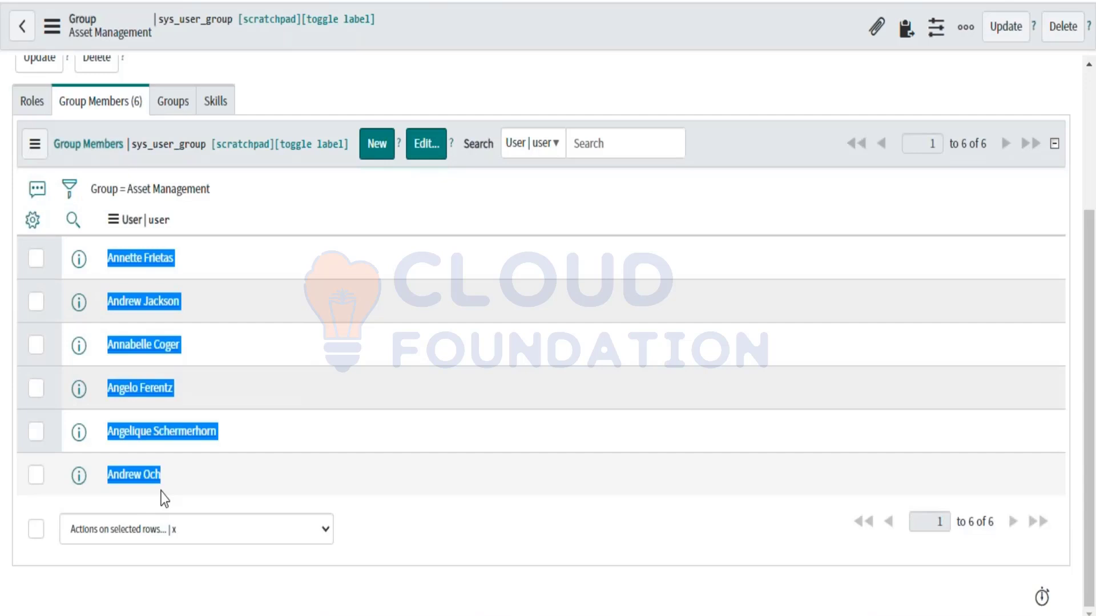
pyautogui.click(29, 106)
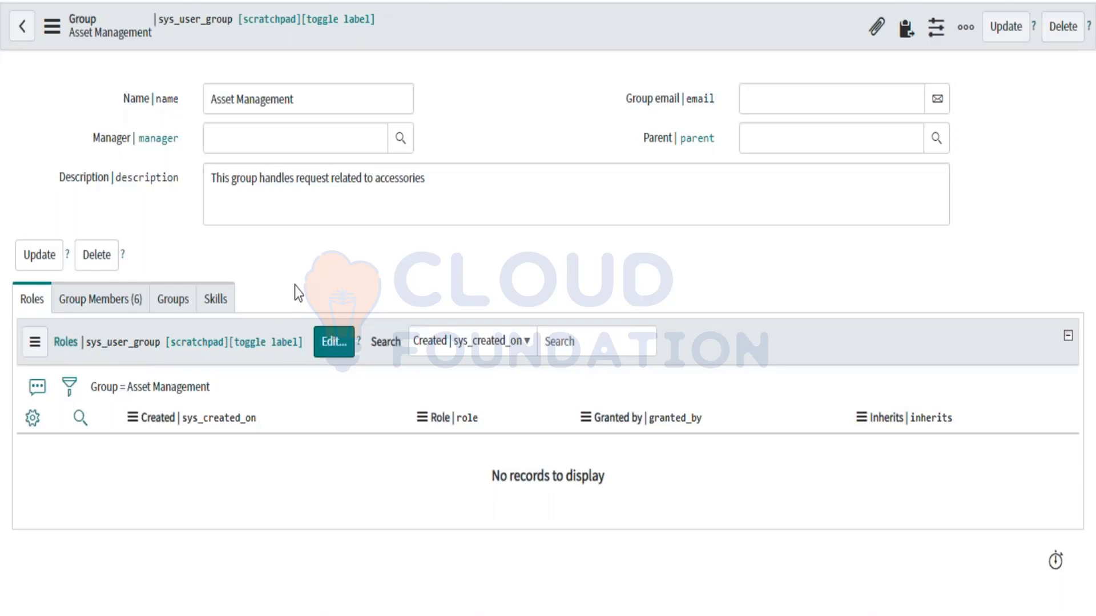
# Step: Recheck the six members once more and go back to the empty roles list
pyautogui.click(99, 299)
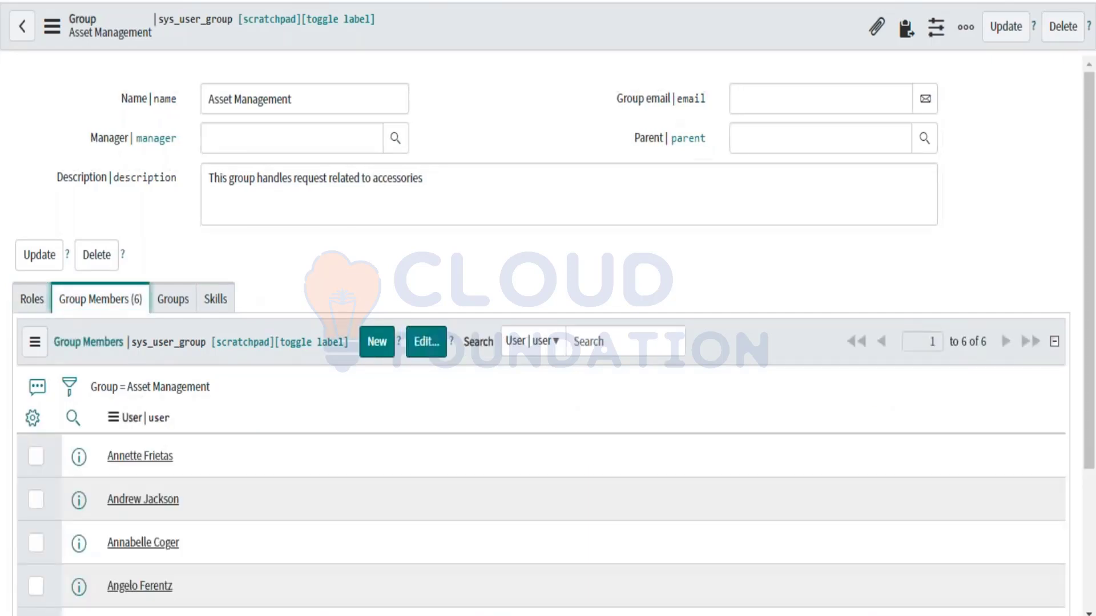
pyautogui.scroll(-3, 248, 496)
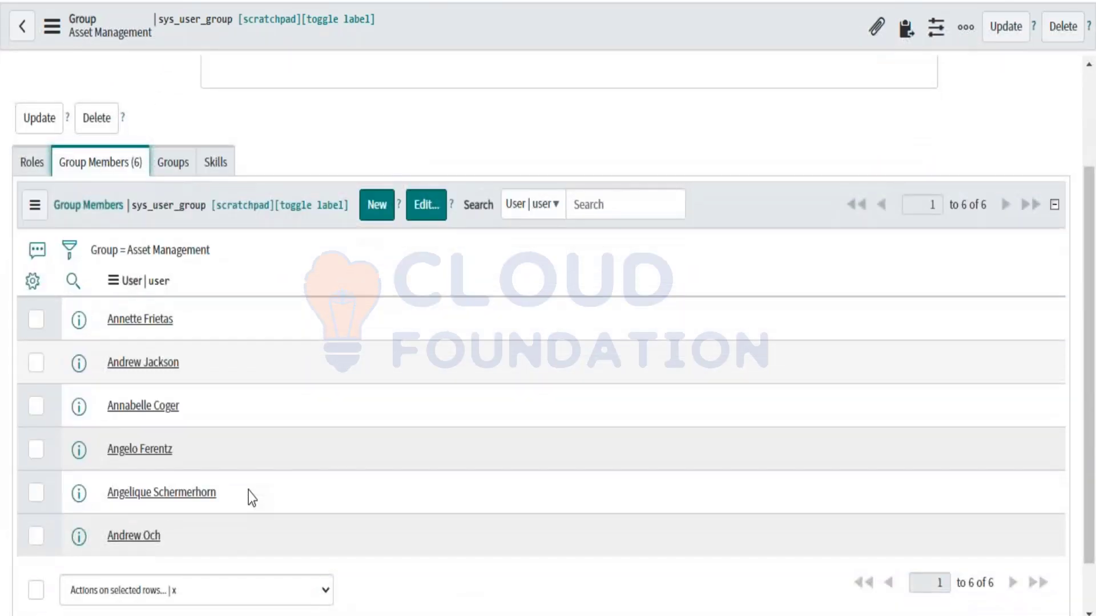
pyautogui.scroll(-1, 248, 497)
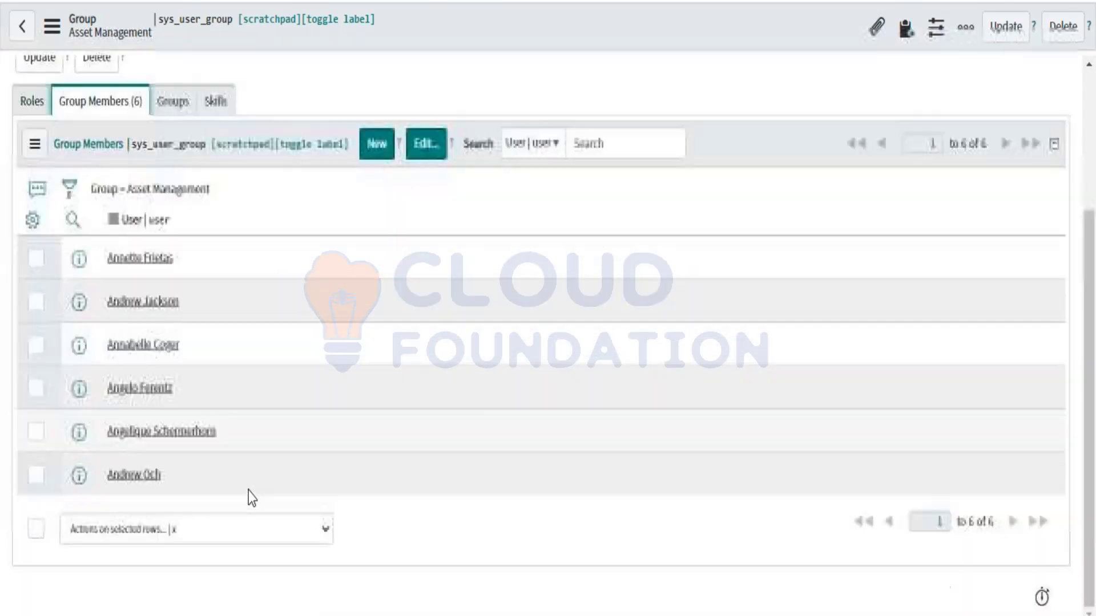
pyautogui.scroll(3, 181, 406)
pyautogui.click(32, 236)
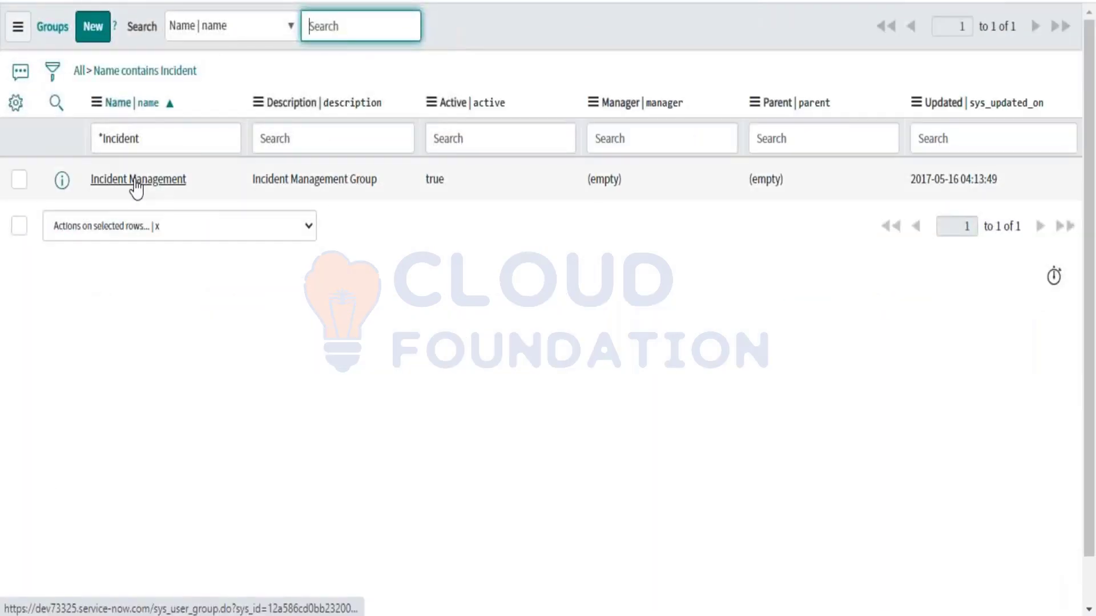
# Step: View Incident Management's seven members, then reopen Asset Management's still-empty Roles list
pyautogui.click(135, 181)
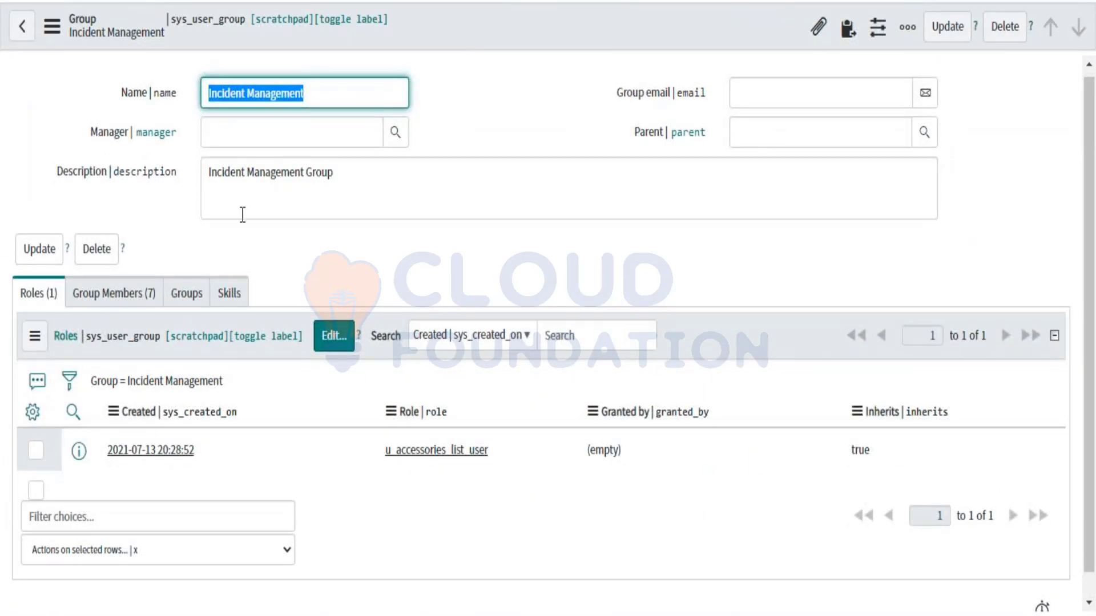
pyautogui.click(127, 296)
pyautogui.scroll(-4, 318, 438)
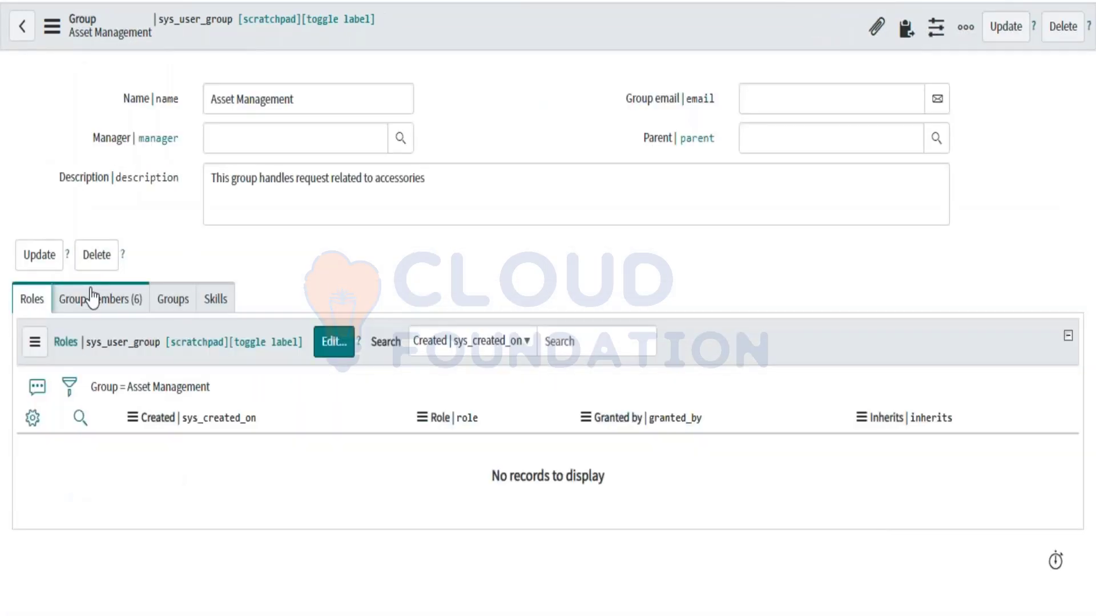
pyautogui.click(92, 296)
pyautogui.scroll(-1, 91, 297)
pyautogui.scroll(-3, 541, 308)
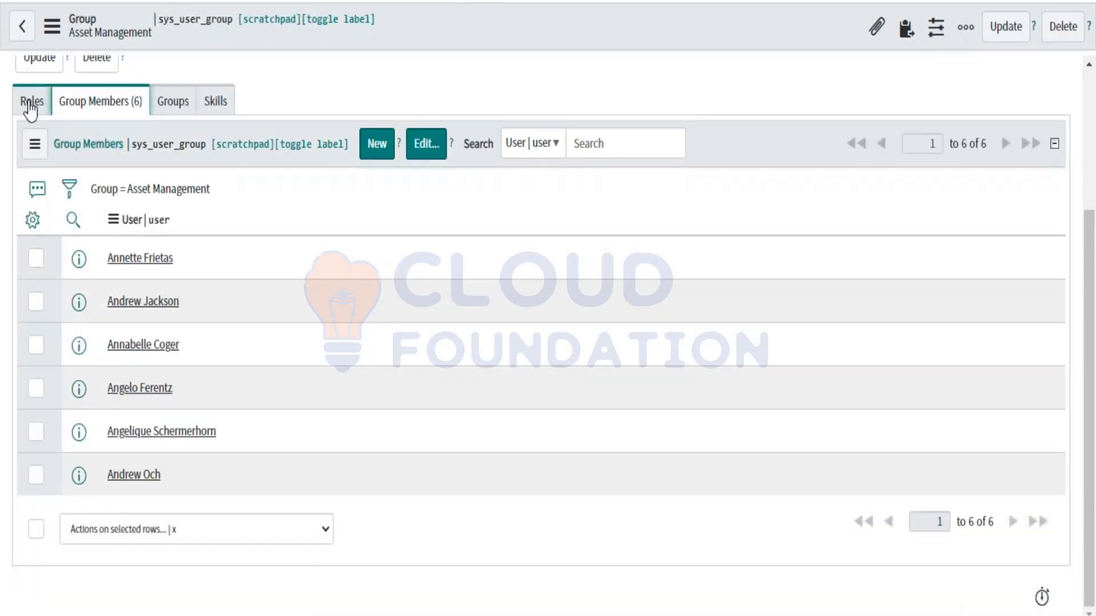
pyautogui.click(30, 104)
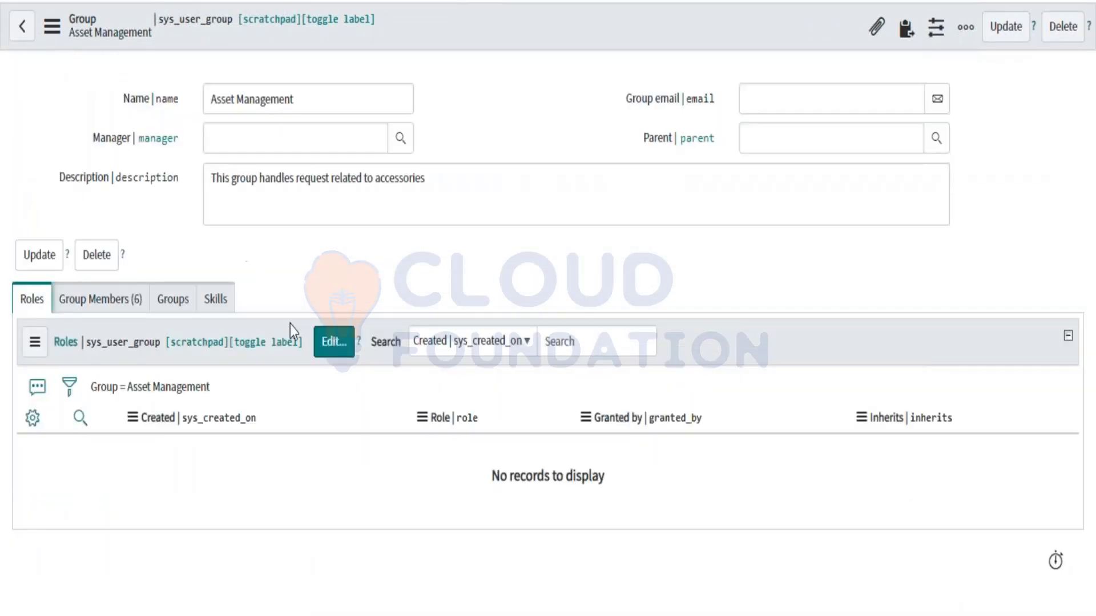
# Step: Search roles for 'iti', add itil to Asset Management's Roles List, and save
pyautogui.click(327, 347)
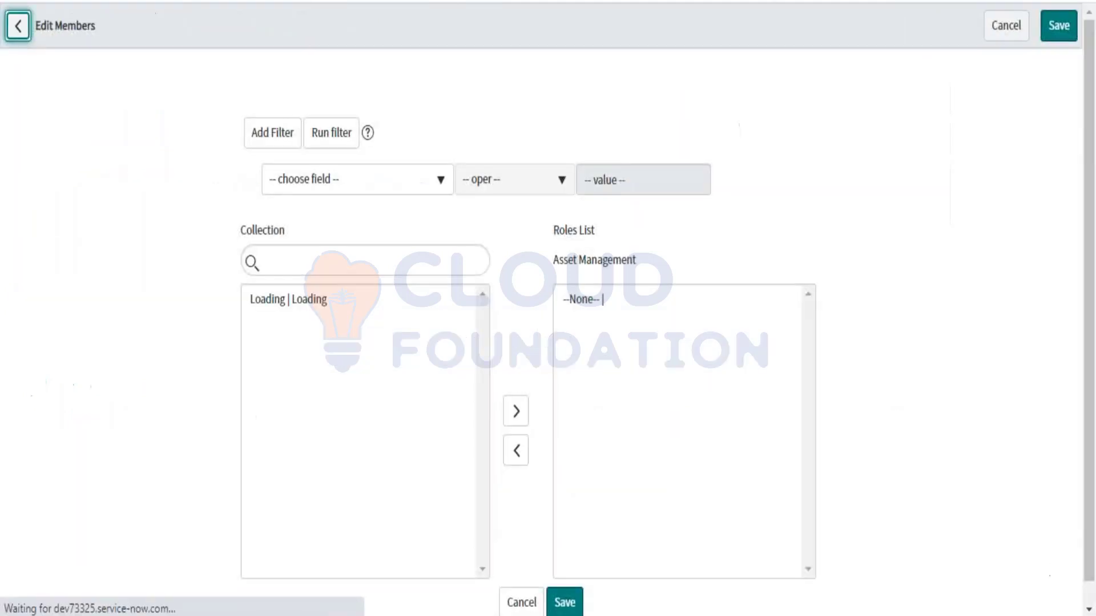
pyautogui.click(325, 264)
pyautogui.write('iti')
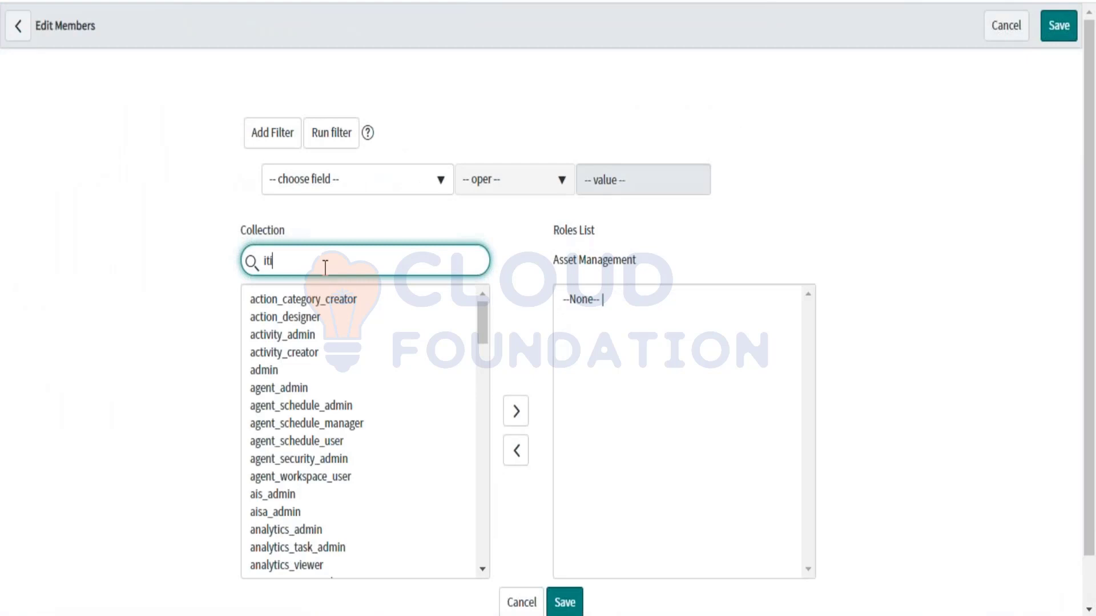
pyautogui.click(255, 301)
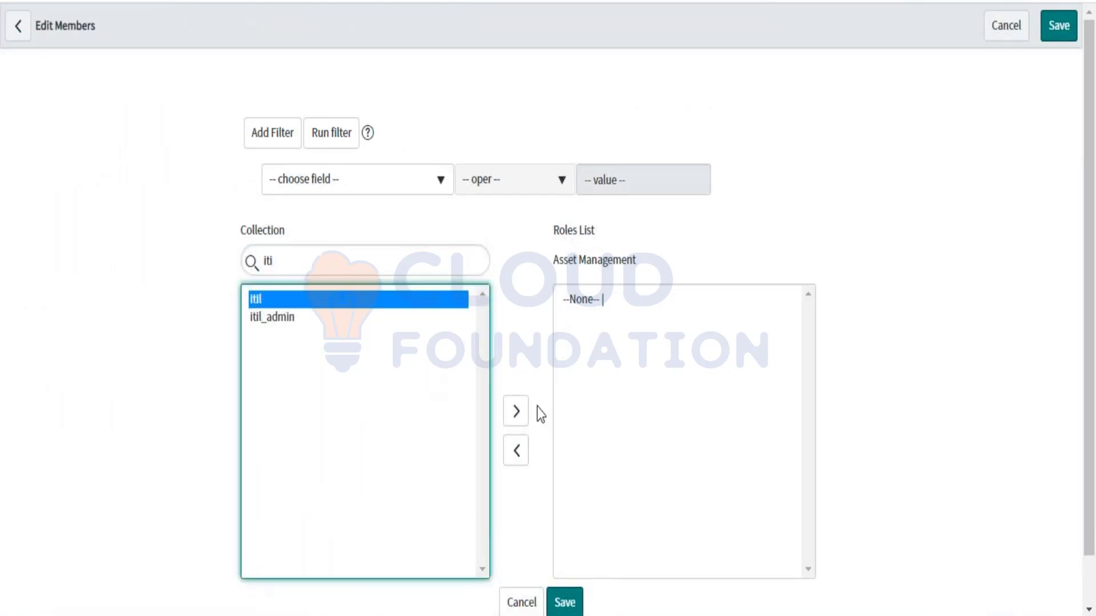
pyautogui.click(510, 413)
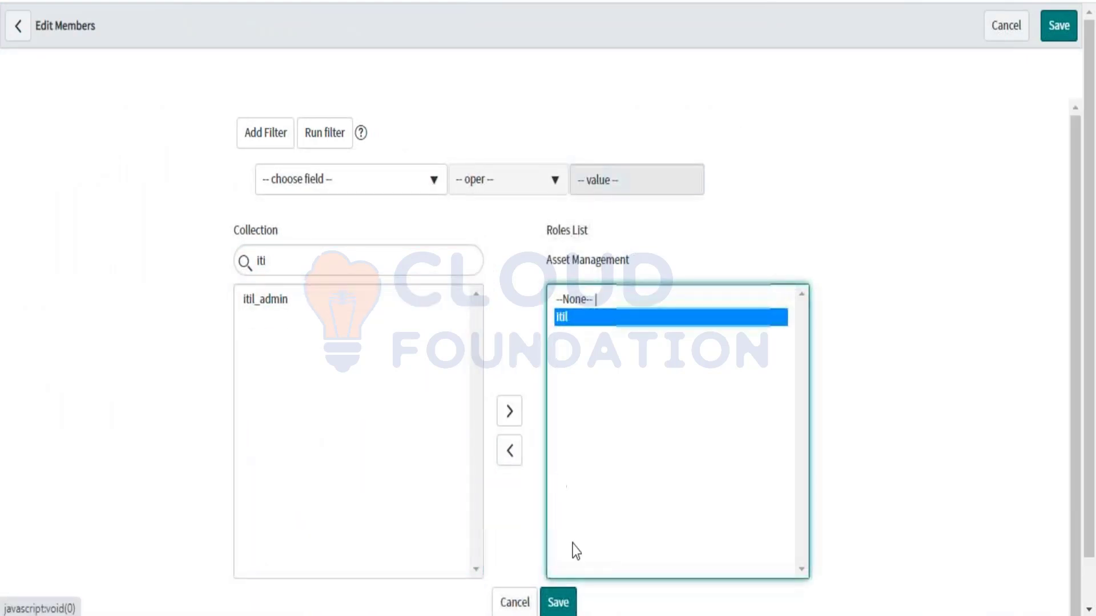
pyautogui.click(558, 602)
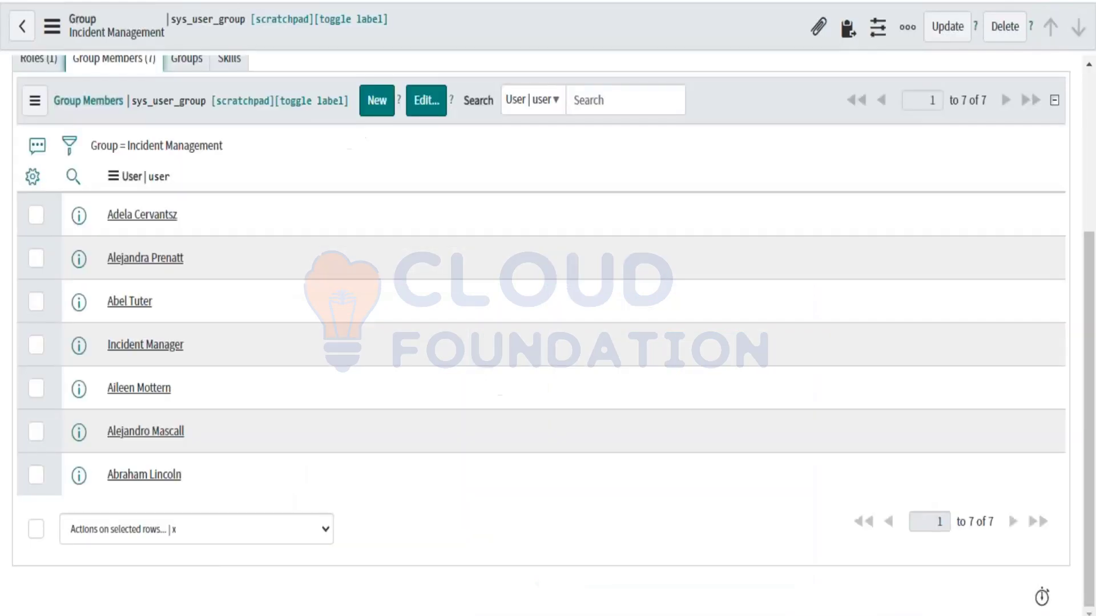
pyautogui.scroll(4, 262, 347)
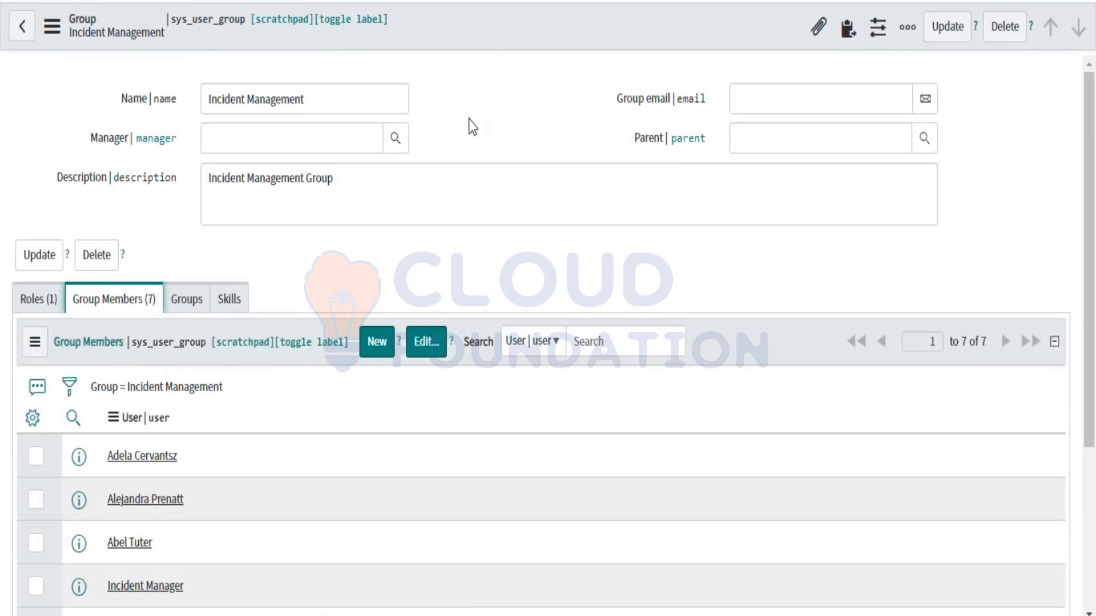
# Step: Scroll through the 'Adding Role' messages and the Roles (1) list showing itil
pyautogui.scroll(-1, 468, 119)
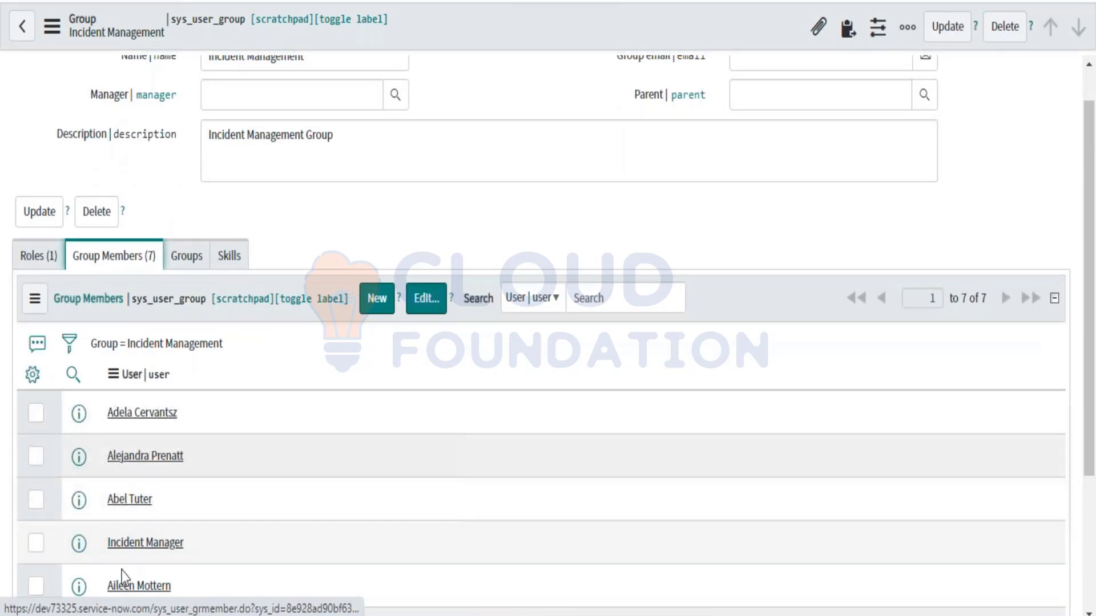
pyautogui.scroll(-1, 149, 557)
pyautogui.scroll(-3, 150, 557)
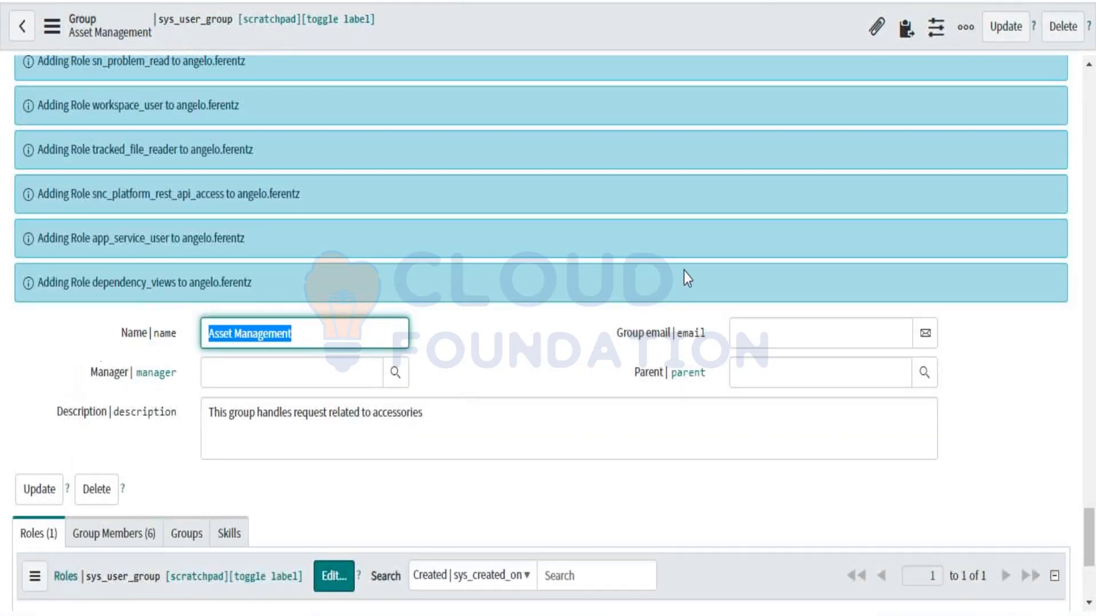
pyautogui.scroll(15, 887, 302)
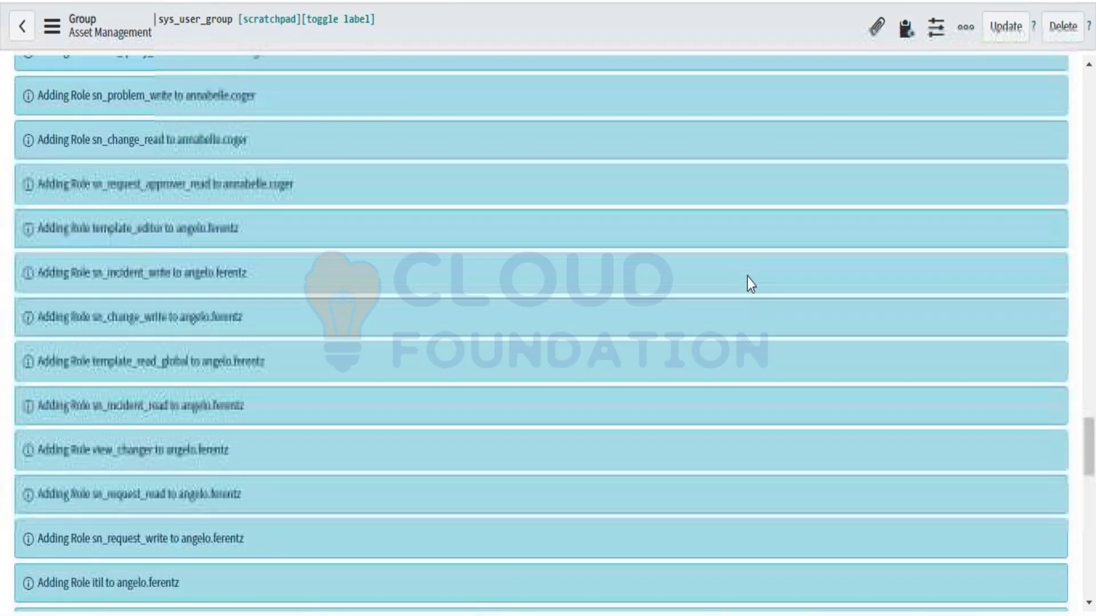
pyautogui.scroll(20, 747, 278)
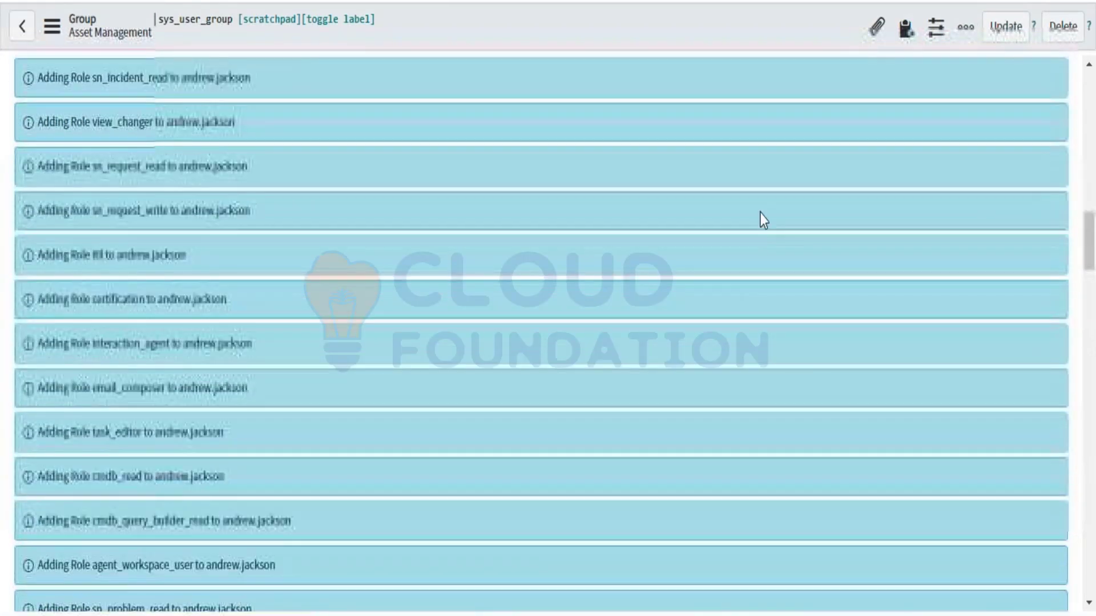
pyautogui.scroll(-20, 759, 213)
pyautogui.scroll(-15, 759, 214)
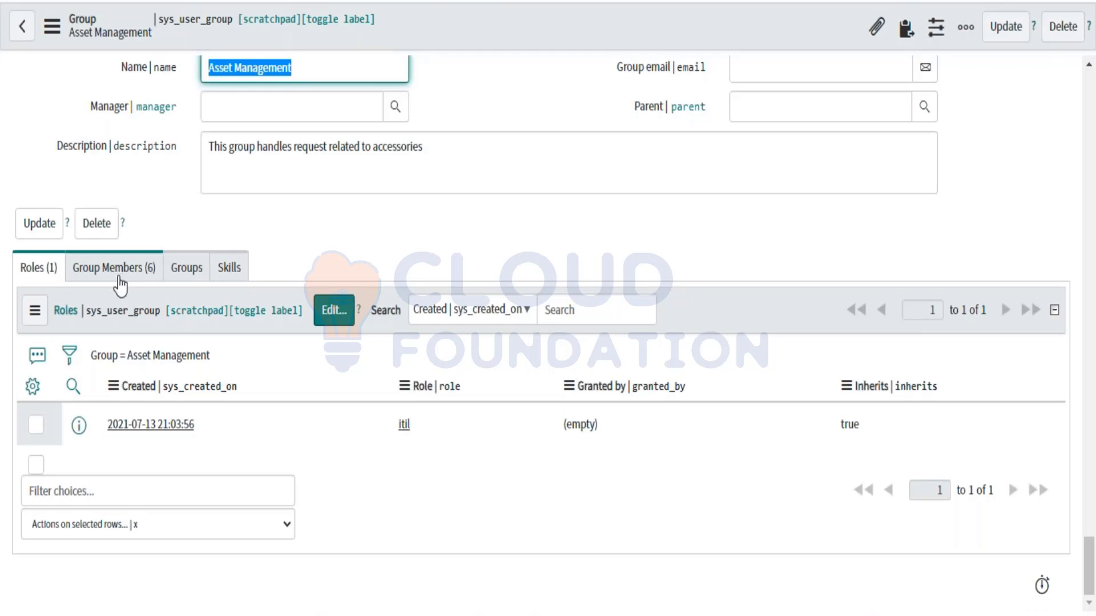
# Step: Compare Asset Management's six members against its single itil role, alternating between both tabs
pyautogui.click(117, 273)
pyautogui.click(36, 279)
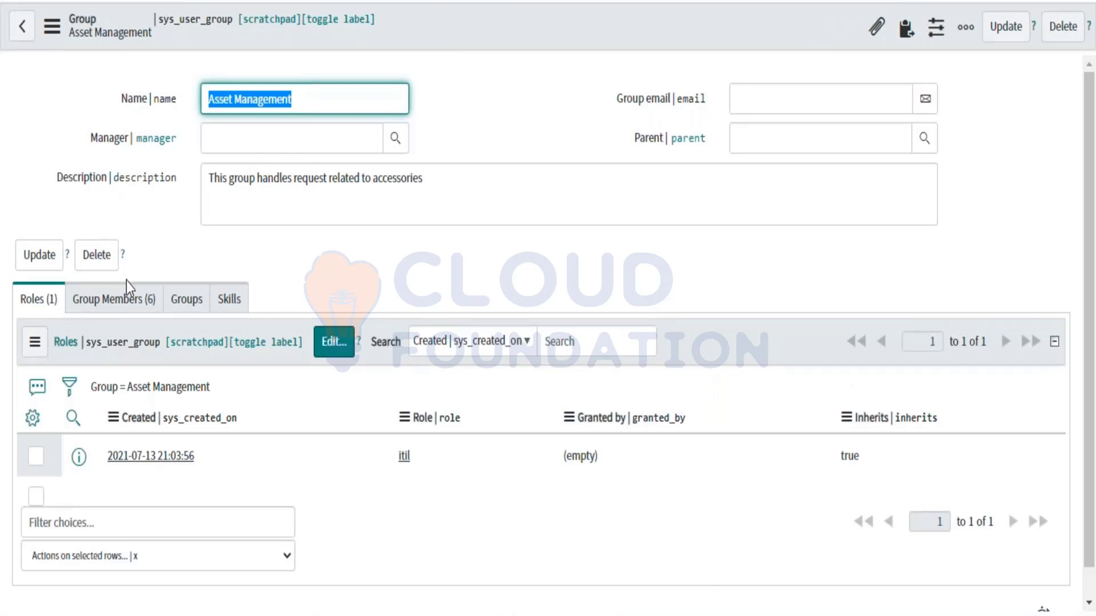
pyautogui.click(116, 305)
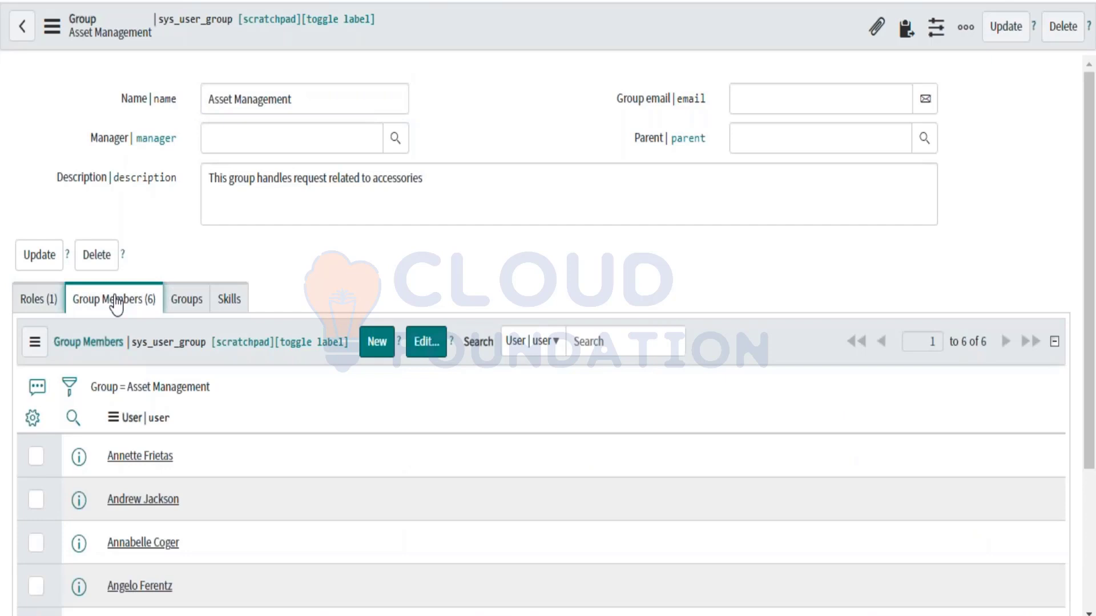
pyautogui.scroll(-3, 181, 455)
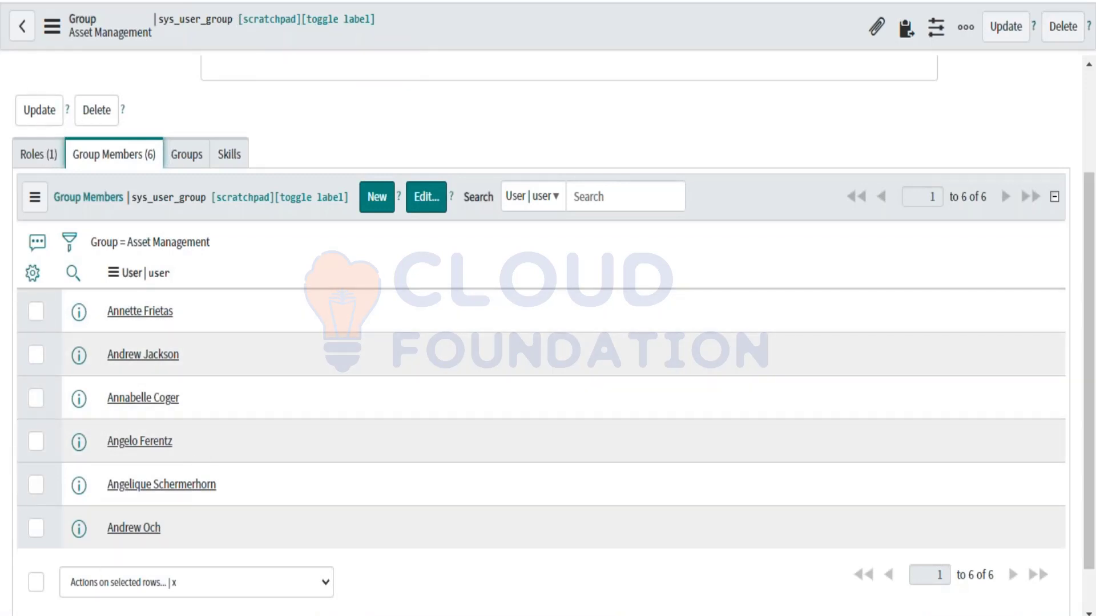
pyautogui.click(32, 160)
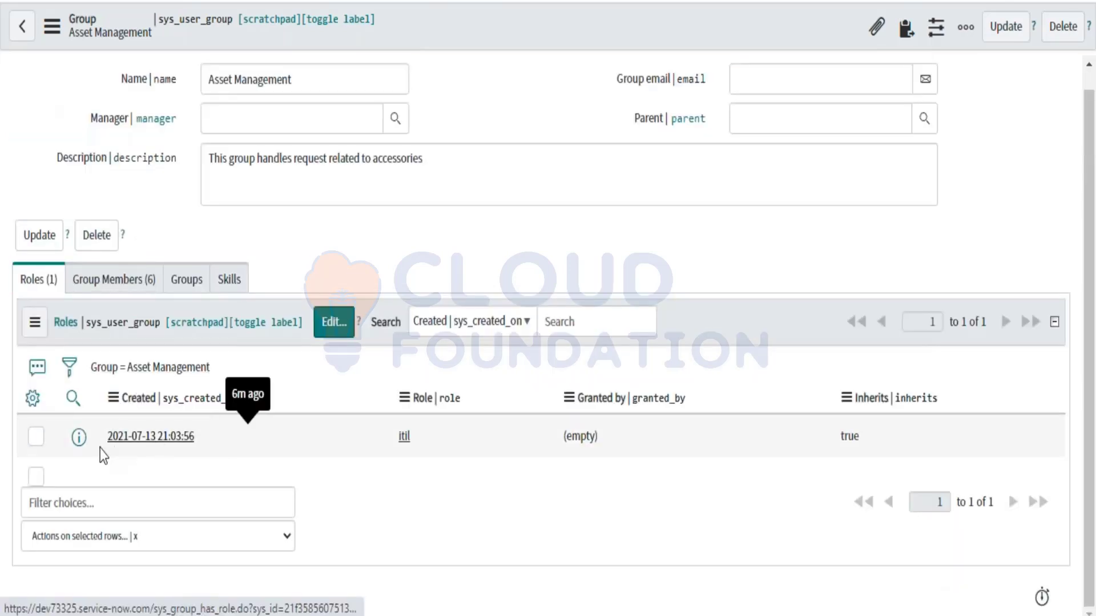
pyautogui.click(136, 294)
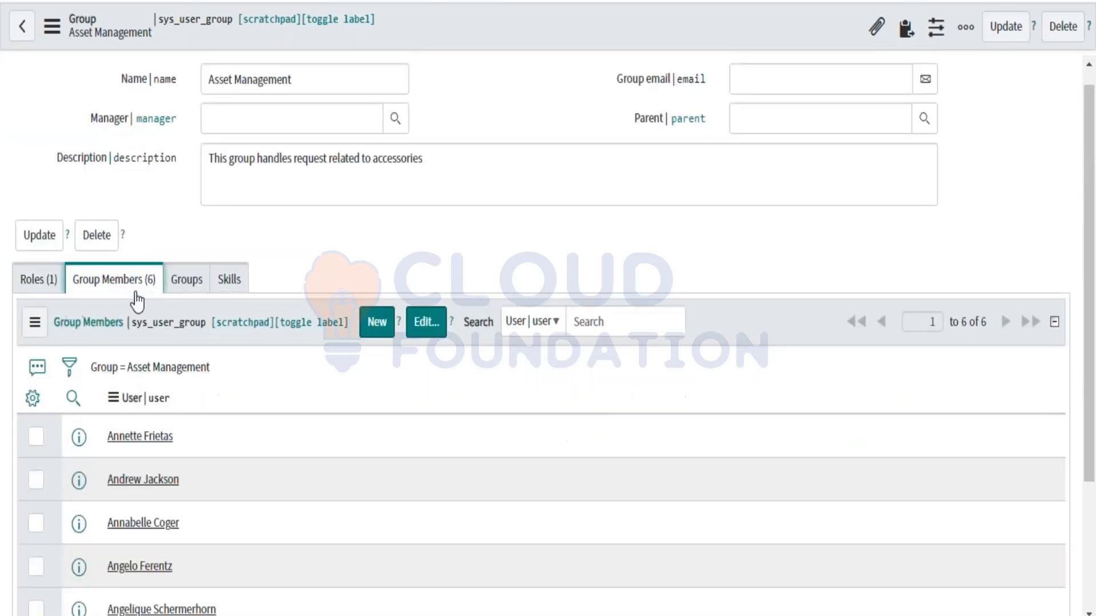
pyautogui.click(30, 289)
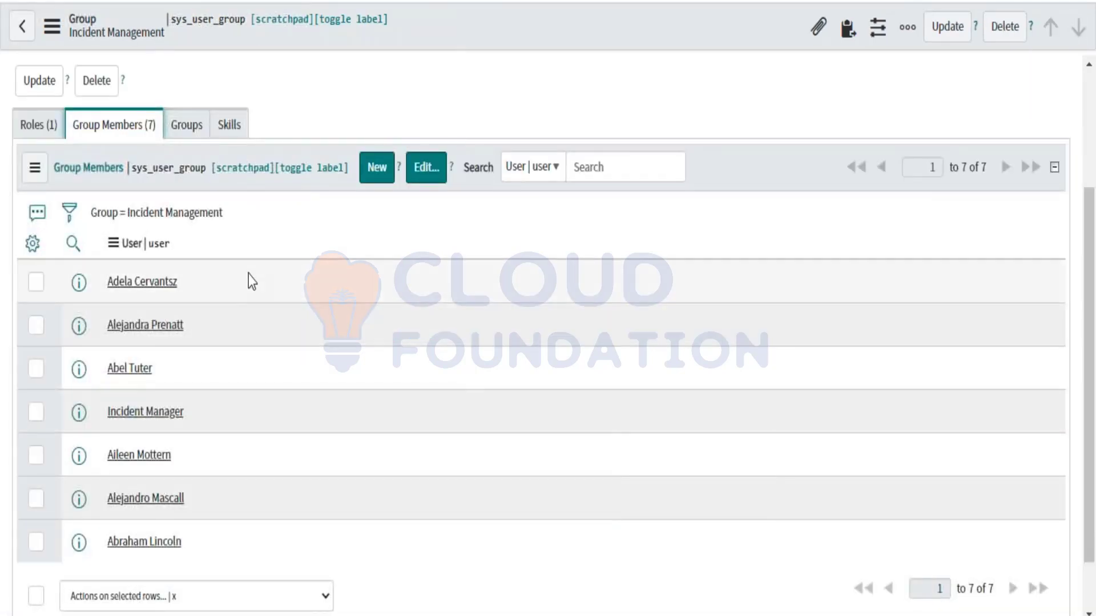
pyautogui.scroll(3, 248, 274)
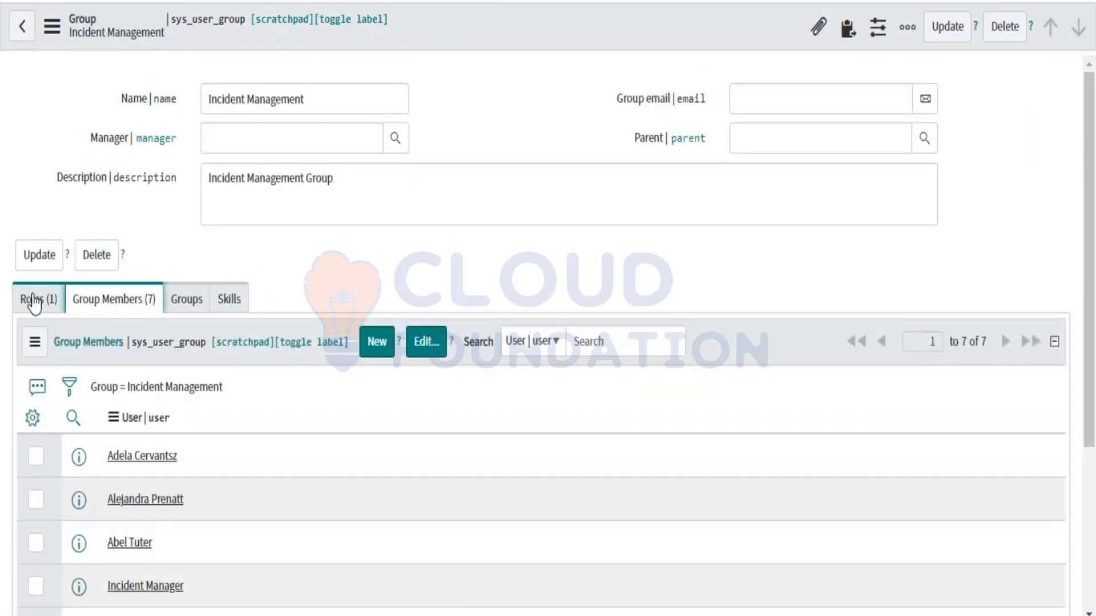
pyautogui.click(34, 301)
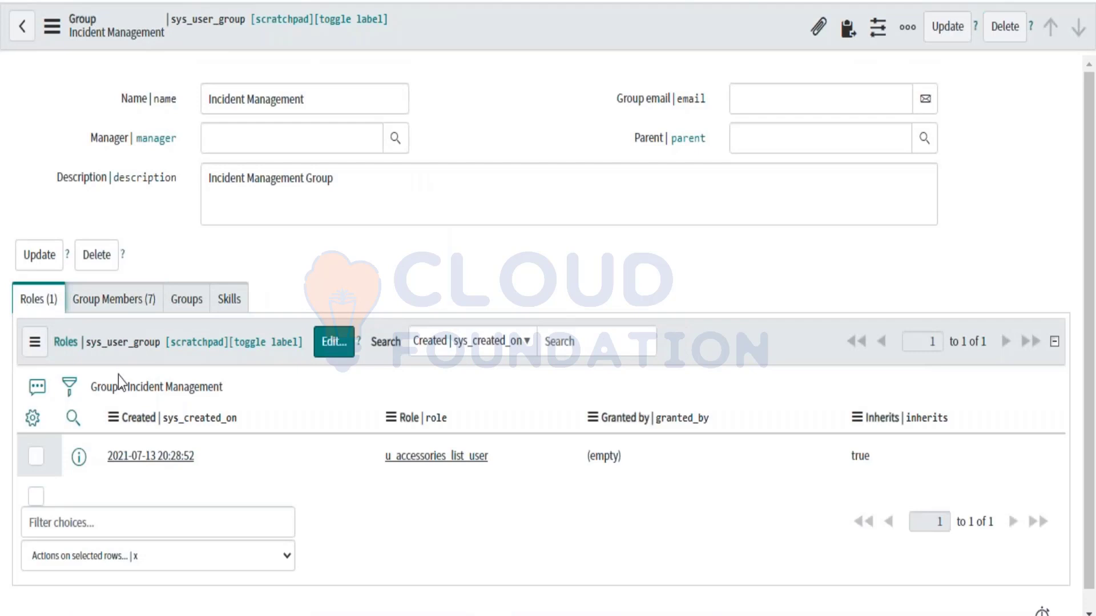
pyautogui.click(125, 315)
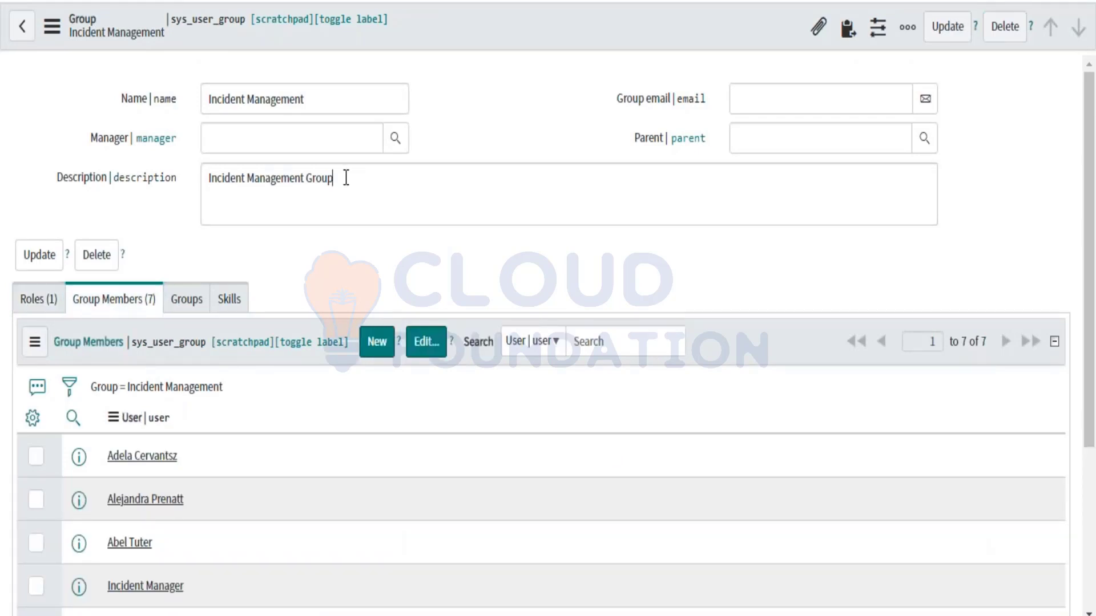
pyautogui.moveTo(343, 178); pyautogui.dragTo(225, 185)
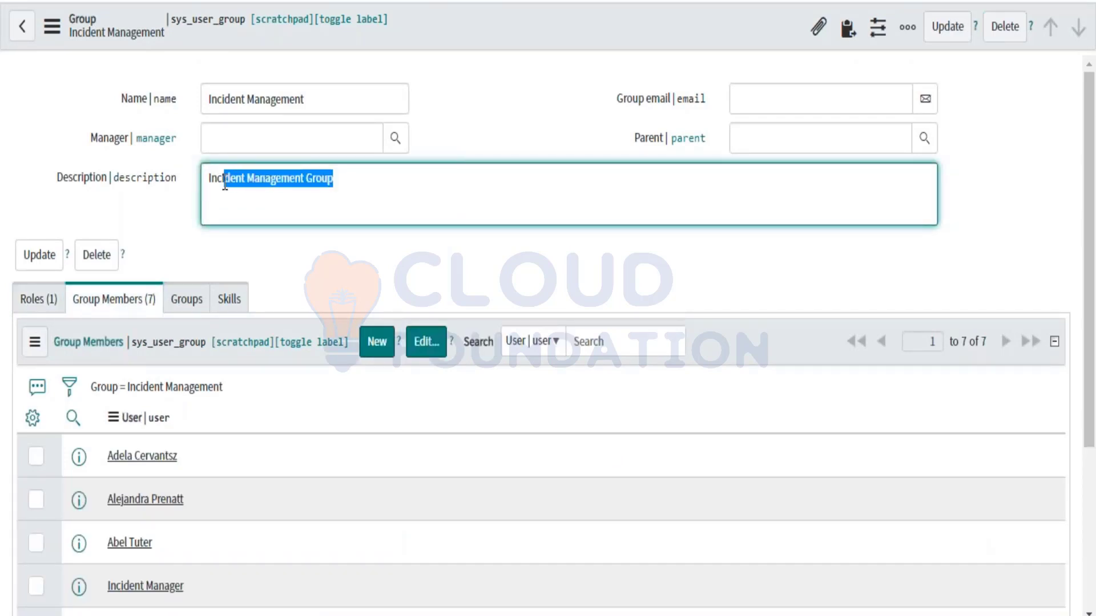
pyautogui.moveTo(208, 179); pyautogui.dragTo(337, 180)
pyautogui.click(486, 96)
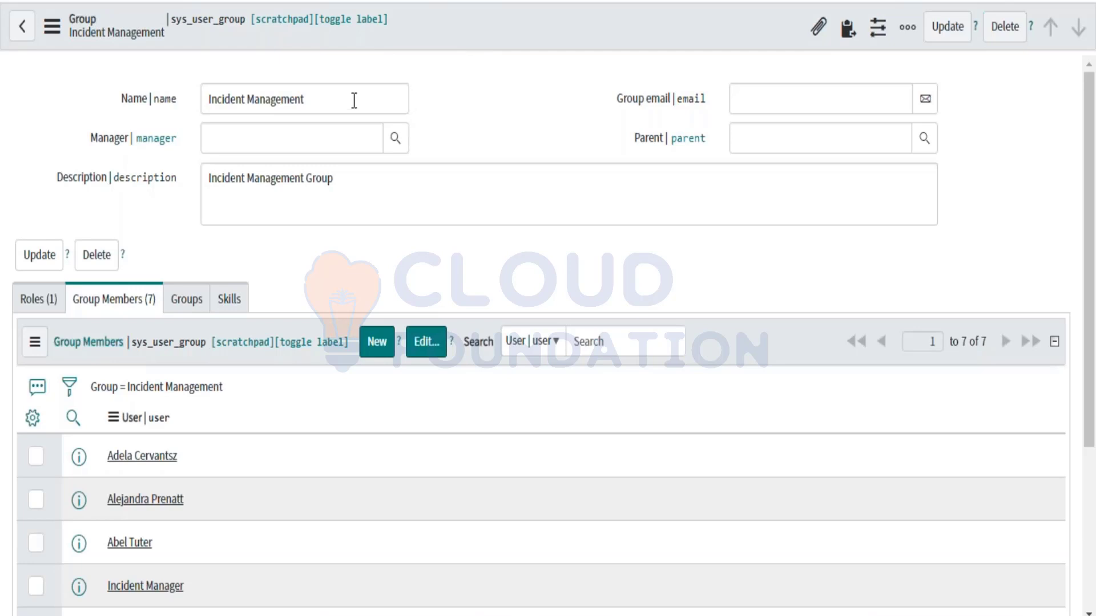
pyautogui.click(351, 101)
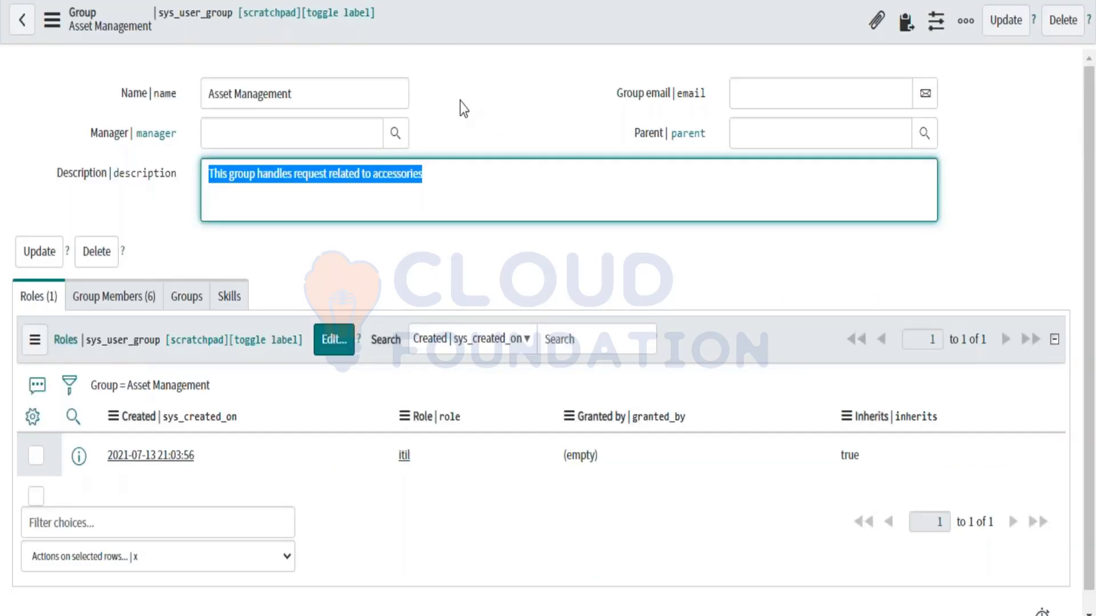
# Step: Return from the Incidents list to the Asset Management group record
pyautogui.click(460, 102)
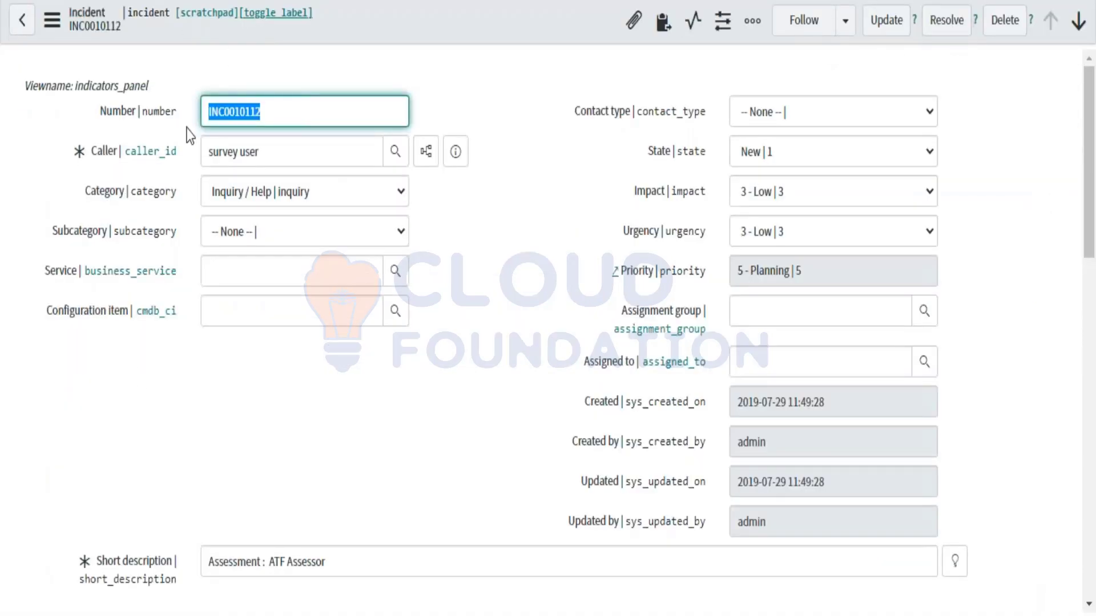
# Step: Review INC0010112's Related Records and Resolution Information tabs and its empty Task SLAs list
pyautogui.scroll(-7, 348, 550)
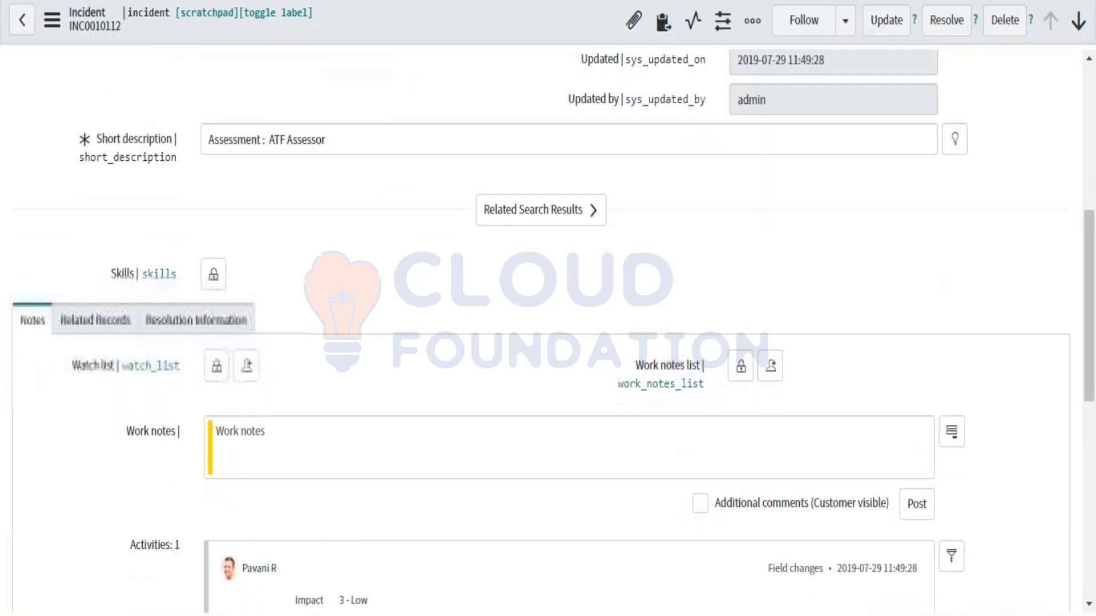
pyautogui.click(81, 324)
pyautogui.click(176, 337)
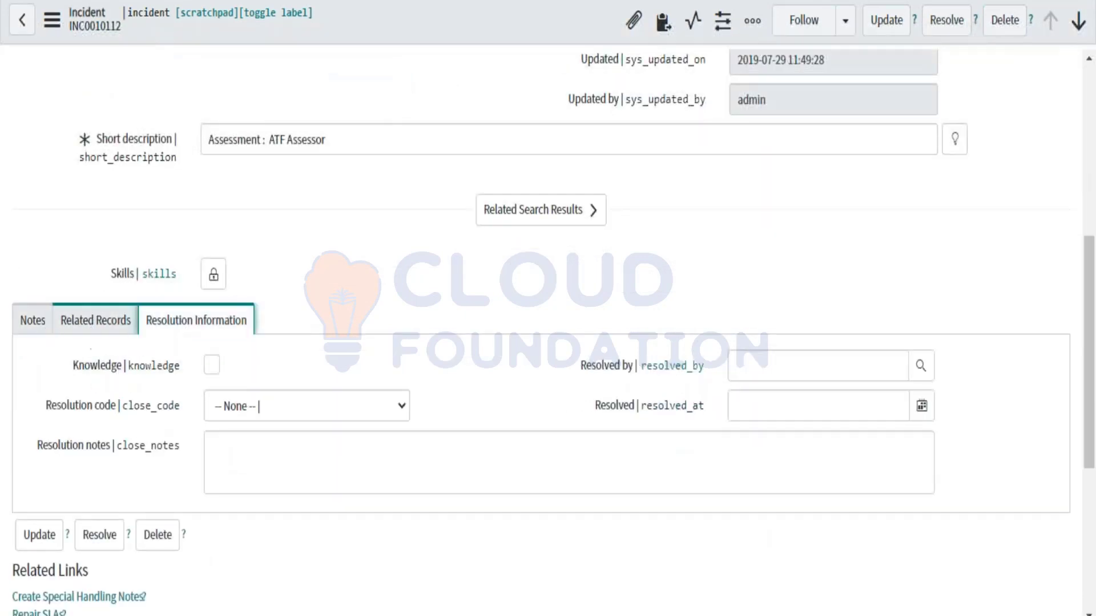
pyautogui.scroll(7, 397, 298)
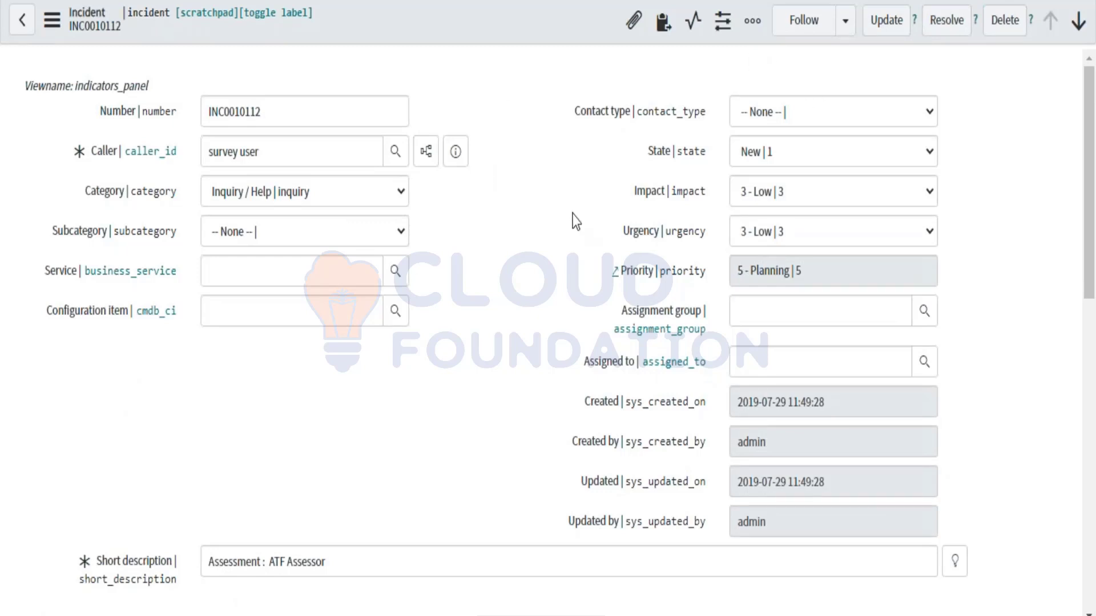
pyautogui.scroll(-10, 575, 220)
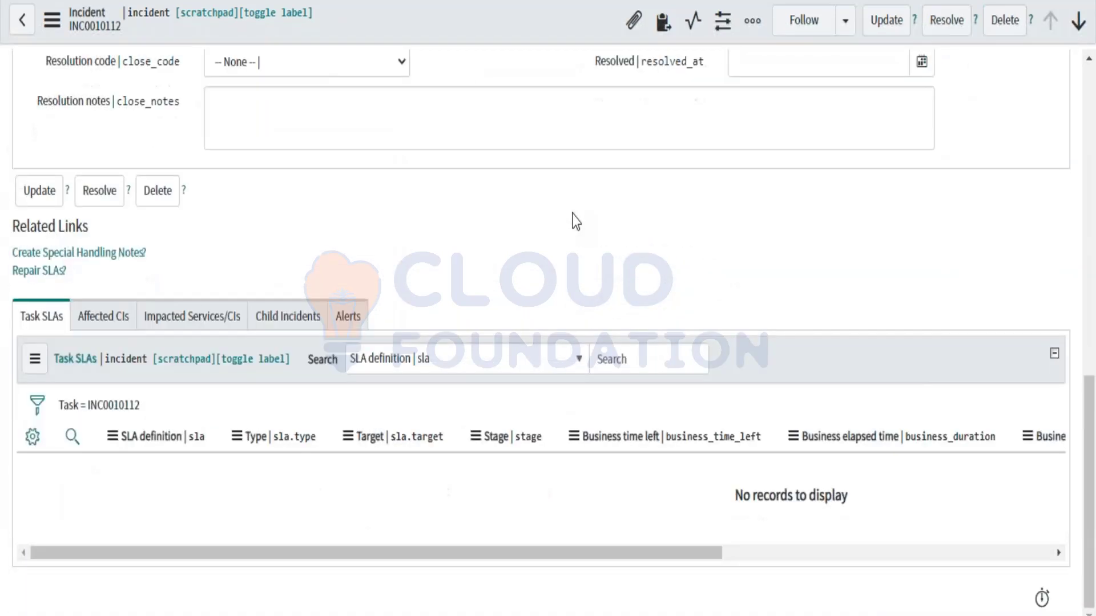